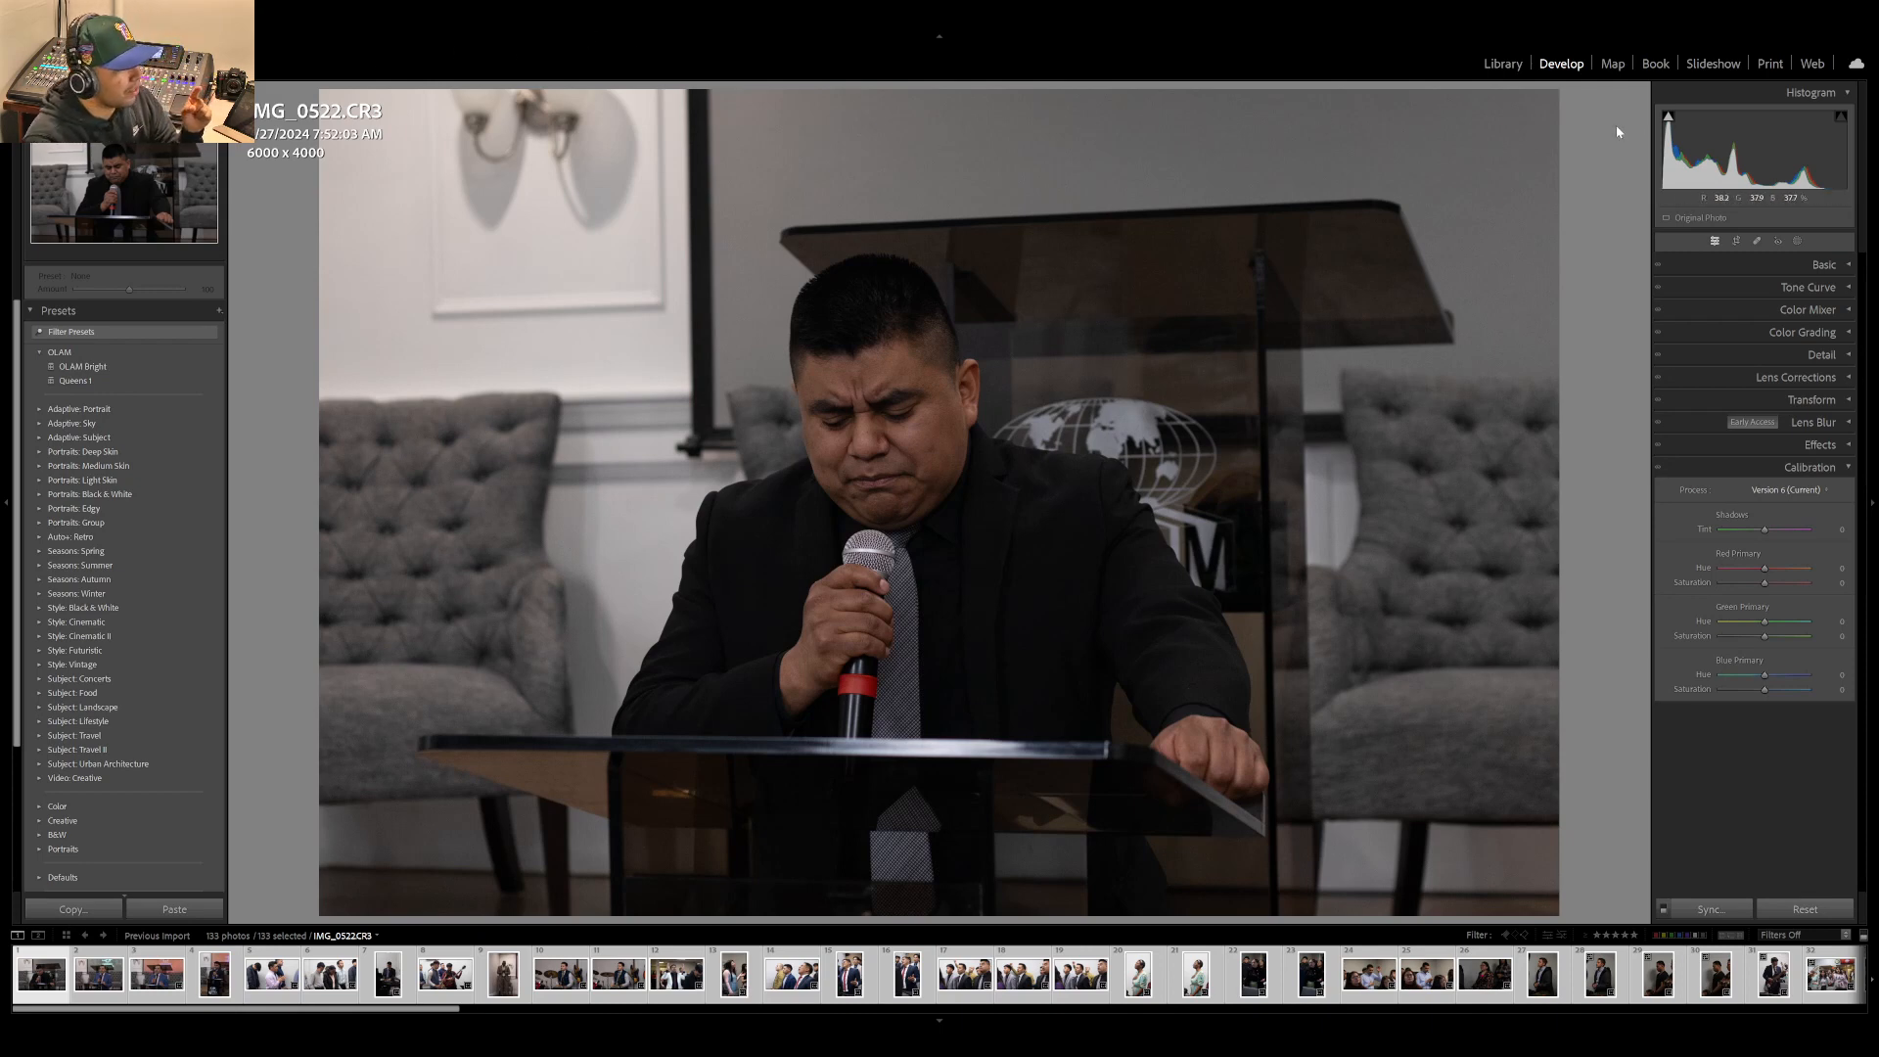
- Review the imported photos in the Library using the grid, single-photo and side-by-side compare views
left_click(1502, 64)
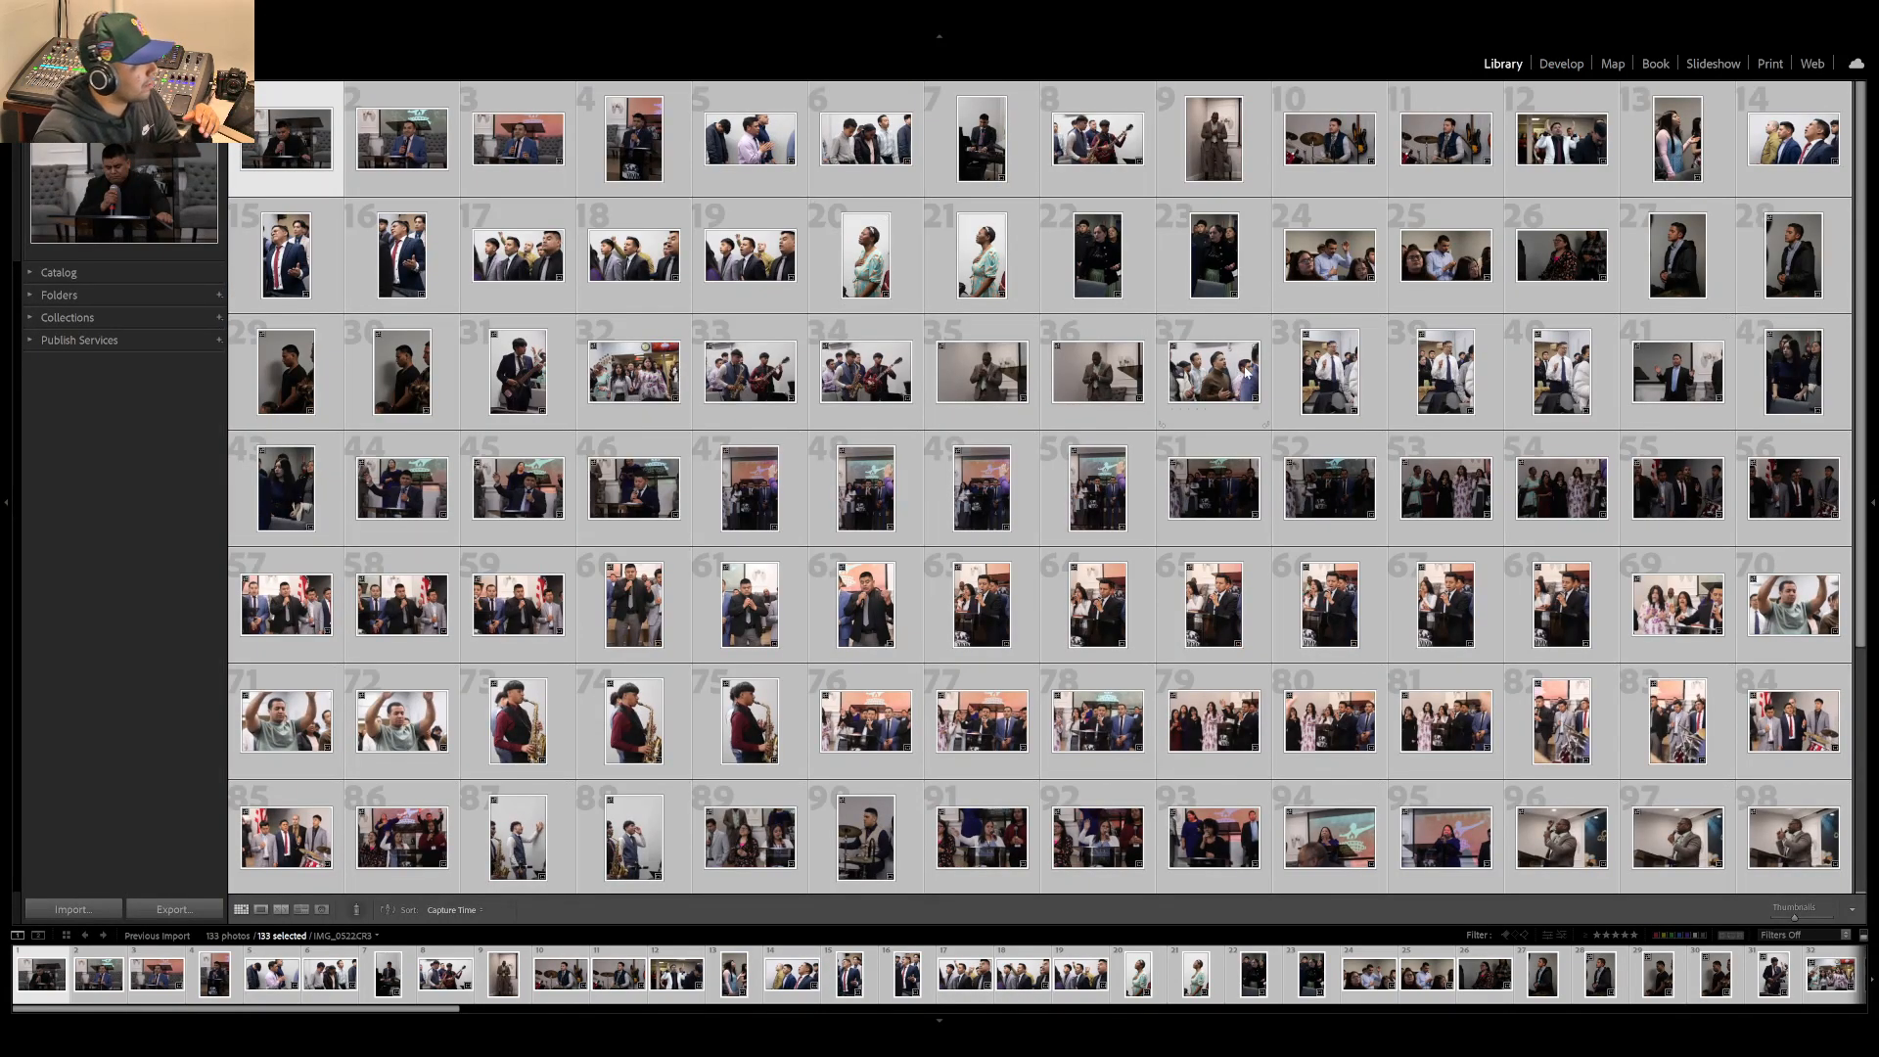
scroll(1247, 372, "down", 3)
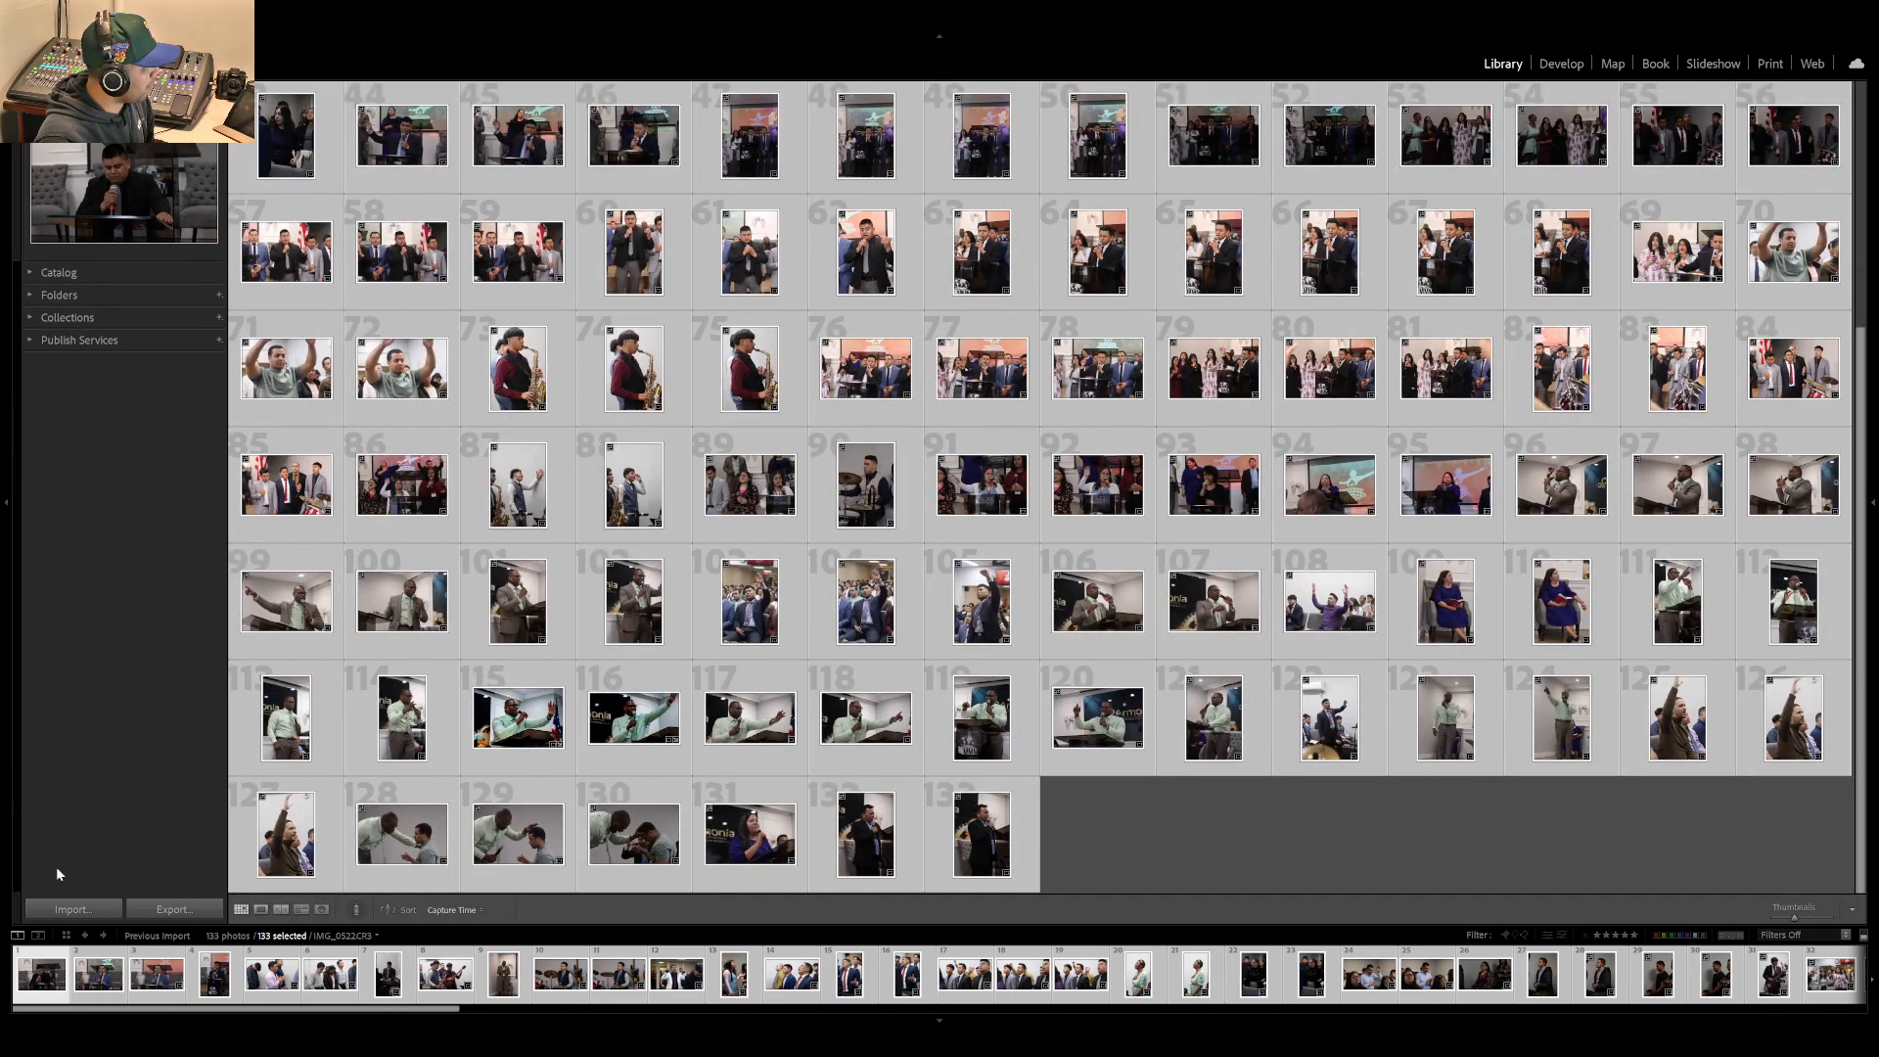
left_click(82, 902)
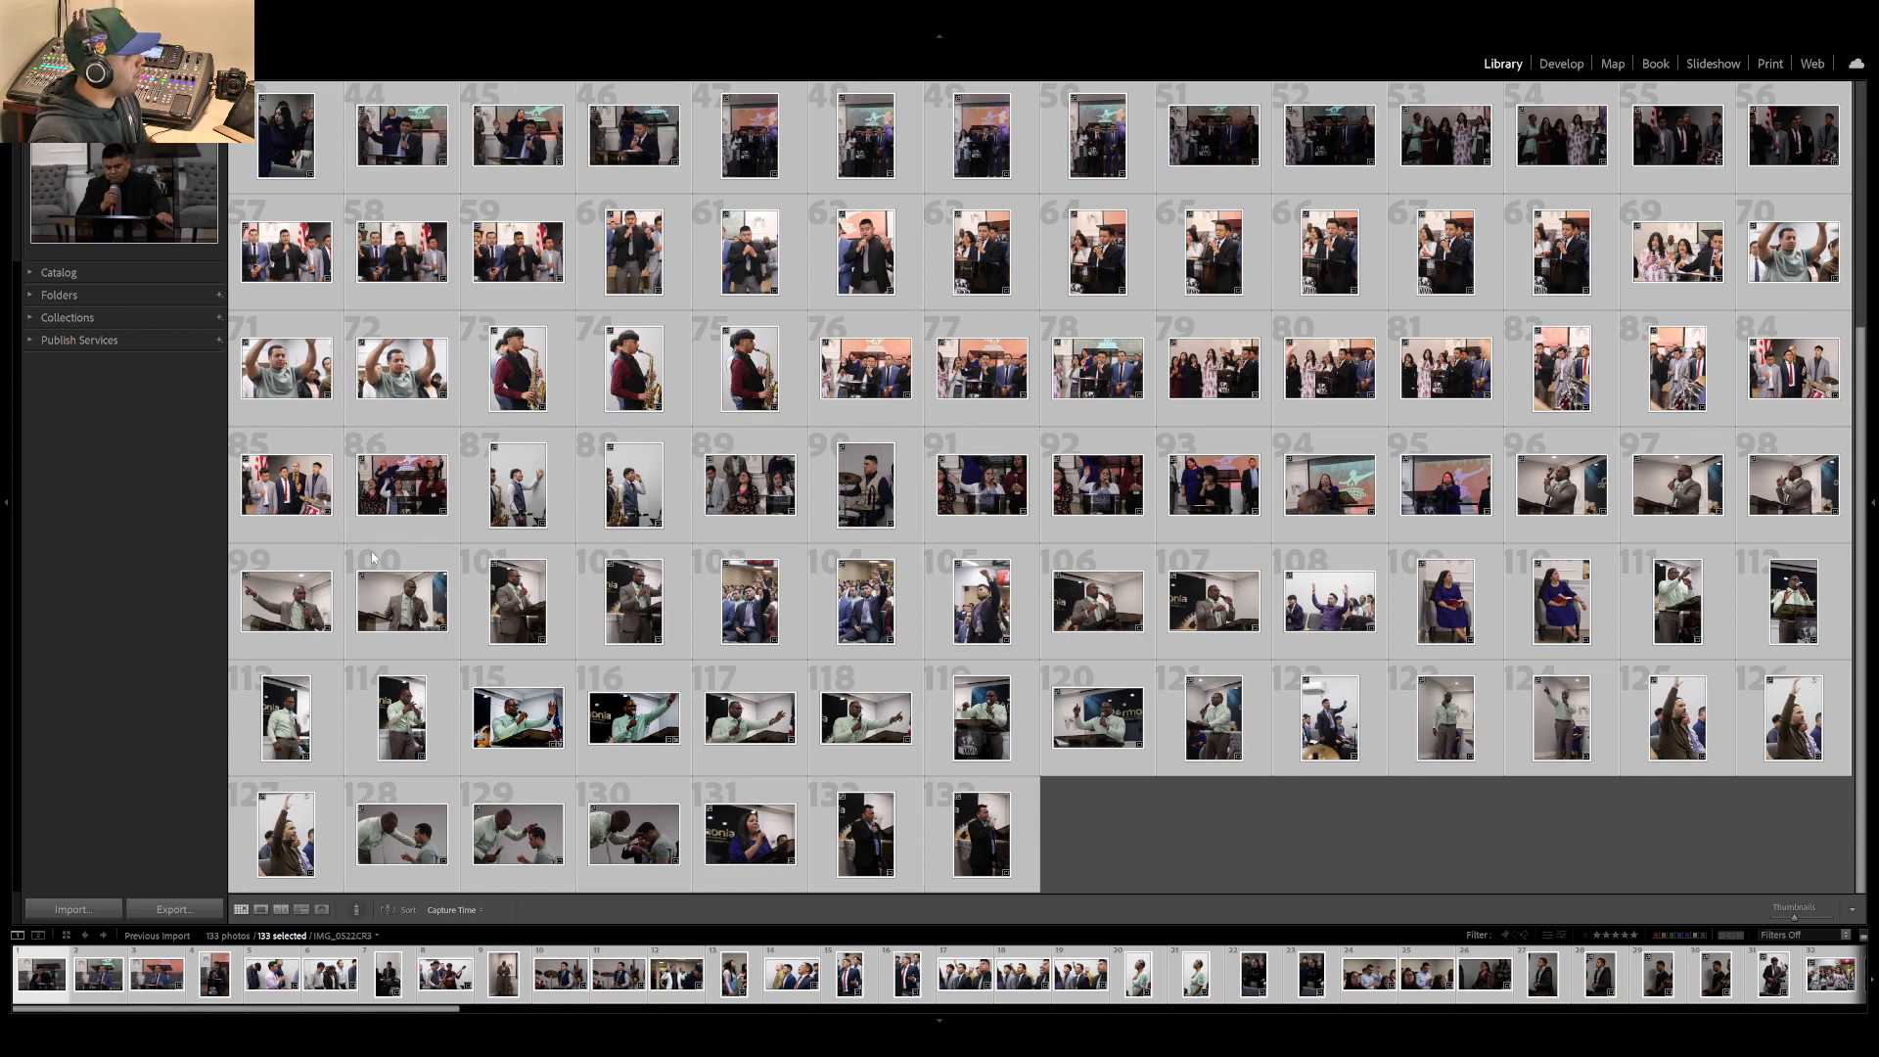
left_click(261, 910)
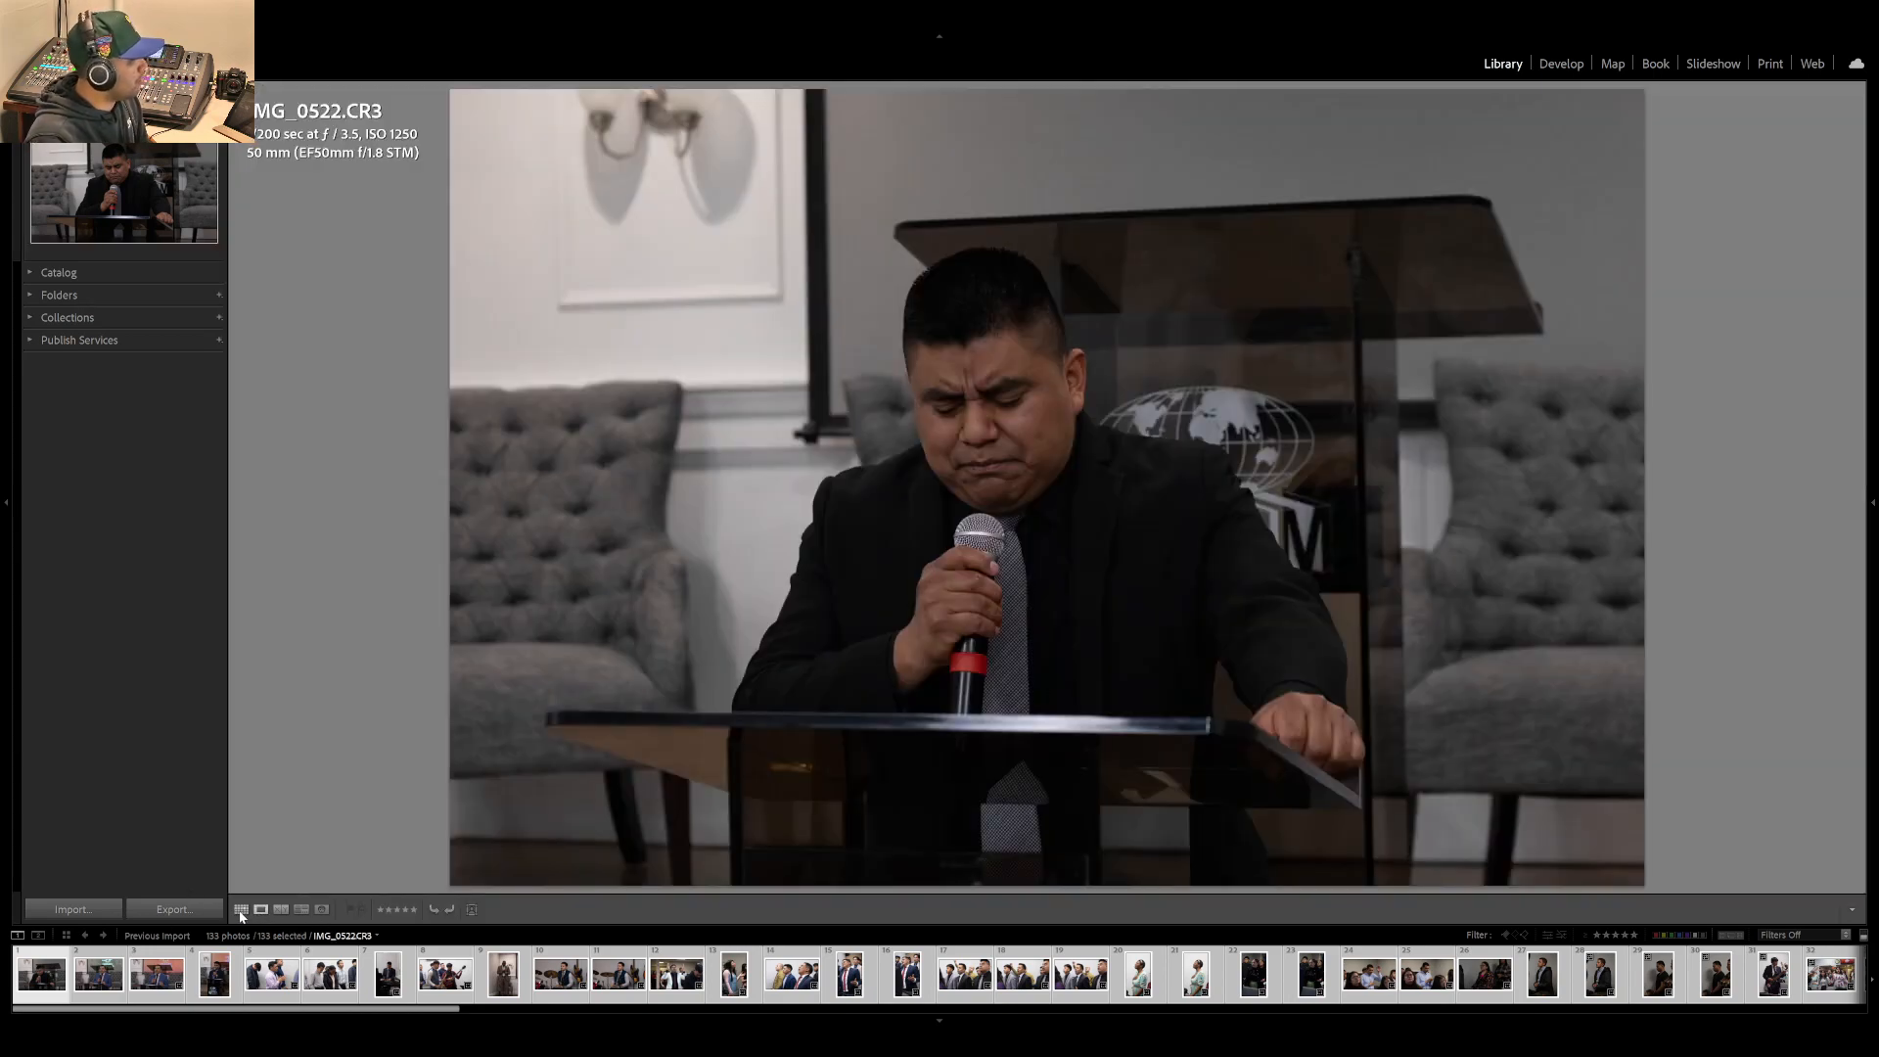
left_click(241, 910)
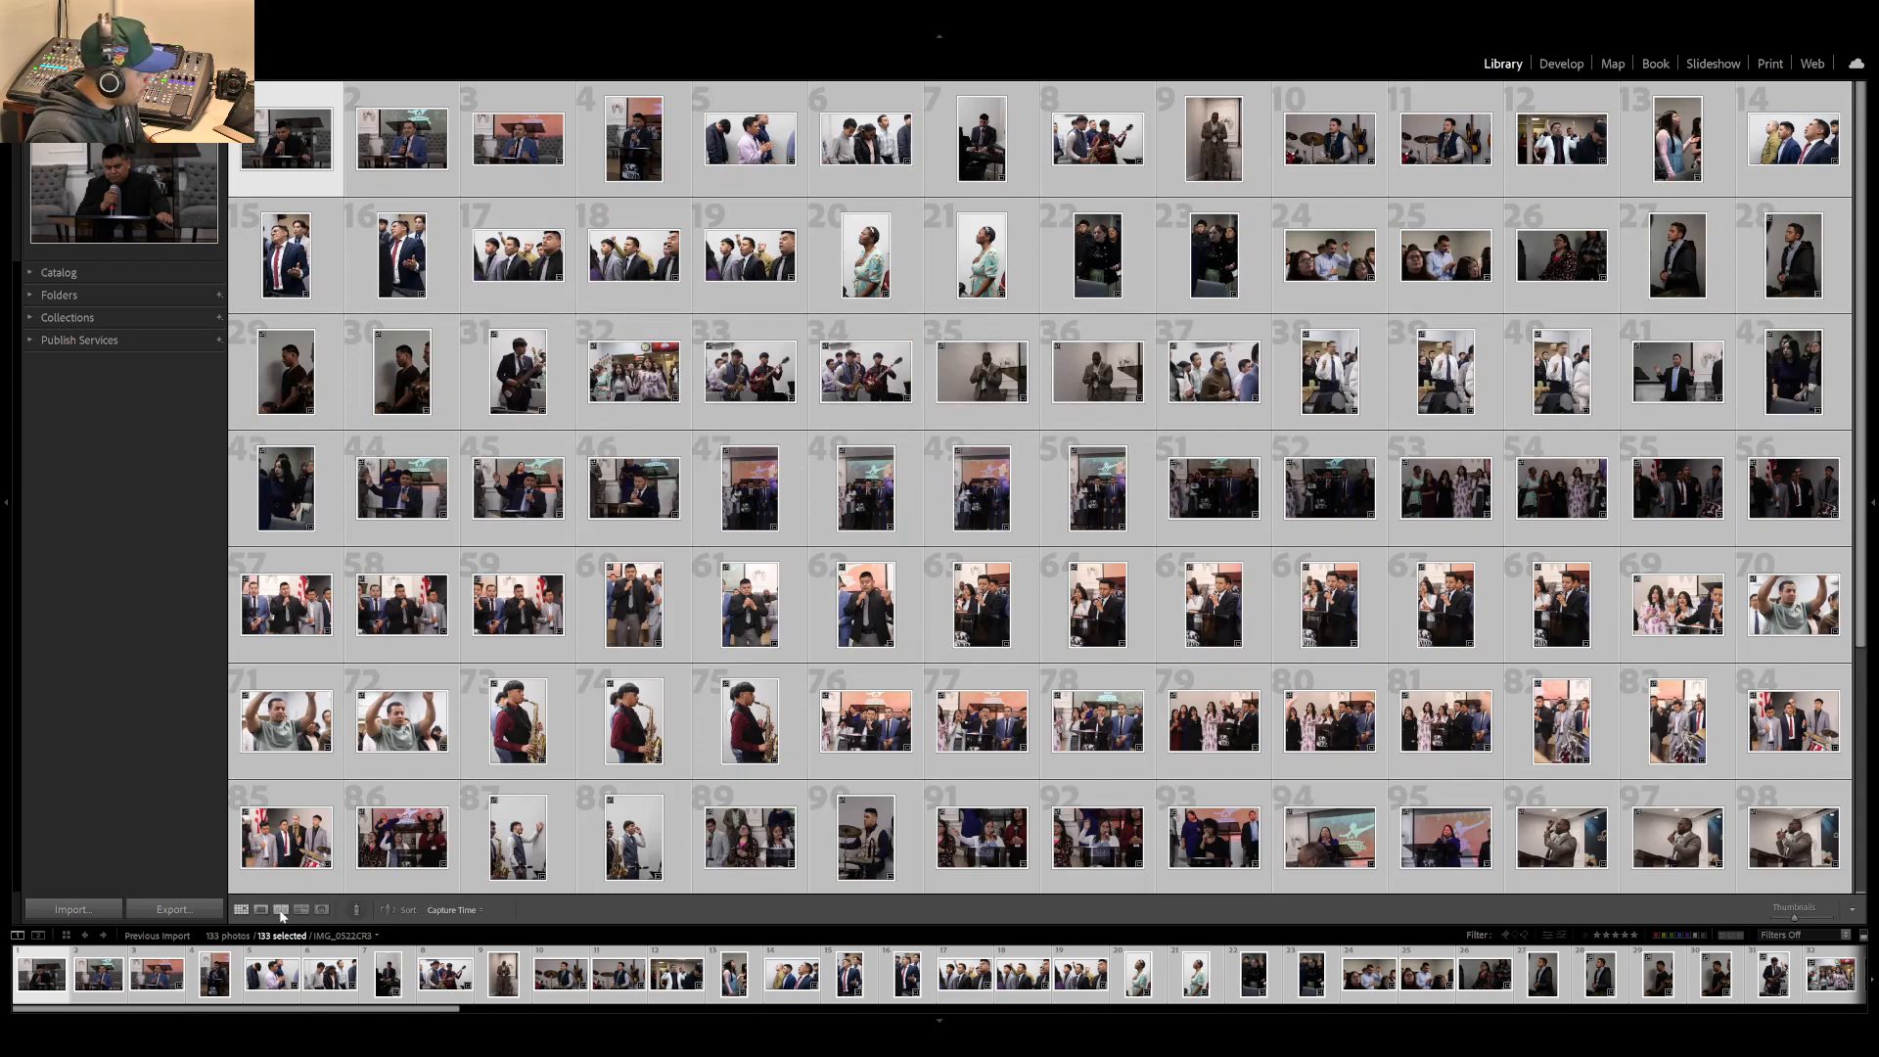
left_click(282, 912)
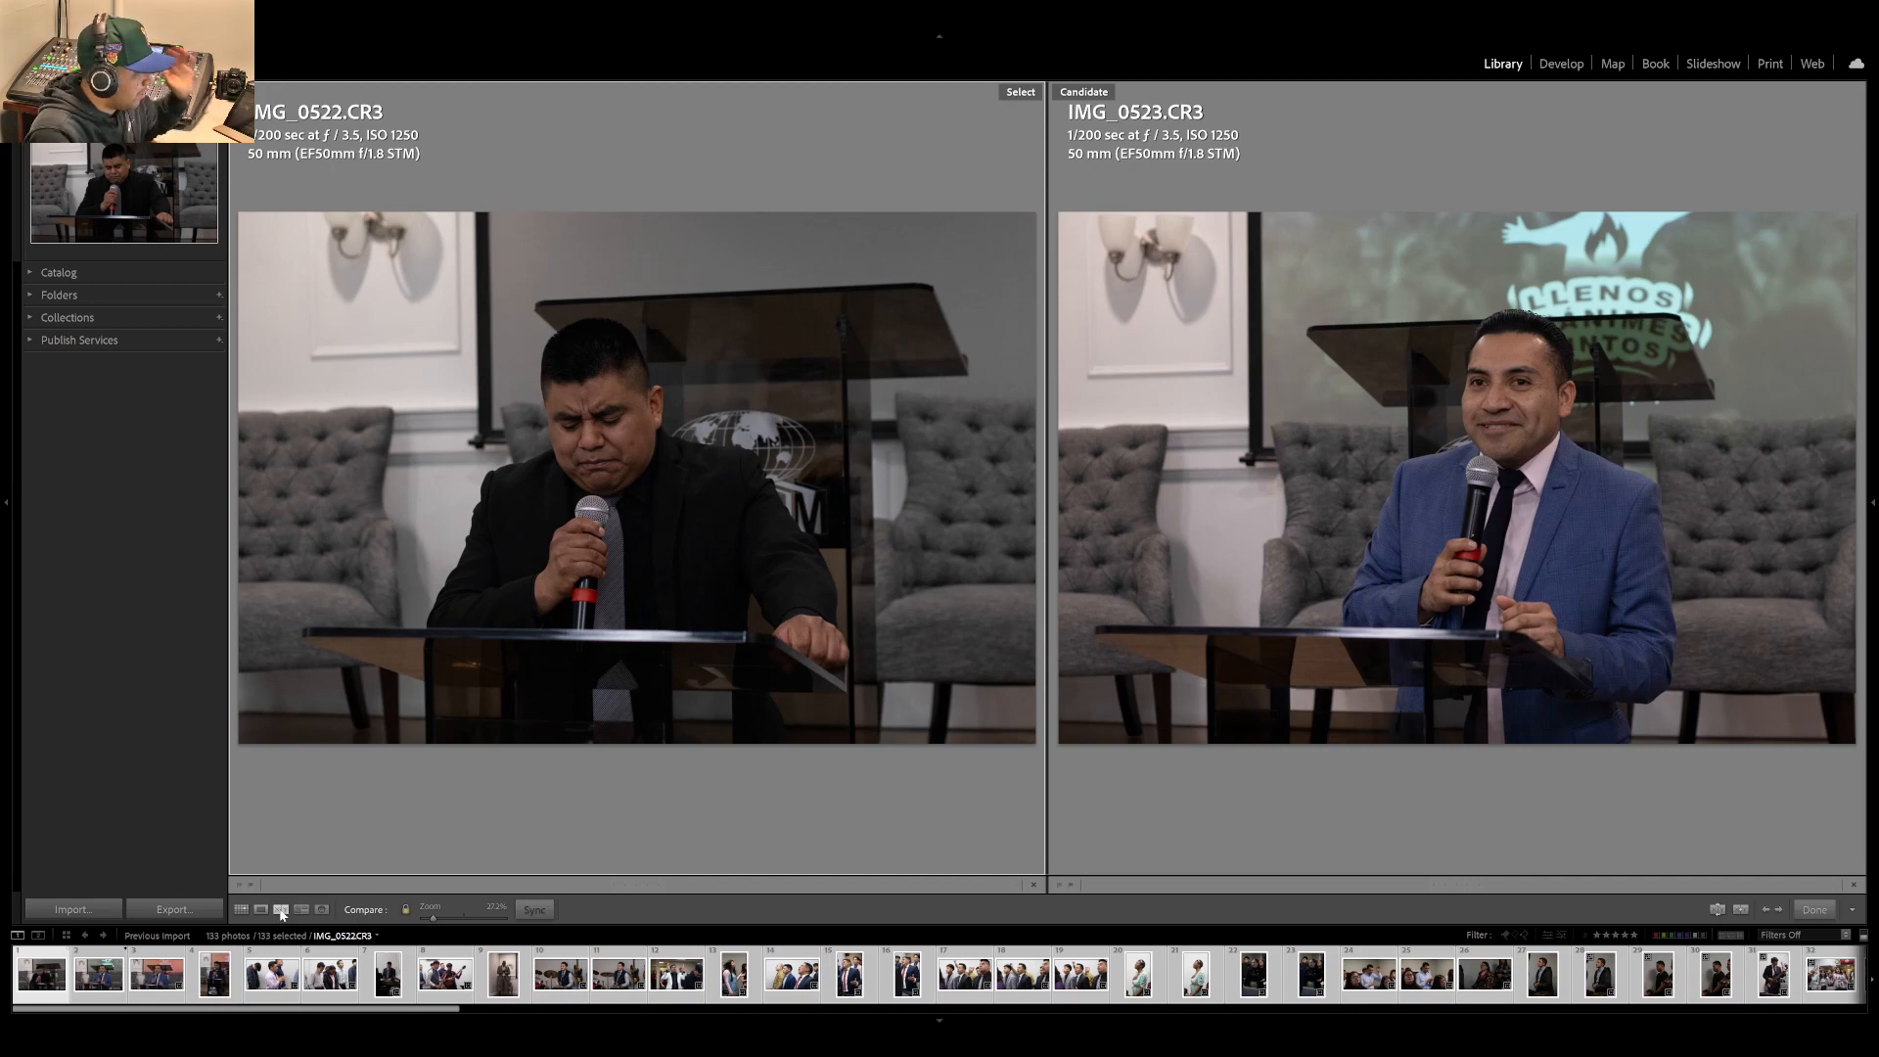
left_click(261, 910)
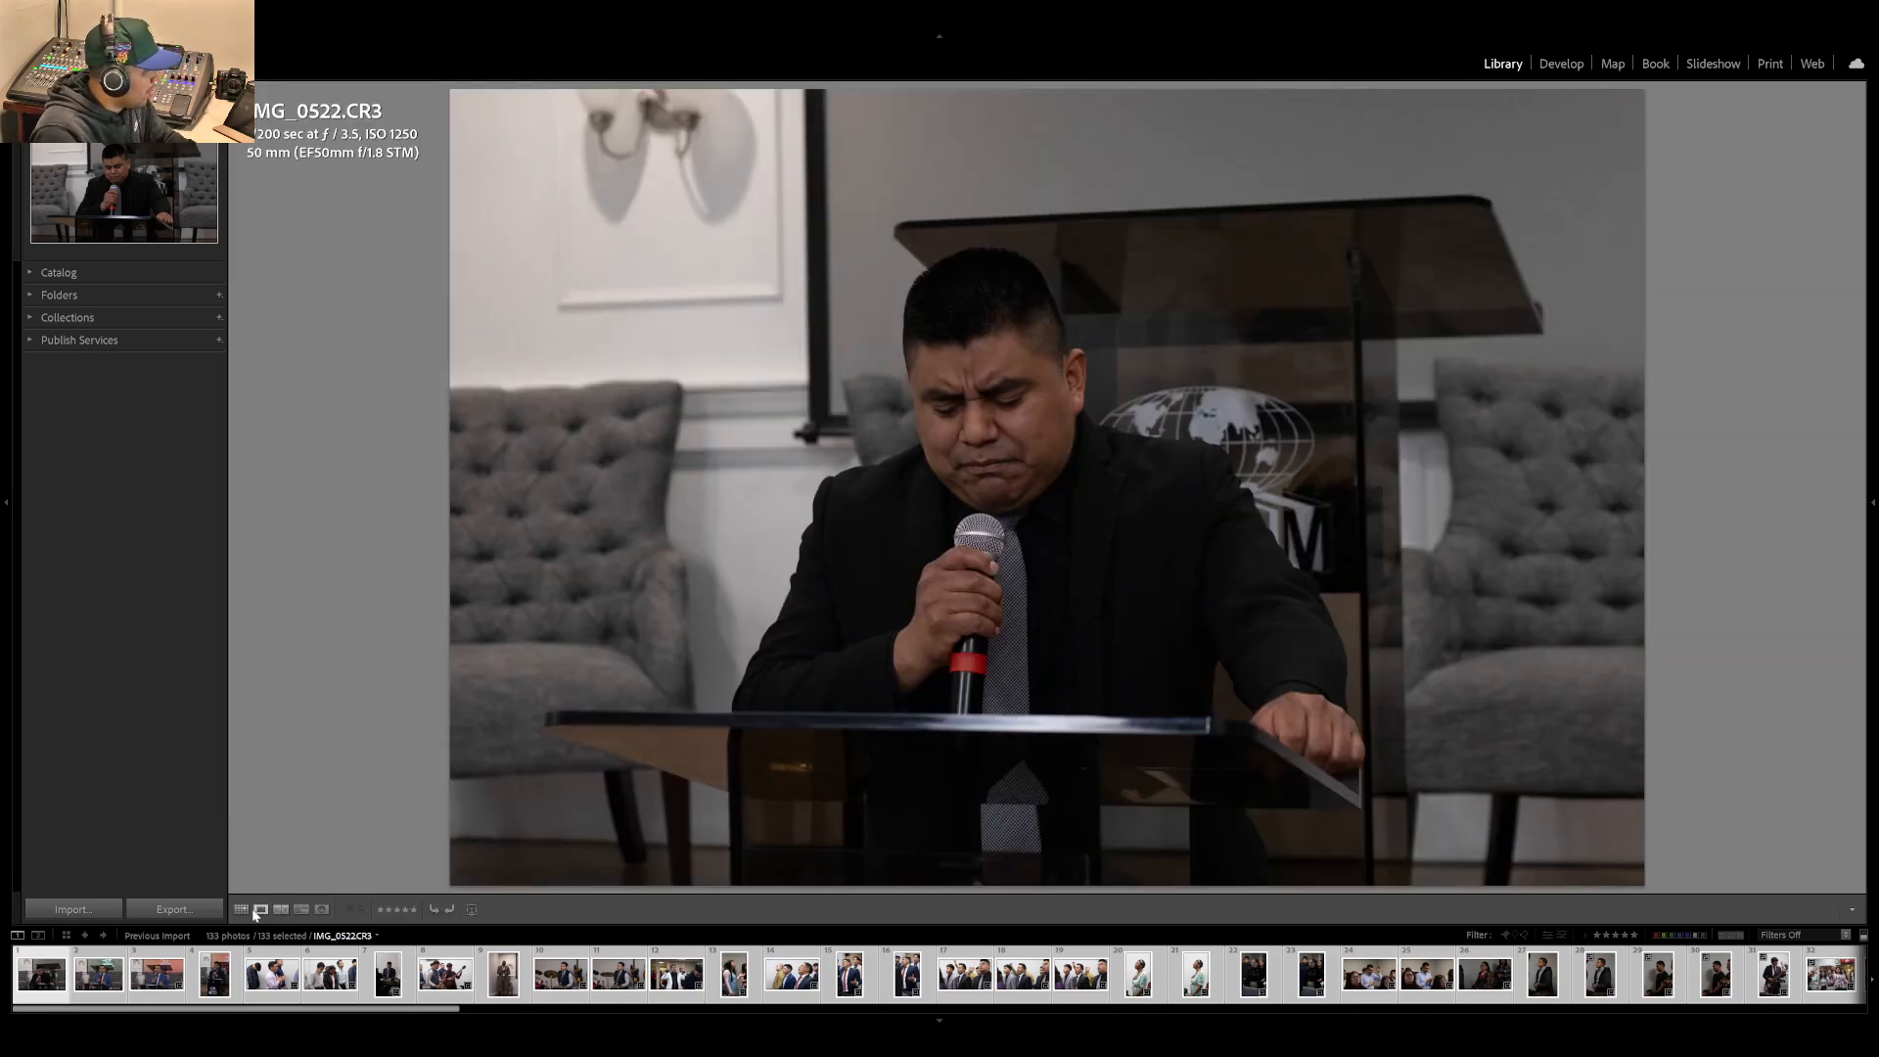
left_click(241, 909)
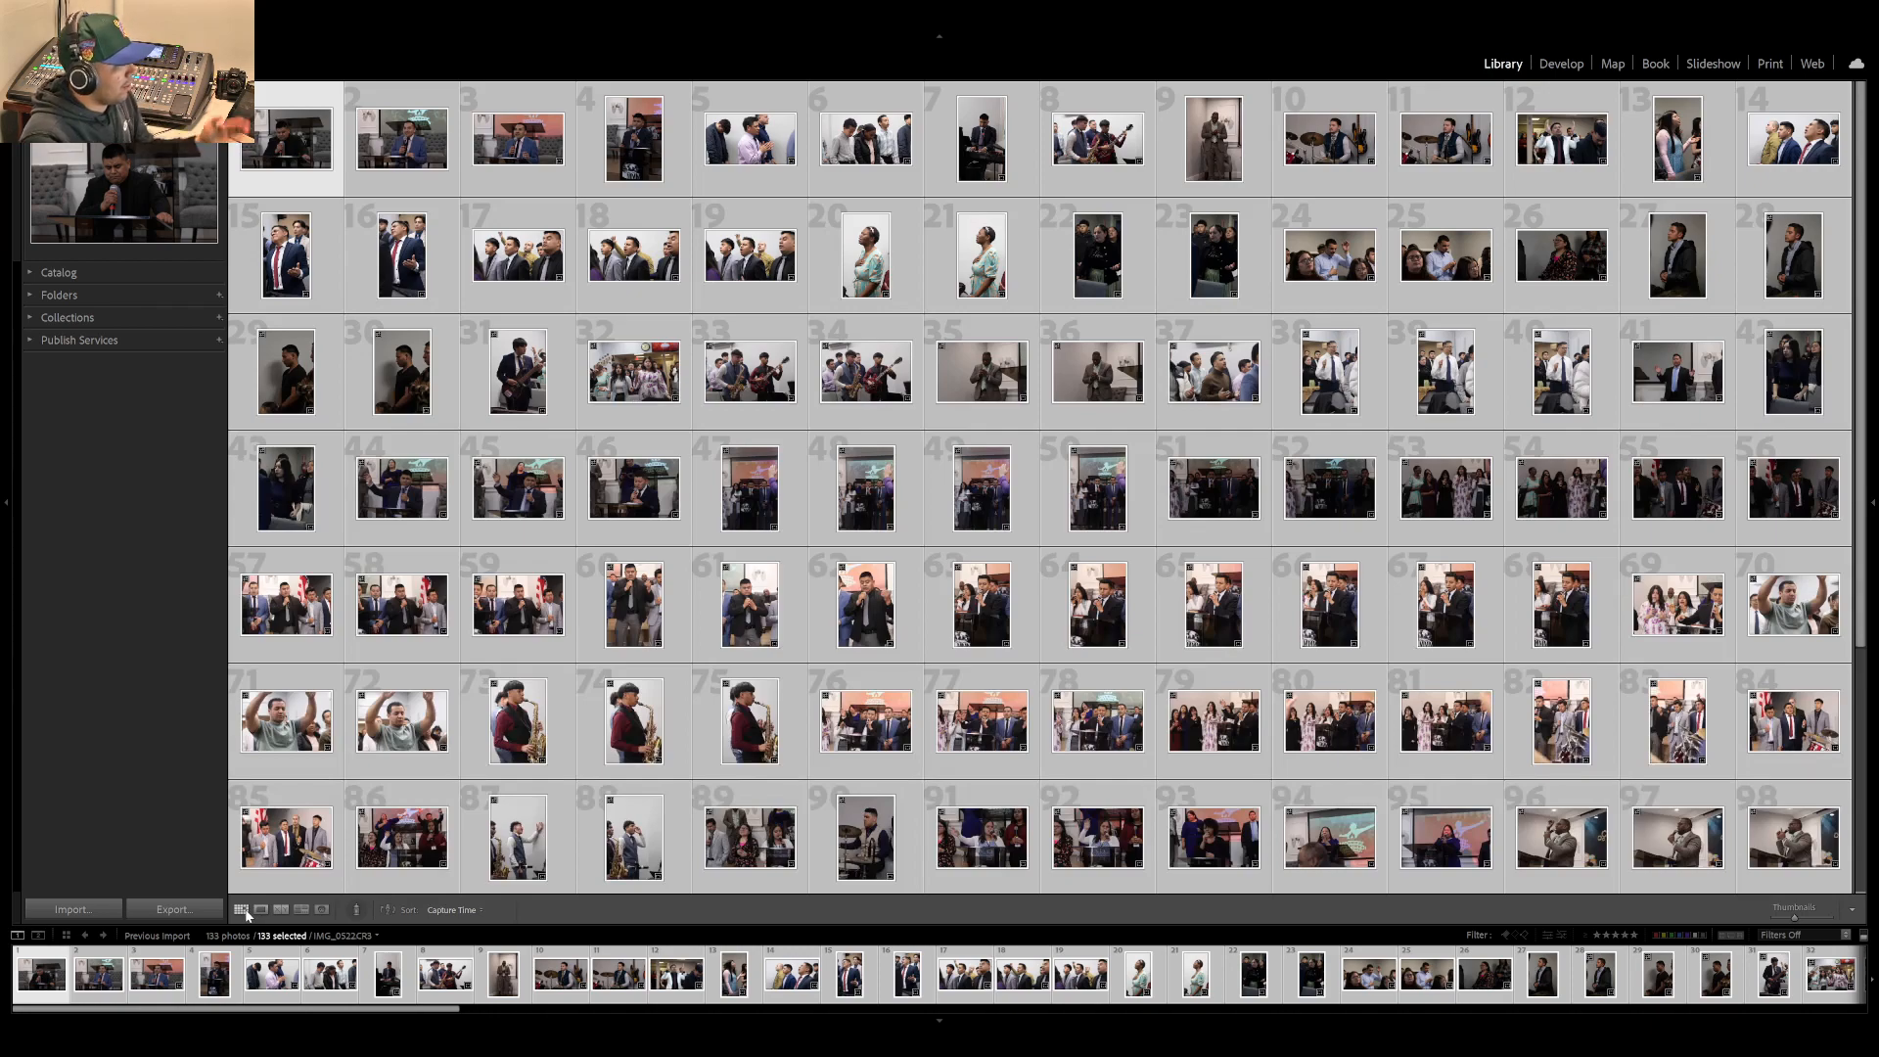
scroll(739, 827, "down", 5)
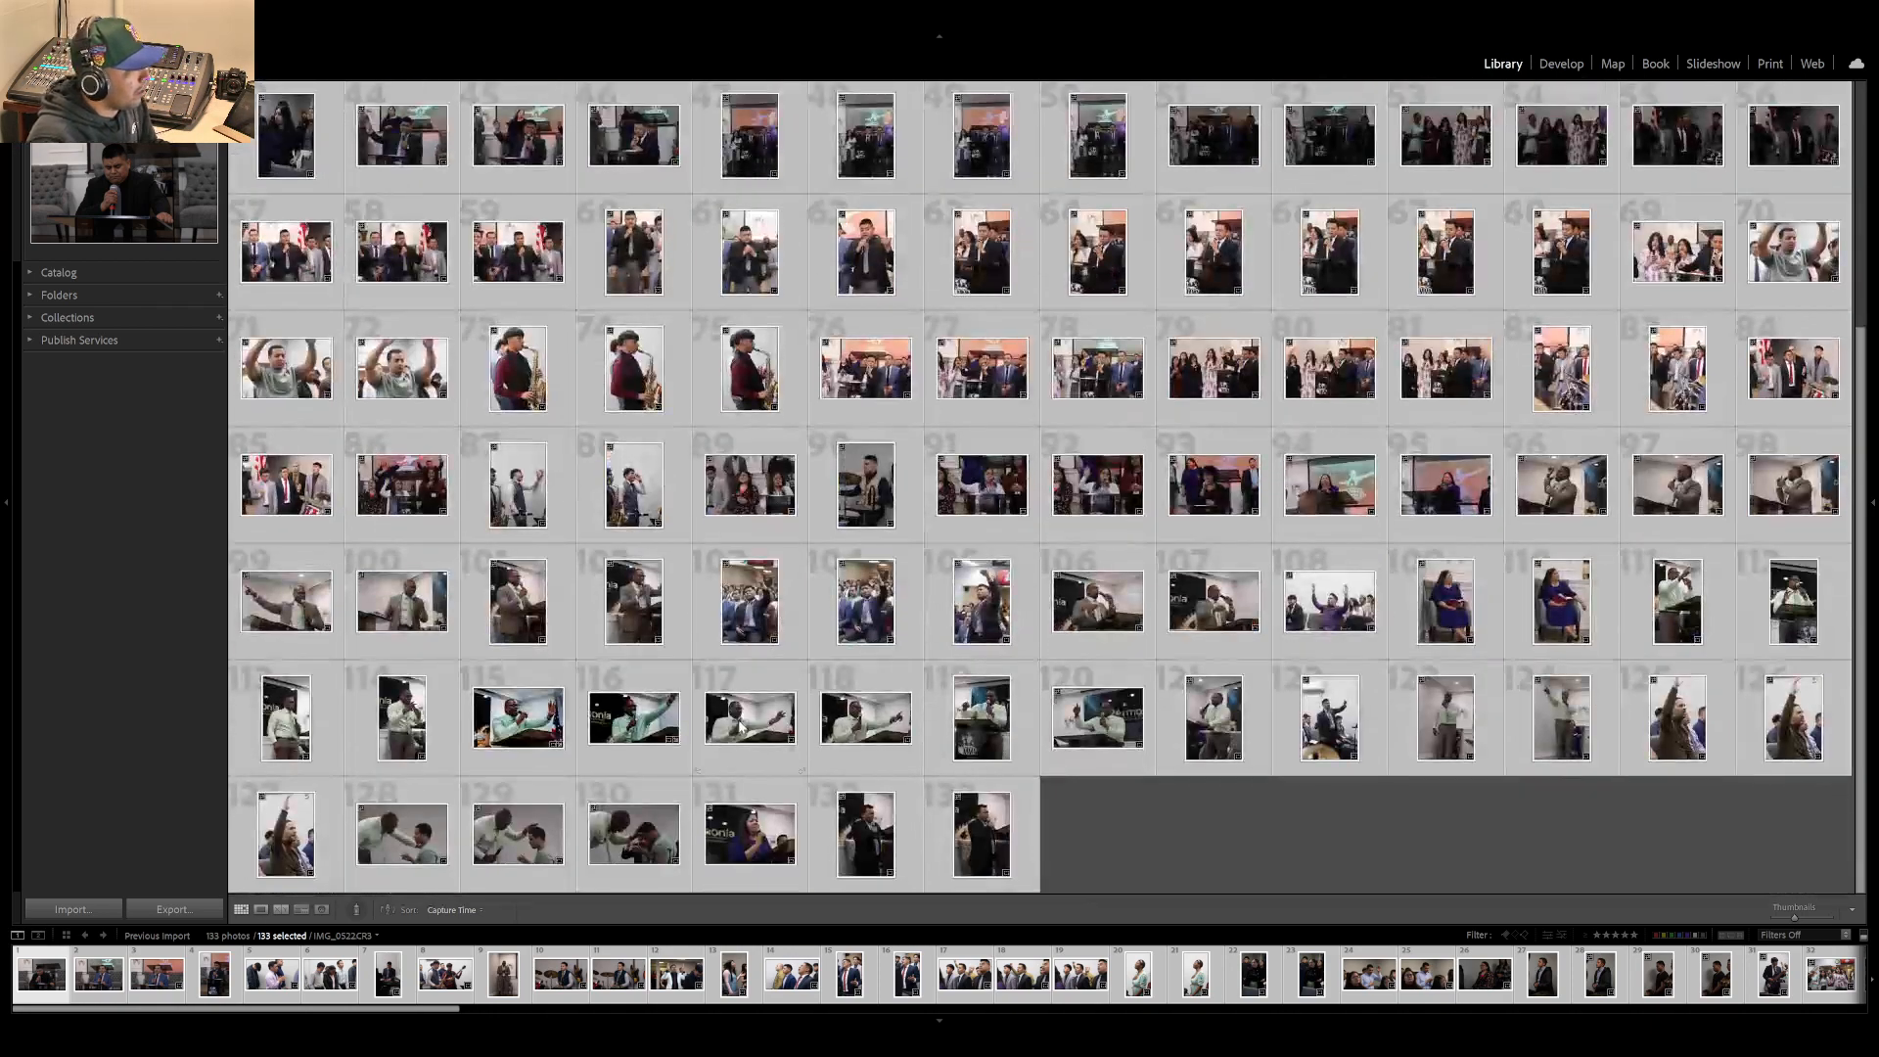
scroll(729, 714, "up", 5)
scroll(720, 693, "down", 5)
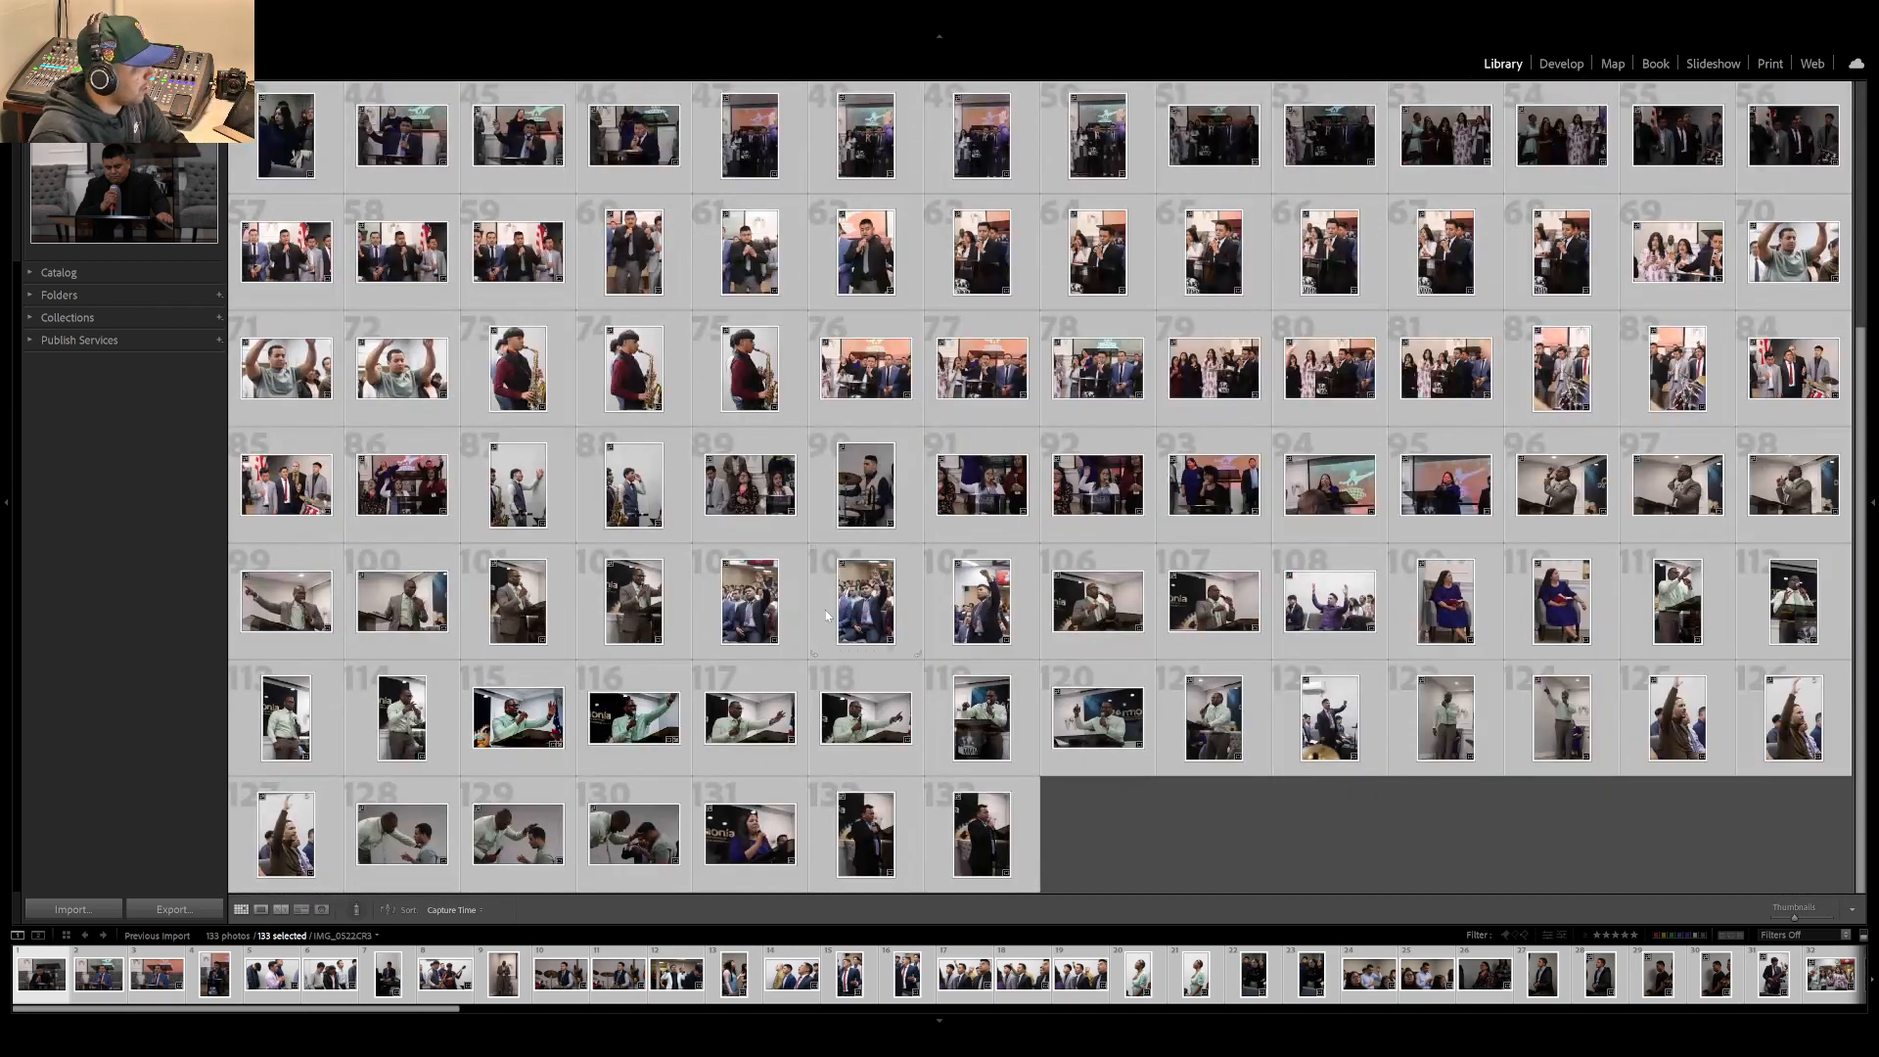
scroll(827, 614, "up", 5)
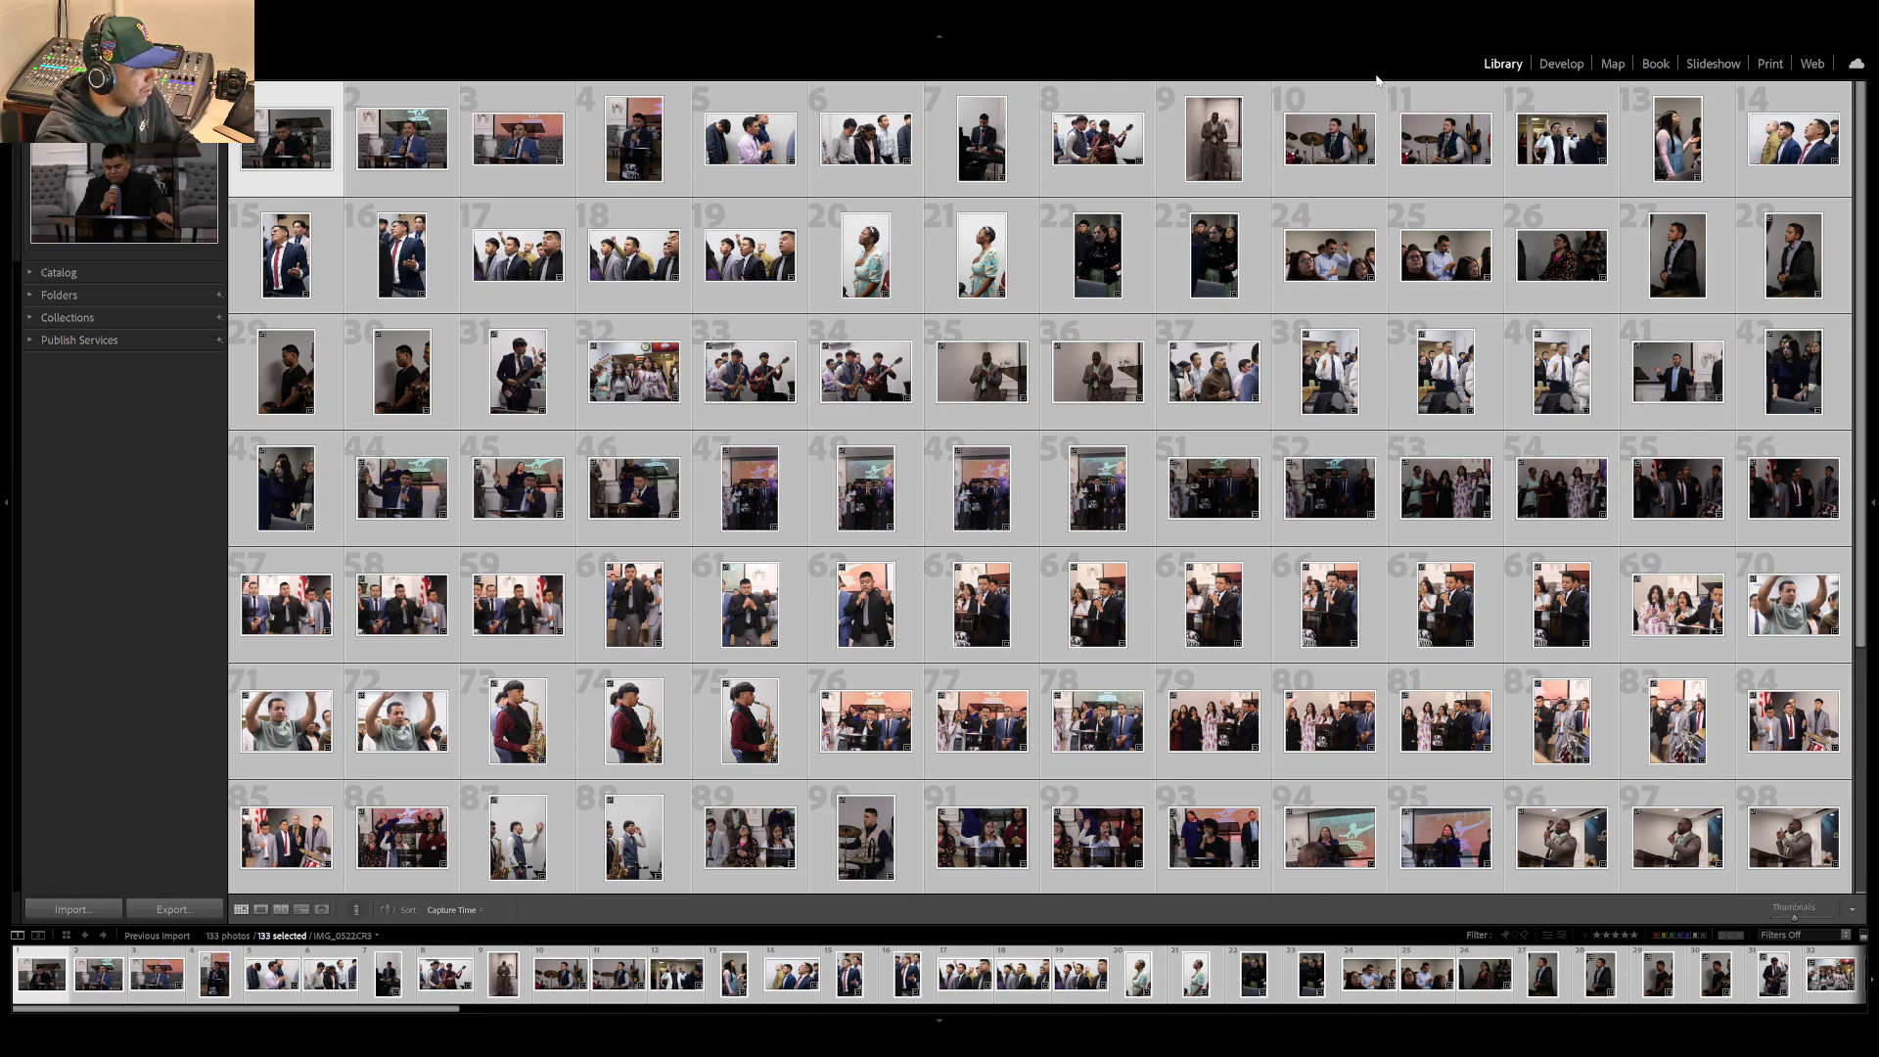
- Open IMG_0522.CR3 in Develop, set its white balance by sampling the white wall panel, and collapse Calibration
key("d")
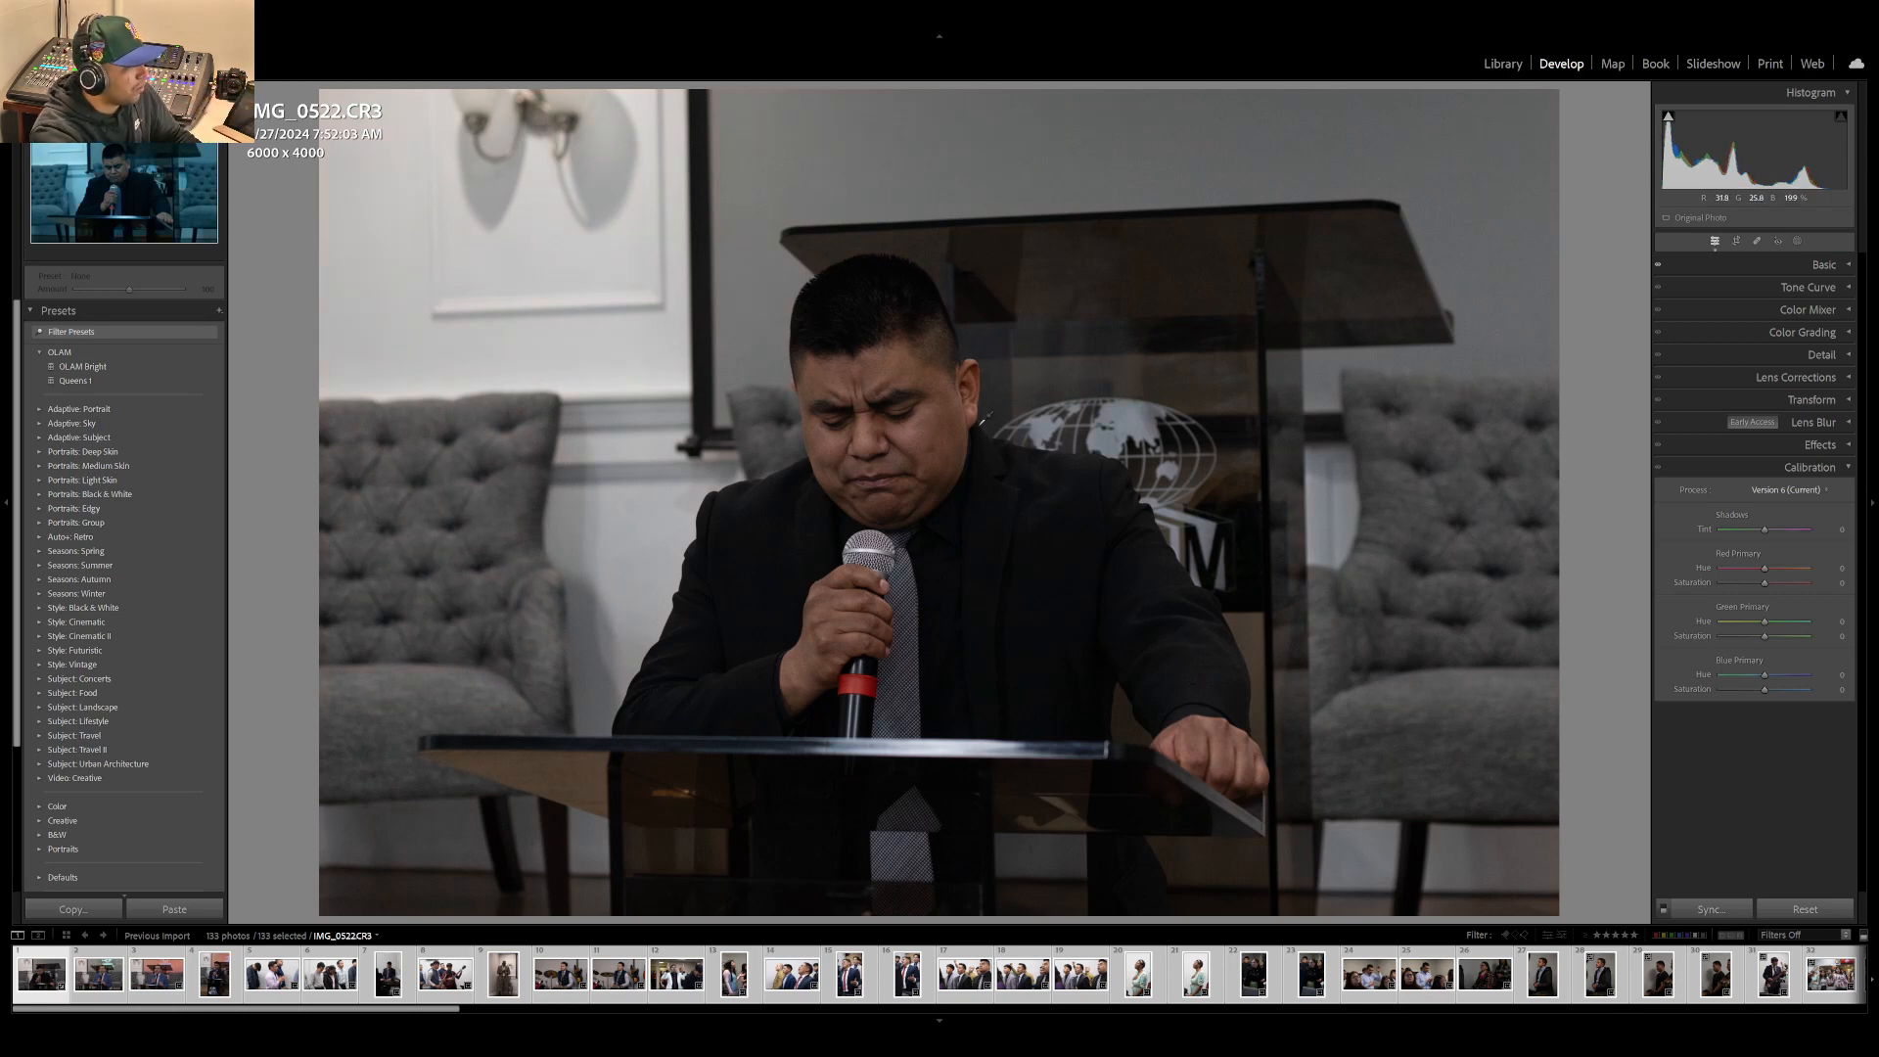
left_click(920, 375)
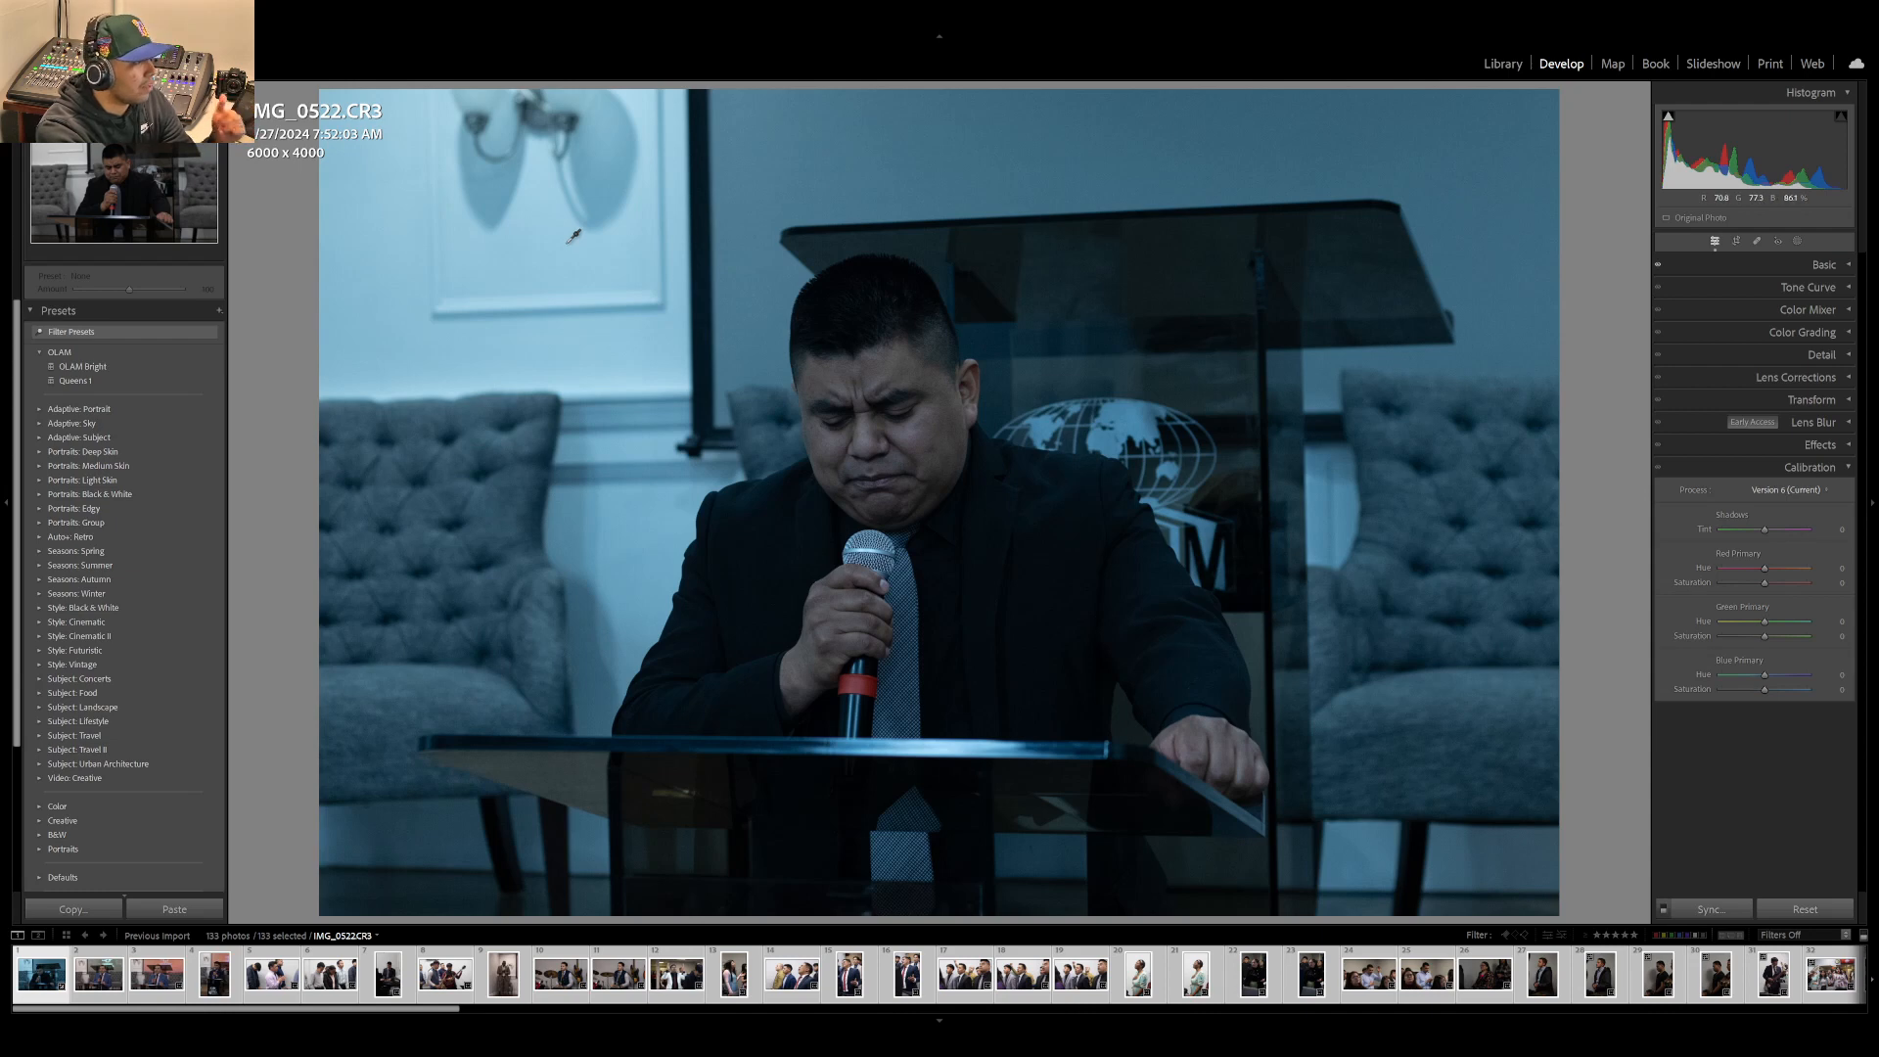
left_click(567, 248)
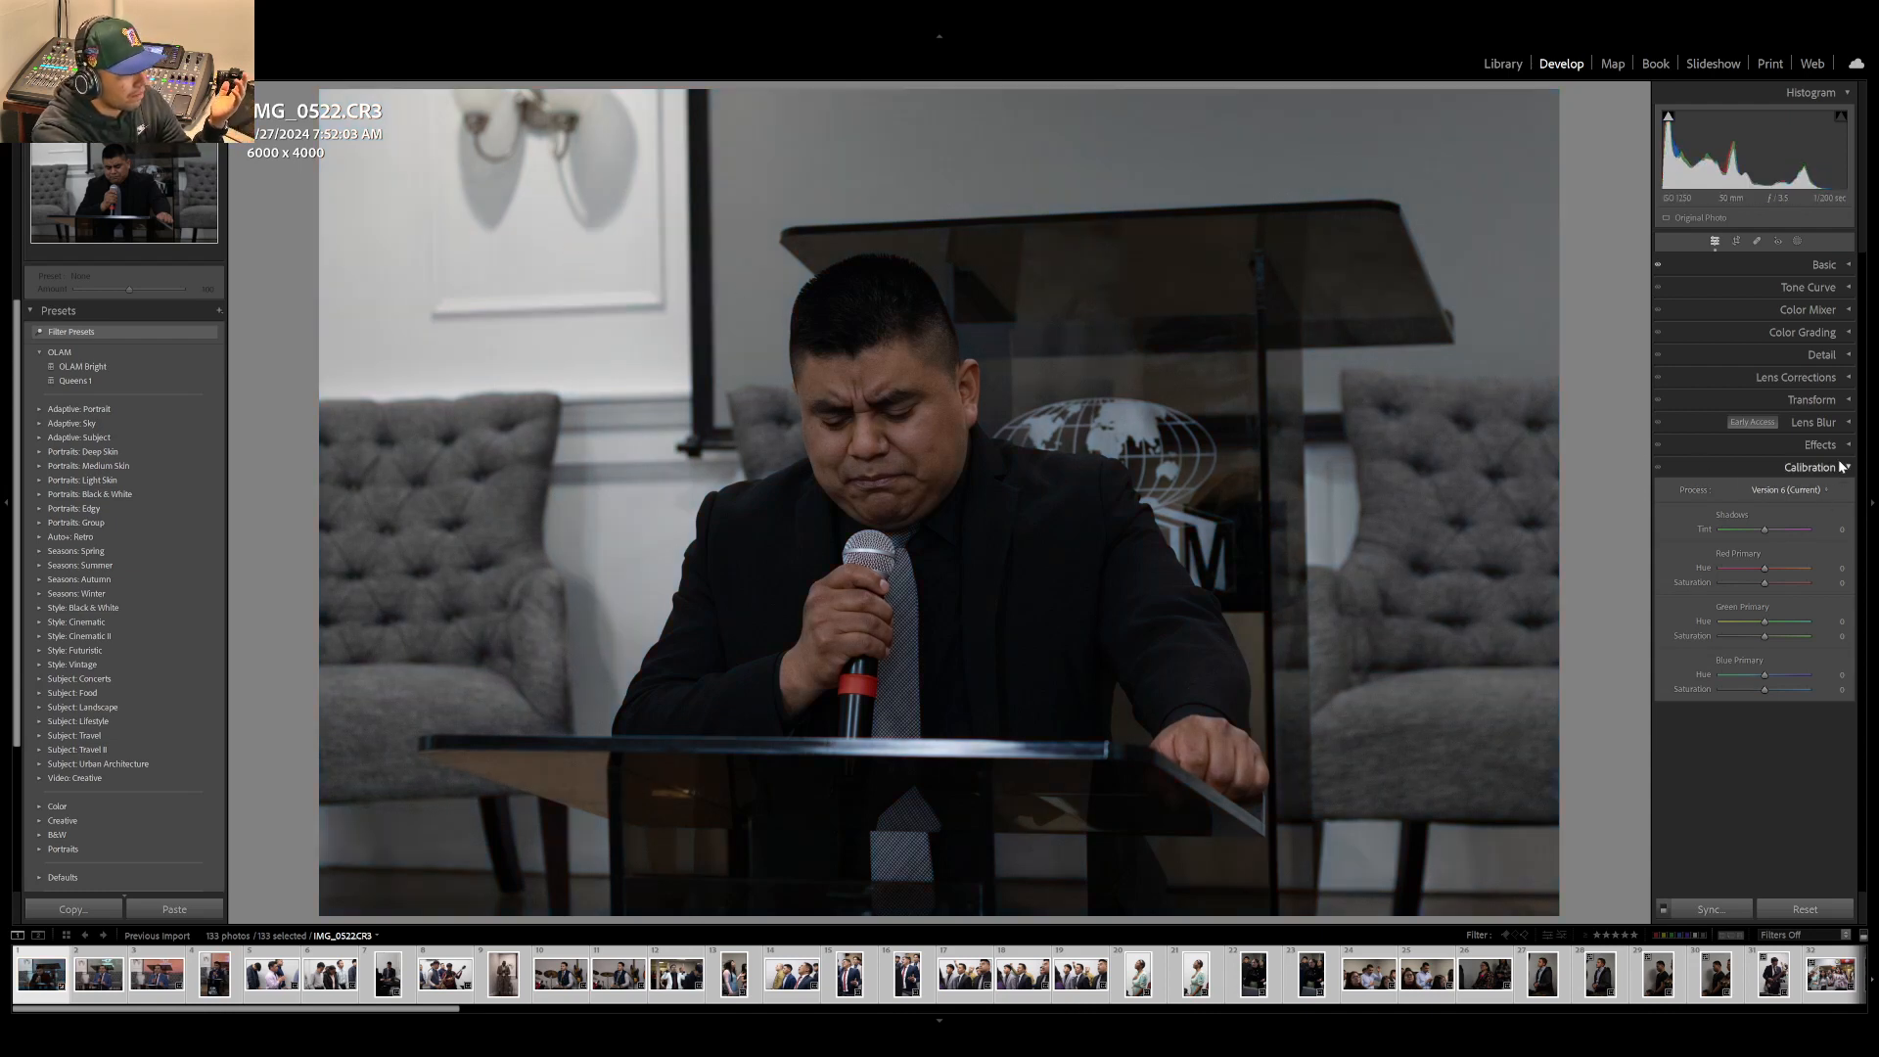
left_click(1809, 467)
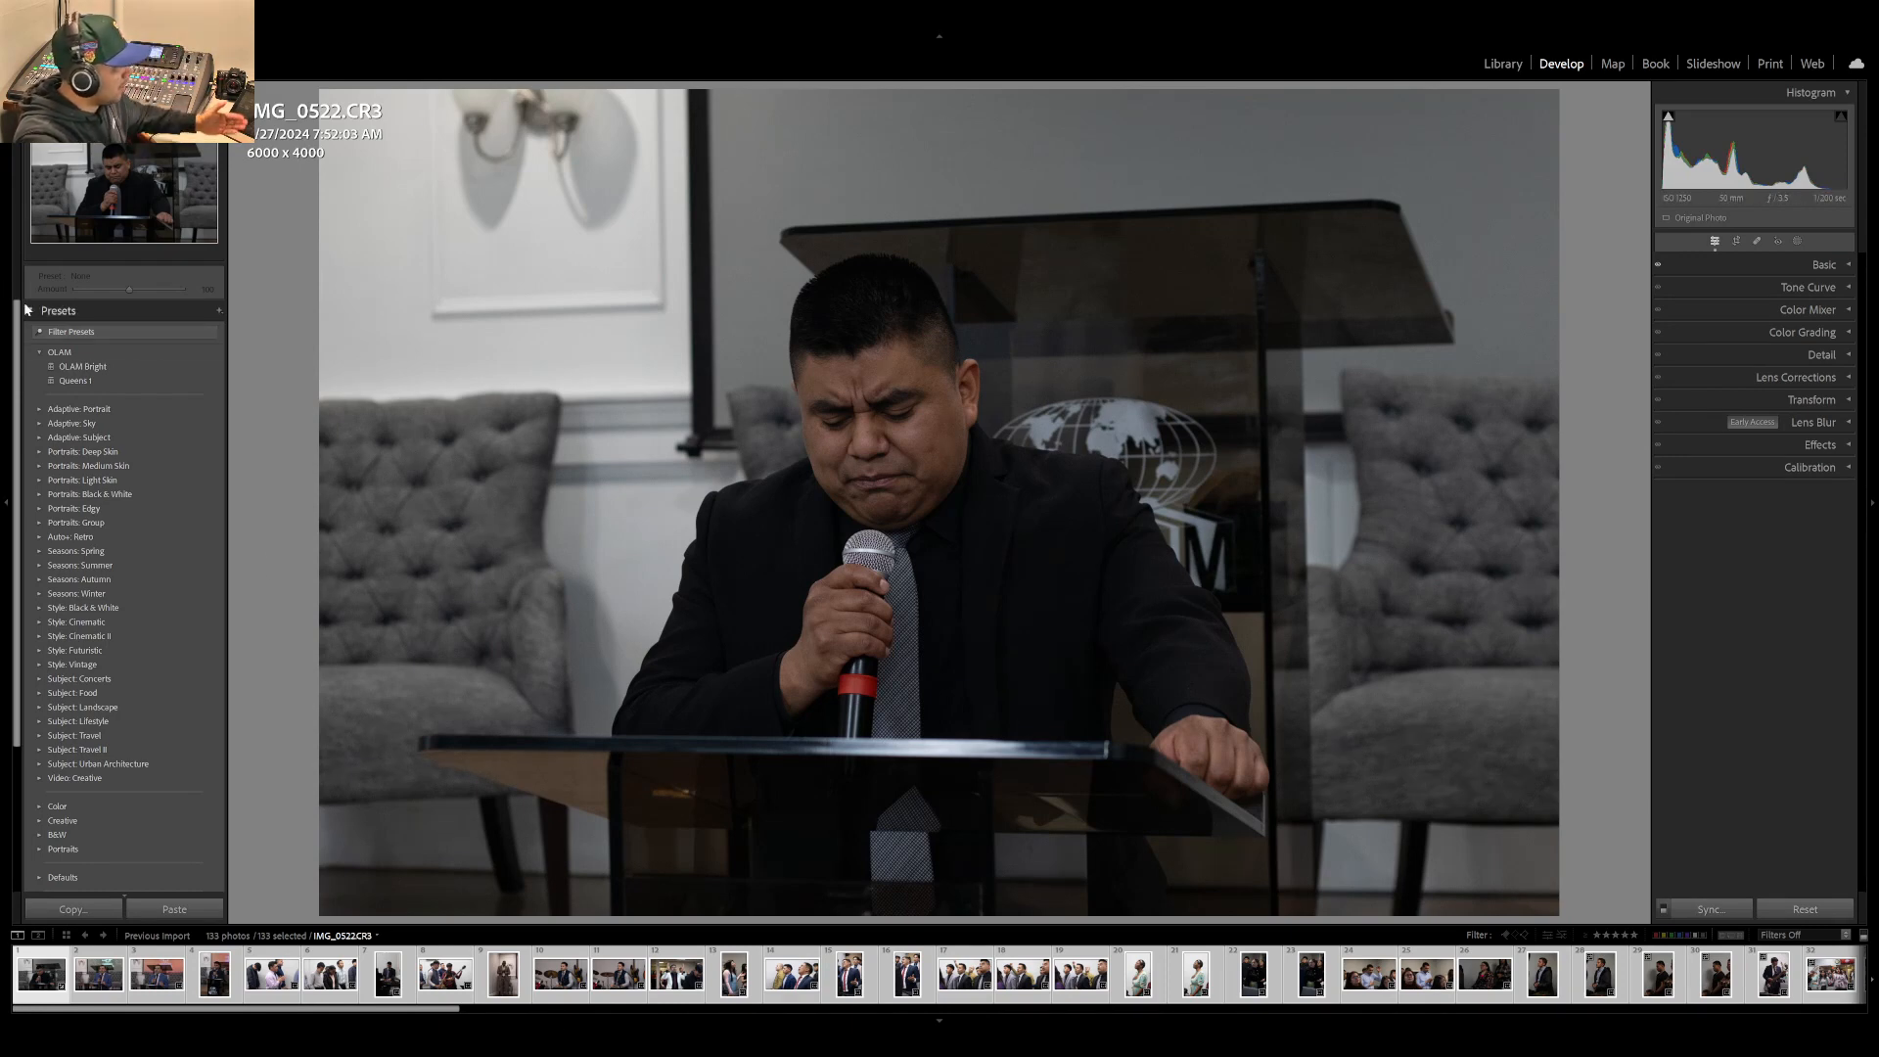
- Apply the Enhance Portrait preset from the Adaptive: Portrait group to IMG_0522.CR3 and dismiss the AI settings notice
scroll(102, 685, "down", 4)
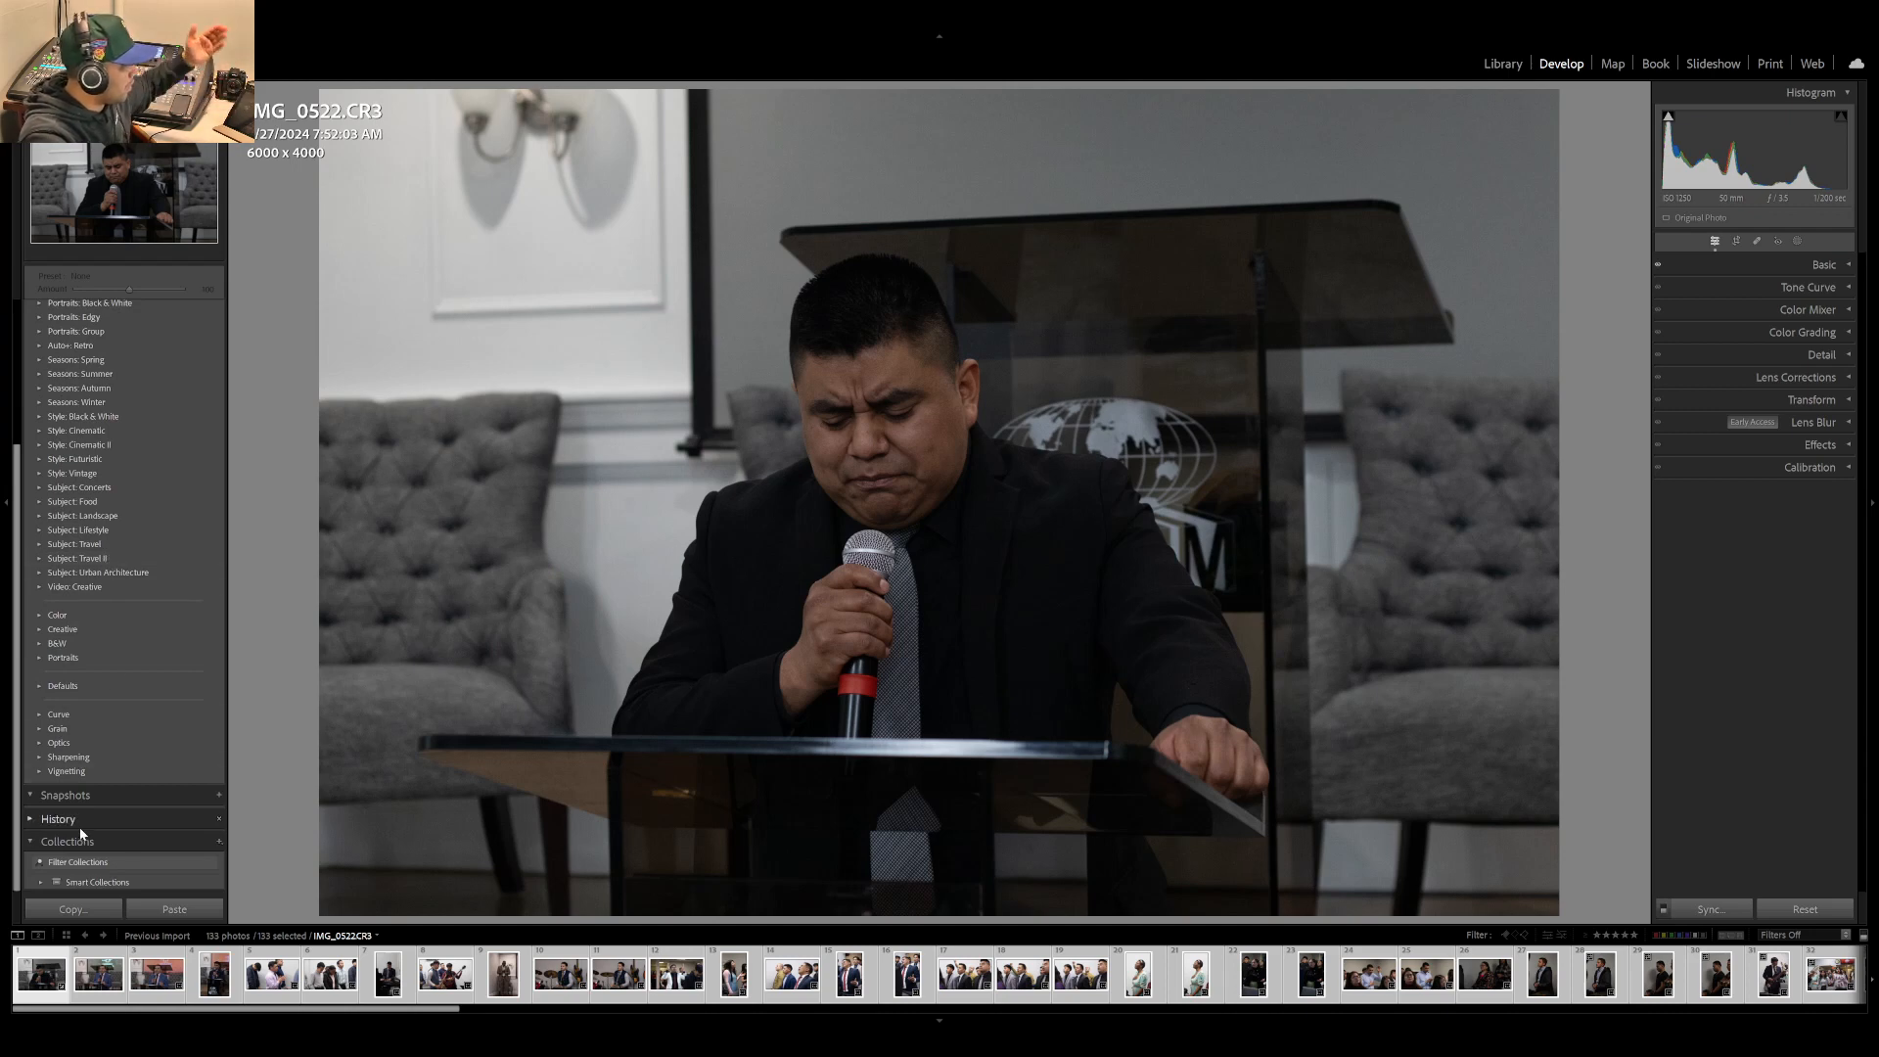
scroll(127, 748, "up", 4)
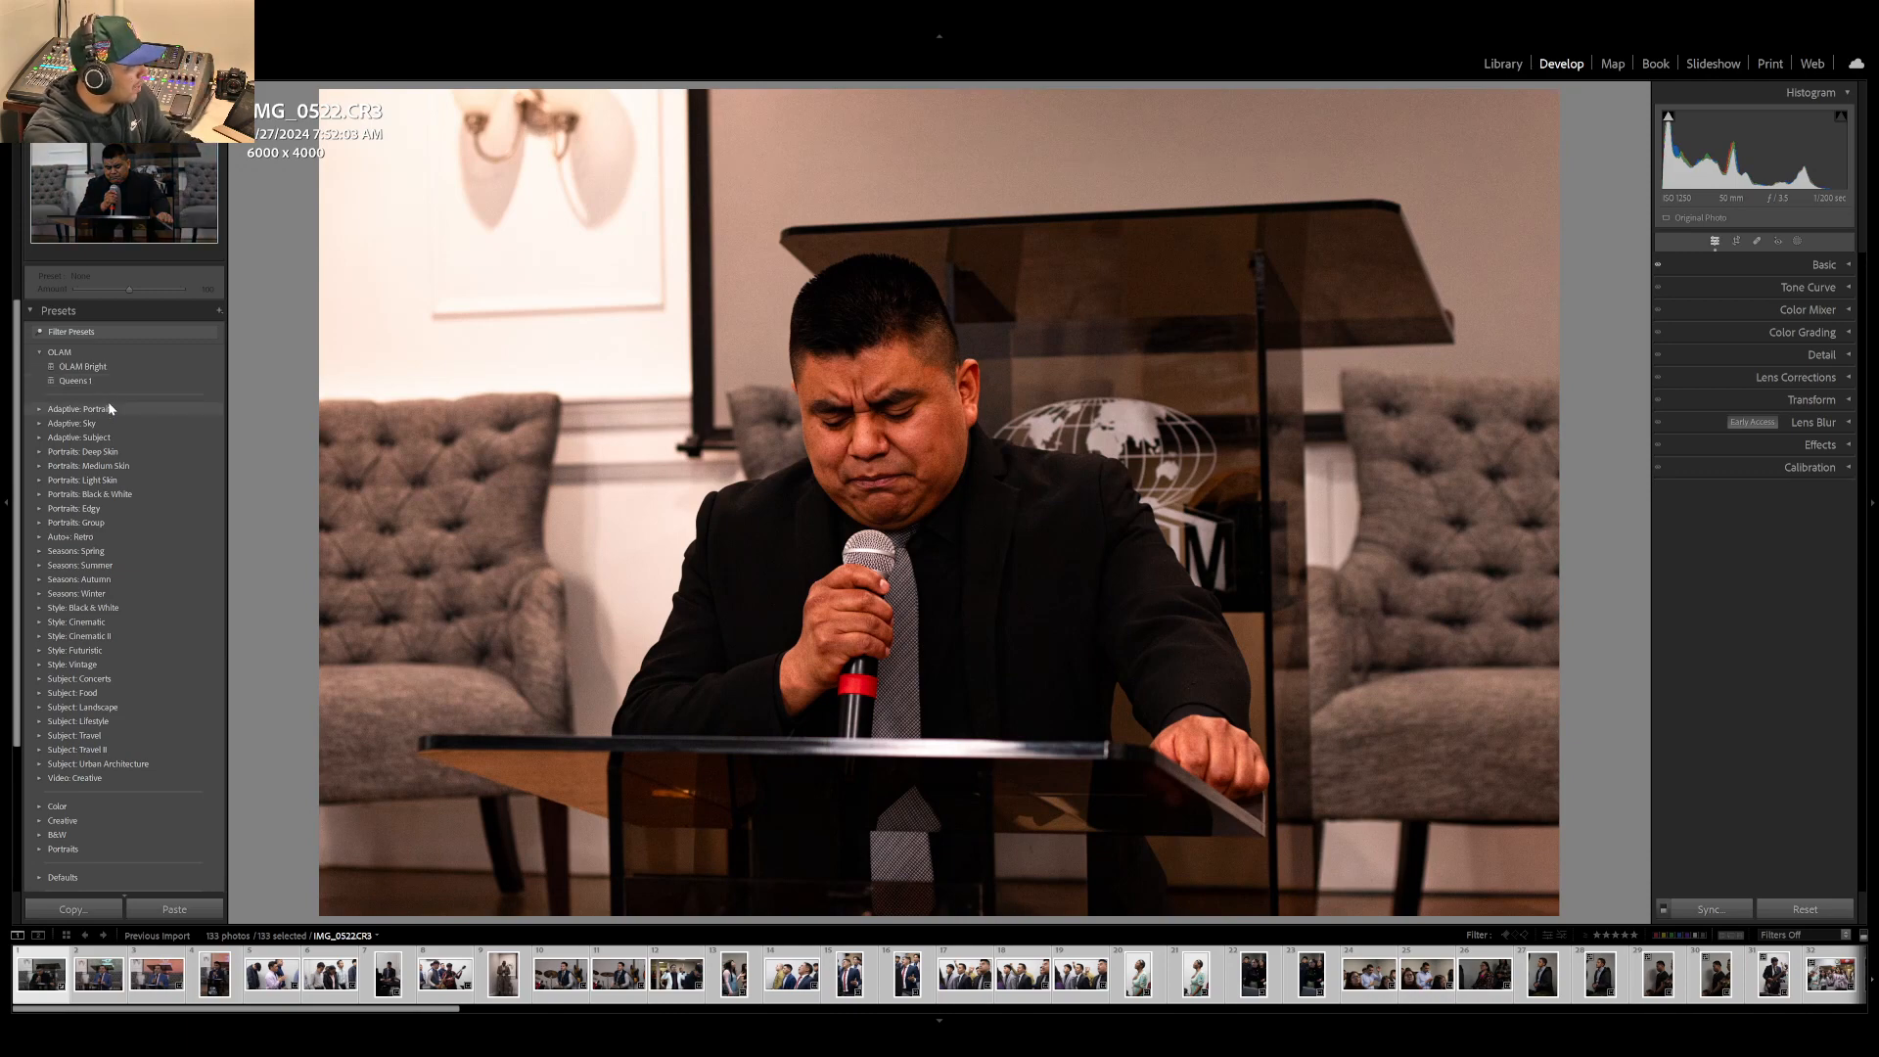
left_click(40, 408)
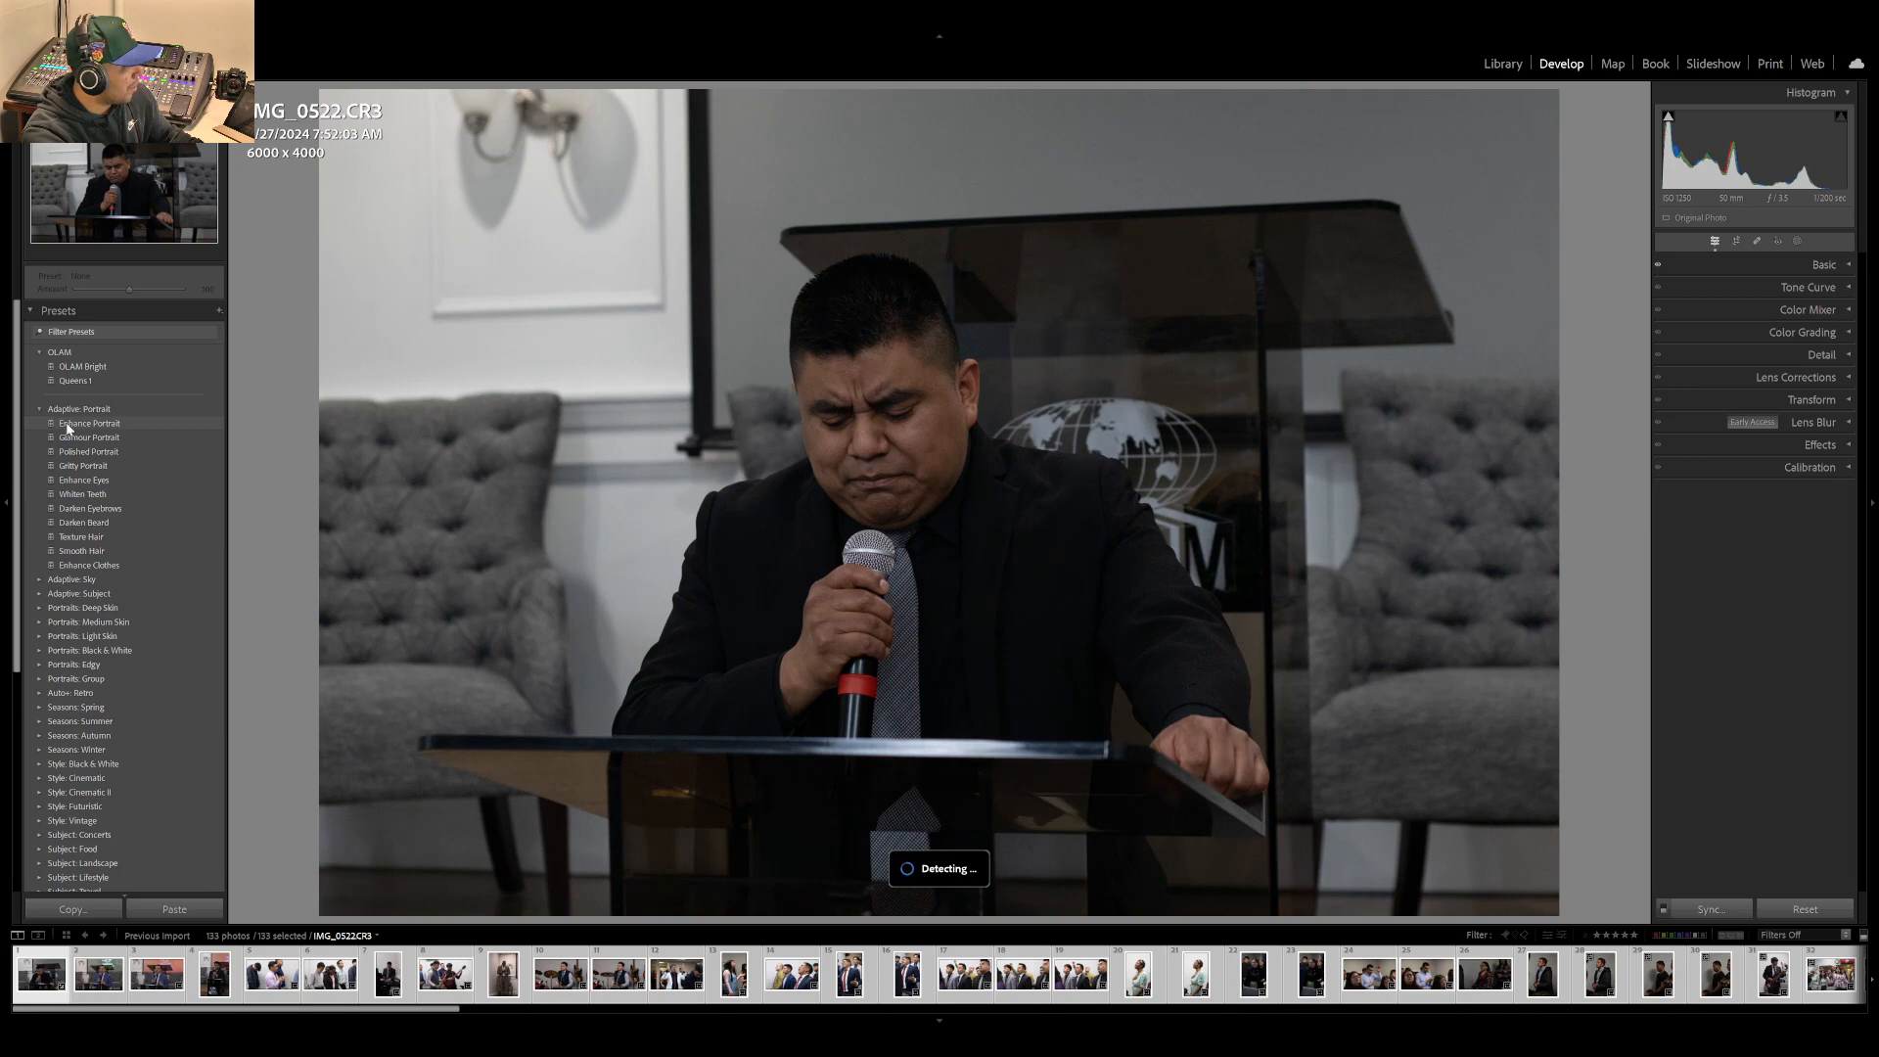
left_click(67, 424)
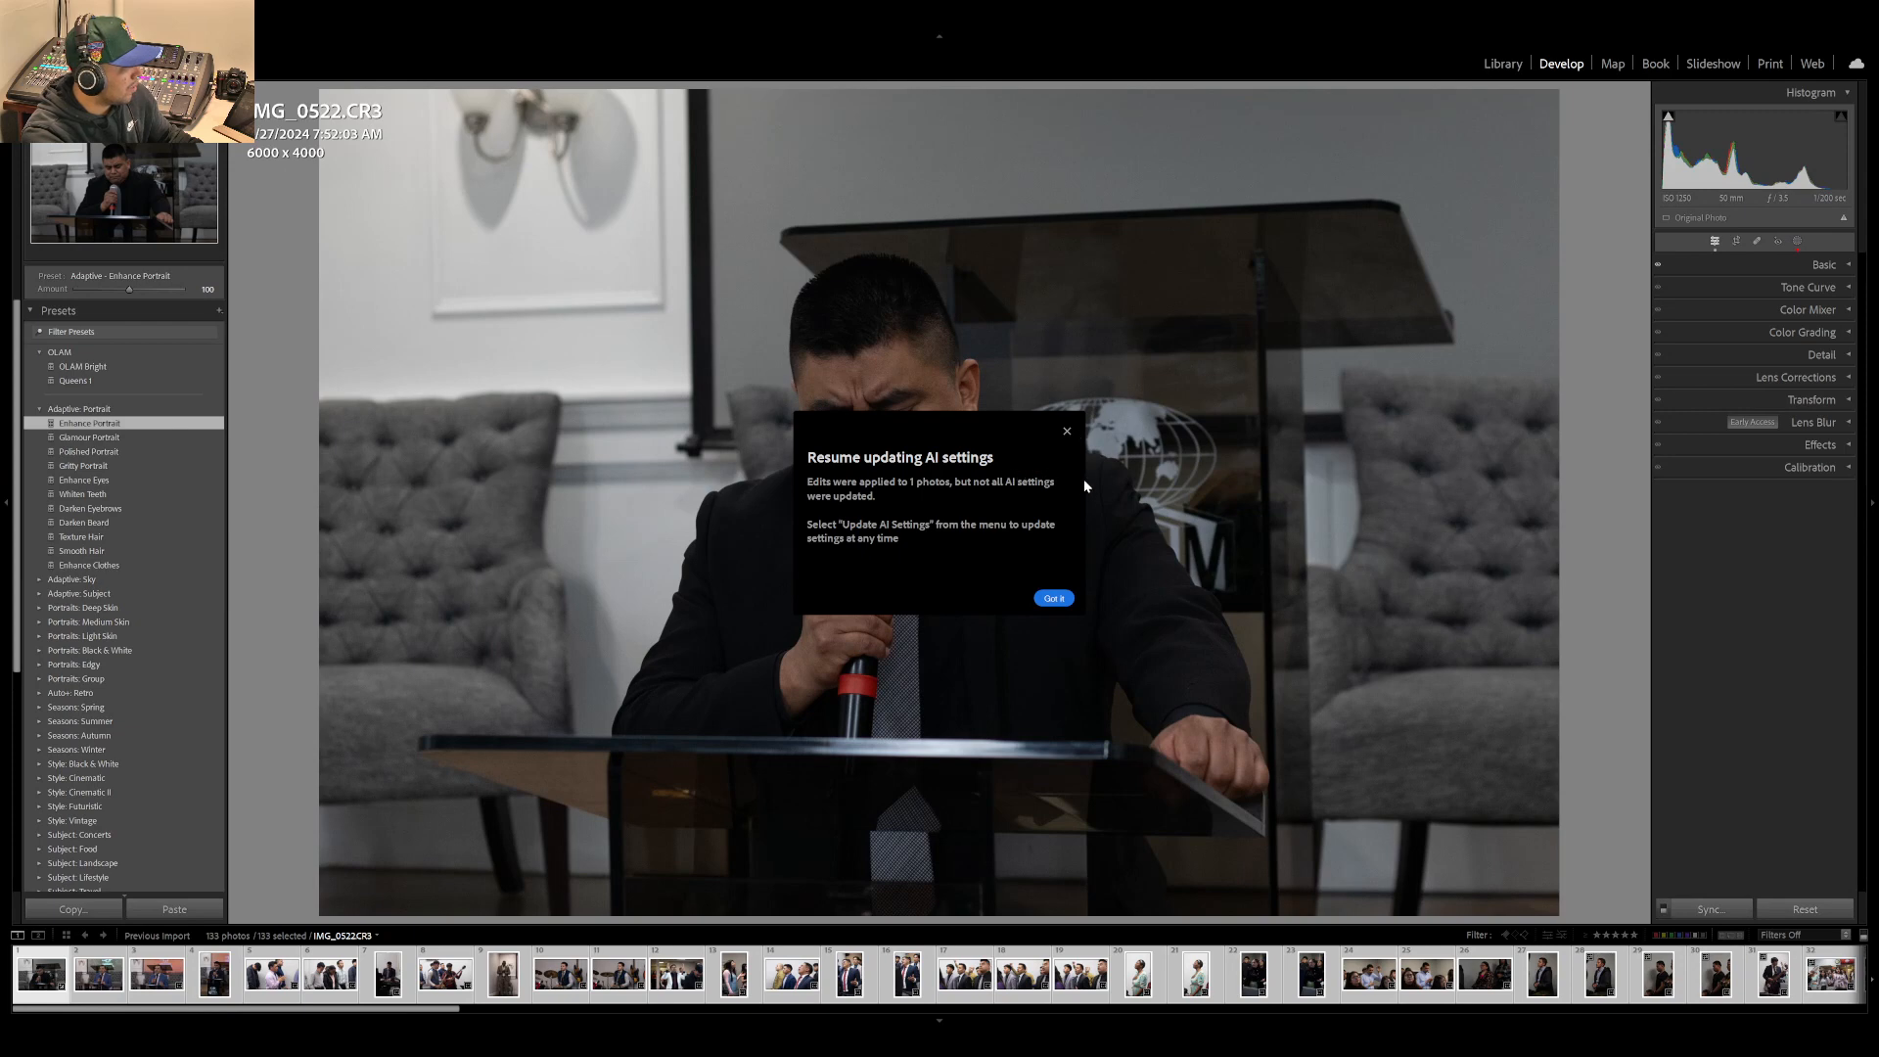
left_click(1068, 431)
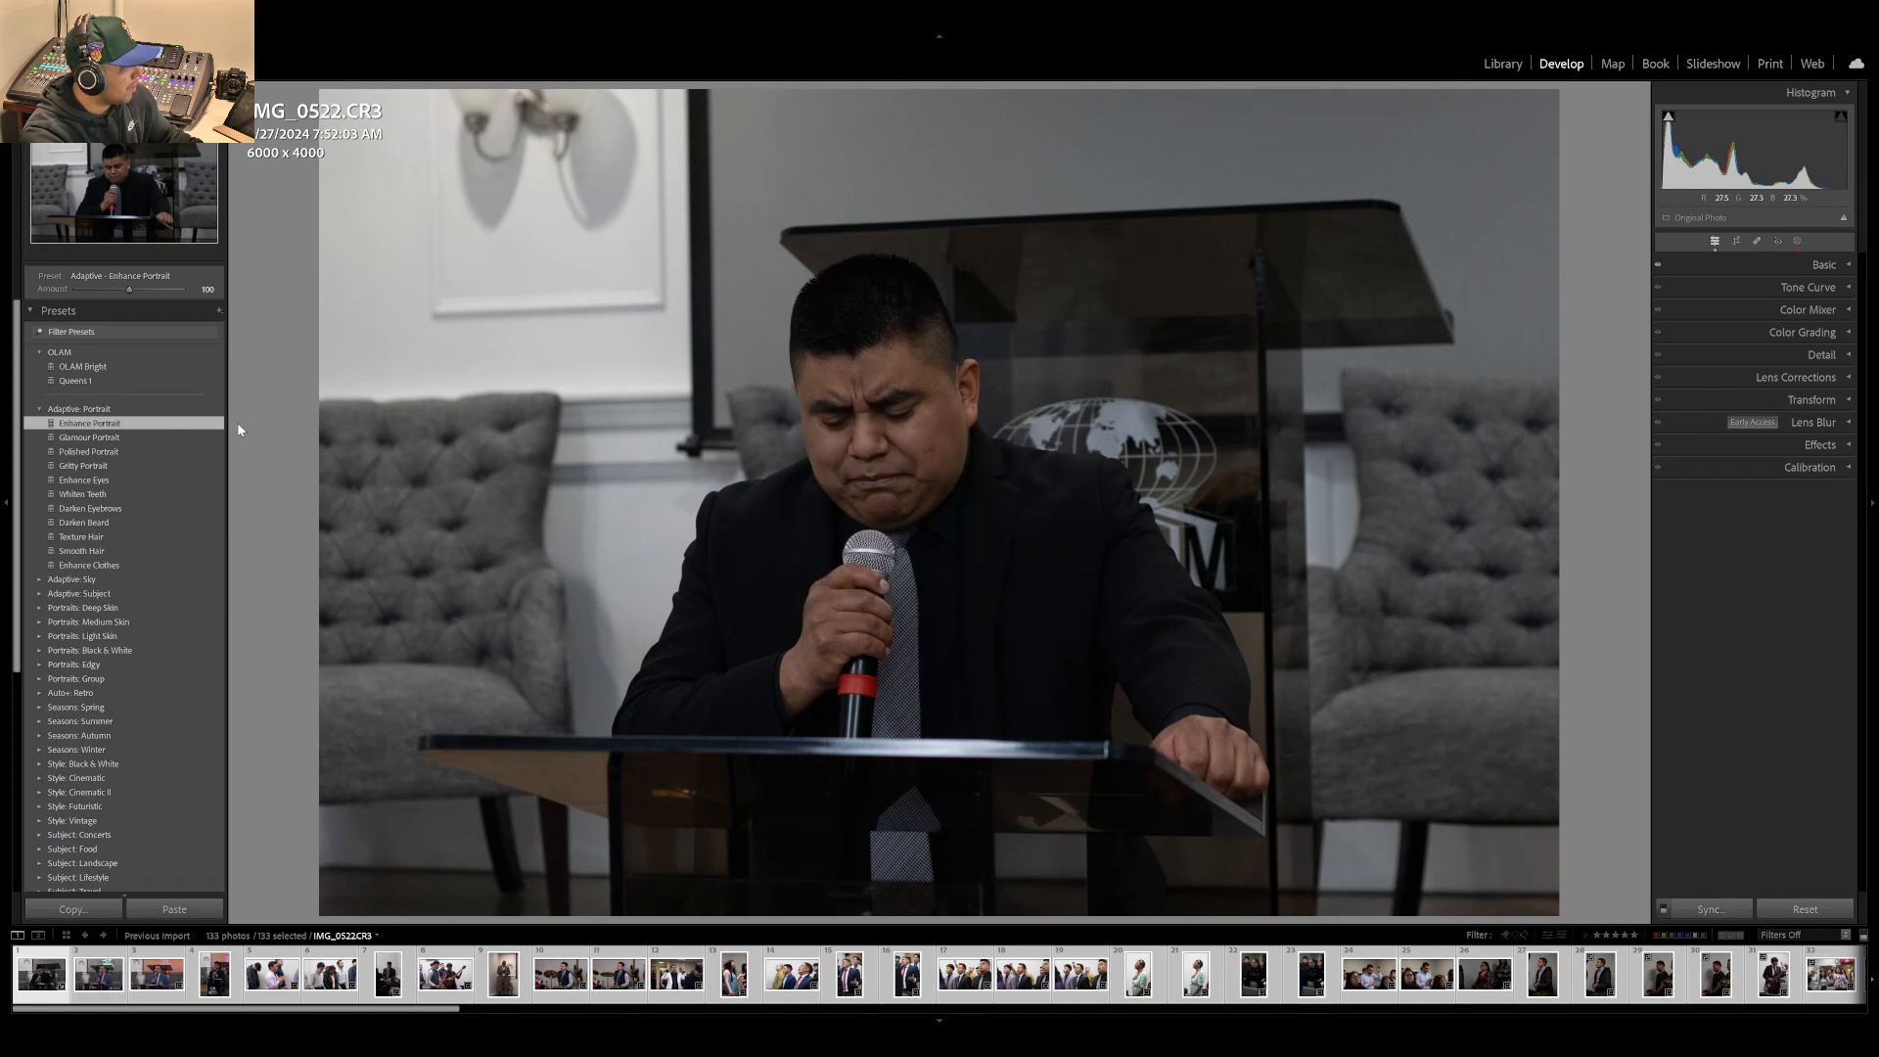
- Collapse the Adaptive: Portrait group and preview the OLAM Bright and Queens 1 presets on the photo
left_click(40, 409)
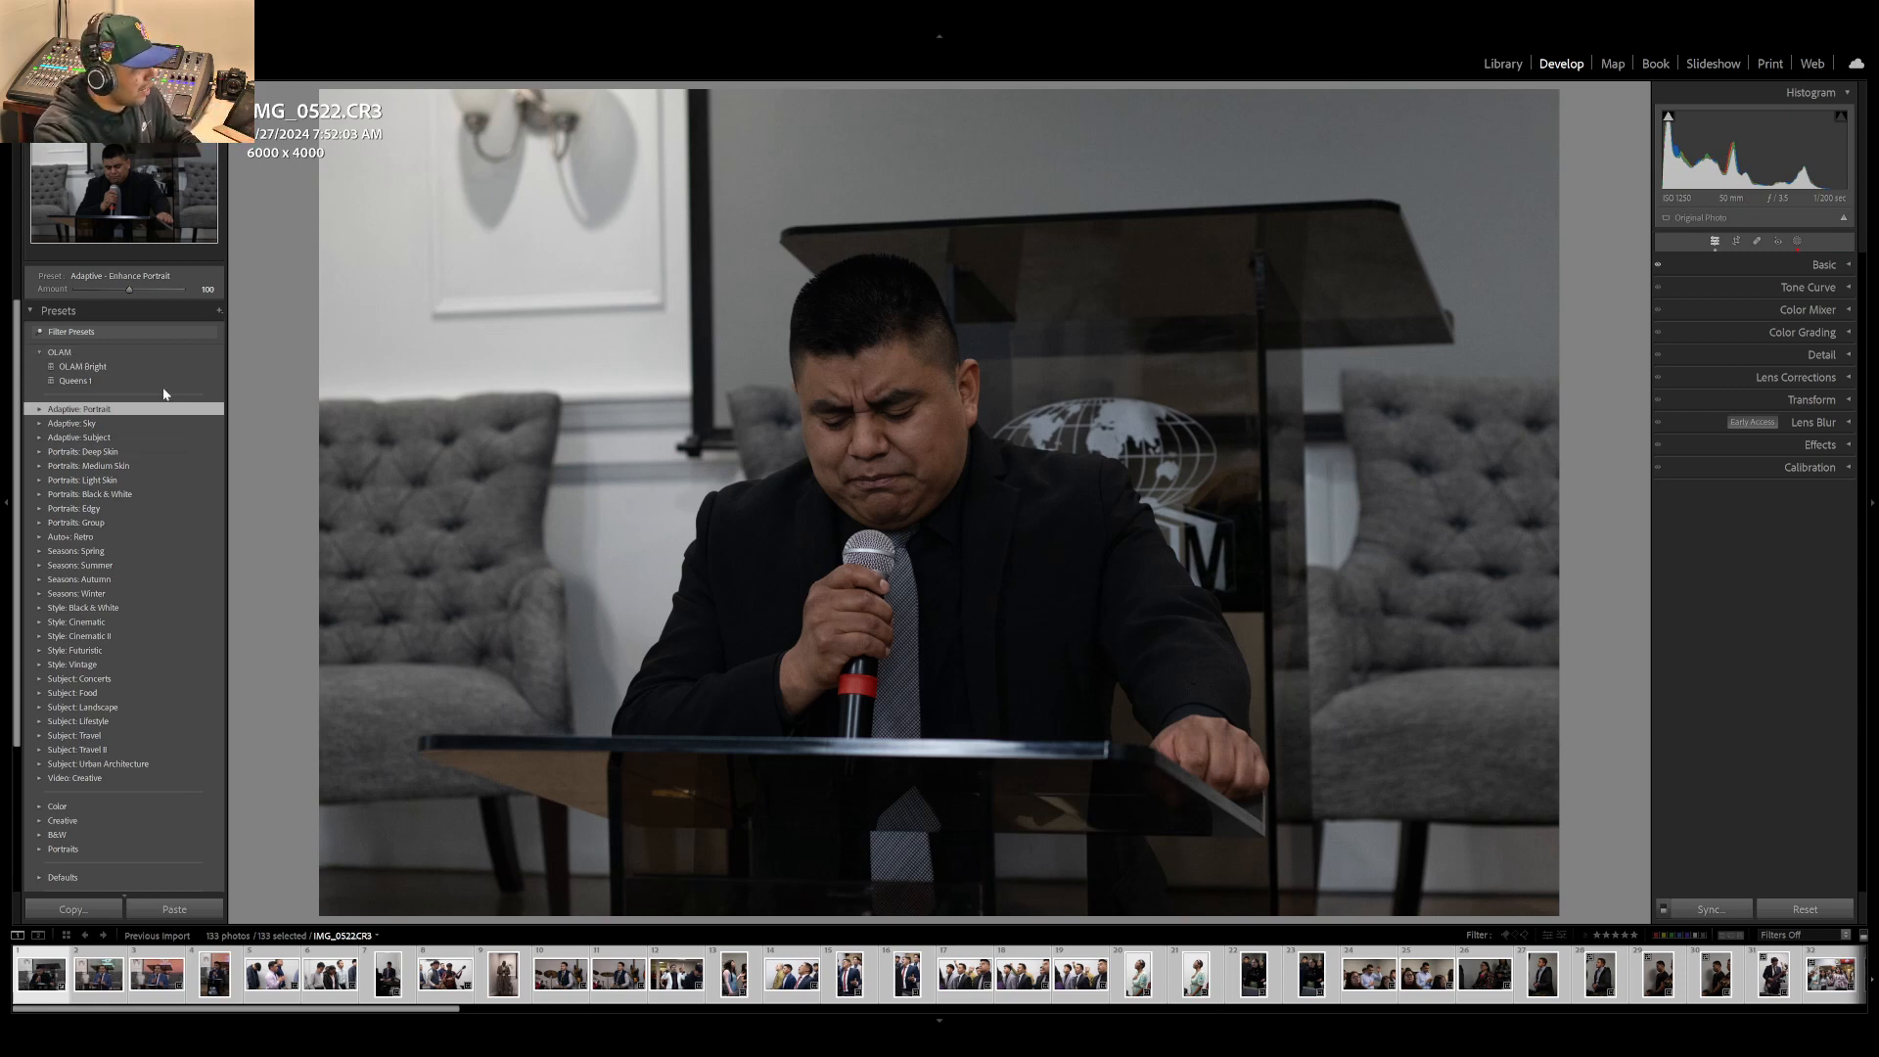
left_click(109, 366)
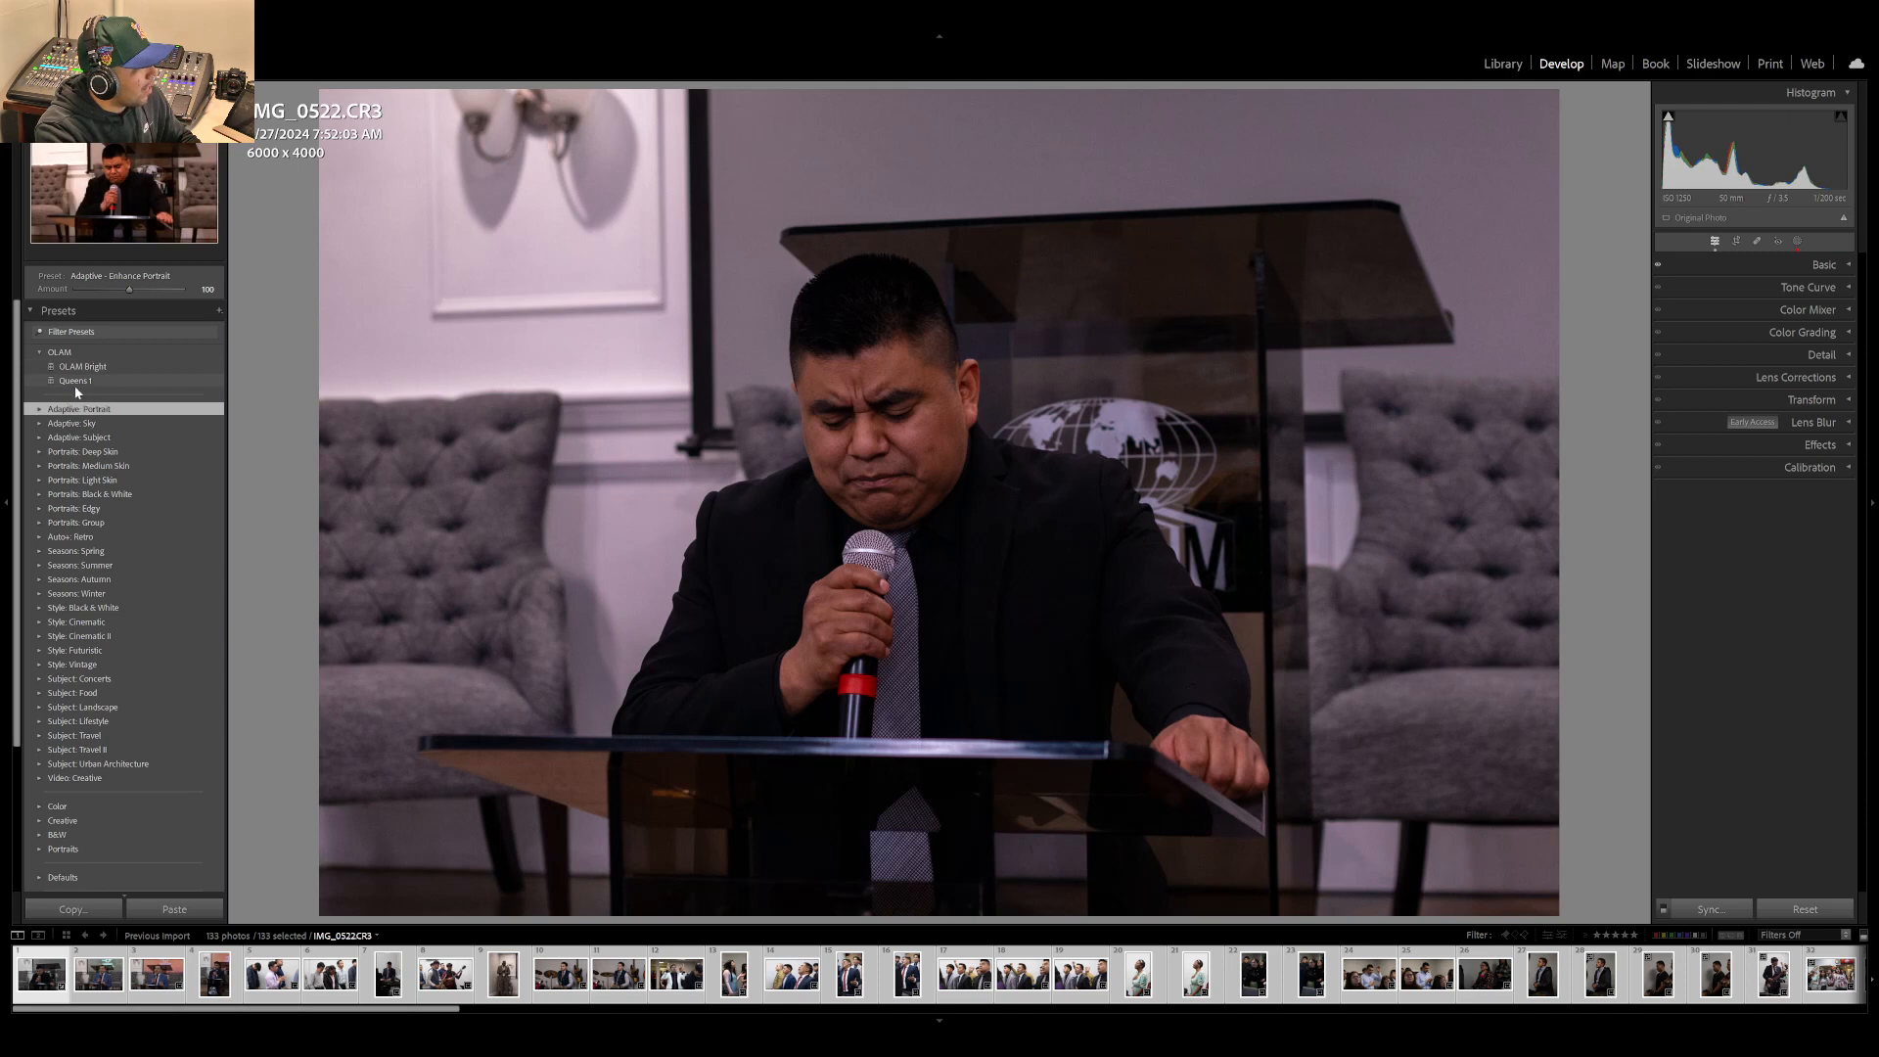
left_click(75, 390)
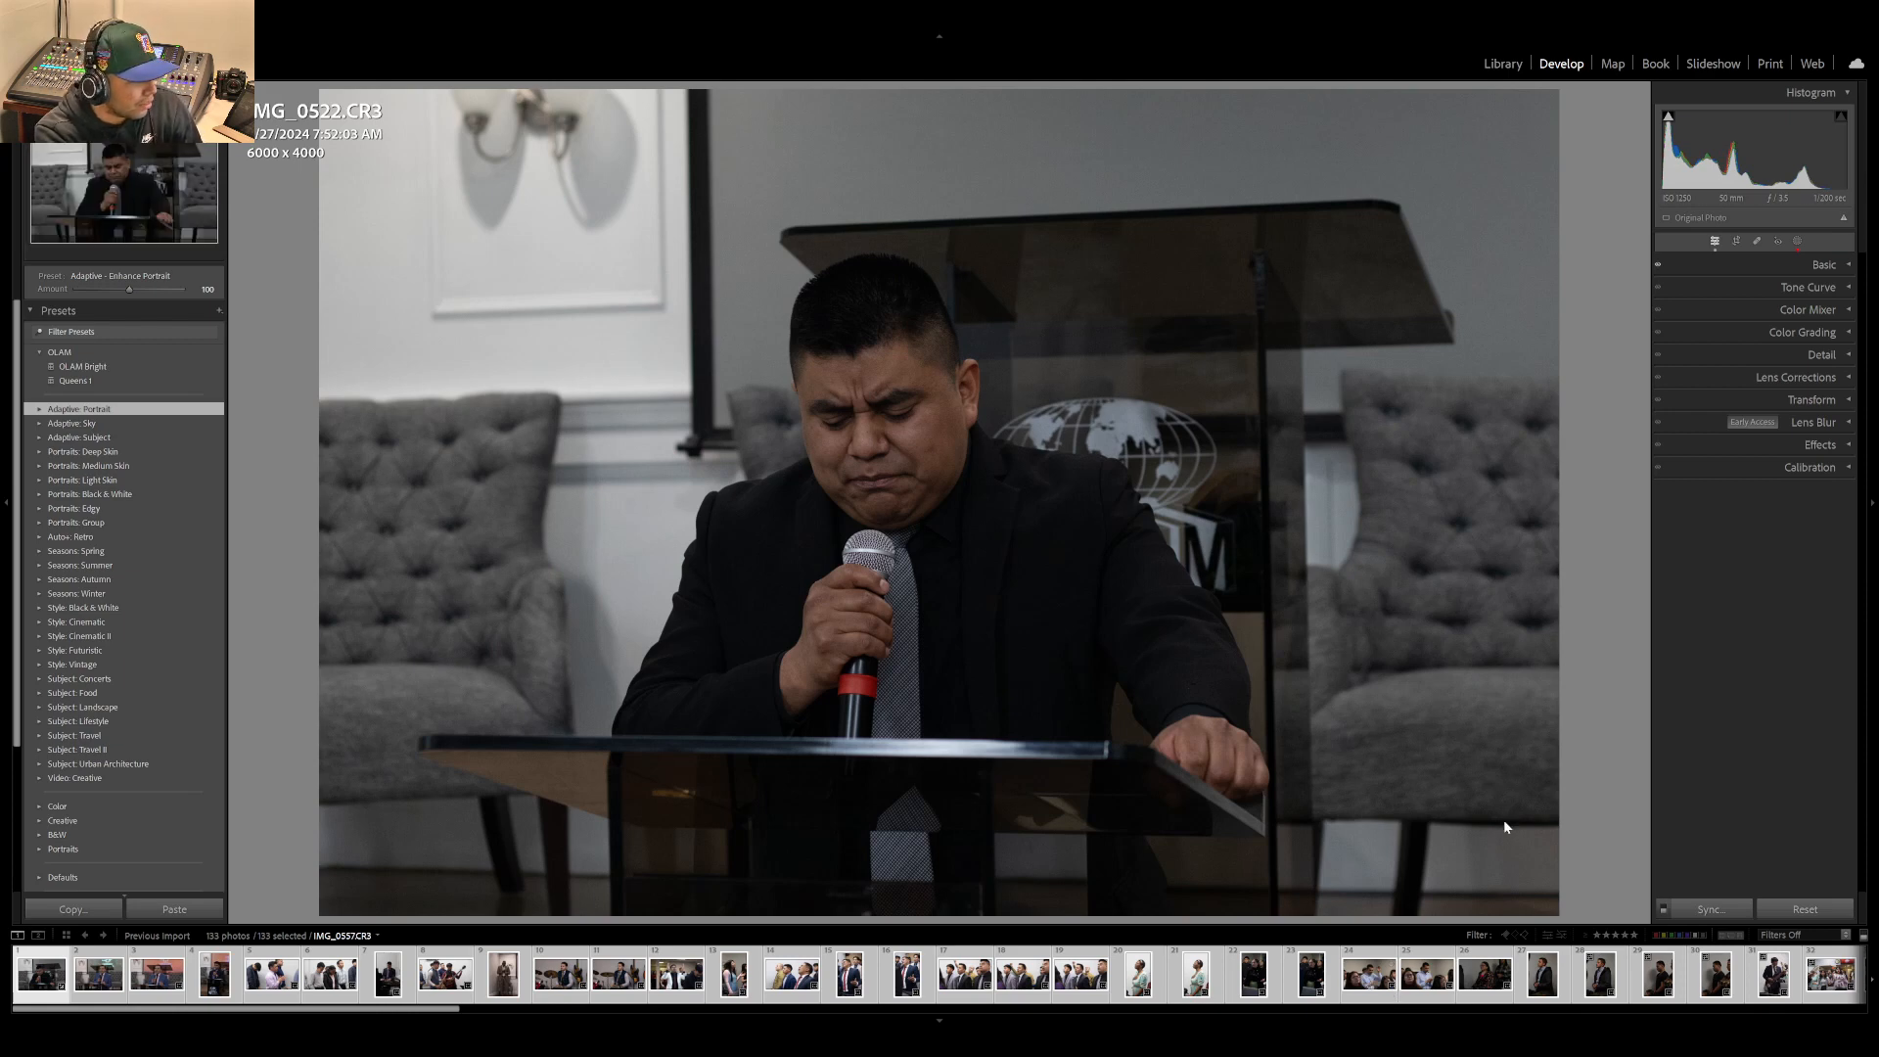
- Browse through the filmstrip and view IMG_0549.CR3, the saxophonist photo IMG_0627.CR3 and the speaker photo IMG_0685.CR3
left_click(1016, 983)
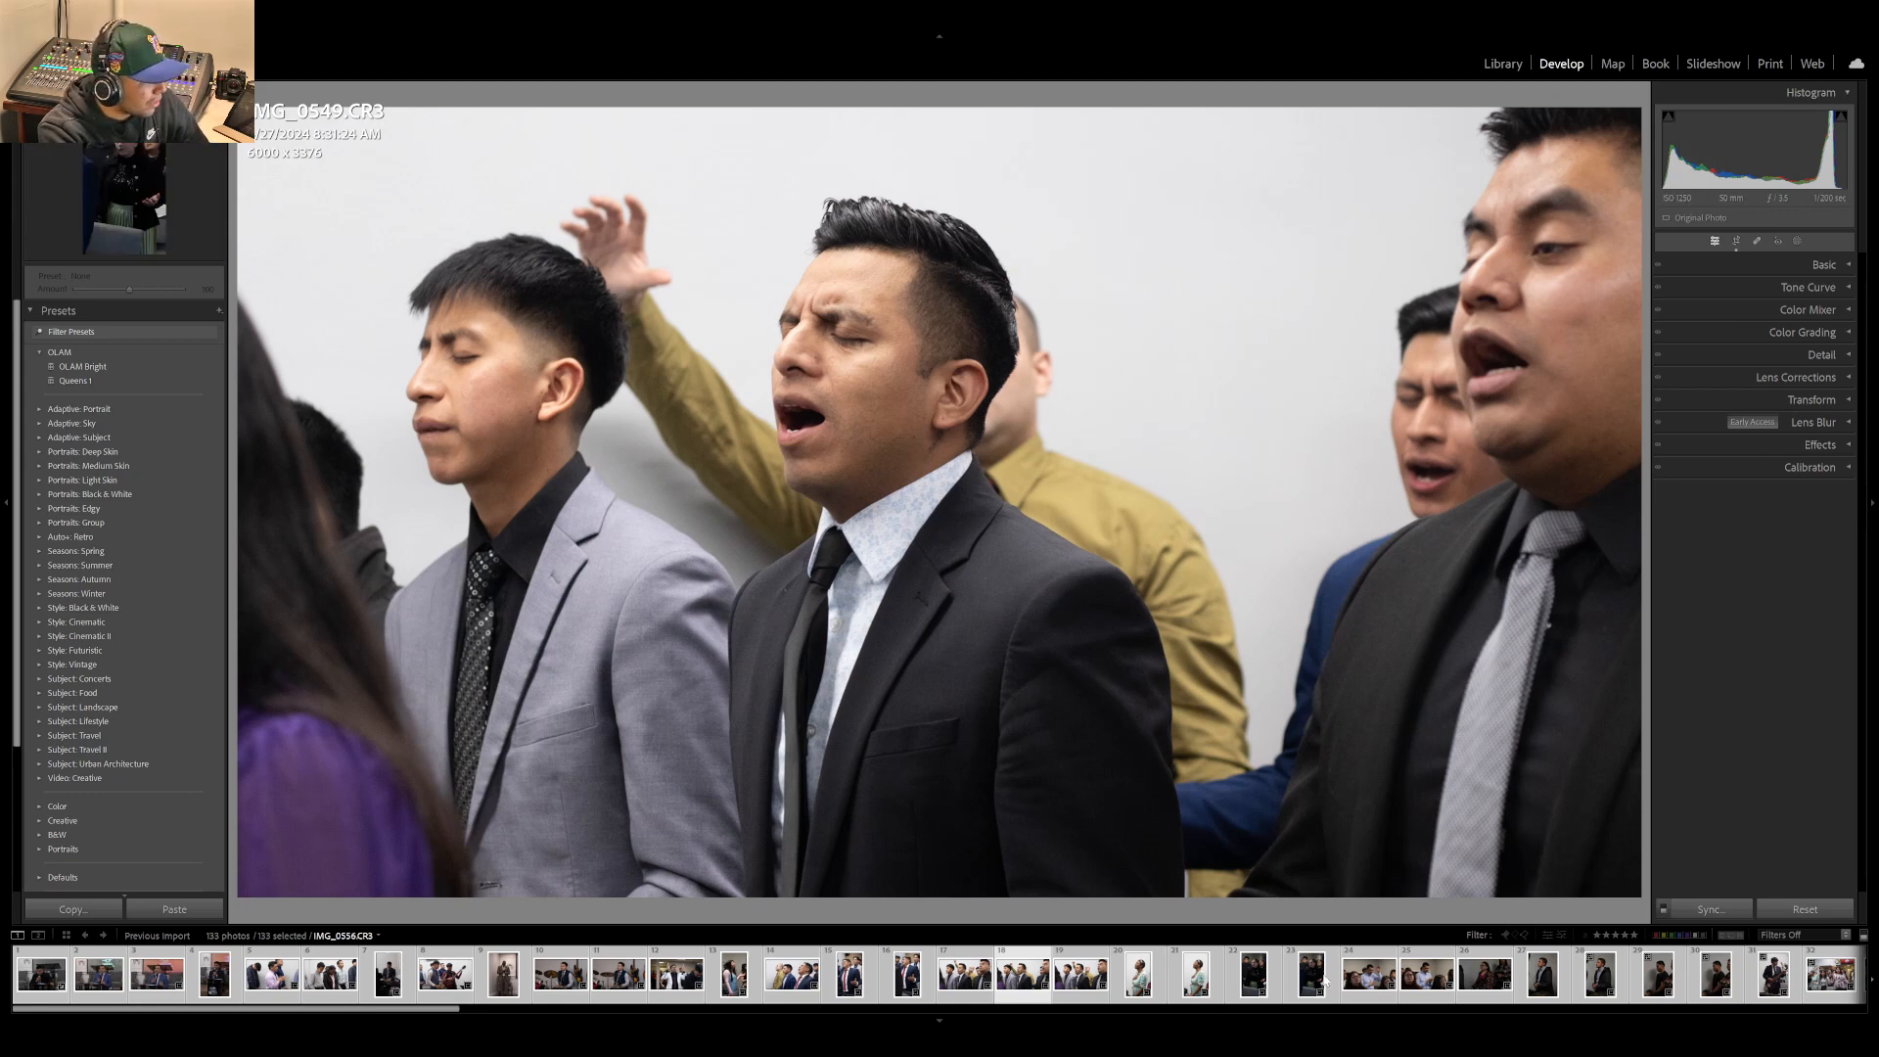
scroll(1067, 979, "down", 5)
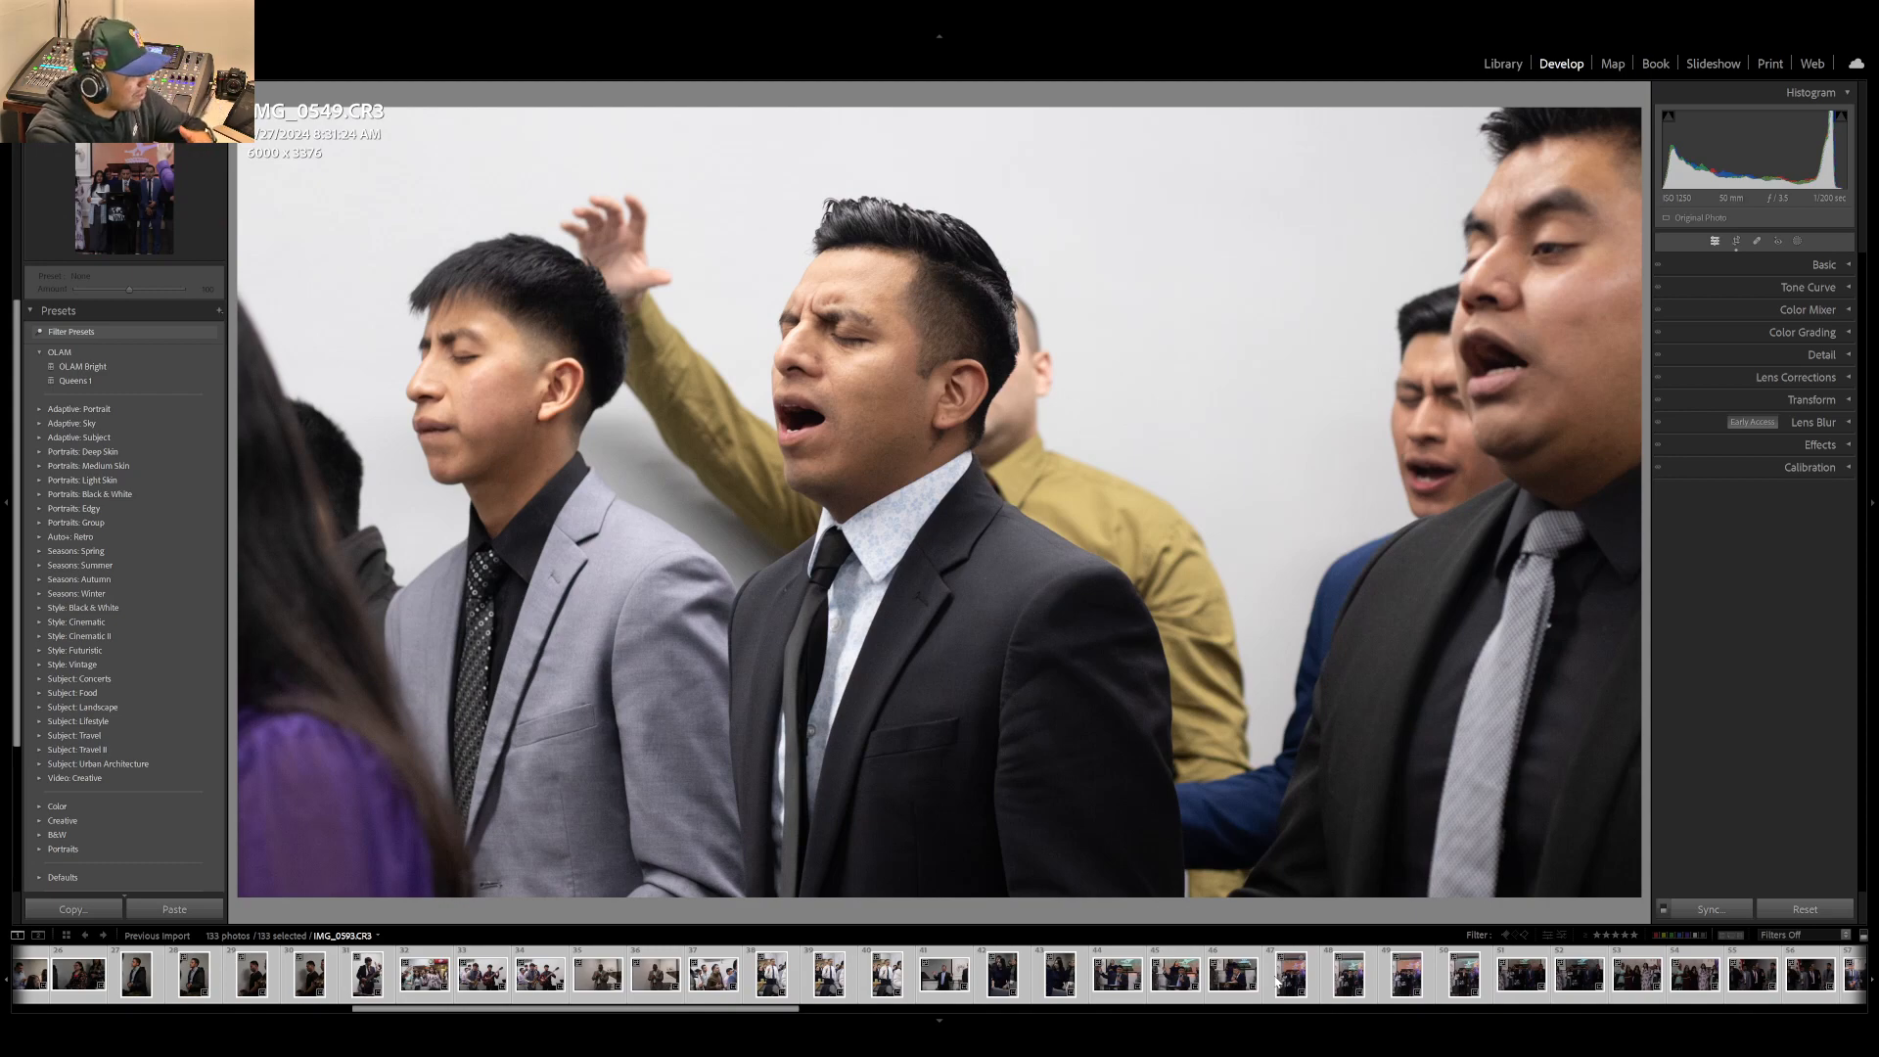
scroll(1277, 981, "down", 5)
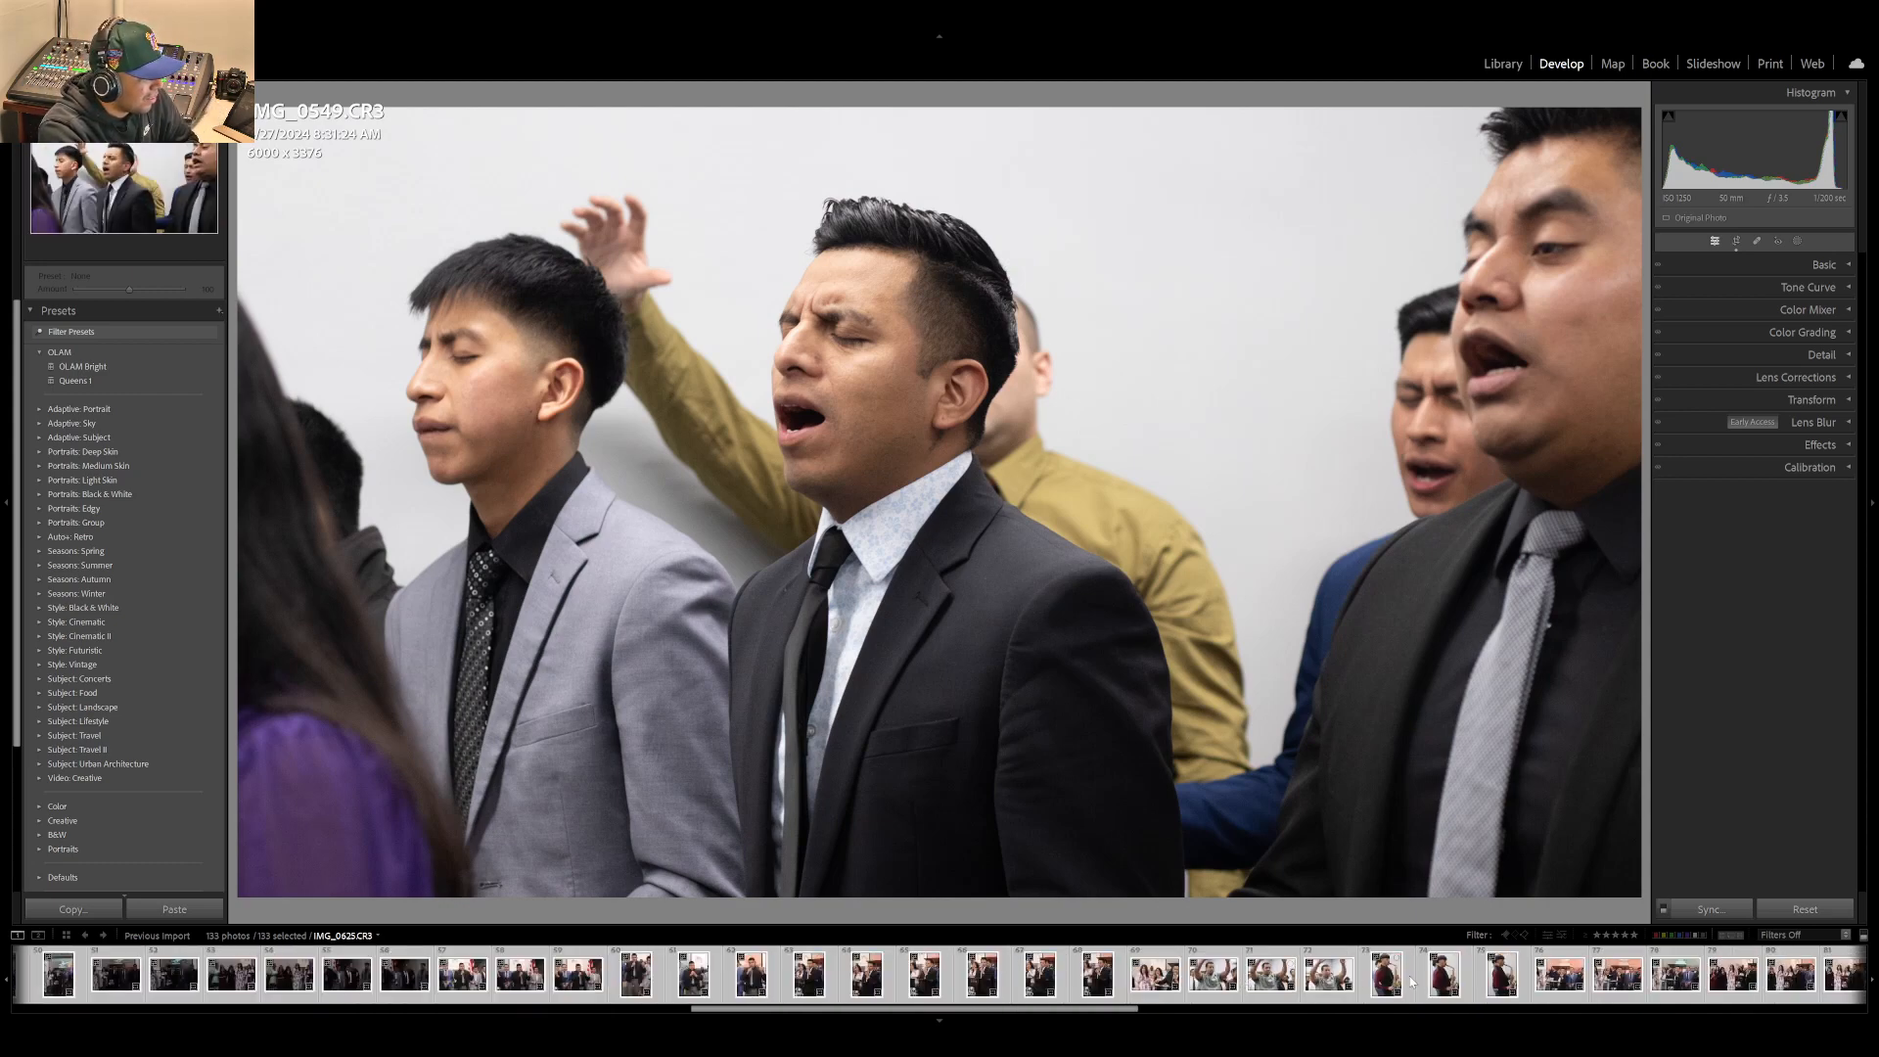
left_click(1446, 977)
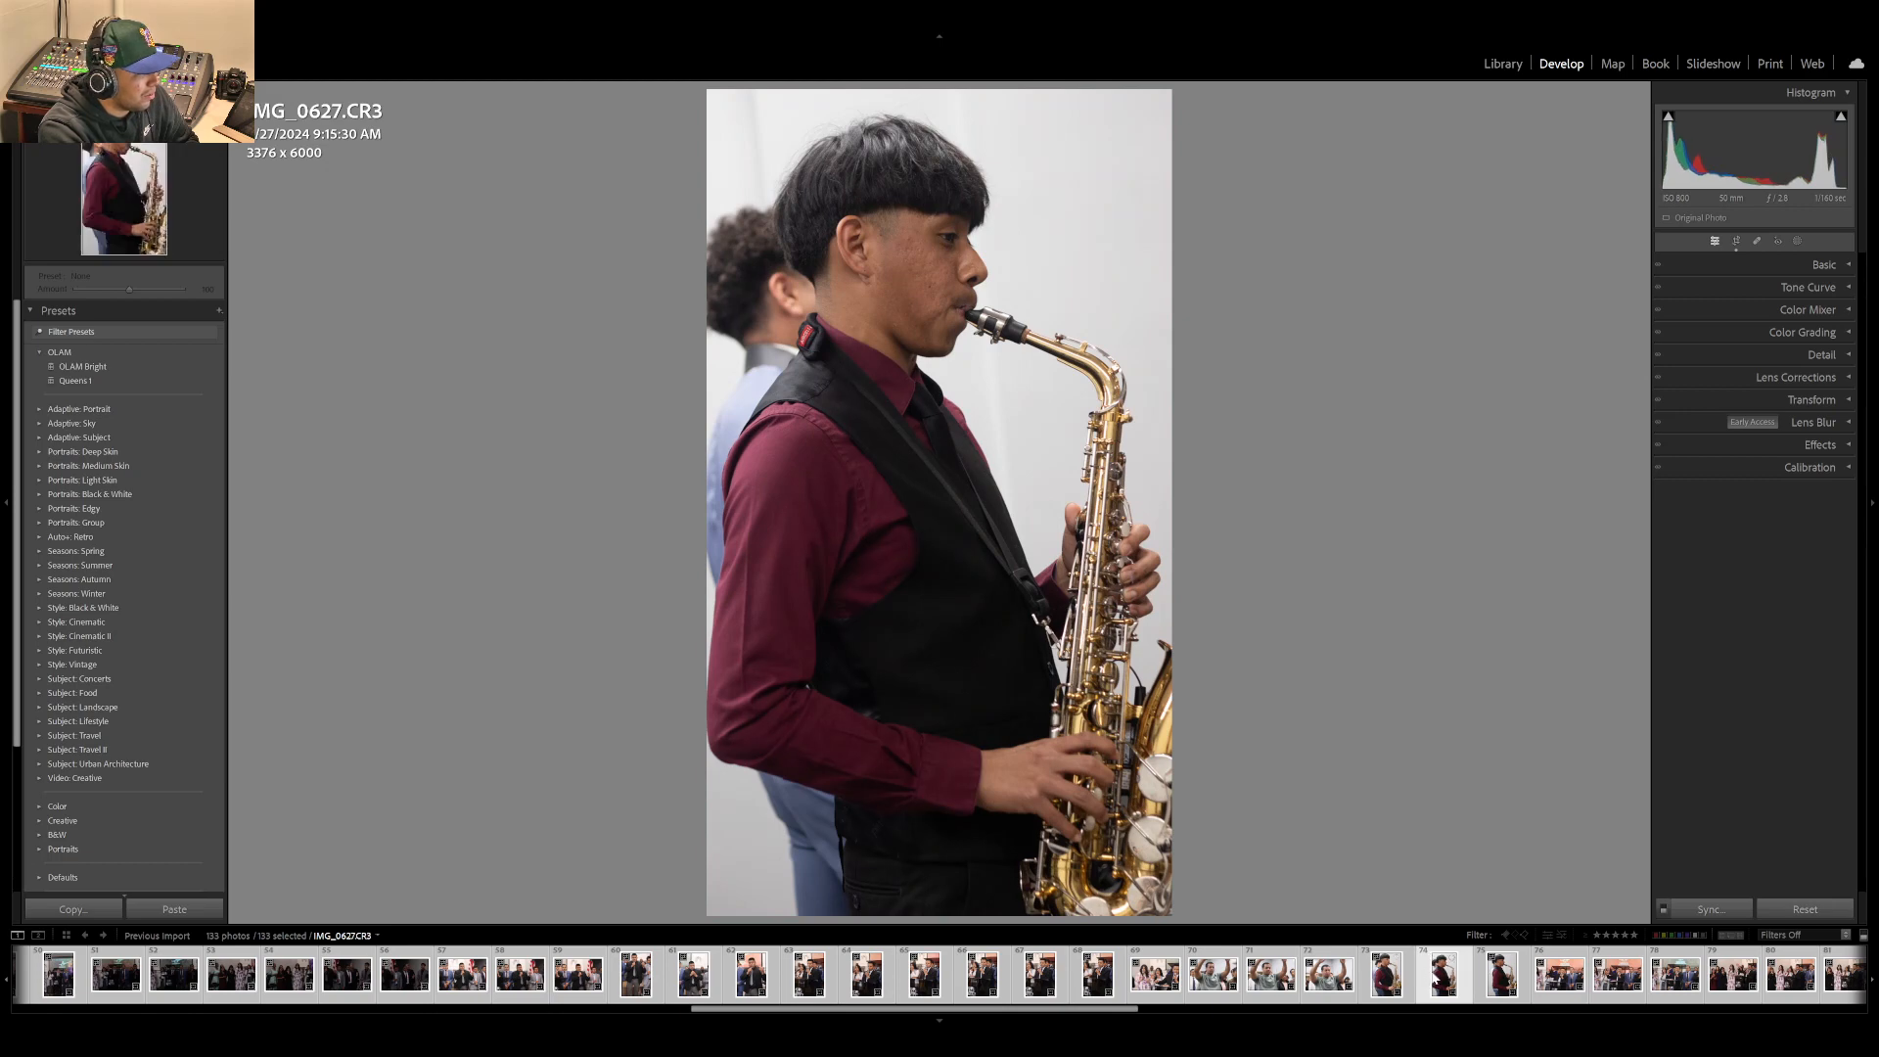
scroll(1440, 974, "down", 5)
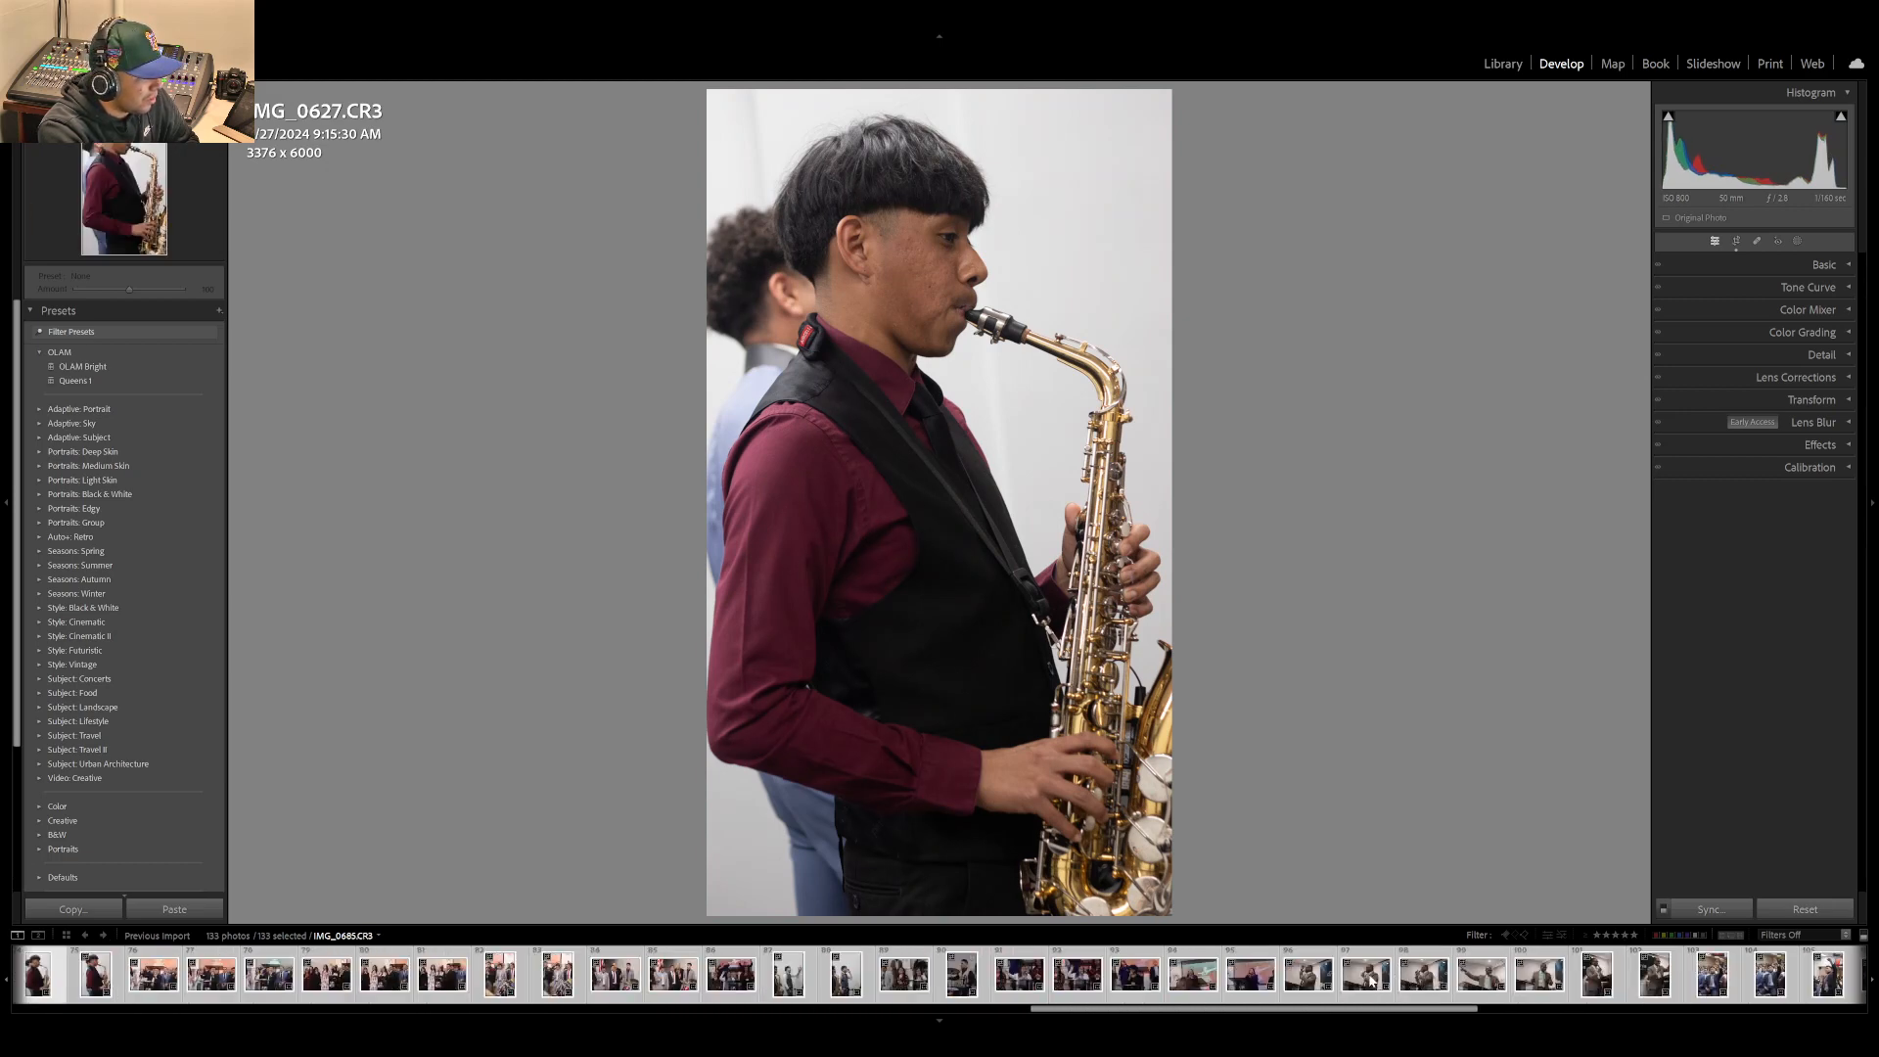
left_click(1373, 981)
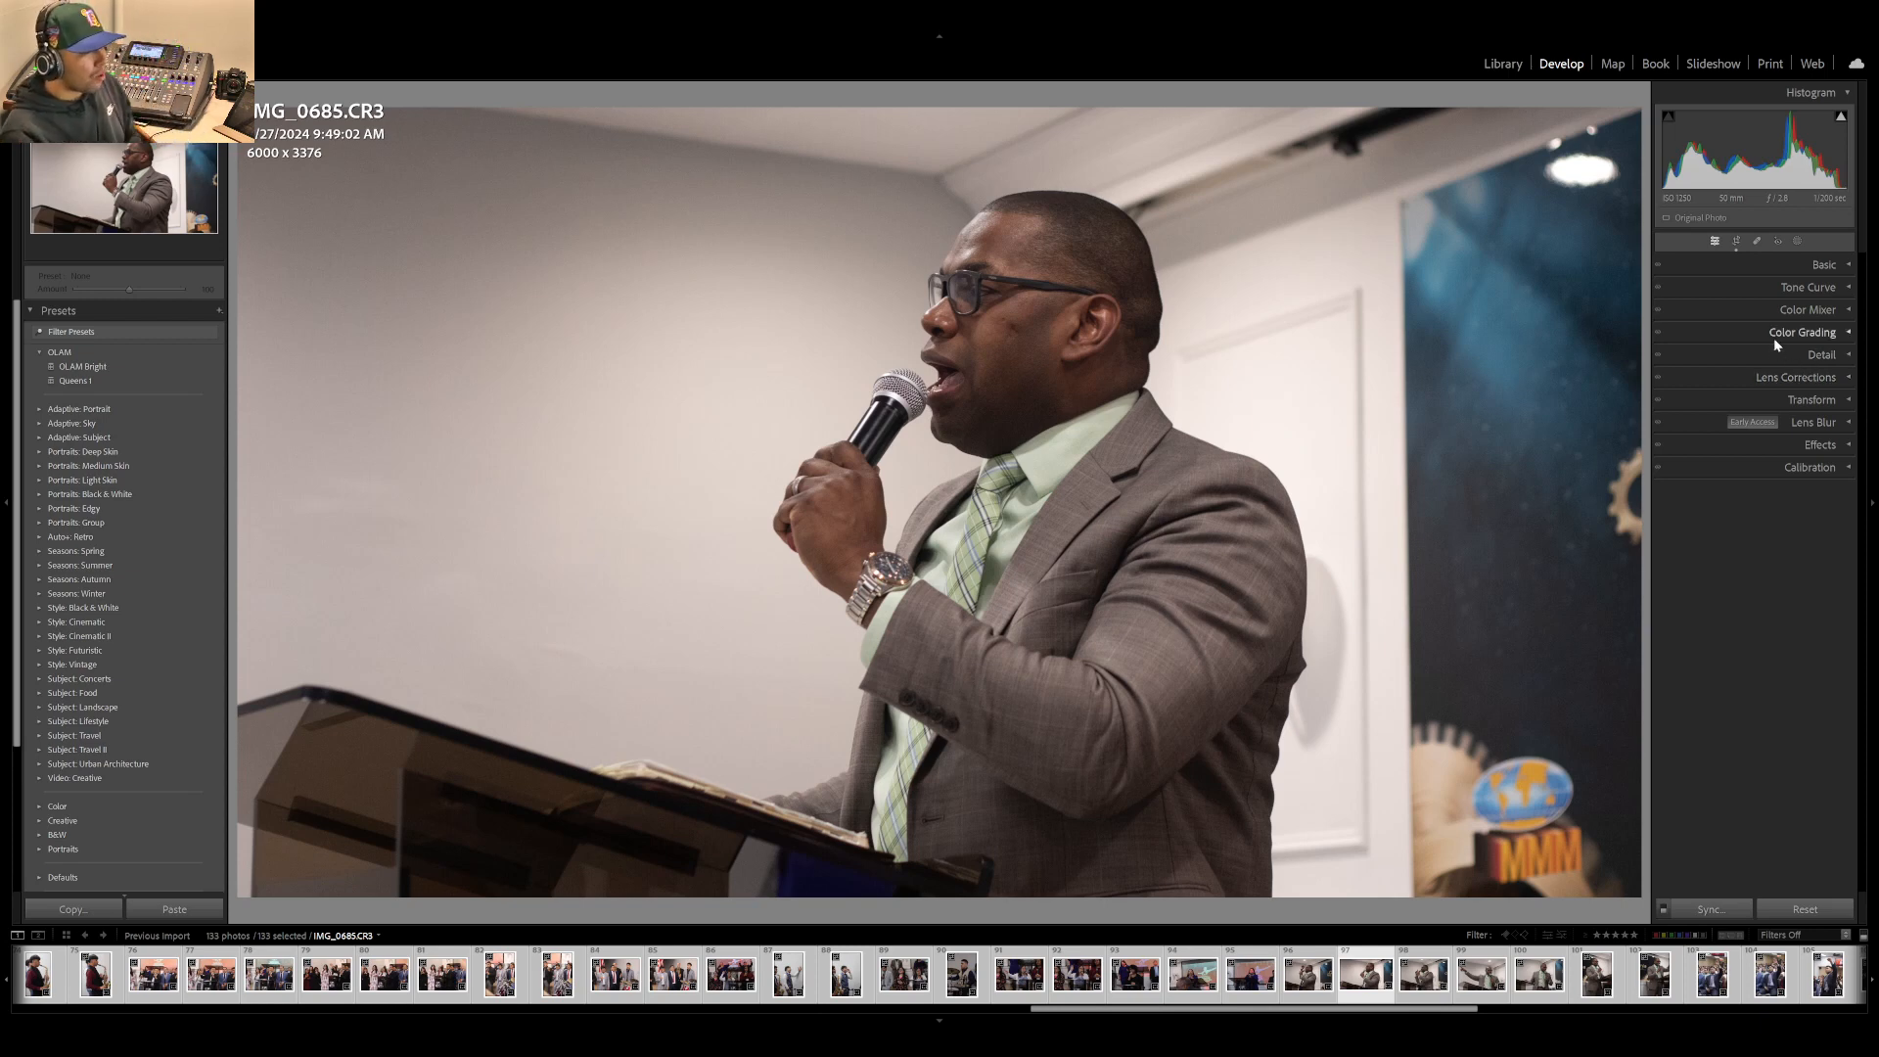
- Expand the Basic adjustments for IMG_0685.CR3 to show the white balance, tone and presence controls
left_click(1787, 266)
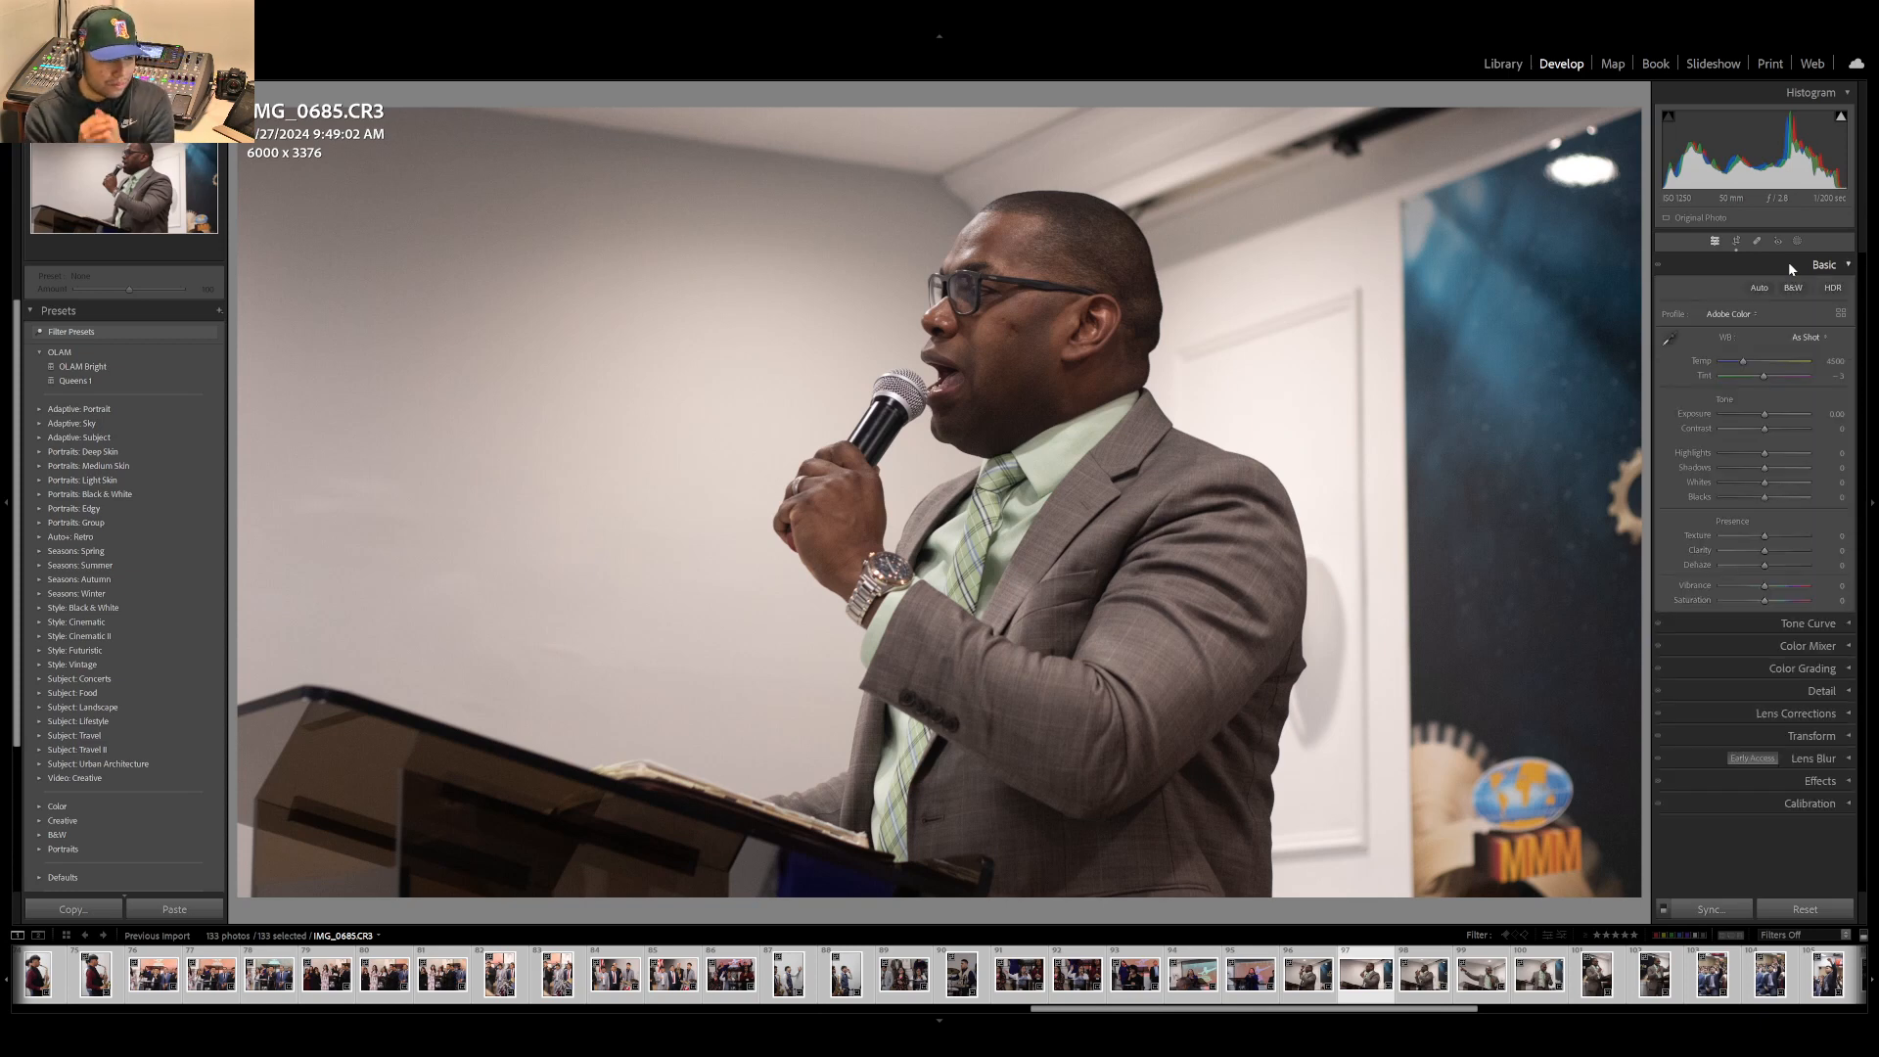
left_click(1788, 262)
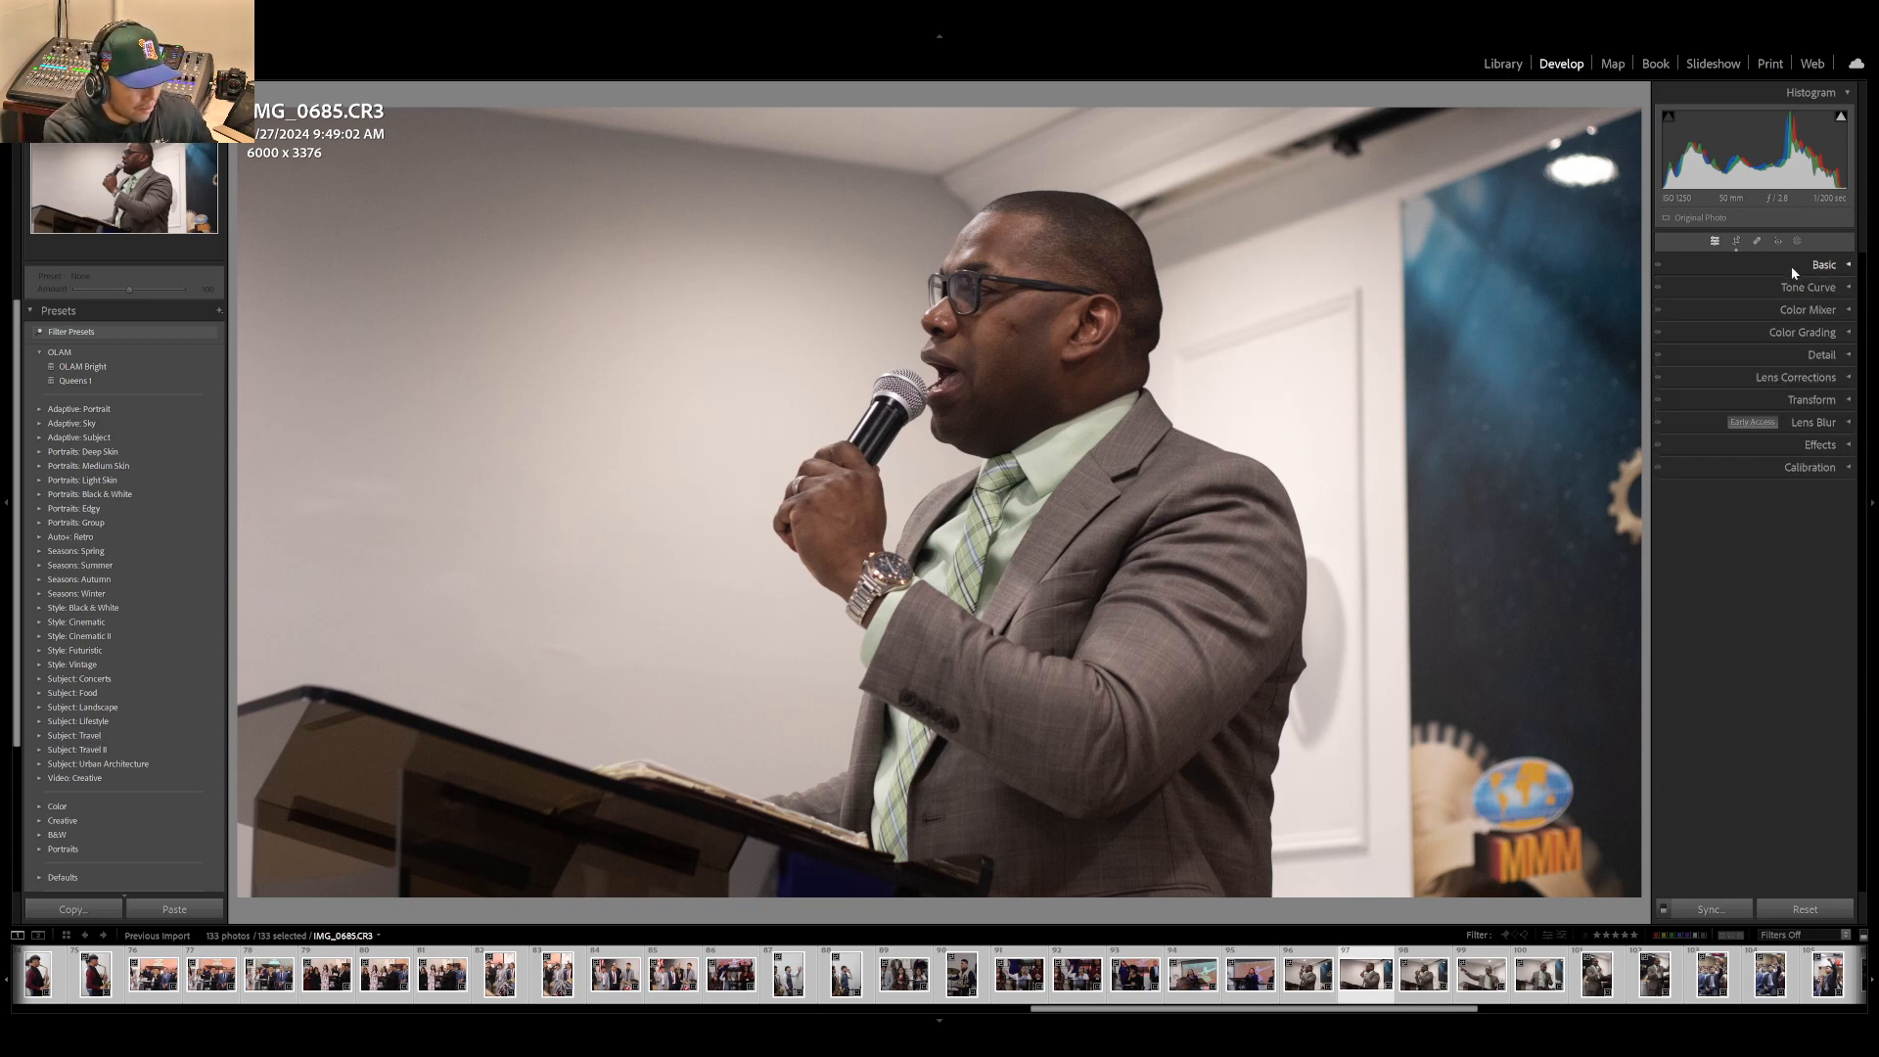
left_click(1791, 267)
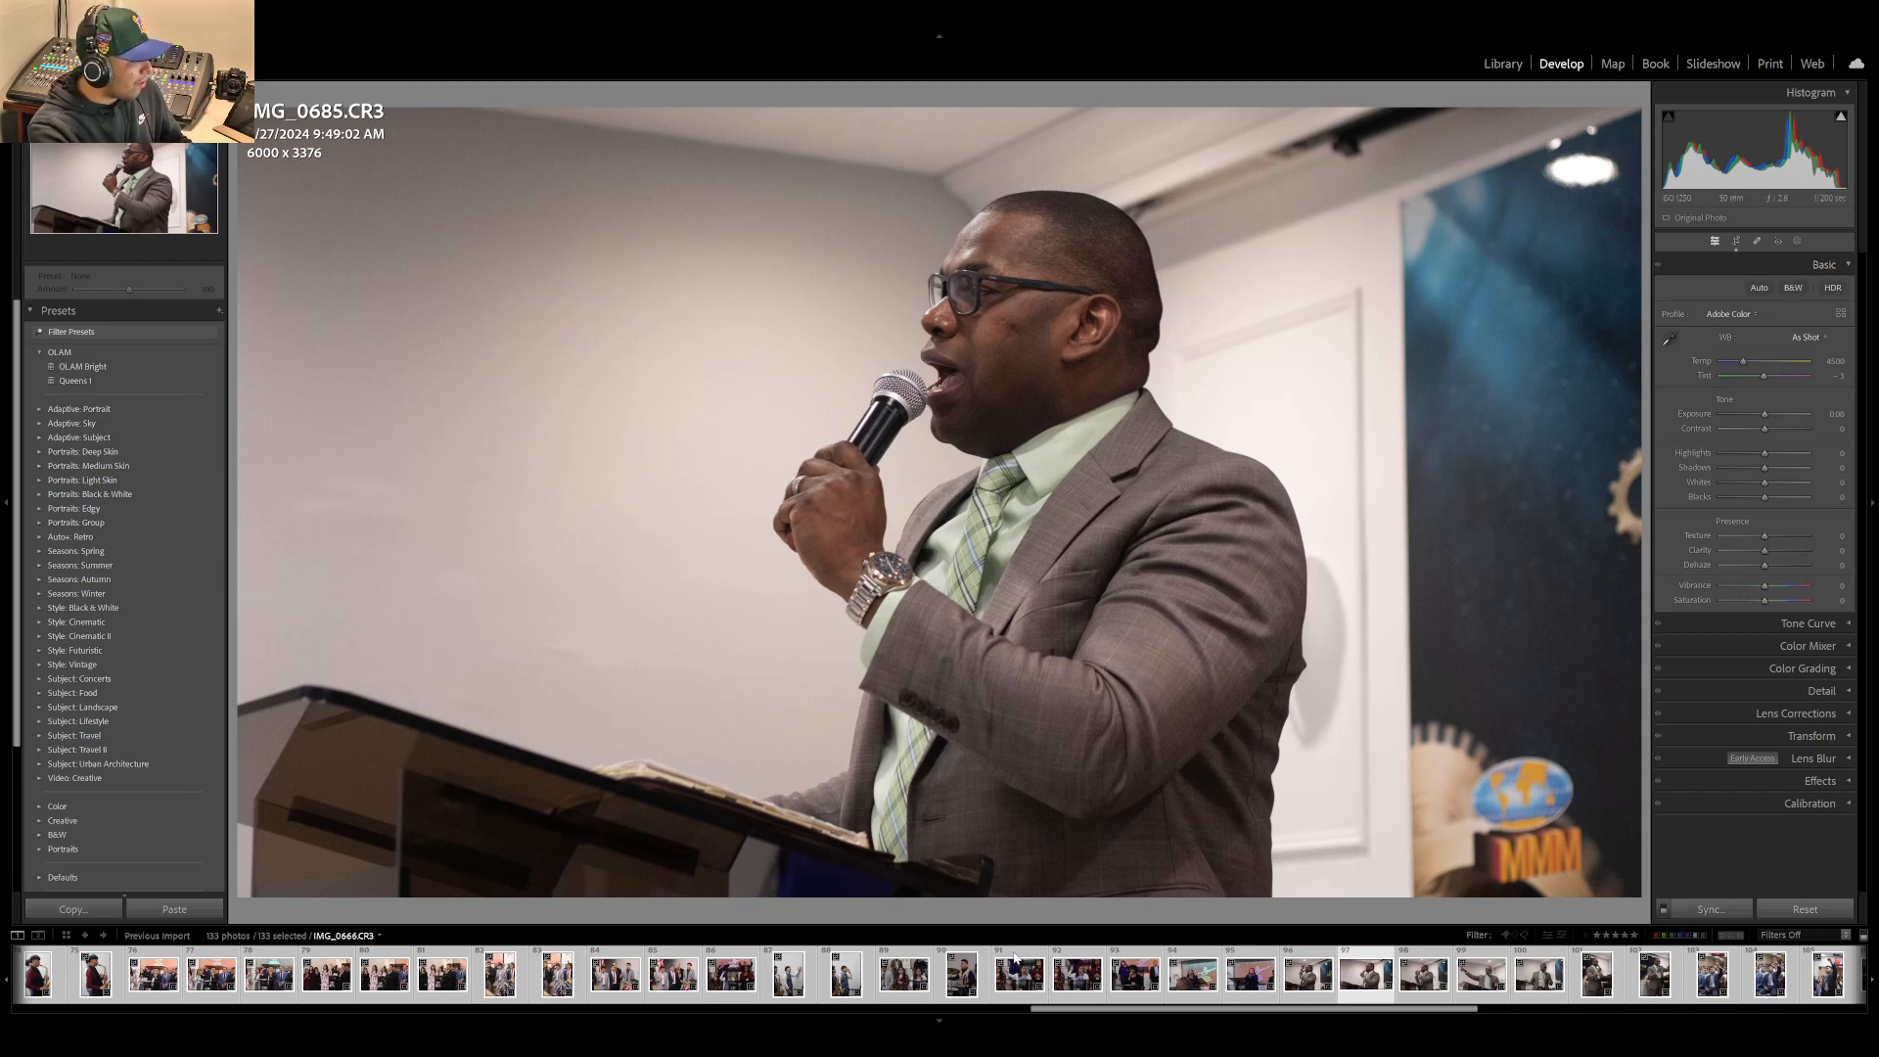
- Return to the first photo, IMG_0522.CR3, rate it five stars and change the rating to one star
left_click_drag(1082, 1010, 44, 1016)
left_click(49, 972)
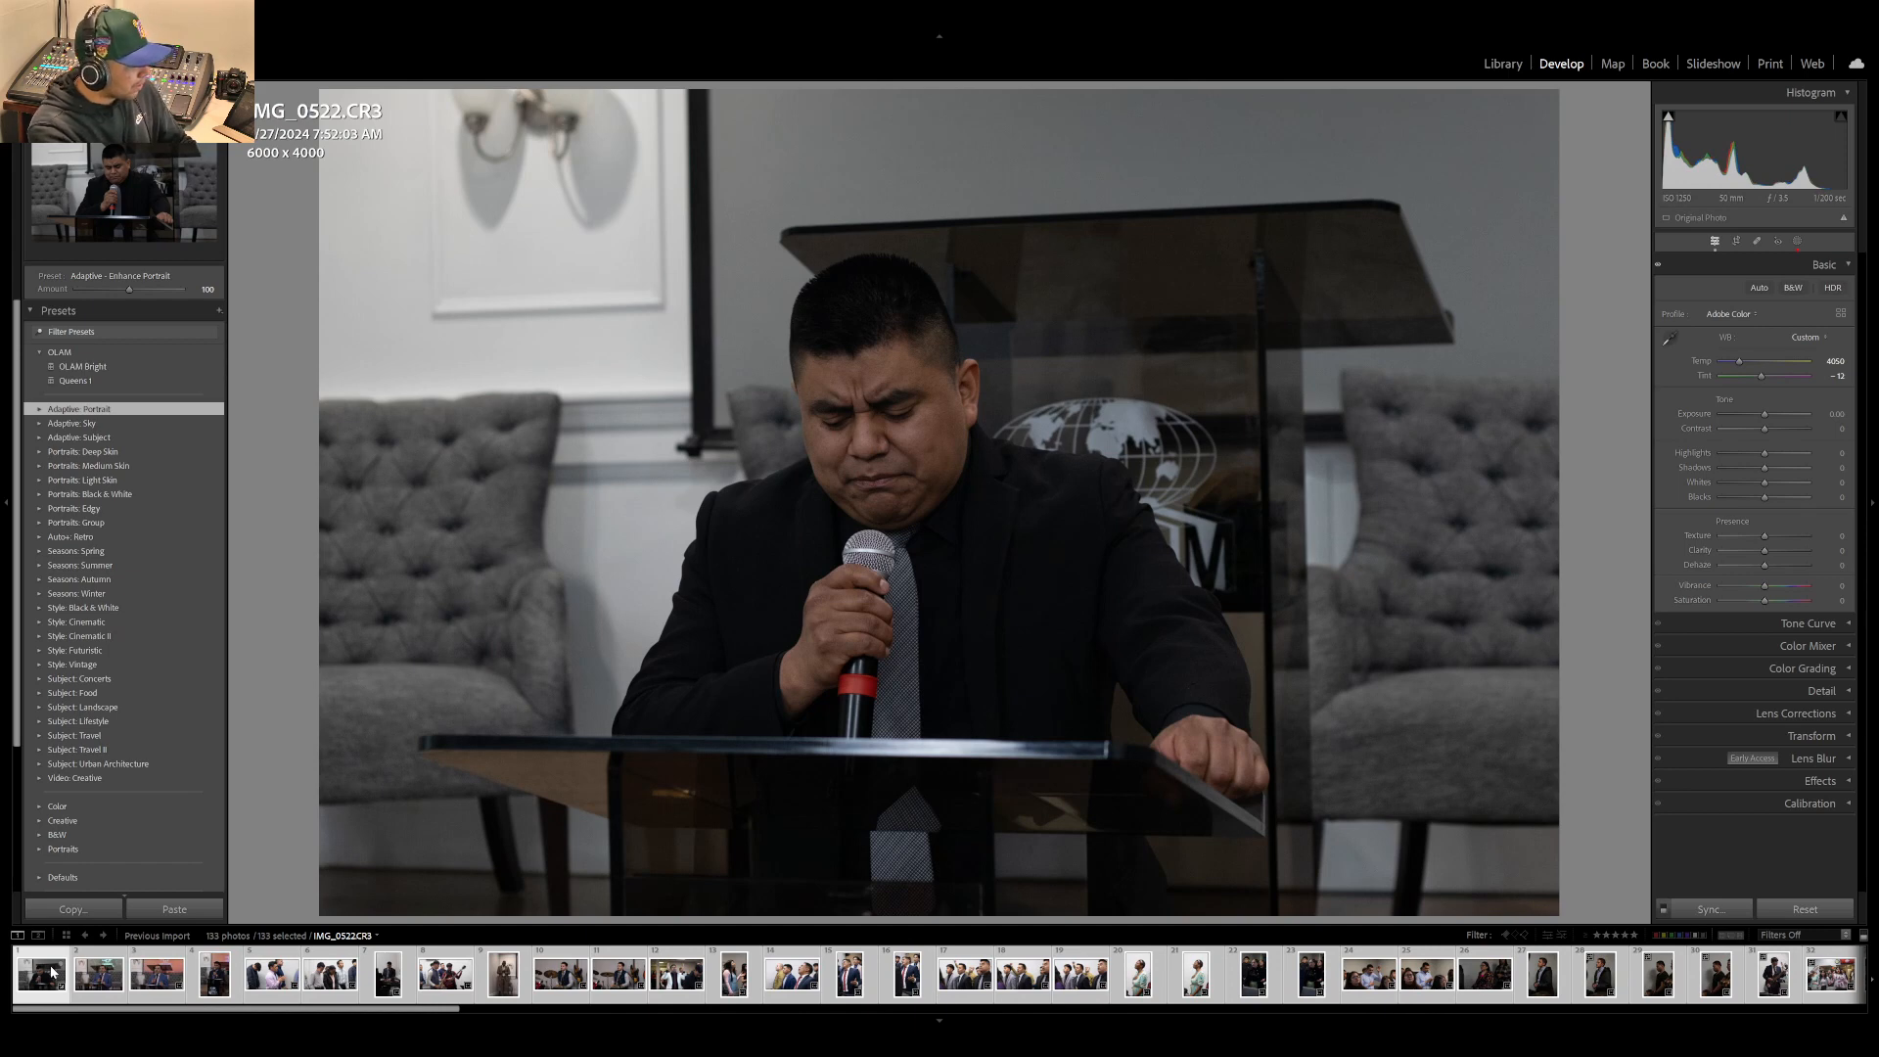
key("5")
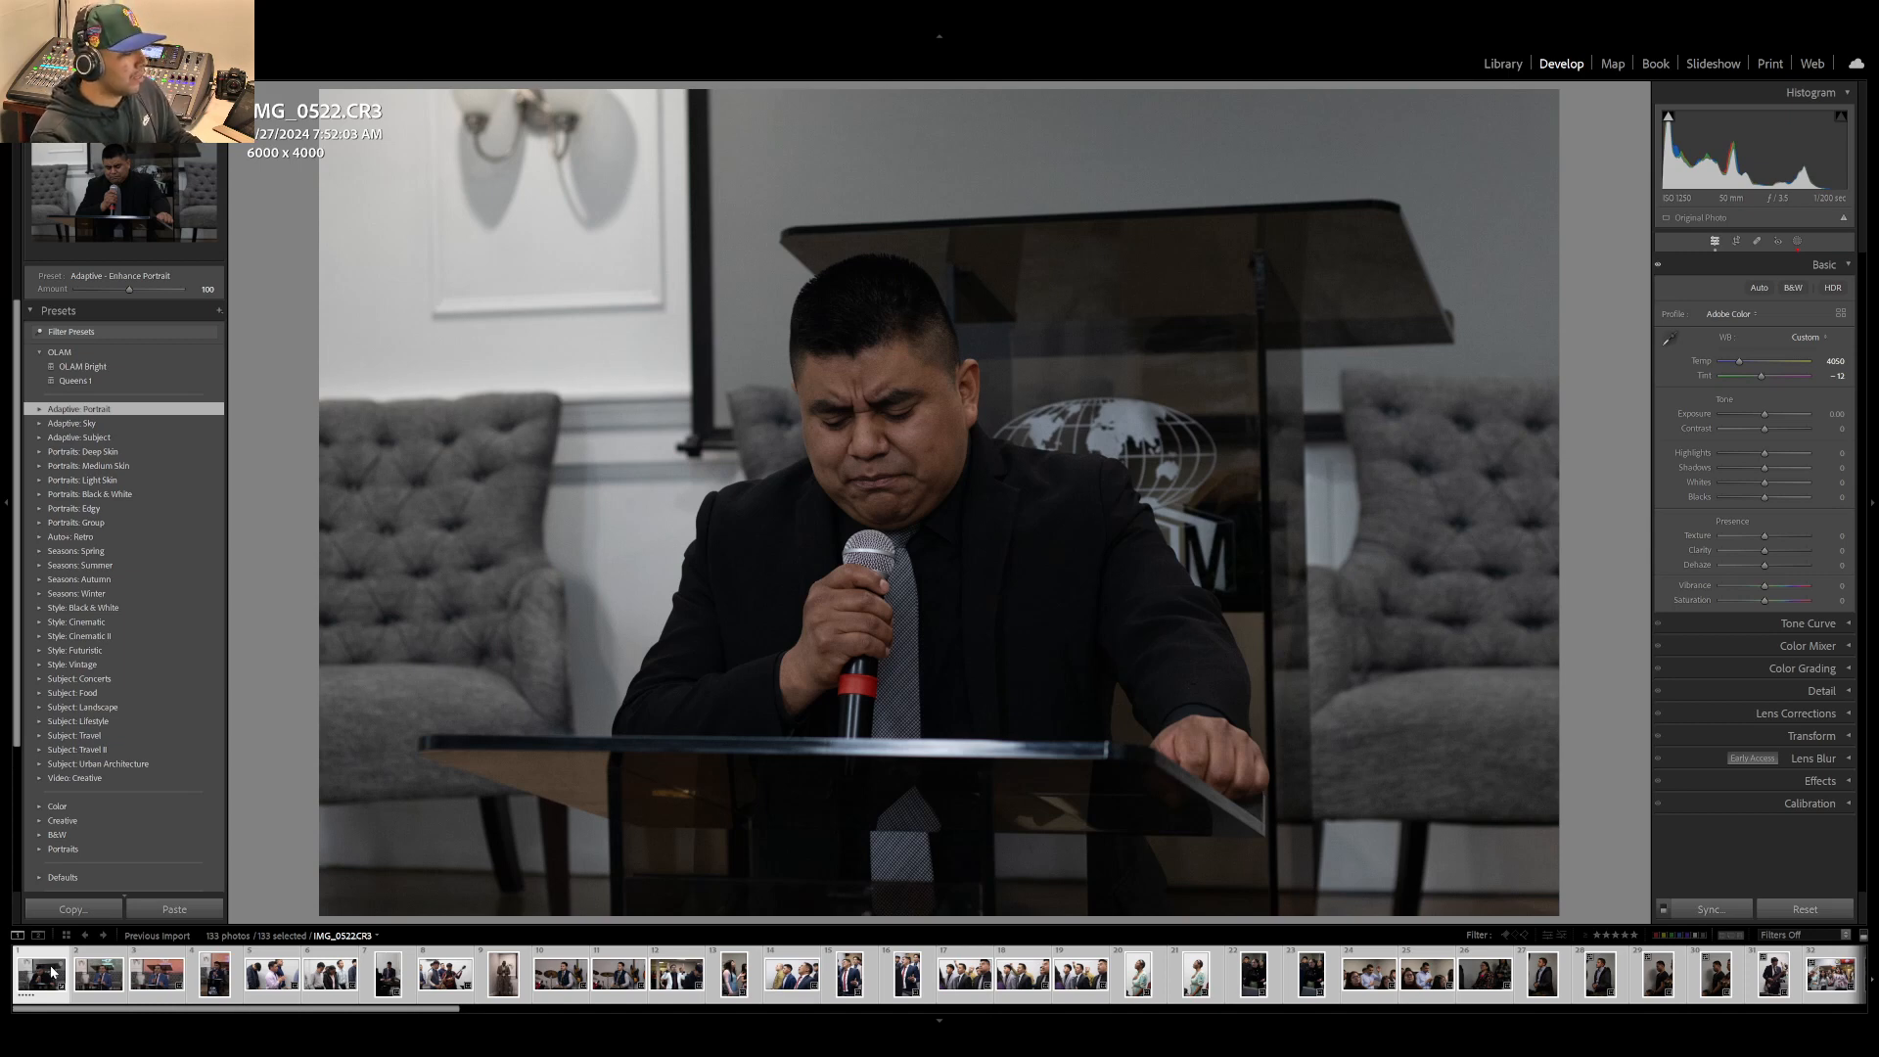
key("1")
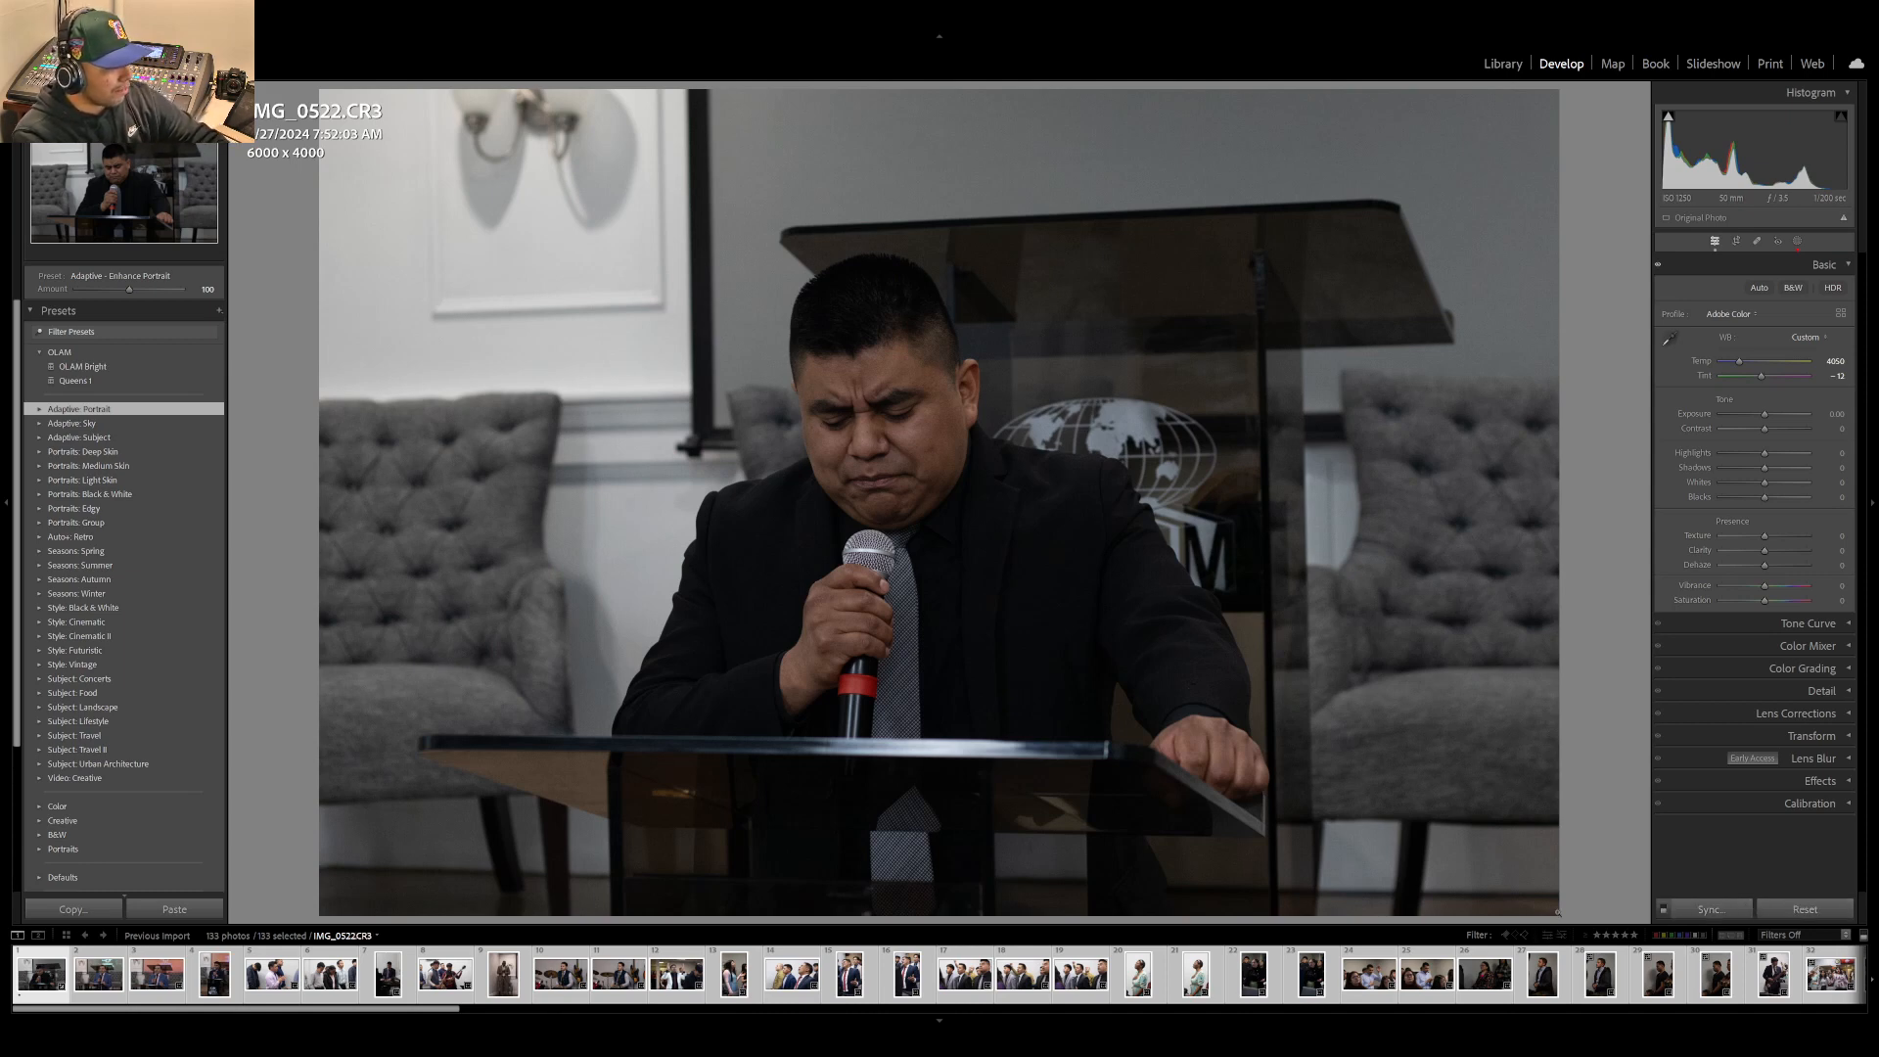
- Filter the filmstrip to five-star photos and turn the filter off again
left_click(1633, 936)
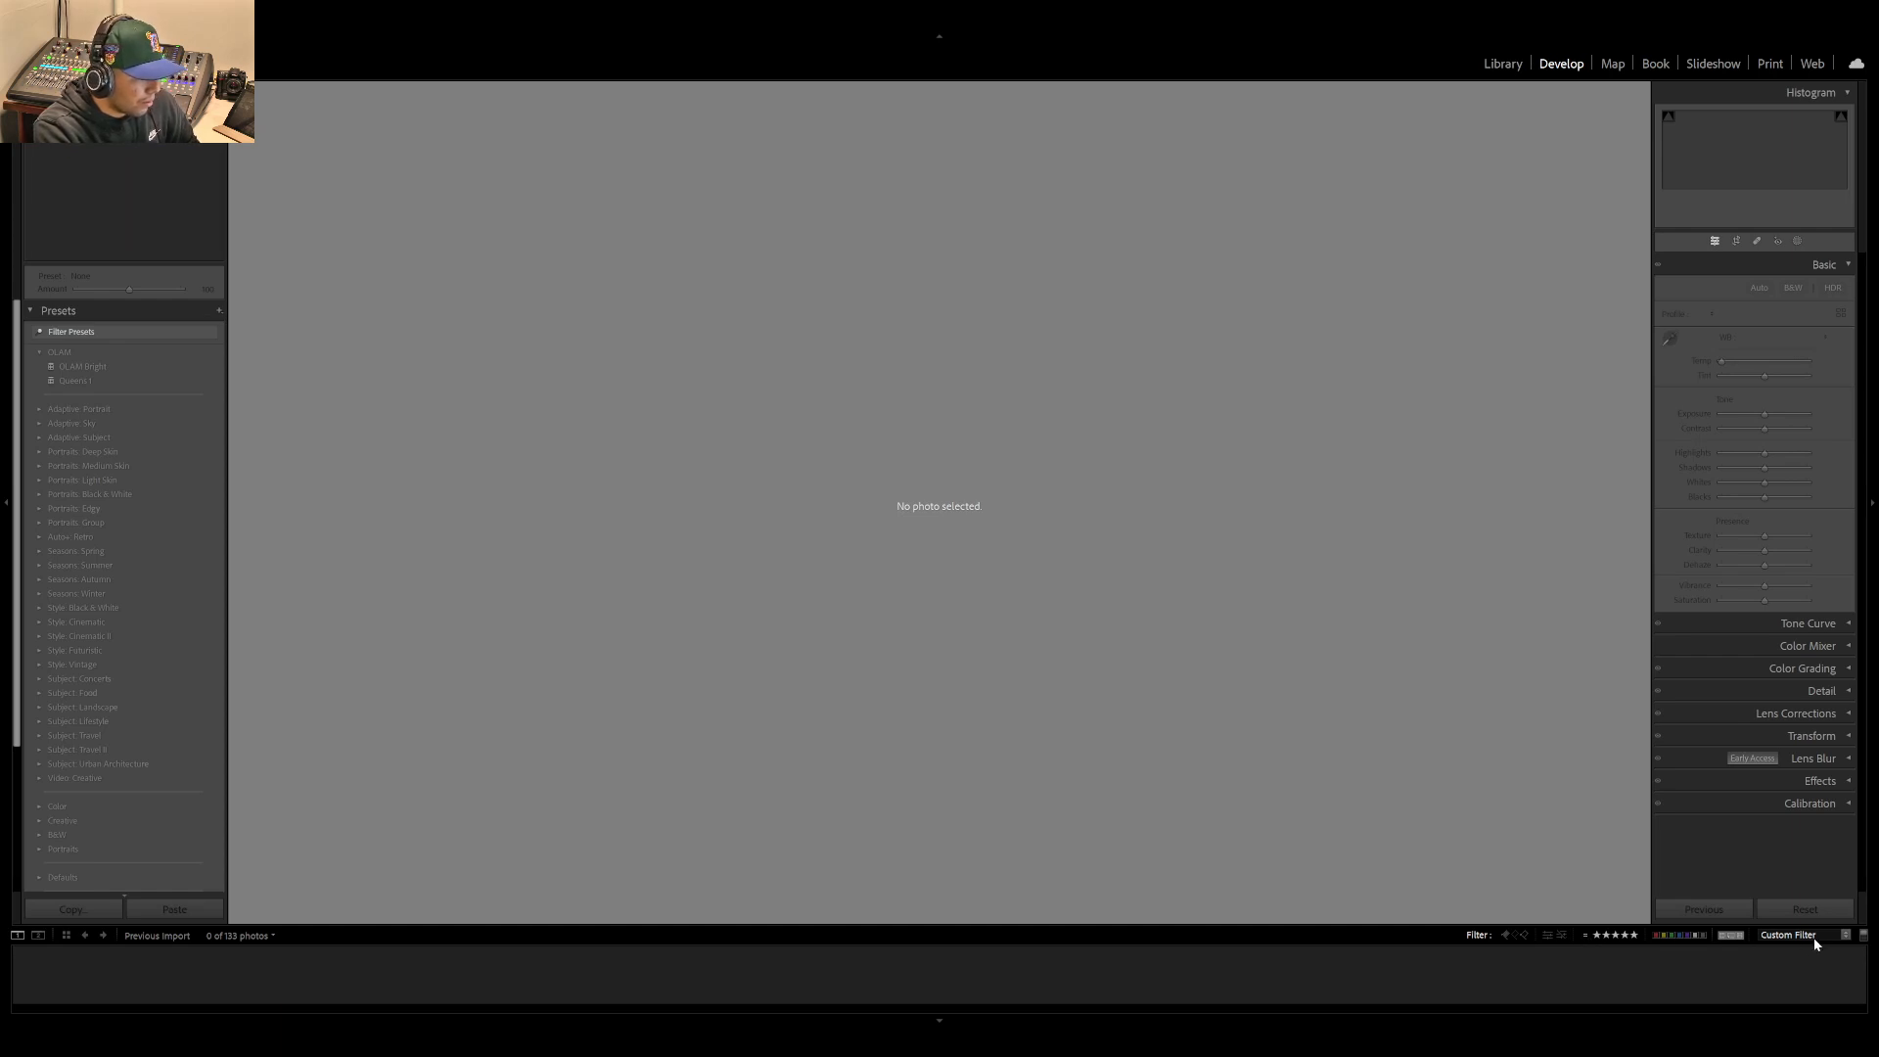
key("ctrl+l")
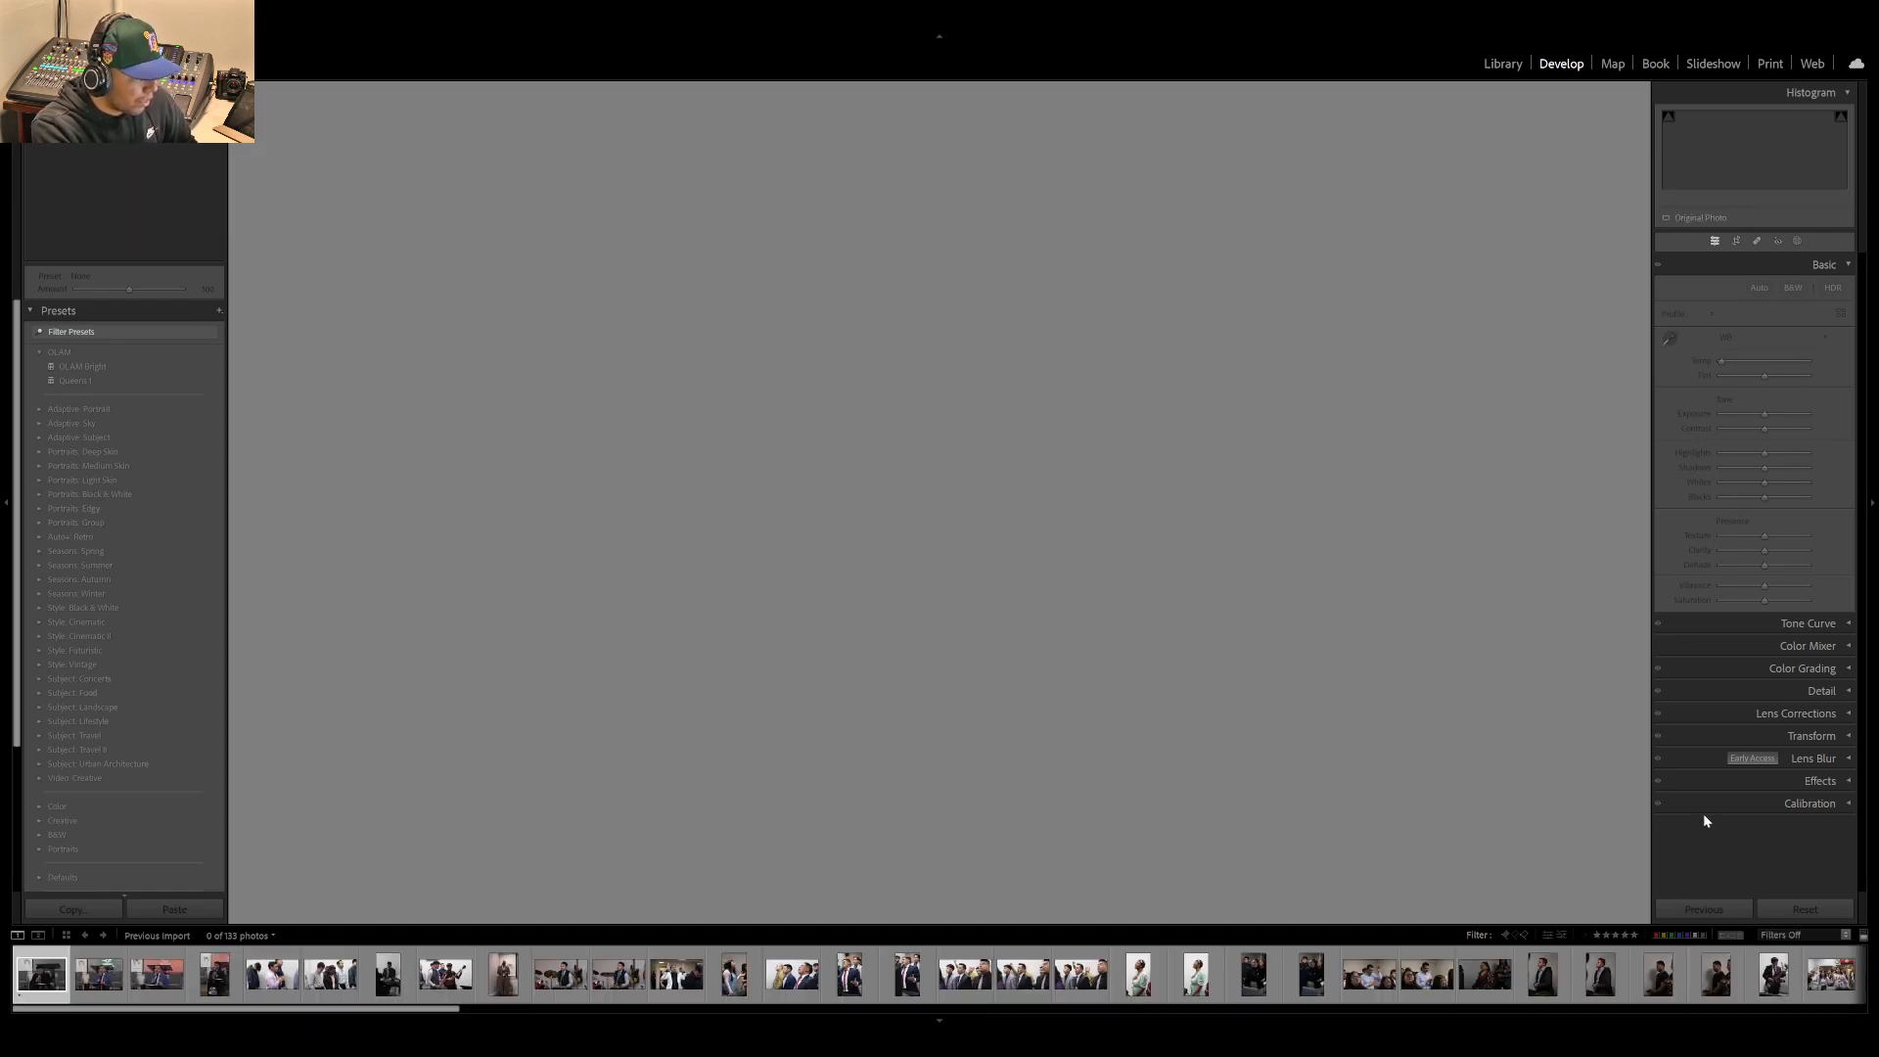
- Find the speaker photo IMG_0685.CR3 in the filmstrip and open it for editing
scroll(1135, 974, "down", 10)
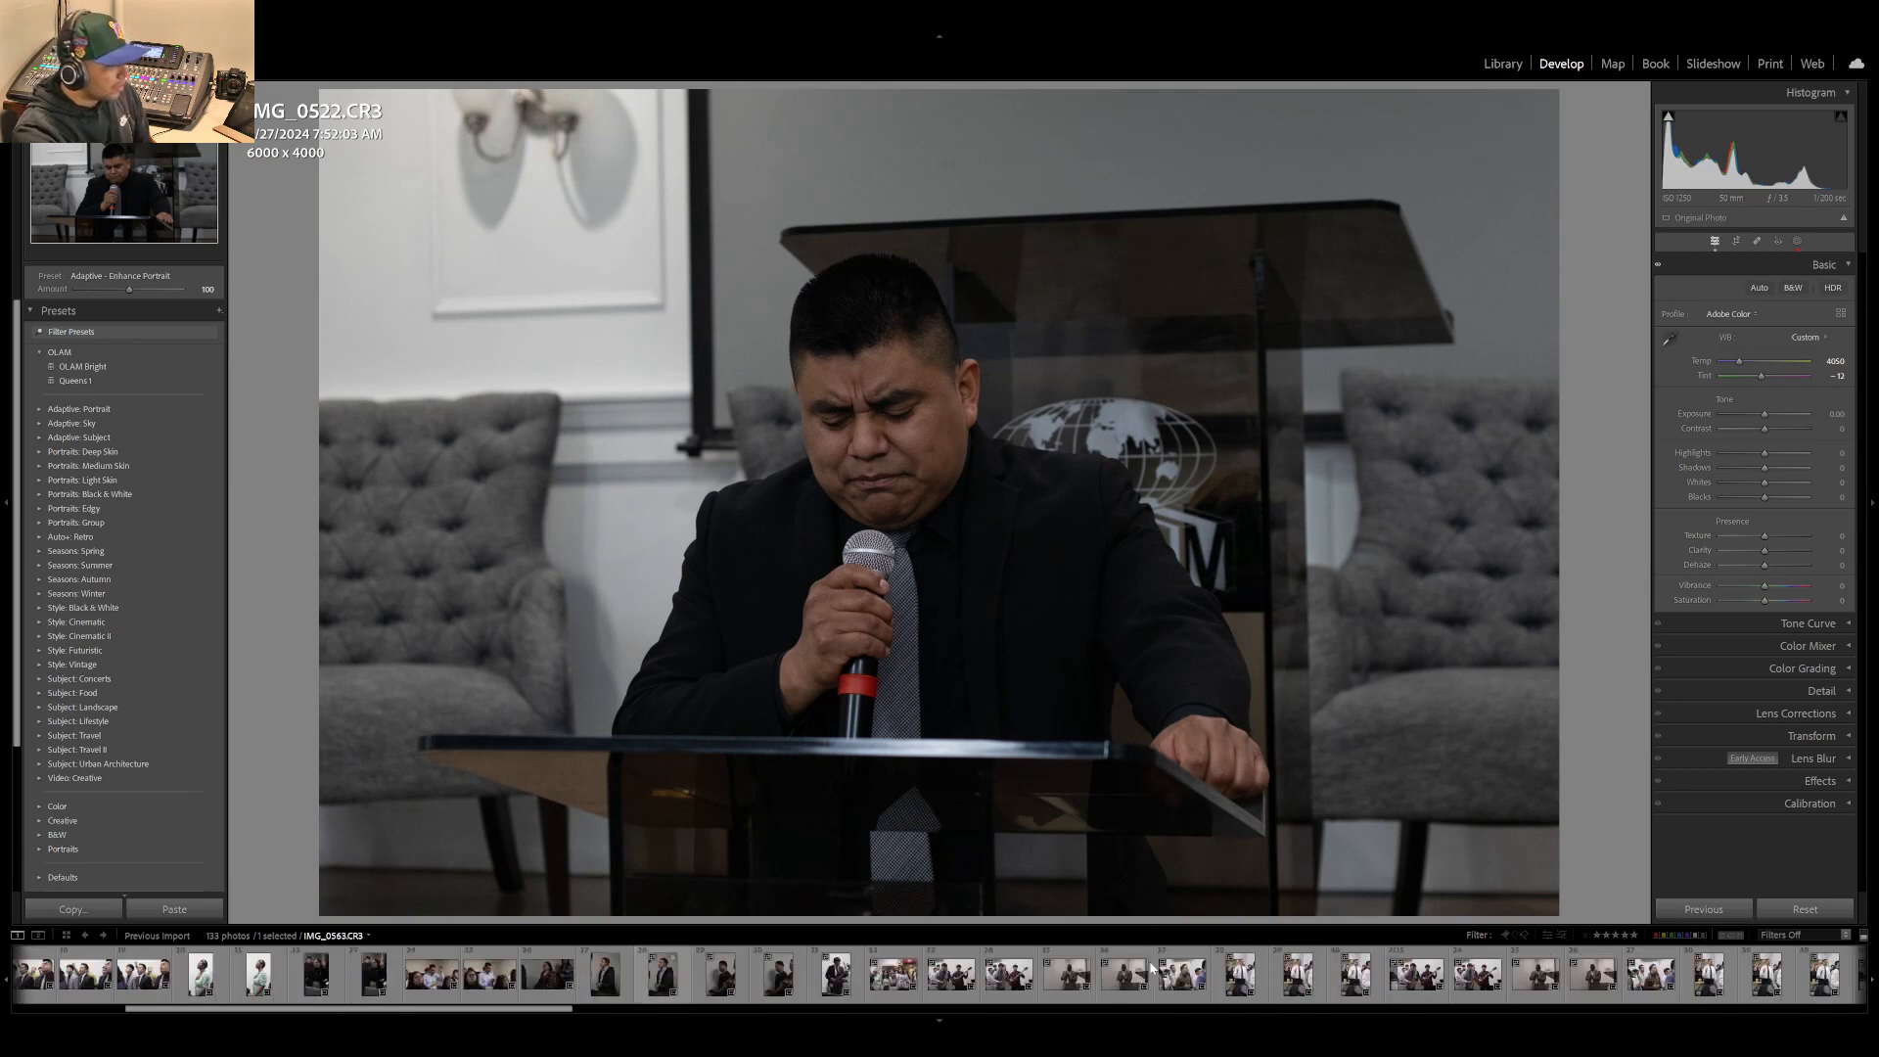
scroll(1147, 955, "down", 4)
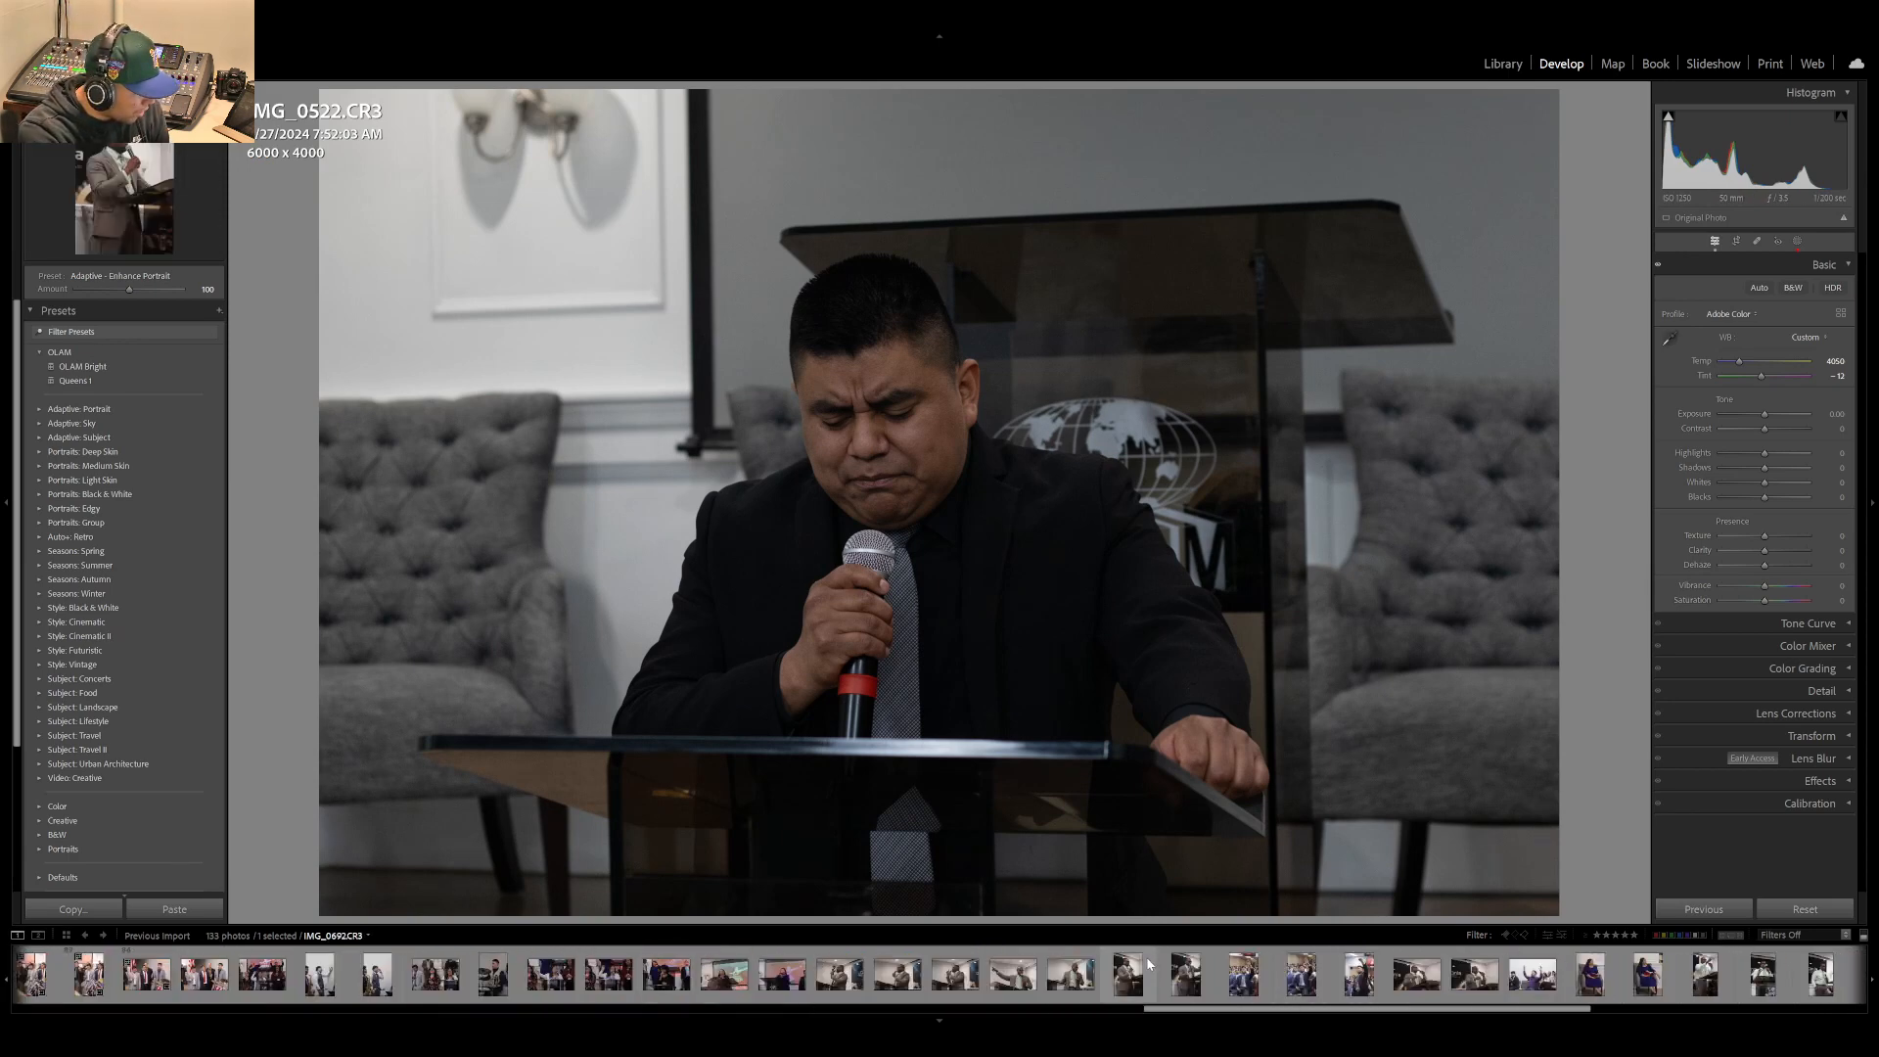
scroll(1147, 955, "up", 2)
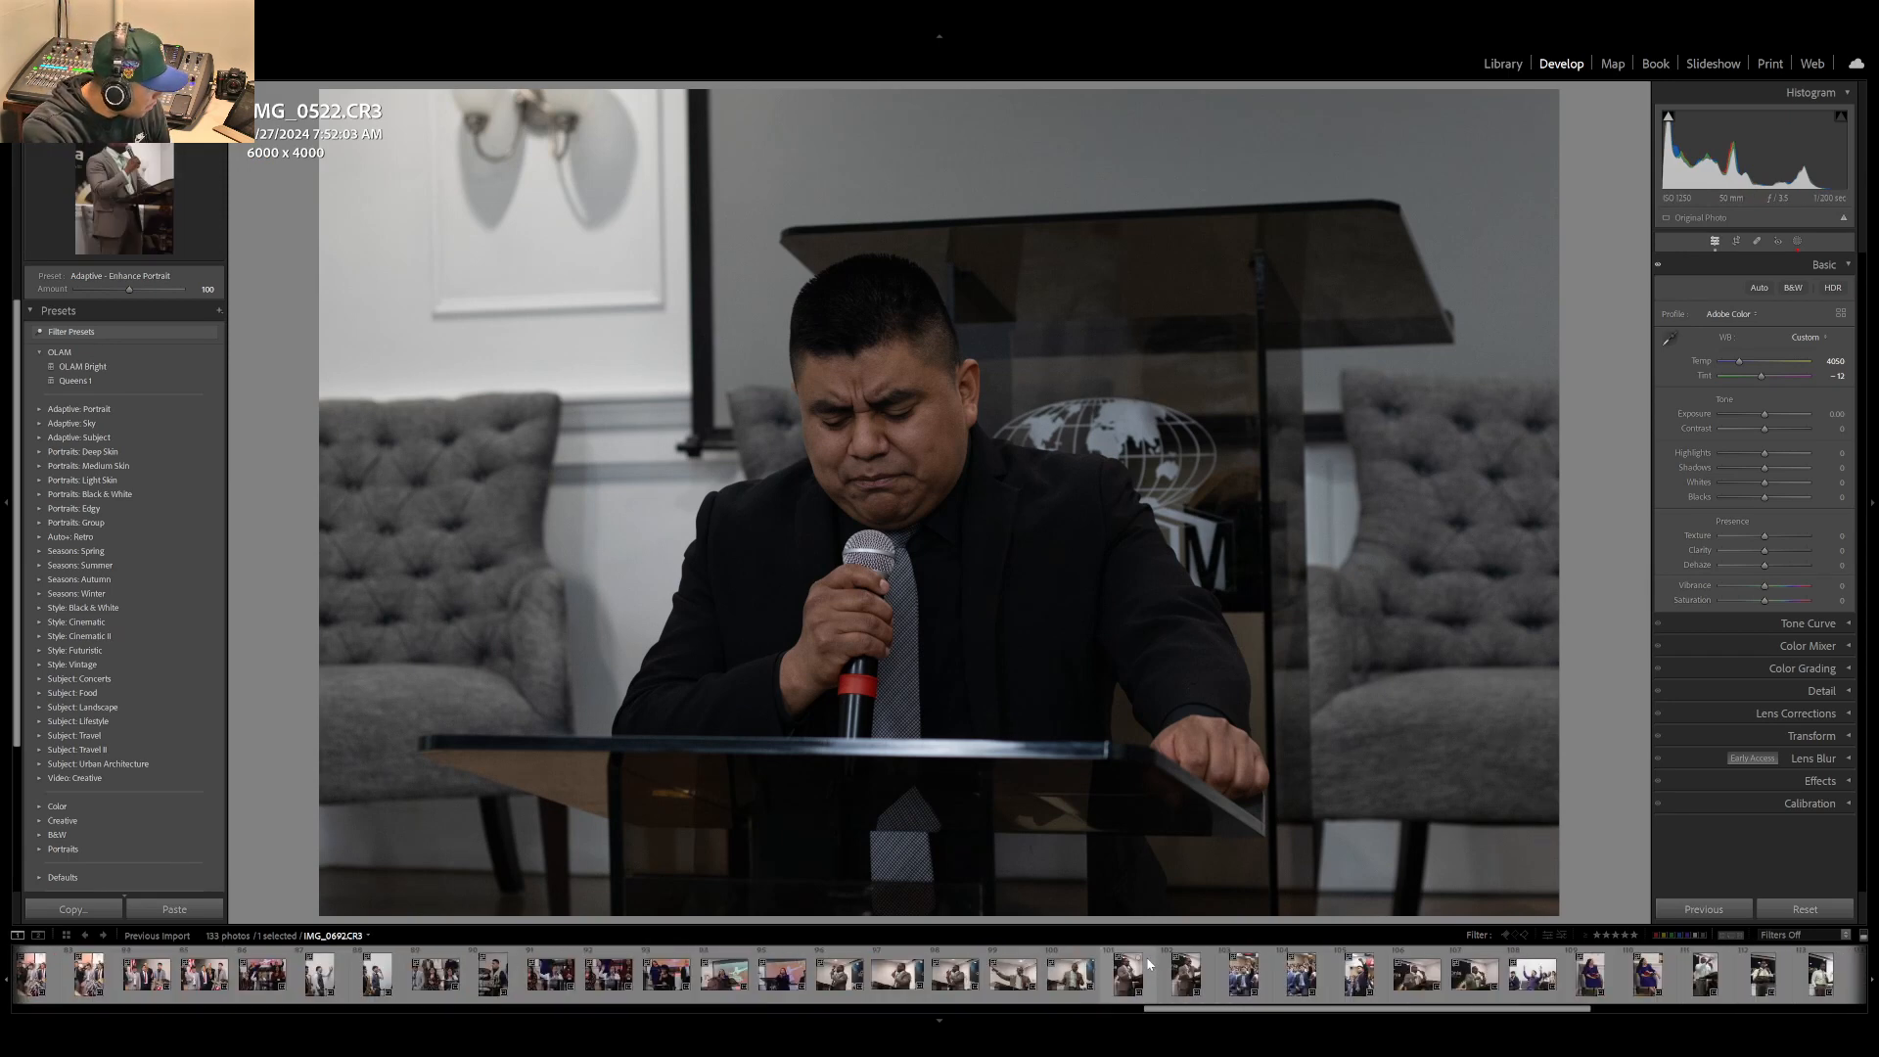
left_click(892, 975)
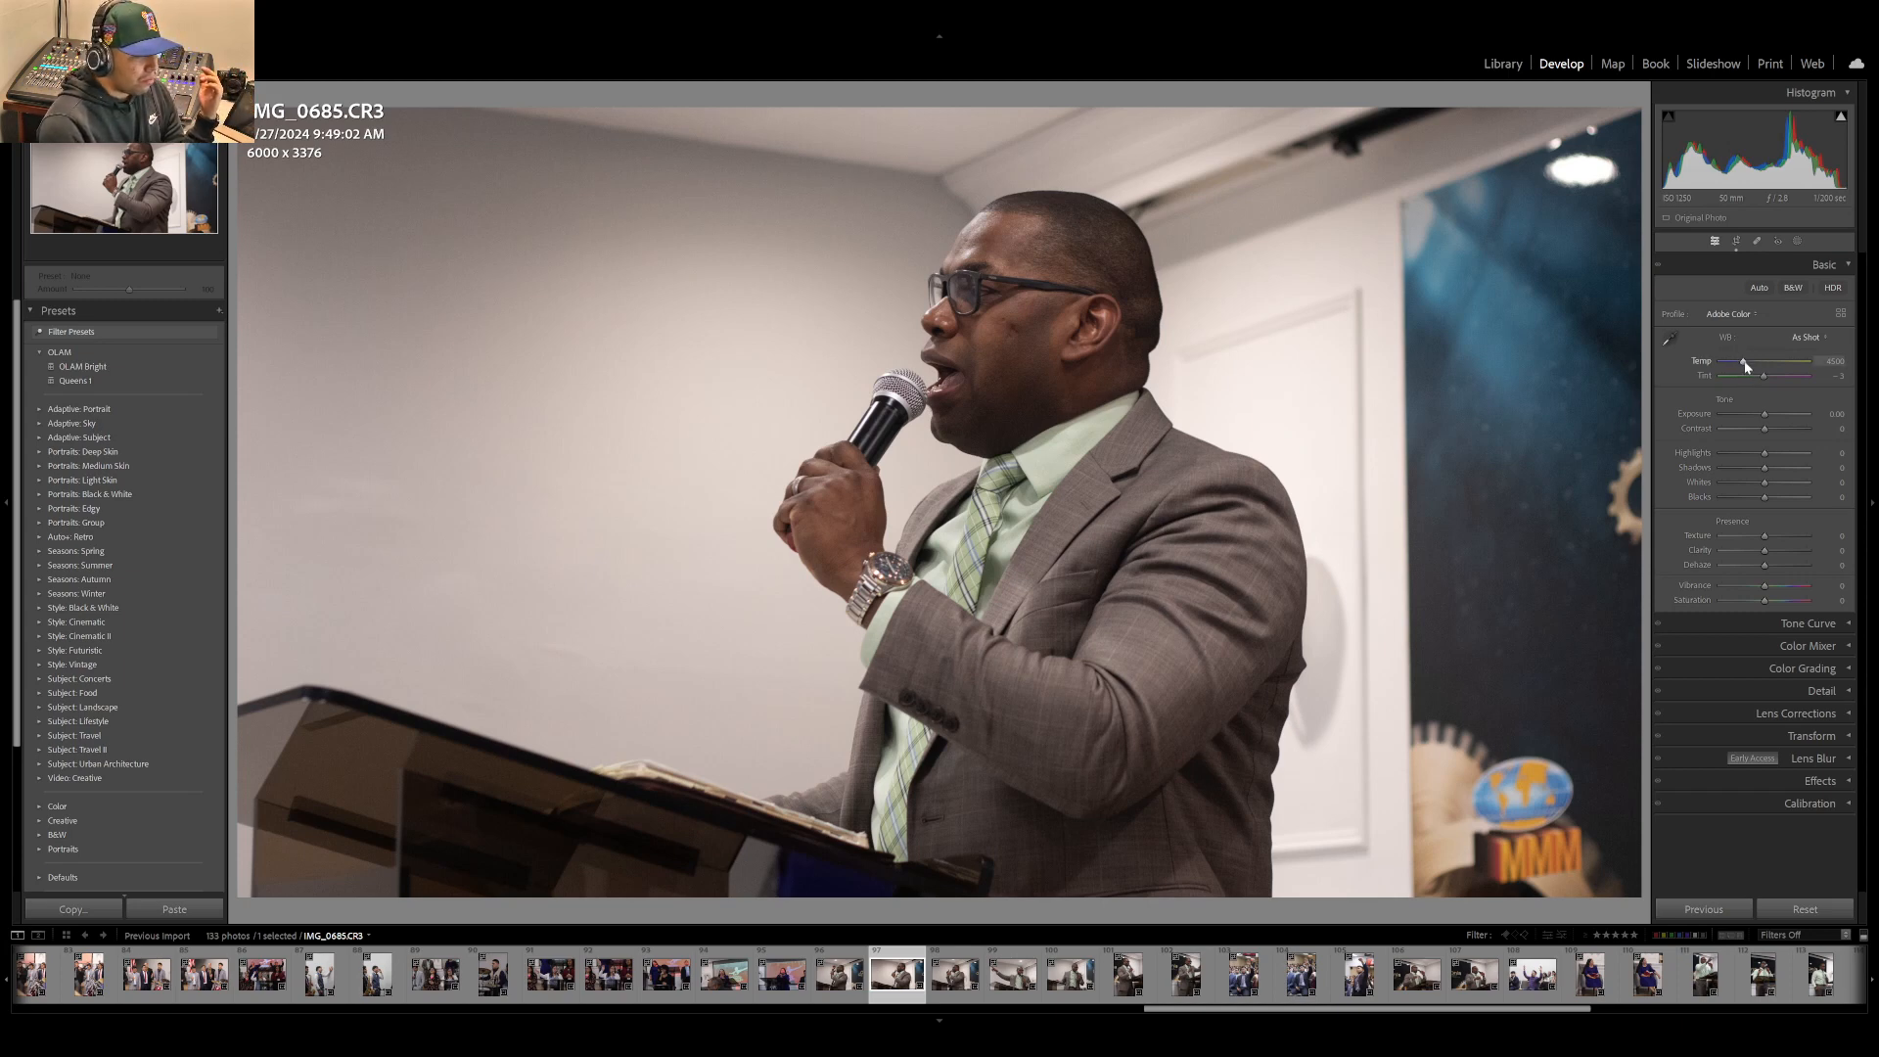
- Test the coolest and warmer extremes of the white balance temperature and settle Temp at 4286
left_click_drag(1745, 361, 1742, 363)
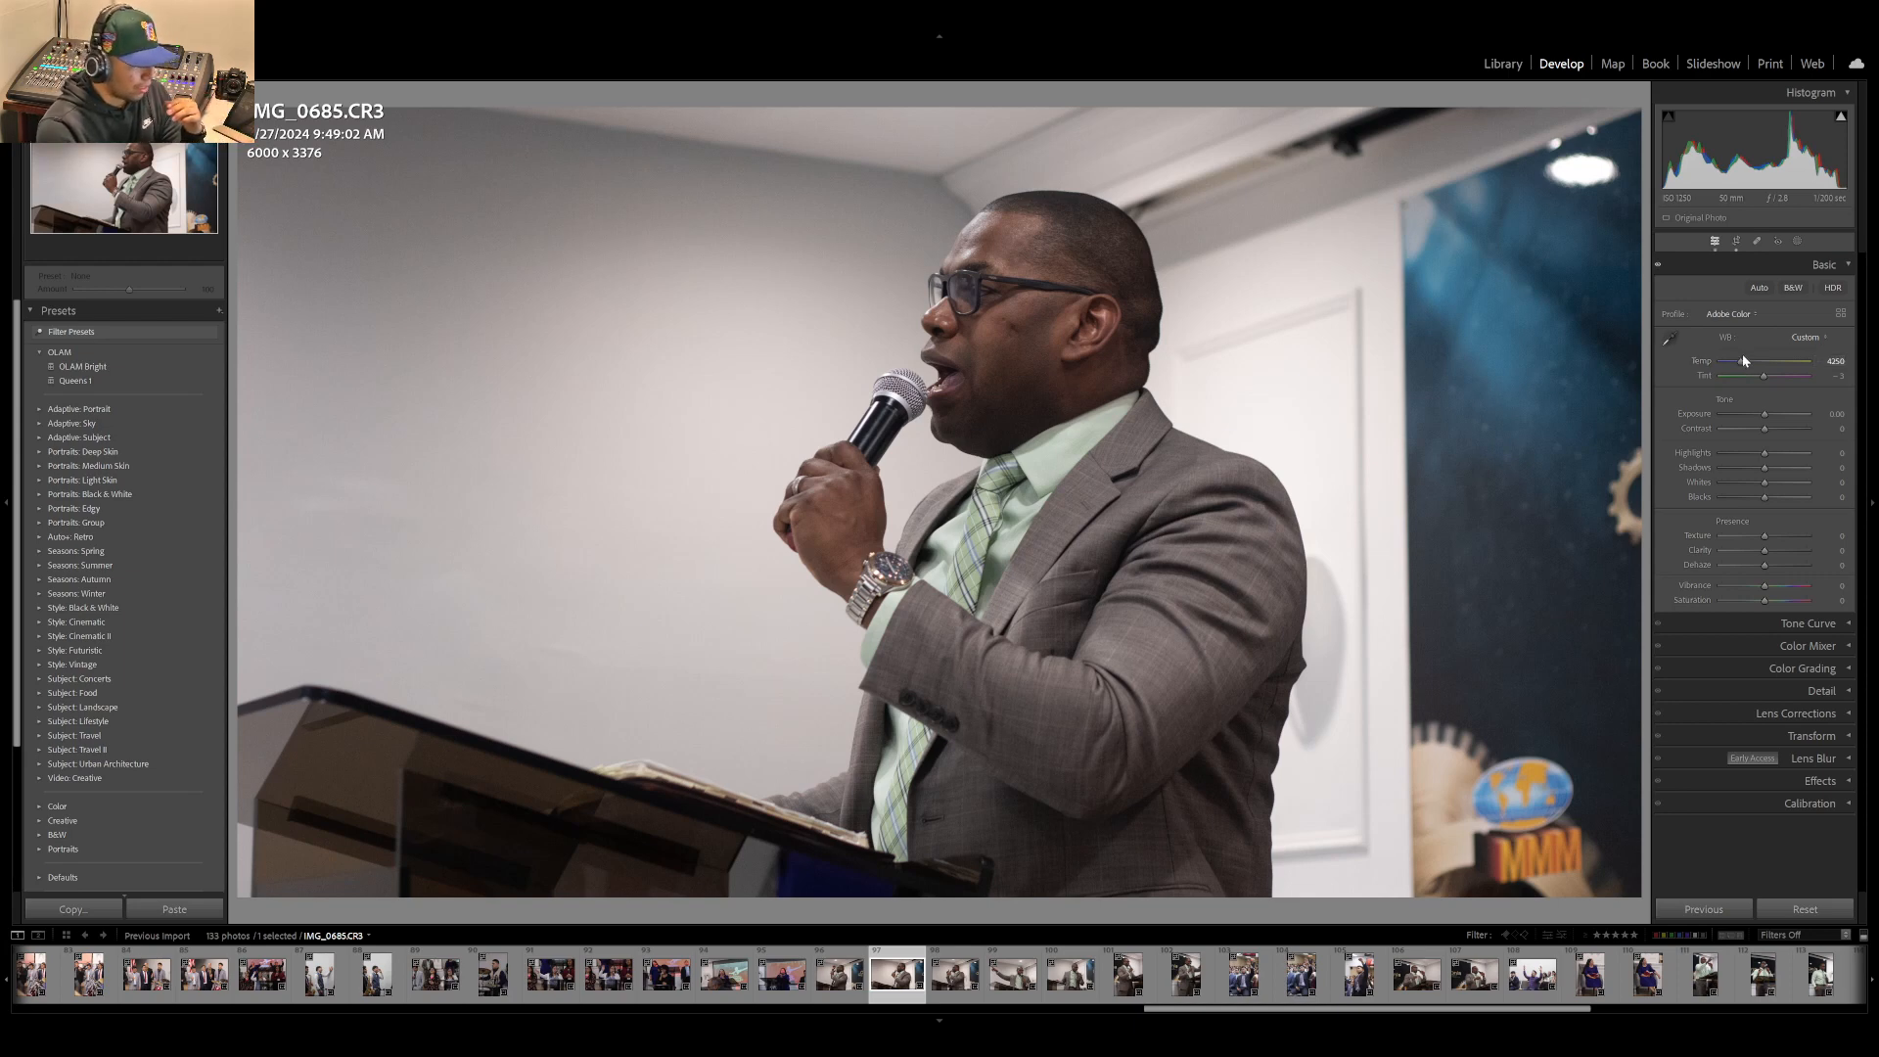
left_click_drag(1724, 420, 1698, 489)
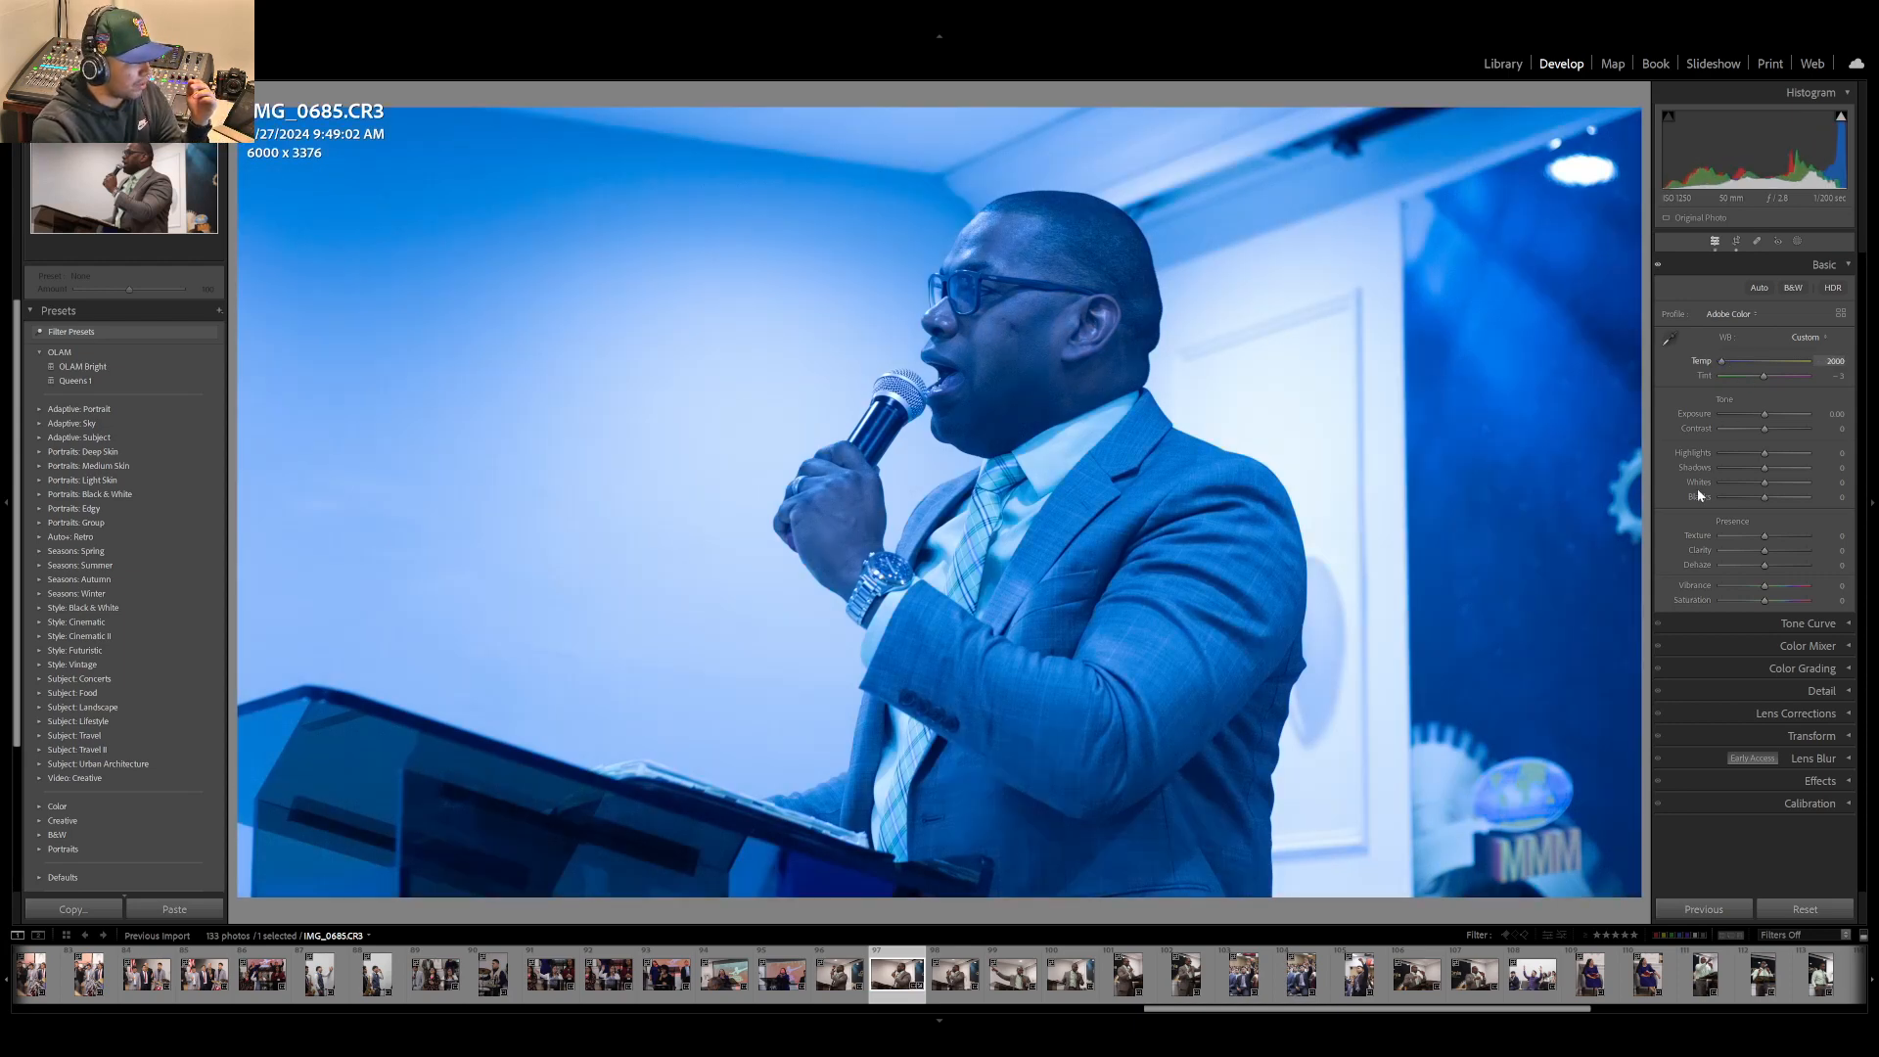
left_click_drag(1784, 255, 1874, 159)
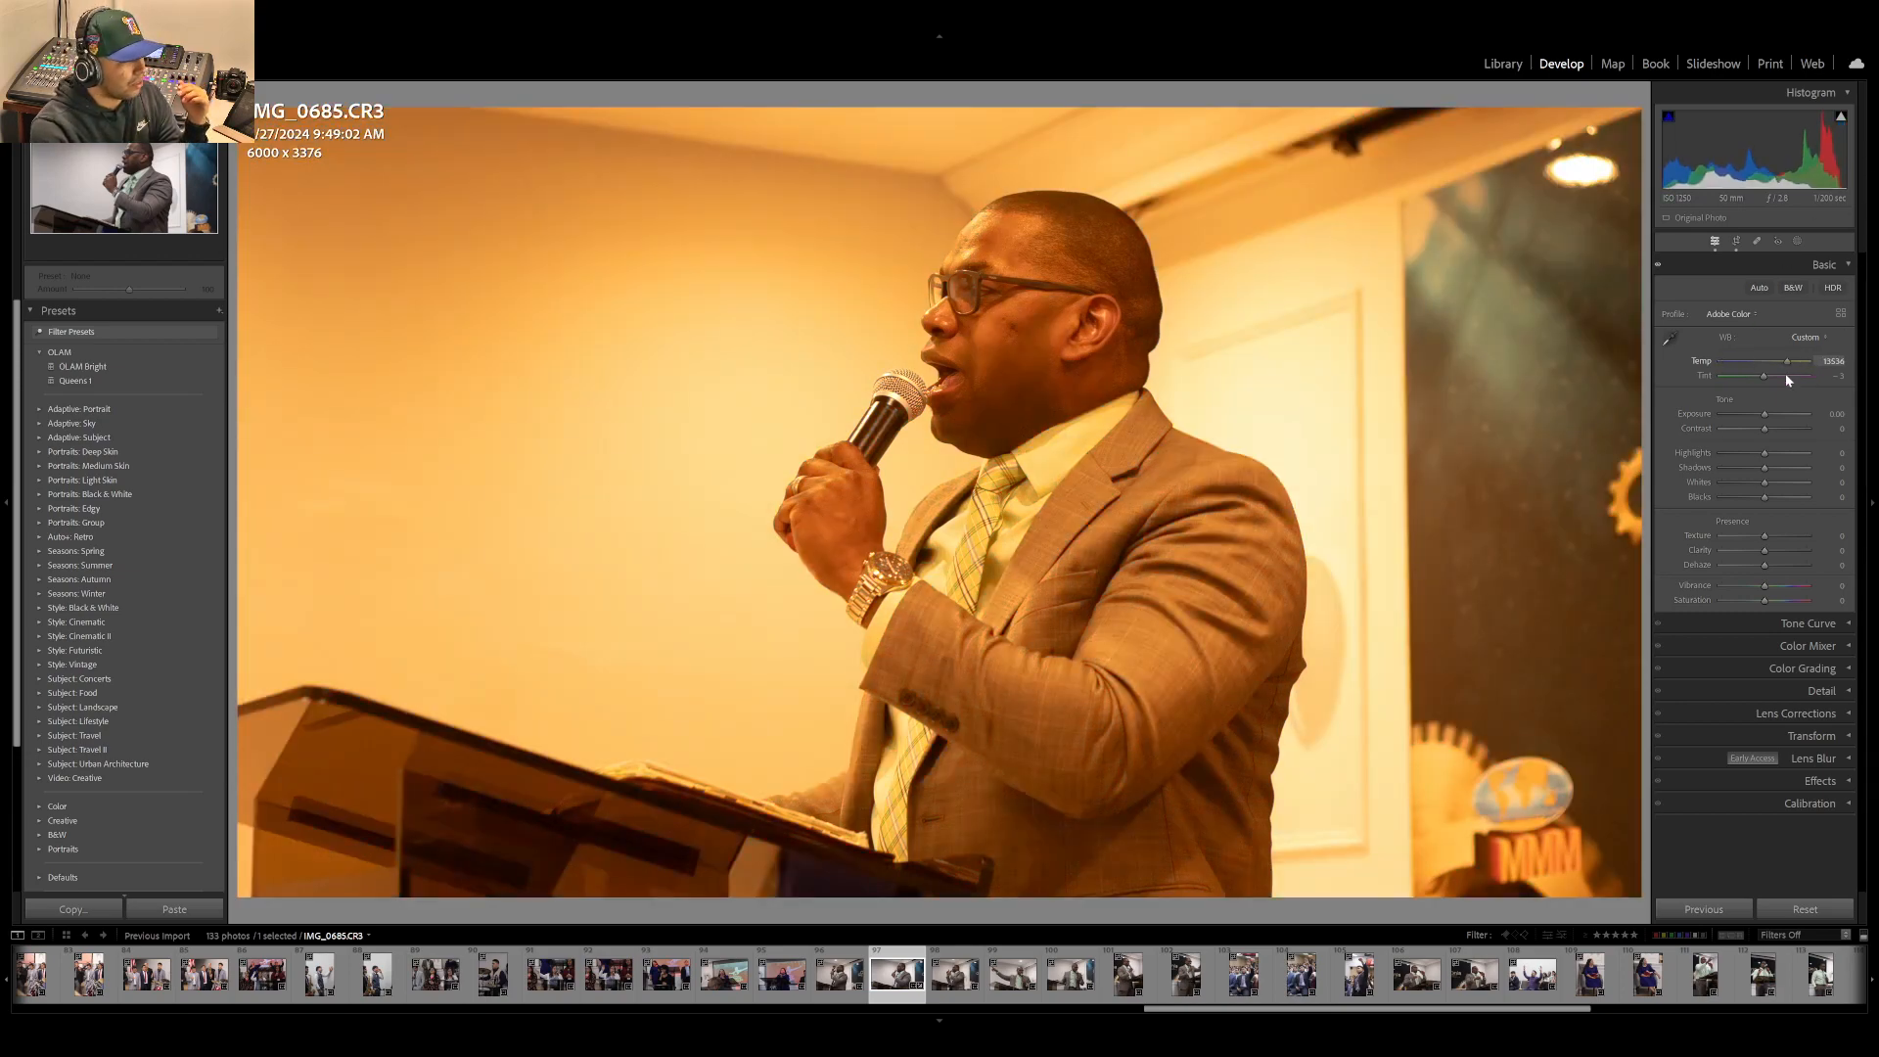
mouse_move(1785, 373)
left_mouse_down()
mouse_move(1758, 390)
mouse_move(1754, 374)
left_mouse_up()
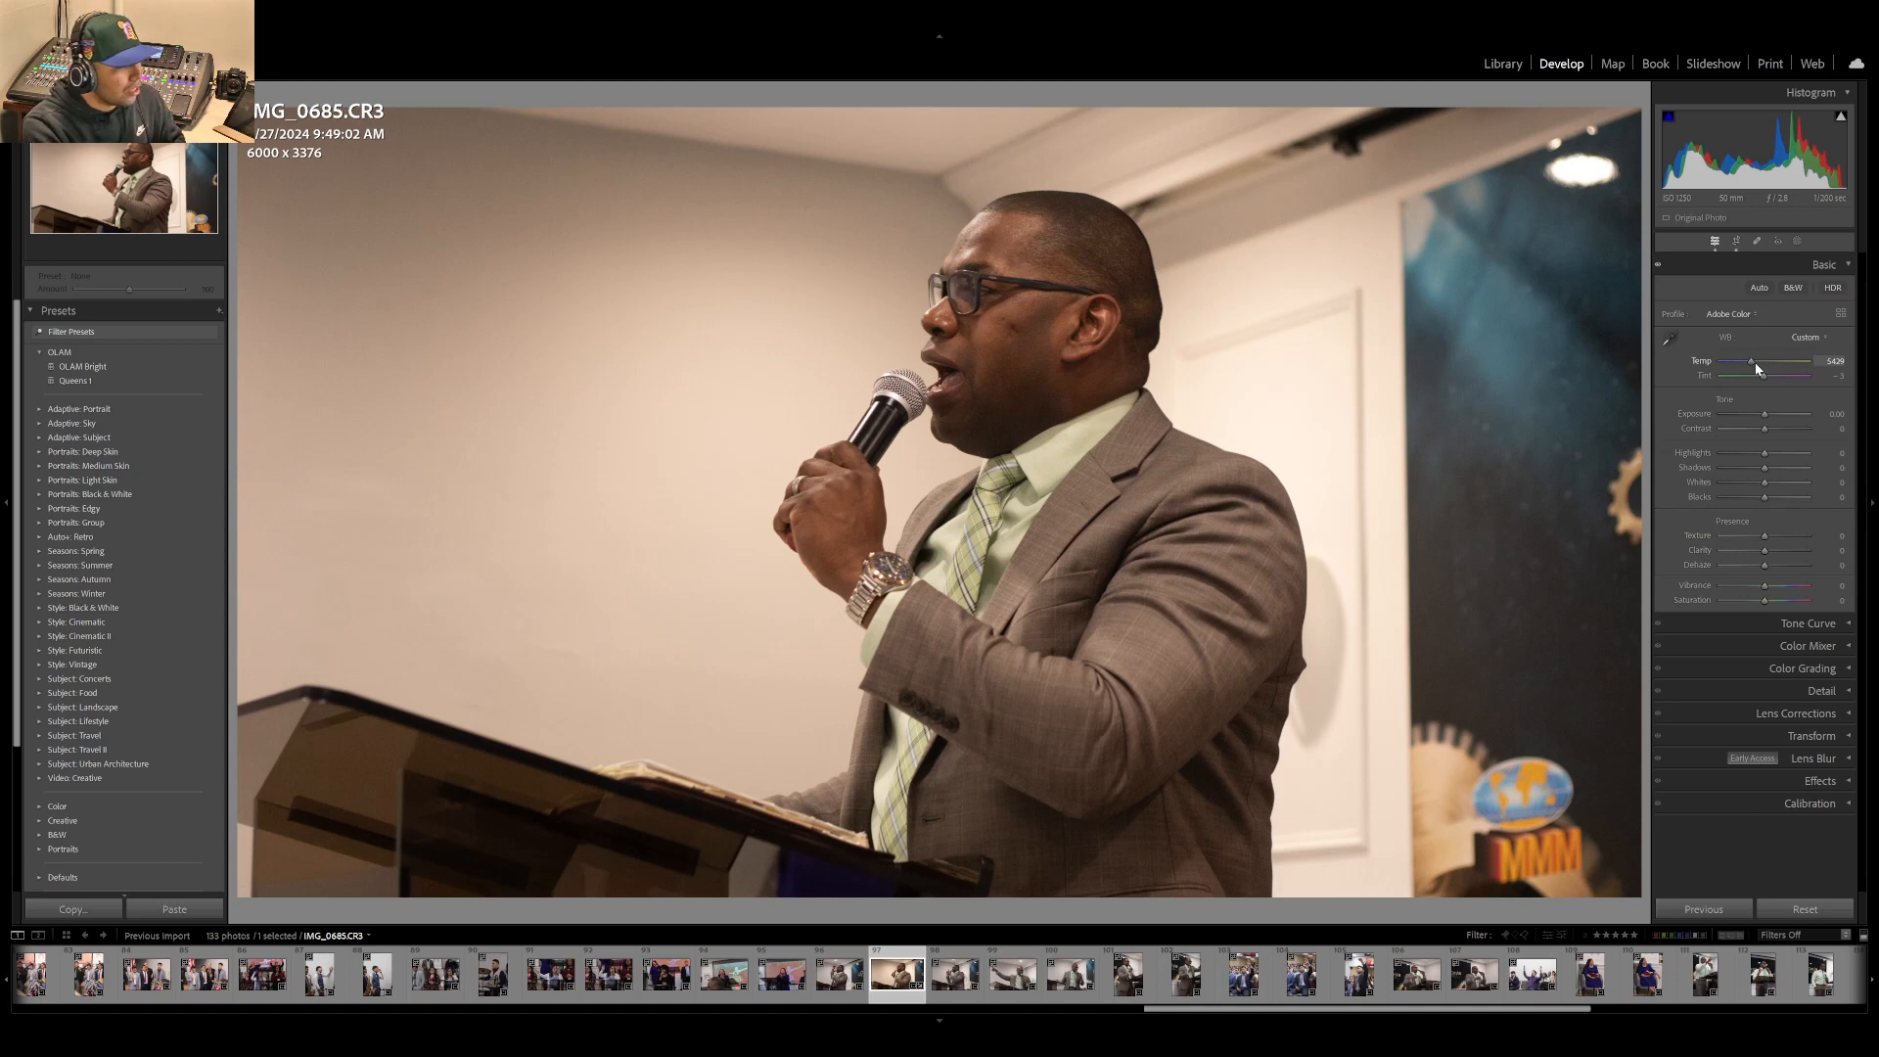
left_click_drag(1754, 364, 1745, 362)
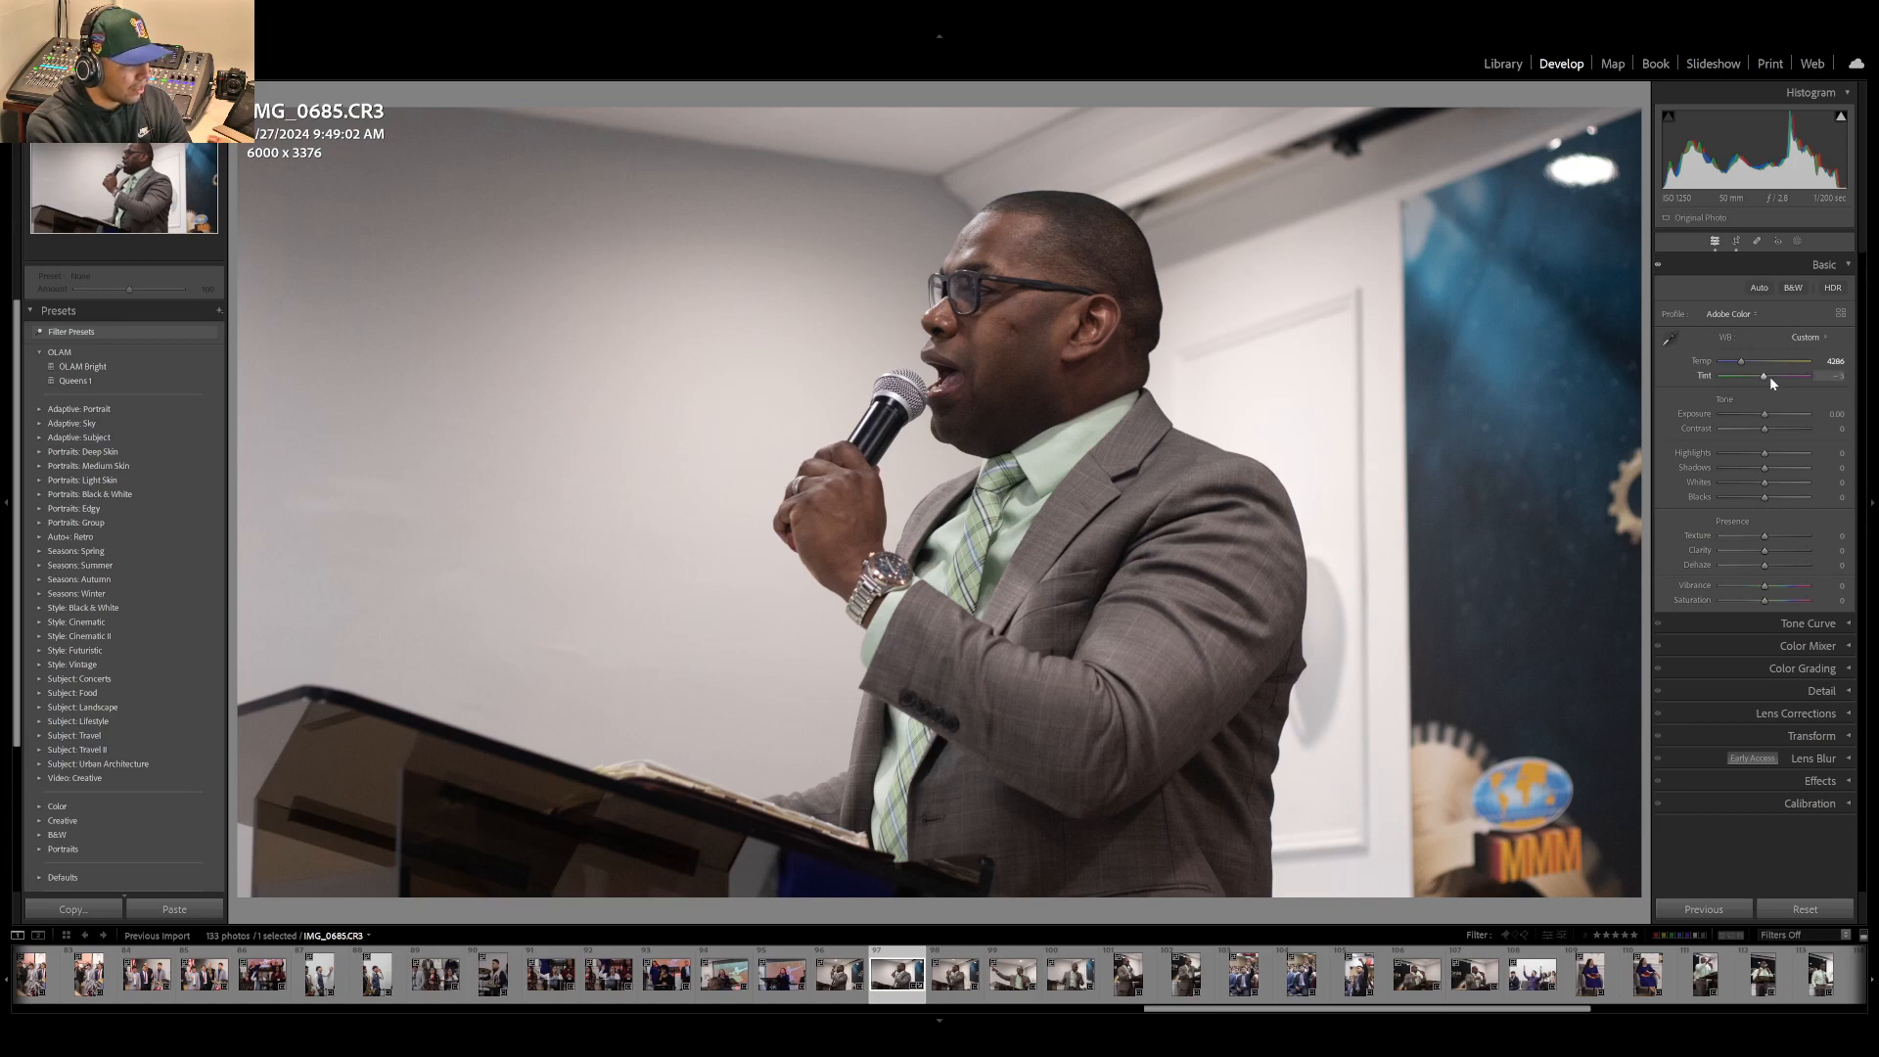
- Try strong green and magenta tints on the photo and set Tint to -3
left_click_drag(1767, 376, 1599, 397)
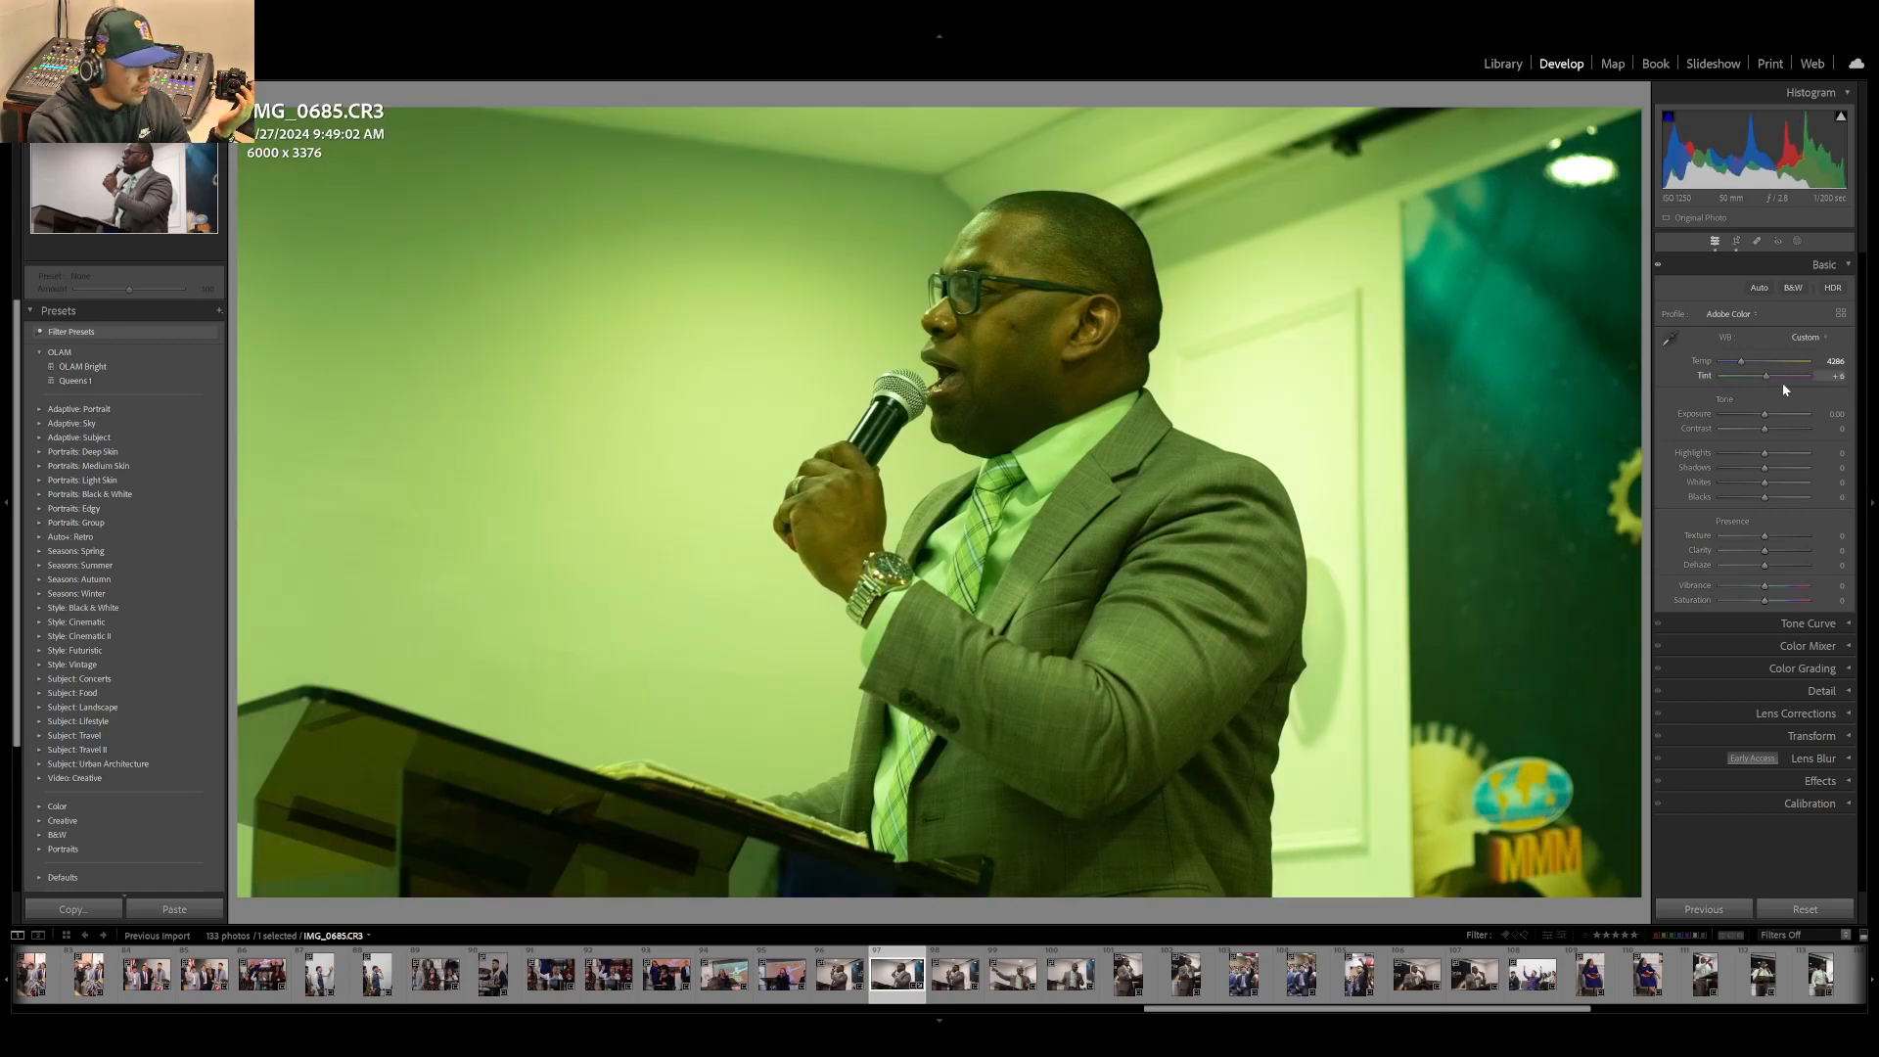
left_click_drag(1781, 384, 1871, 382)
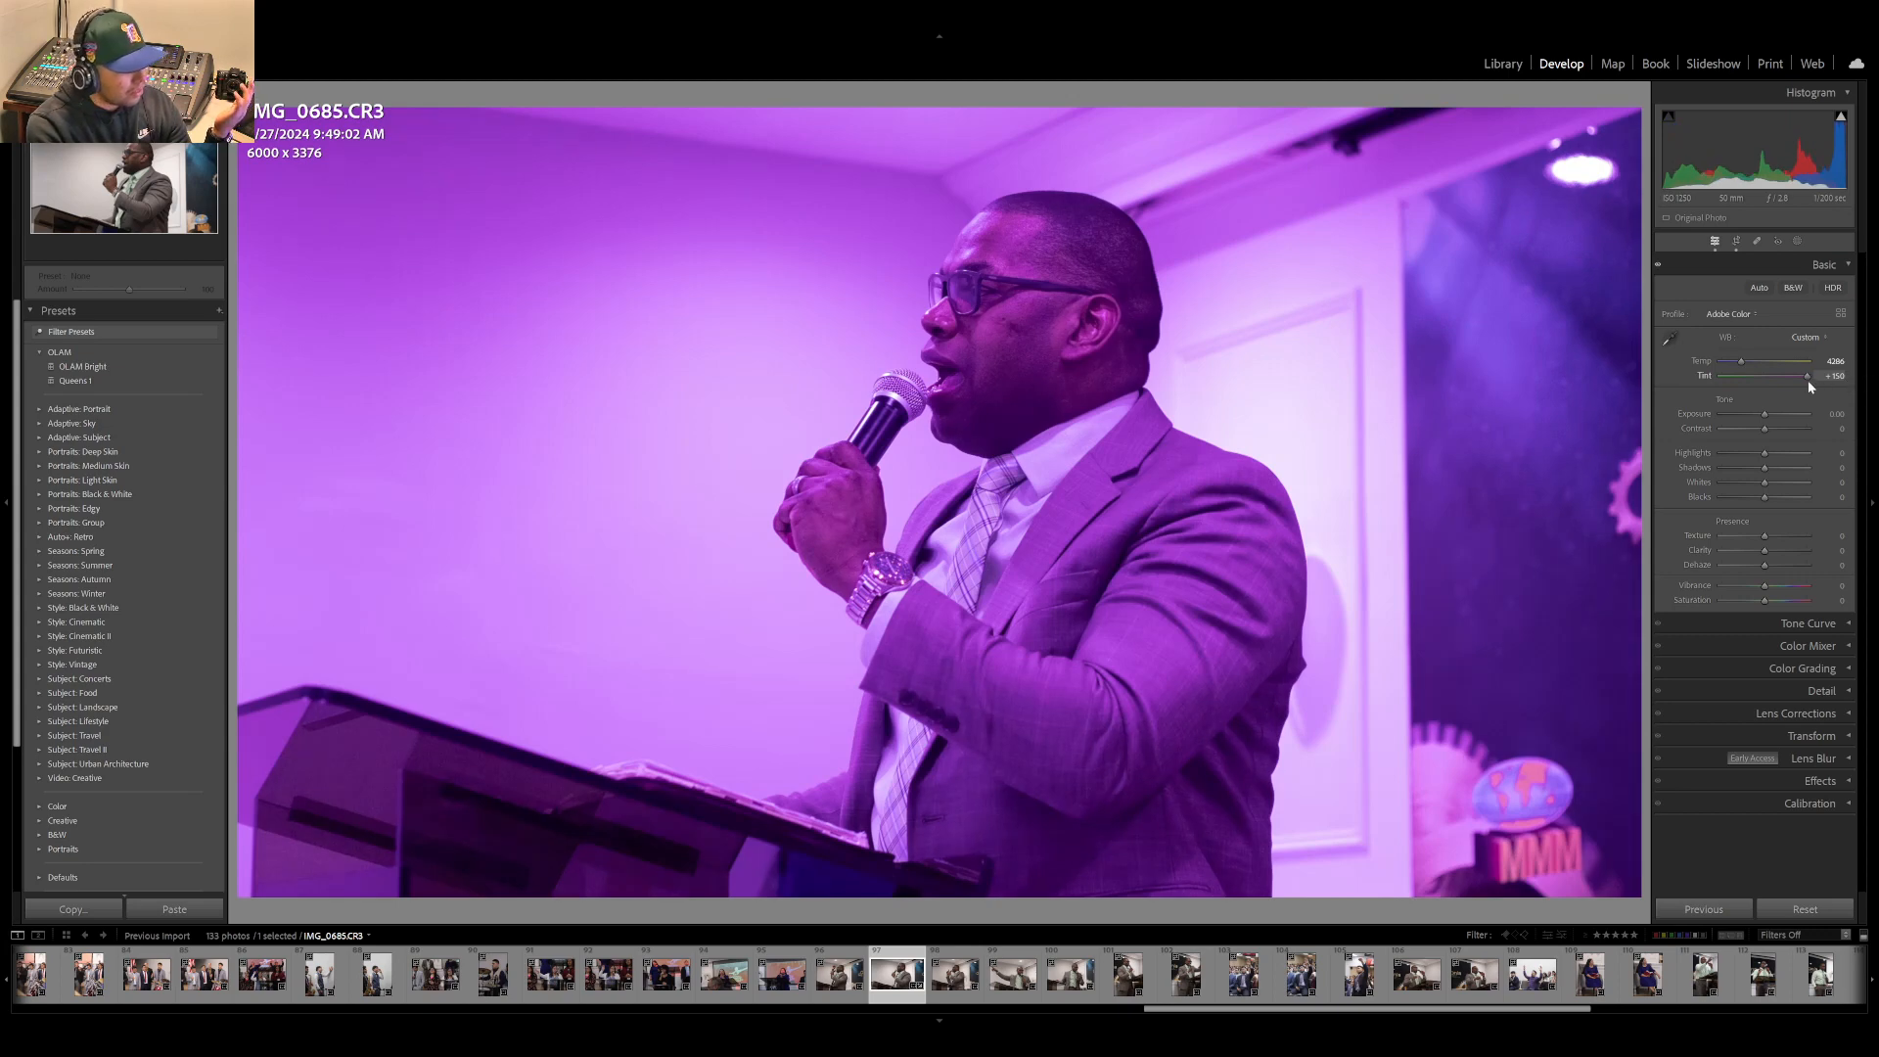
left_click(1771, 380)
left_click_drag(1767, 381, 1763, 381)
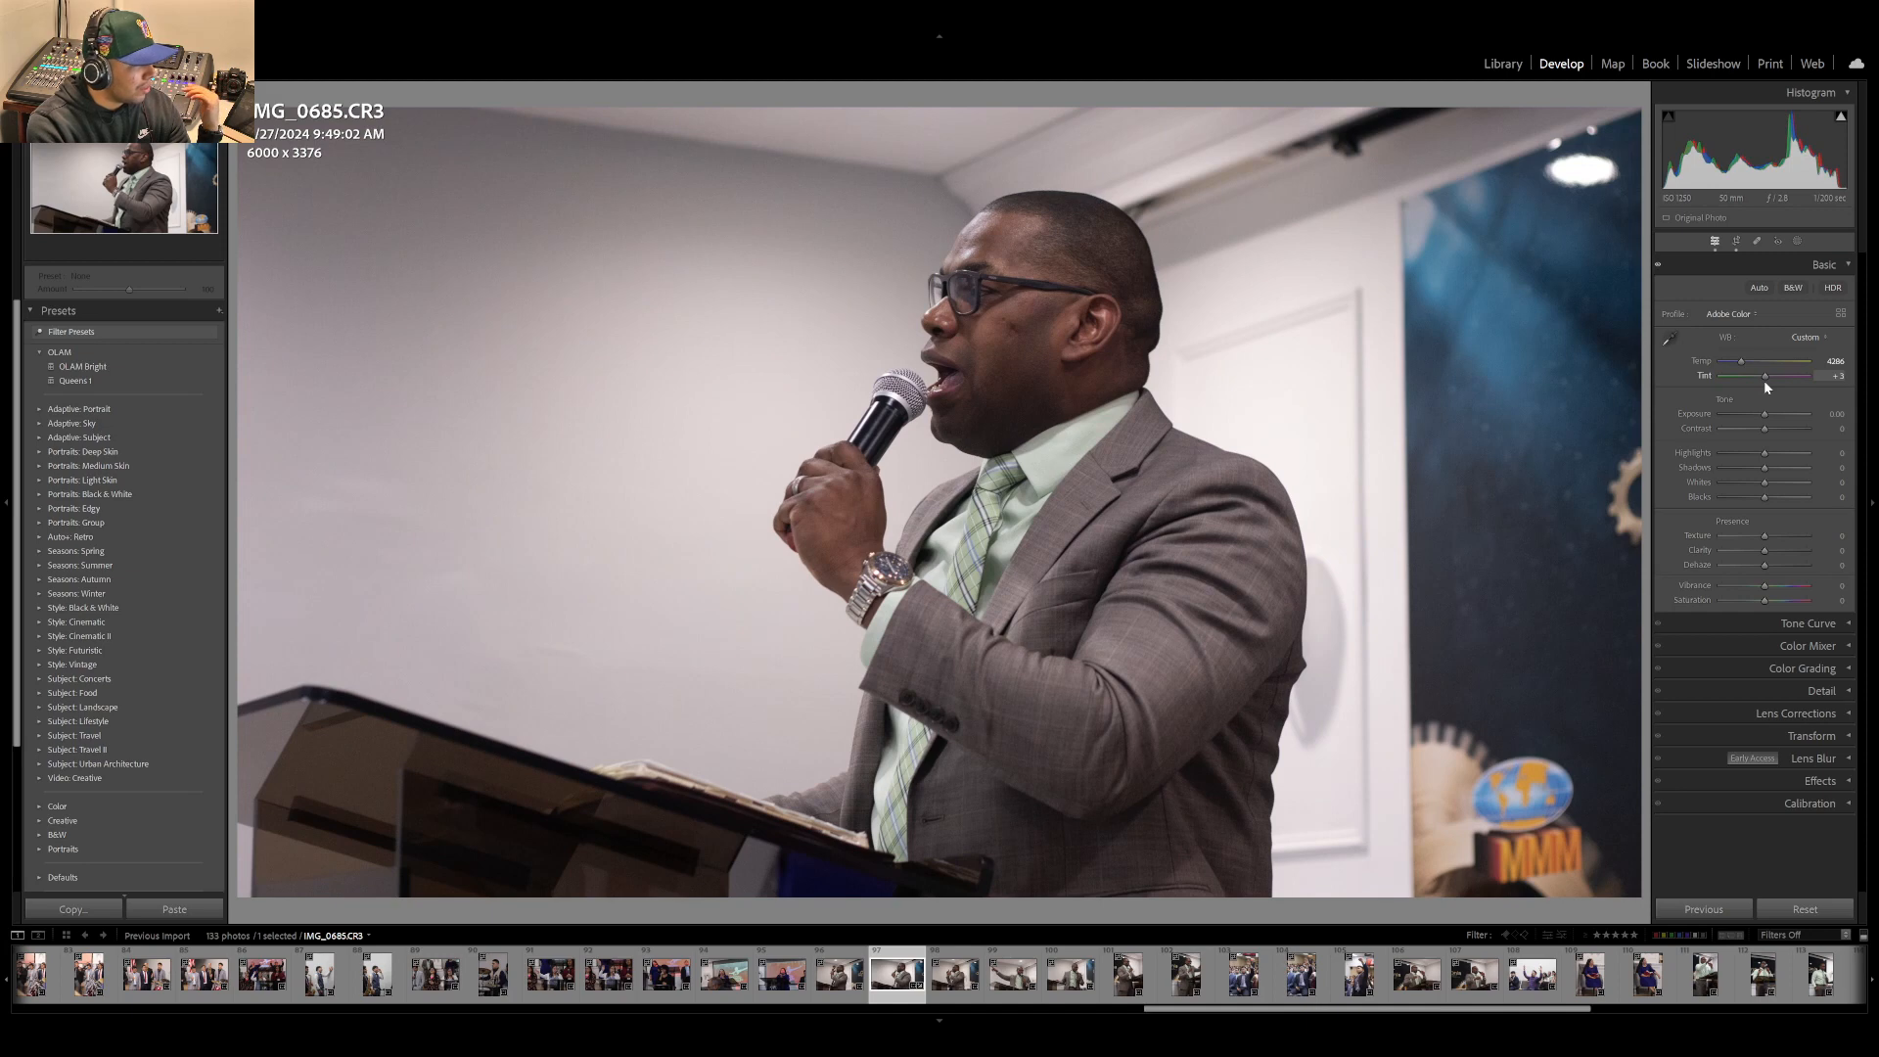
left_click(1830, 378)
type("-3")
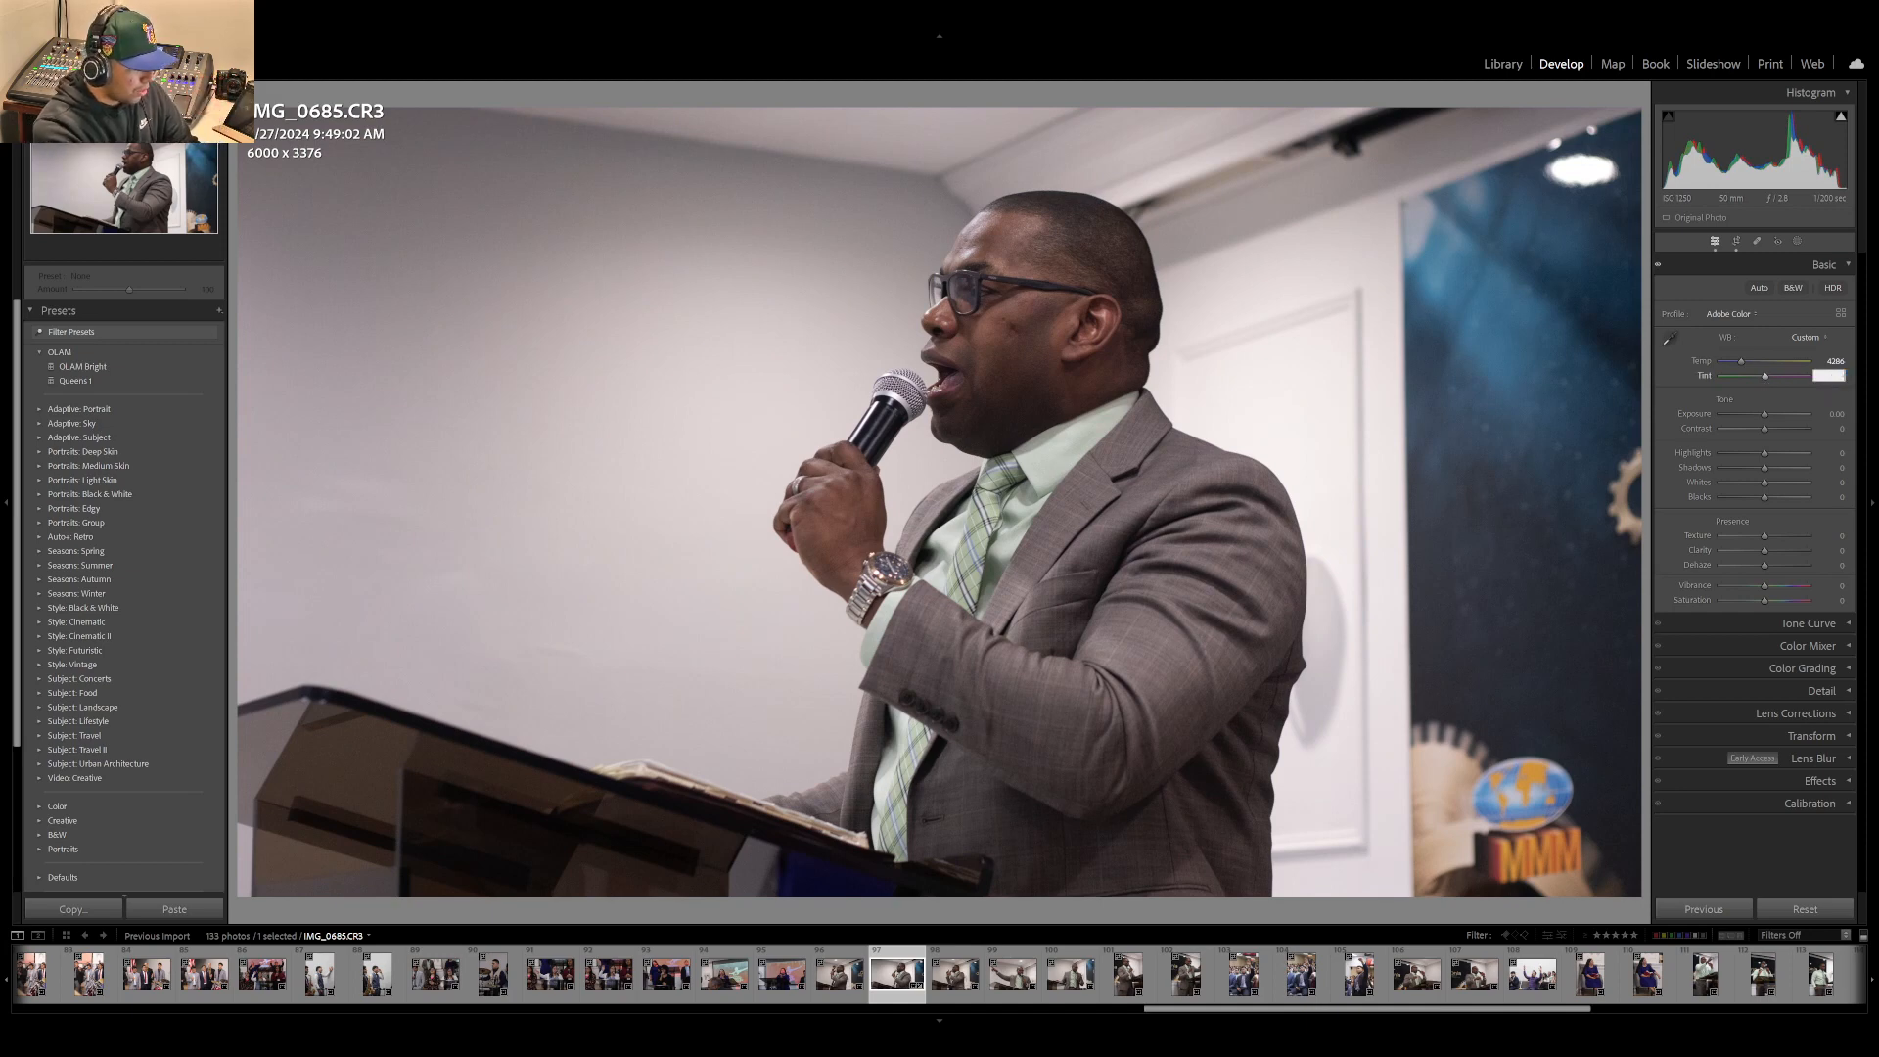
key("Return")
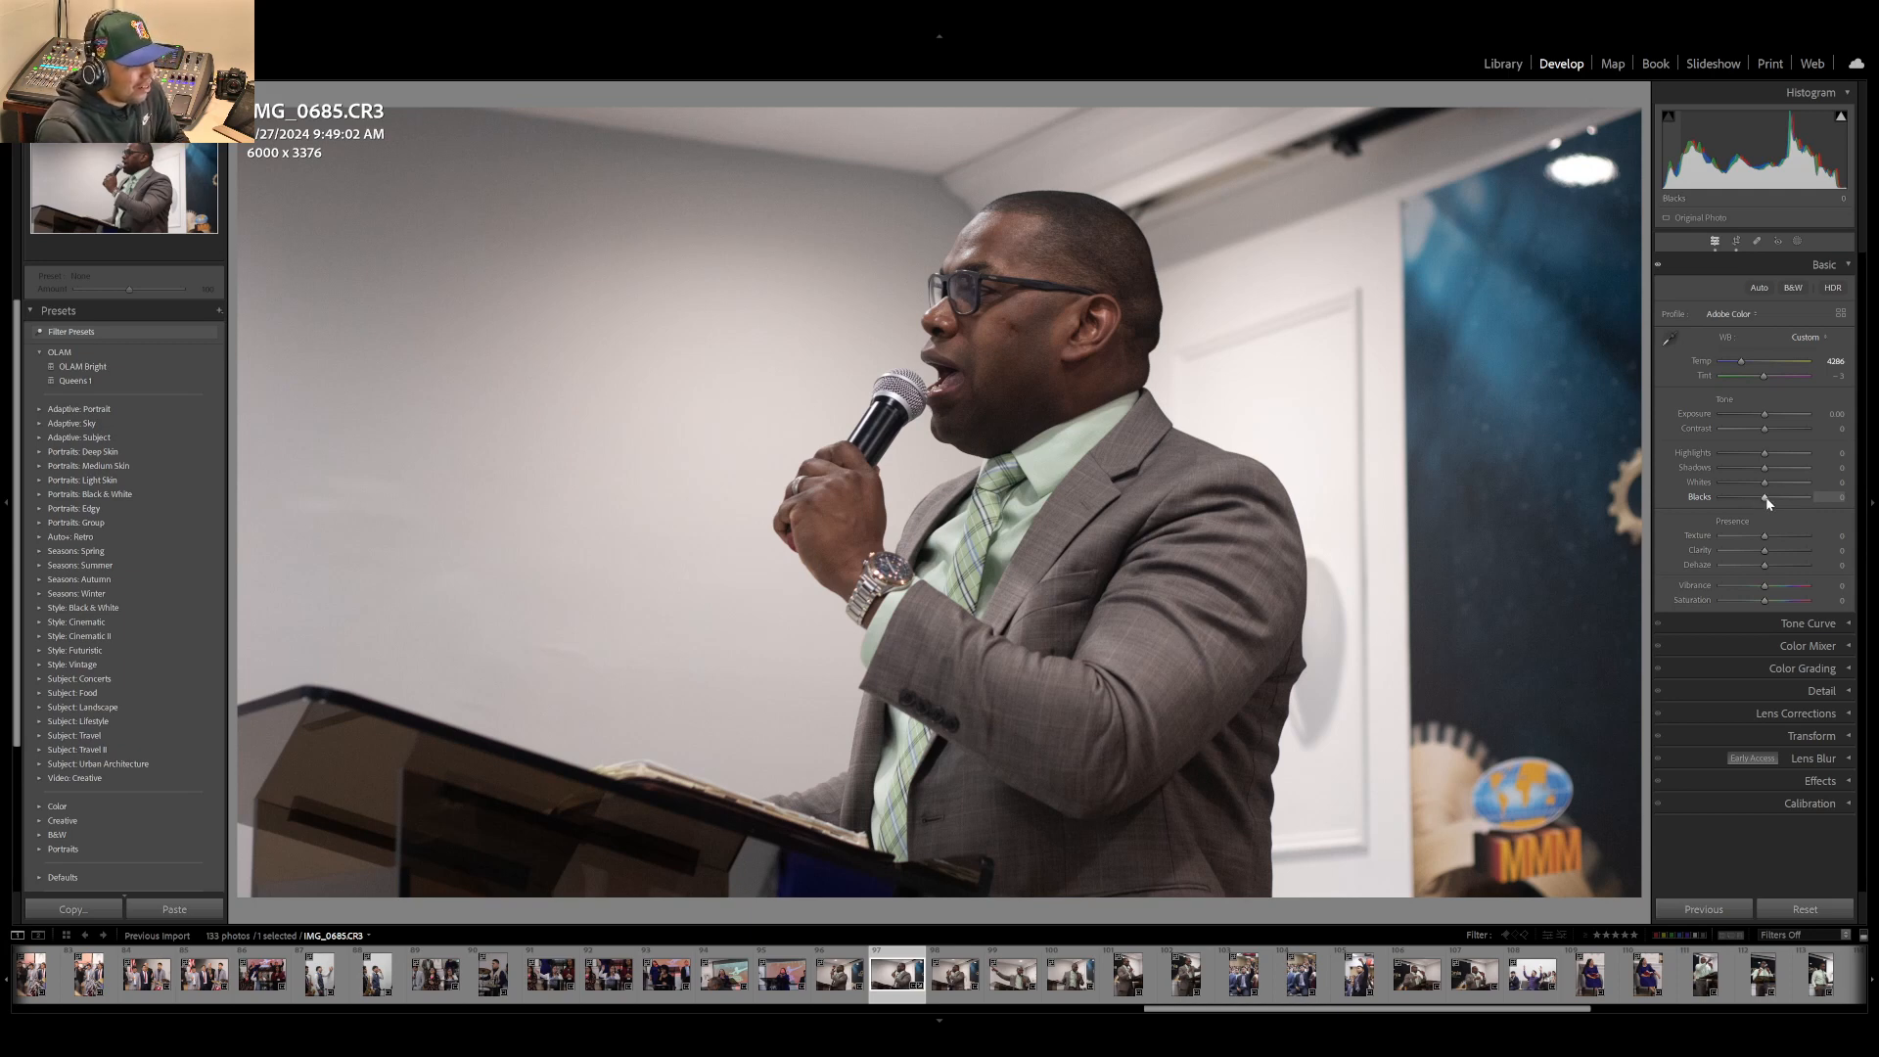
- Lower the photo's Blacks to -52 and raise its Whites to +46
left_click_drag(1766, 498, 1741, 497)
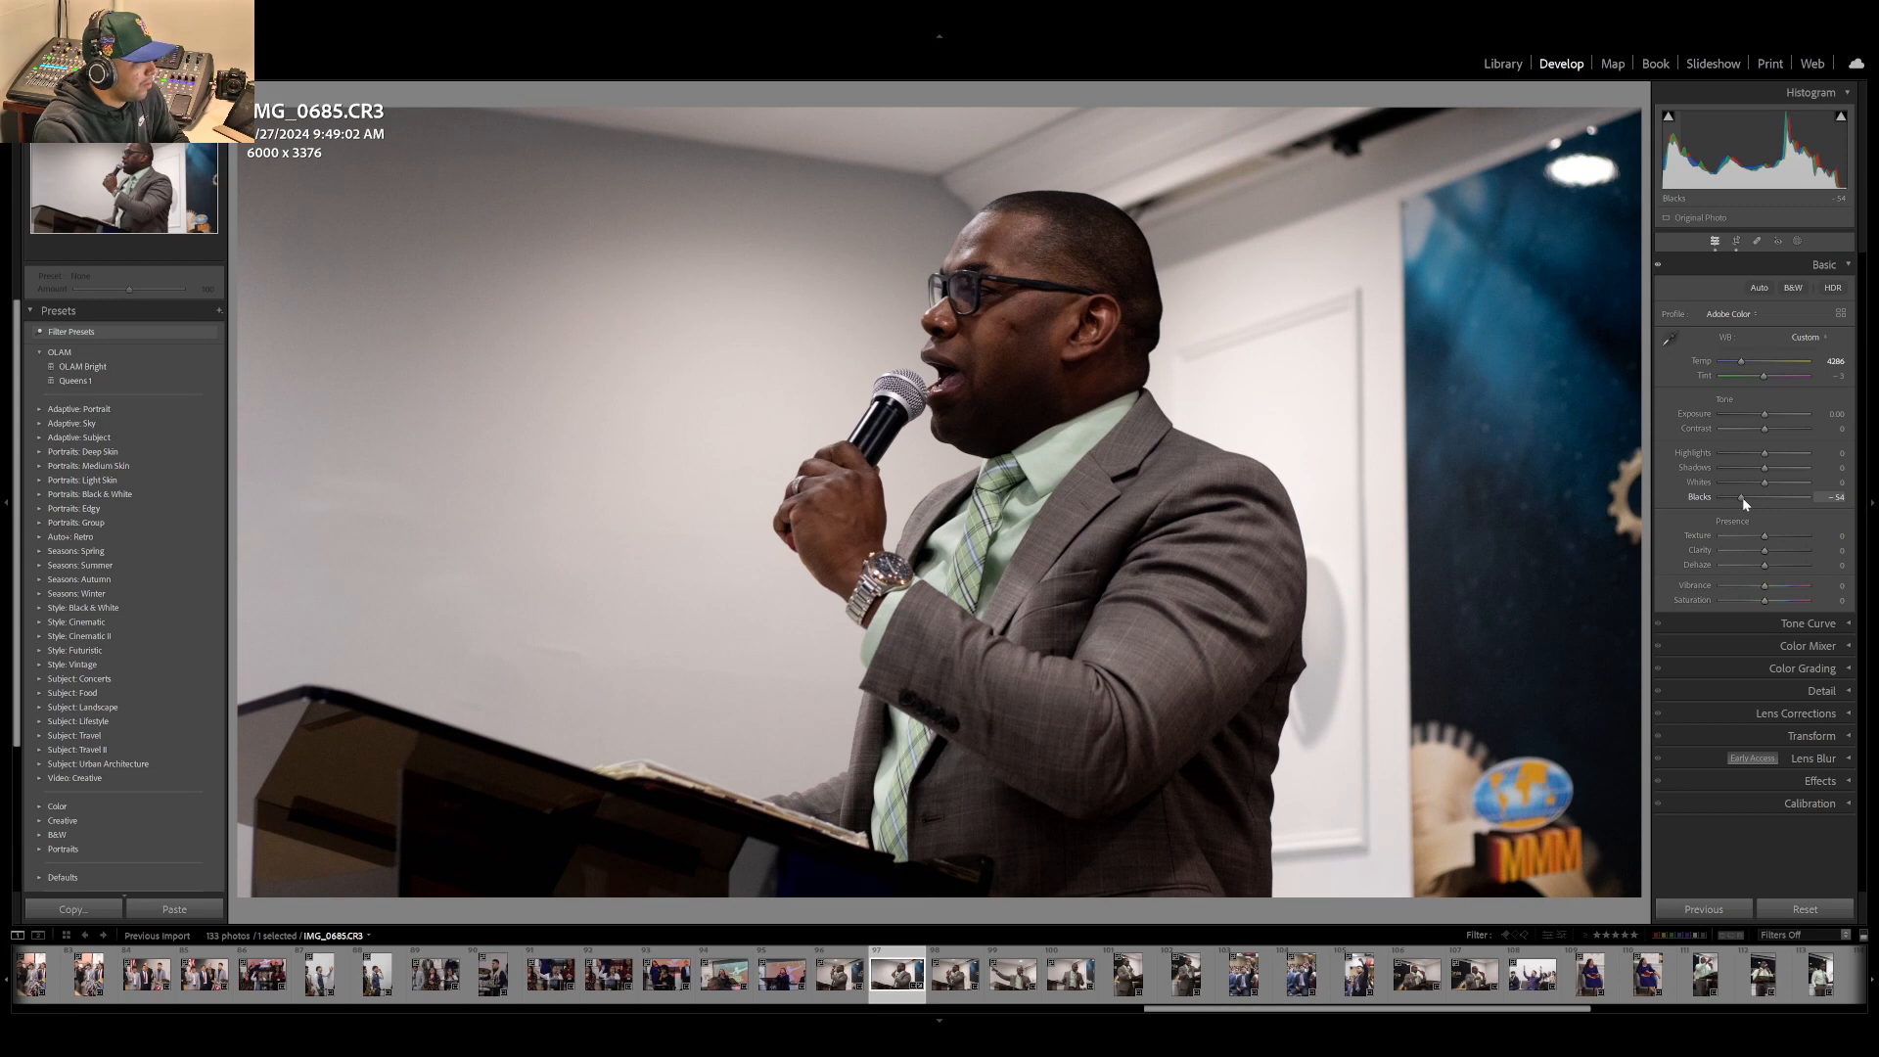
left_click_drag(1742, 497, 1748, 497)
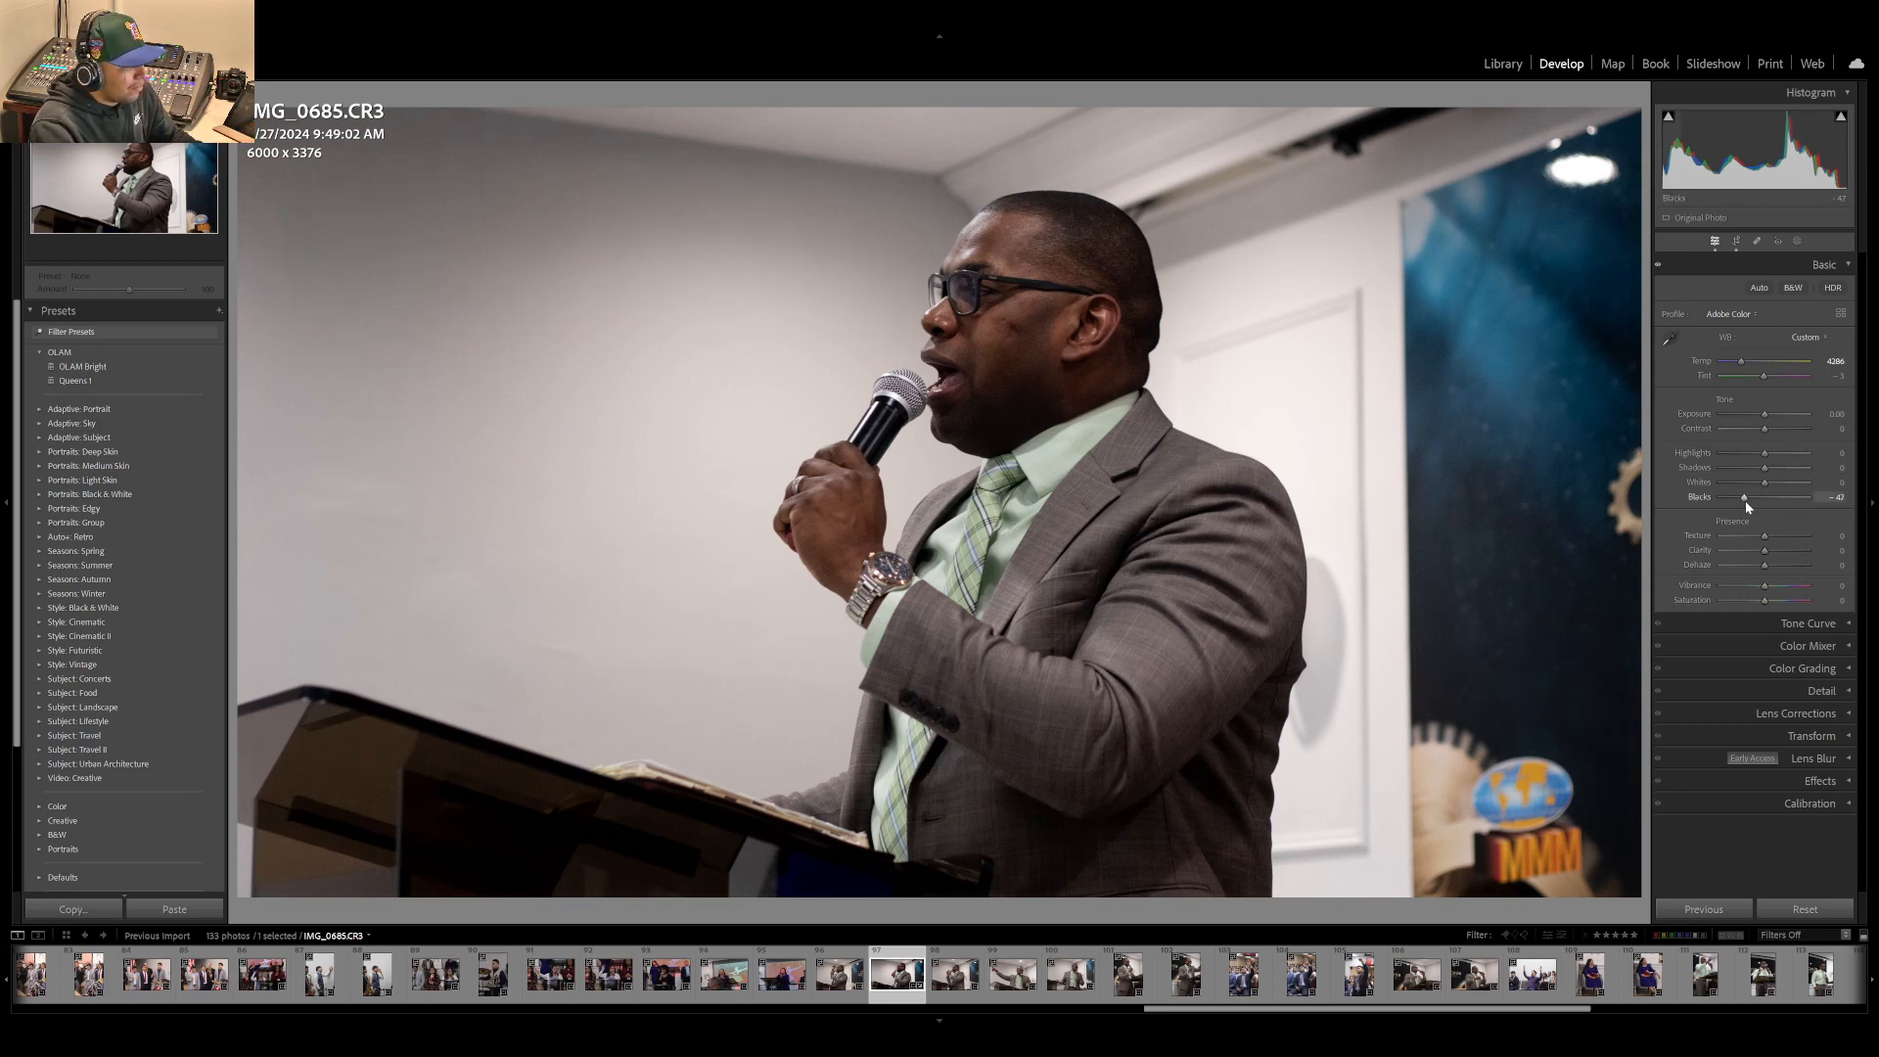
scroll(1746, 501, "down", 1)
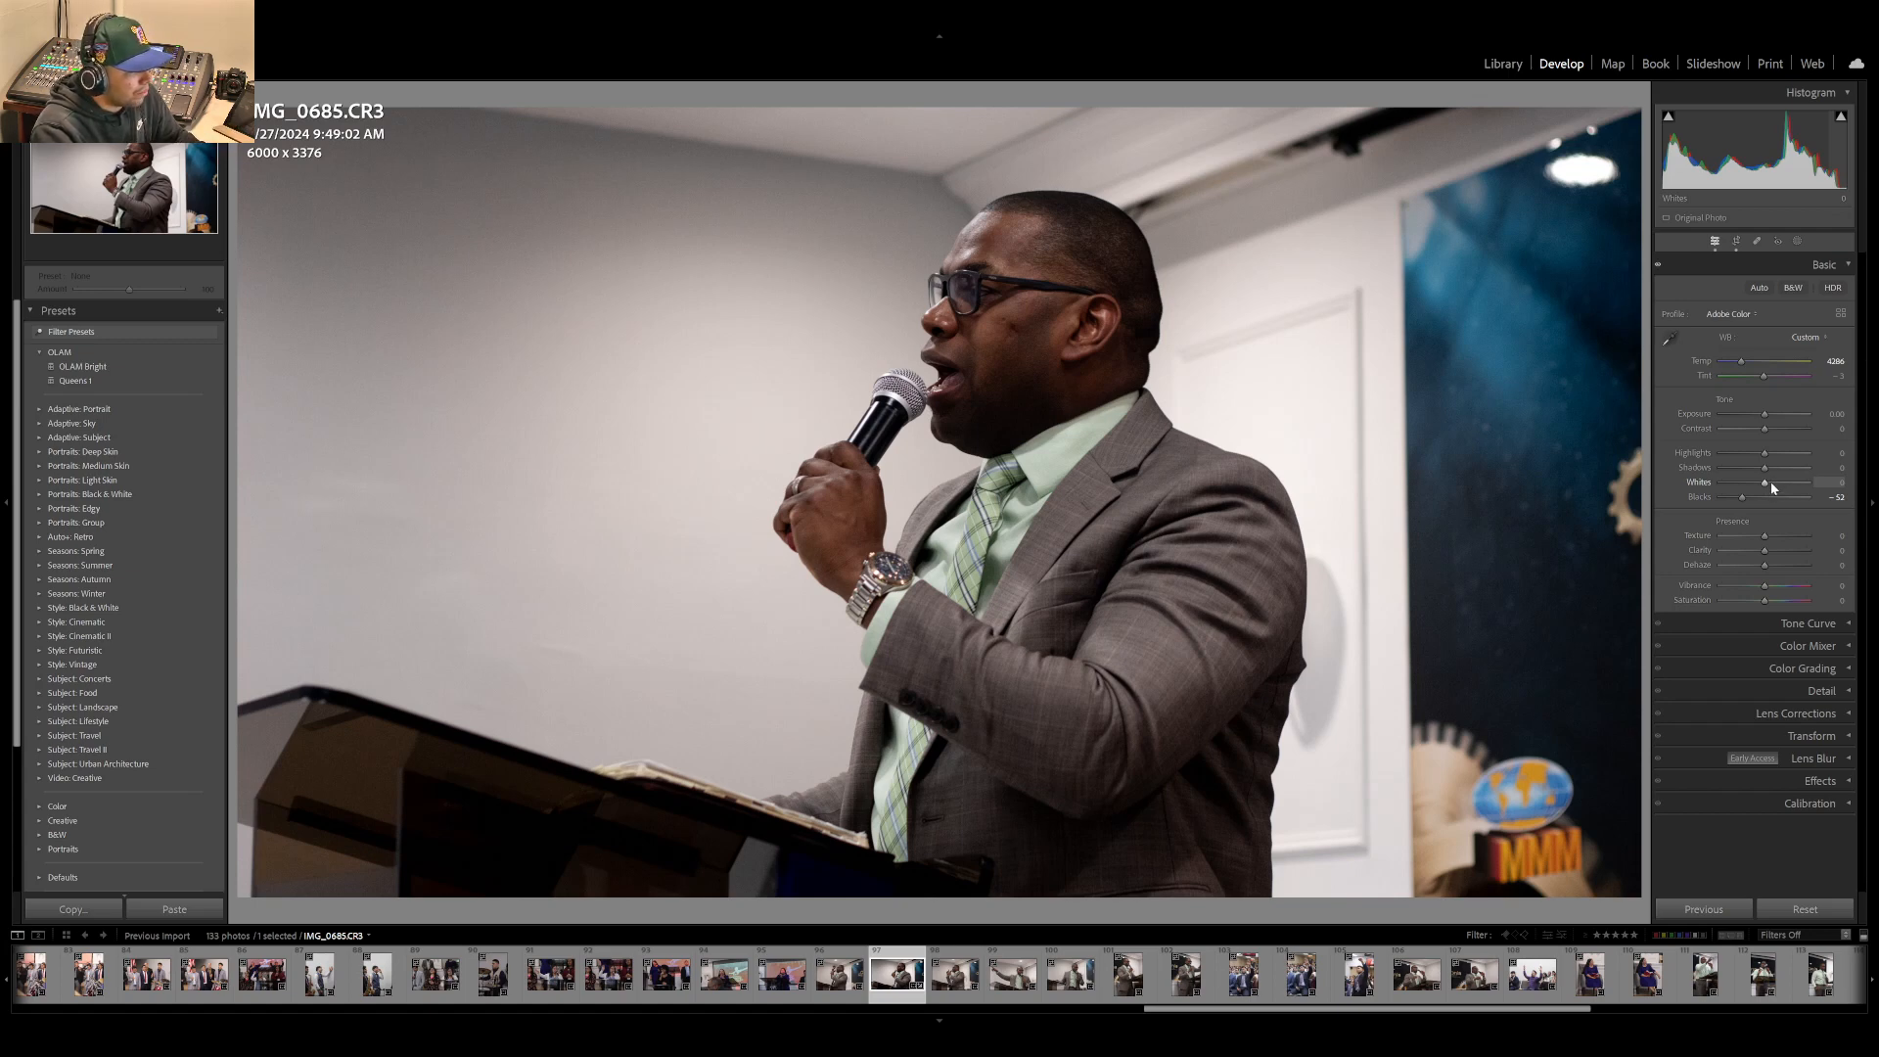
left_click_drag(1767, 484, 1774, 485)
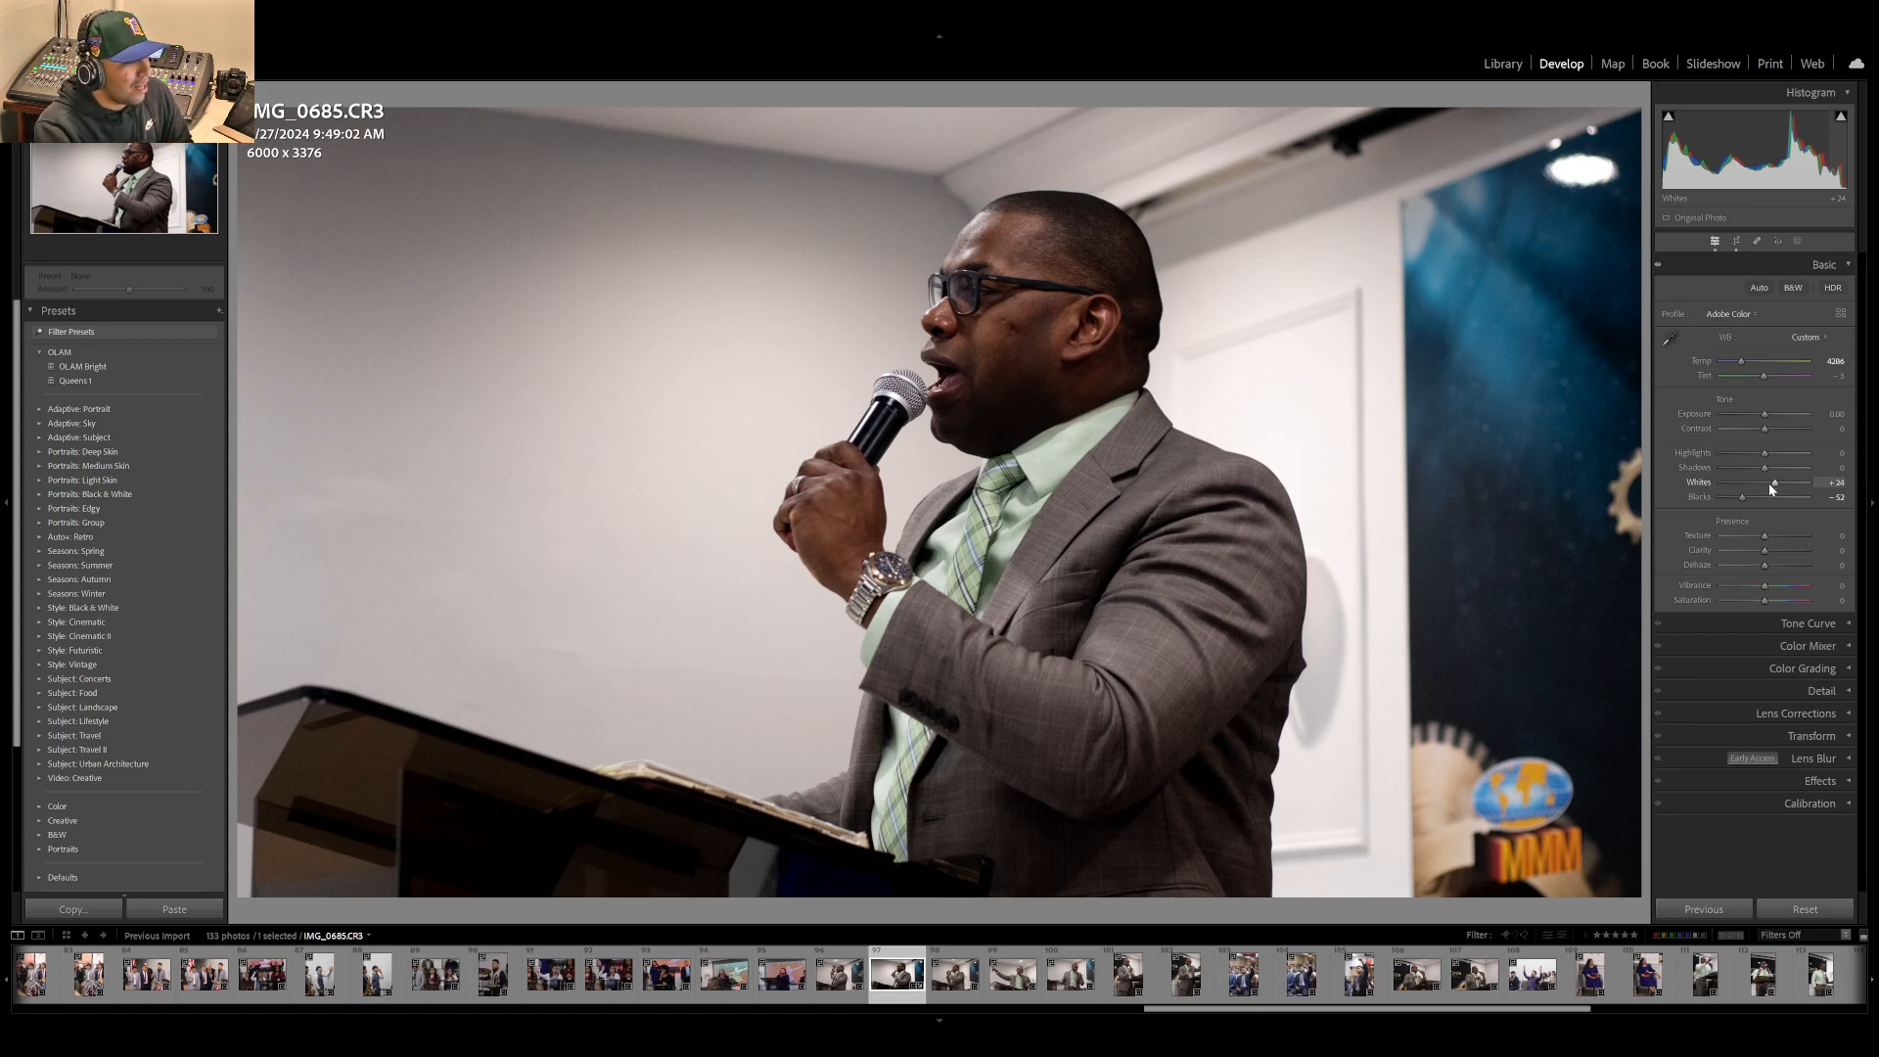
left_click_drag(1776, 482, 1783, 478)
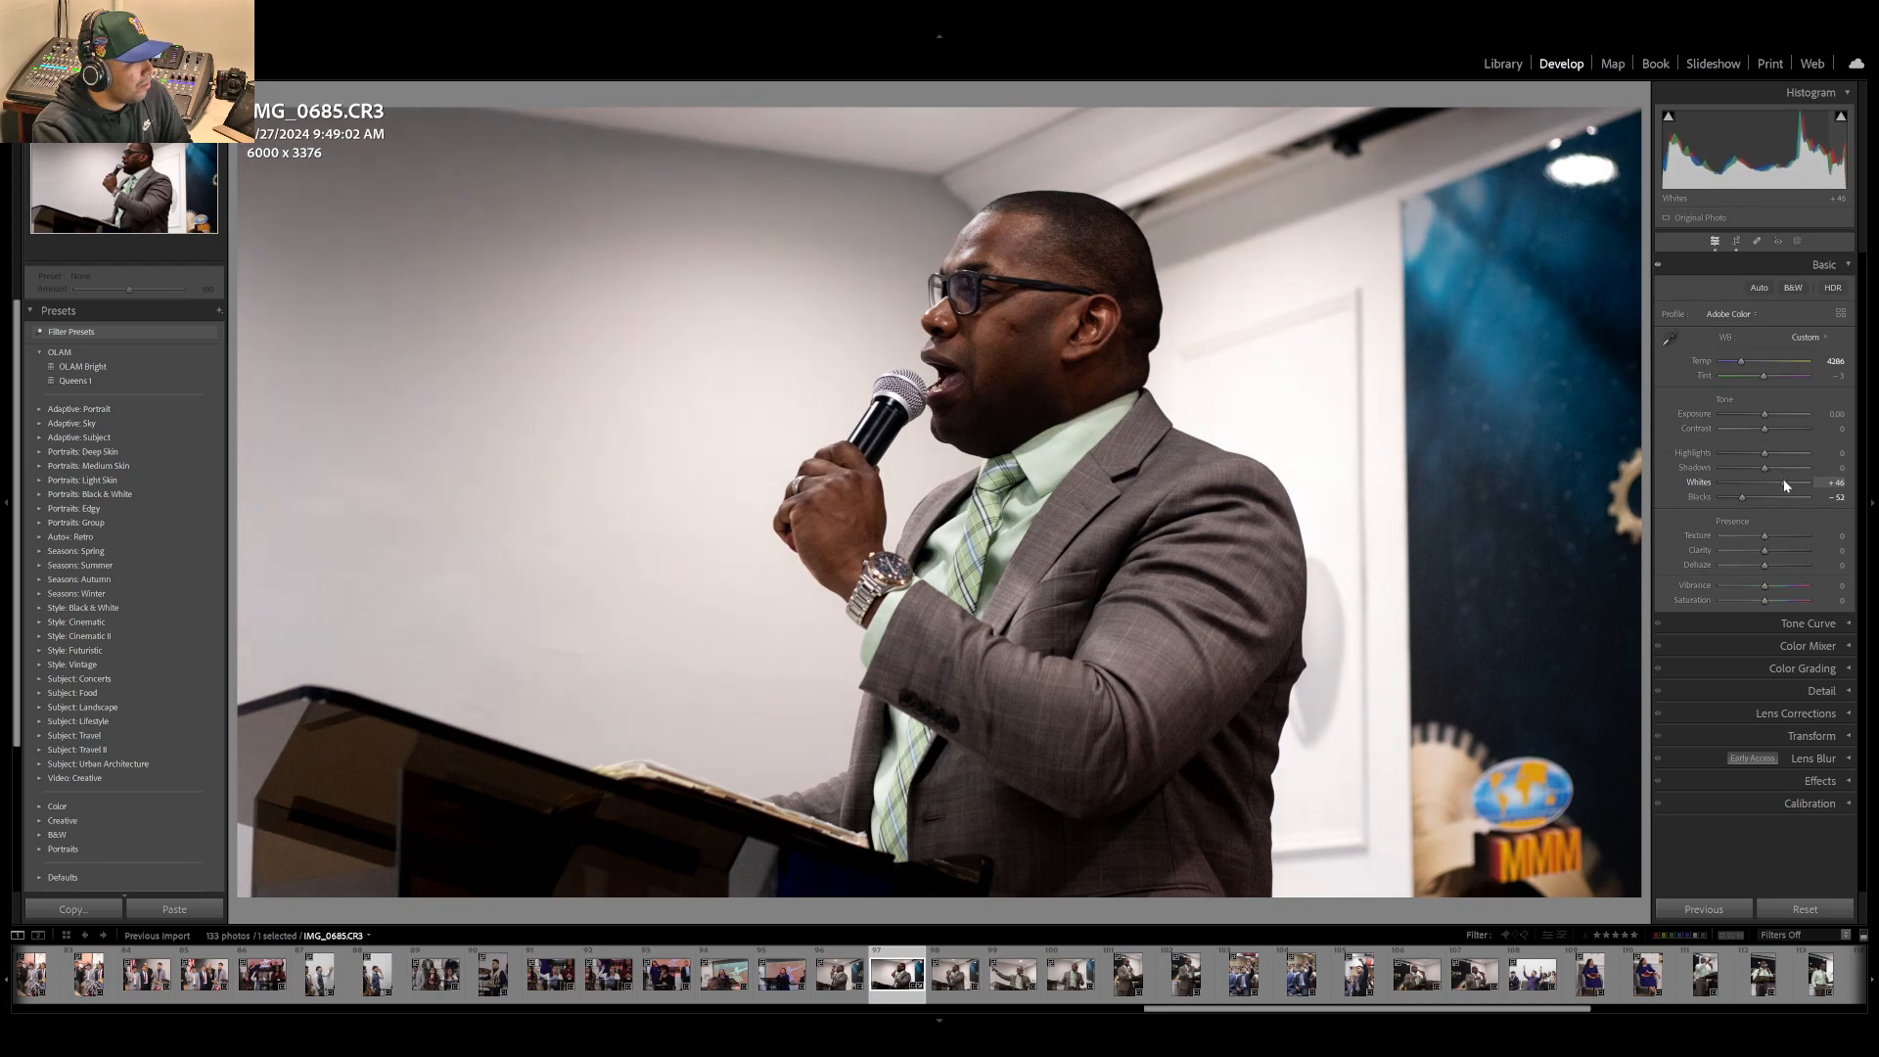
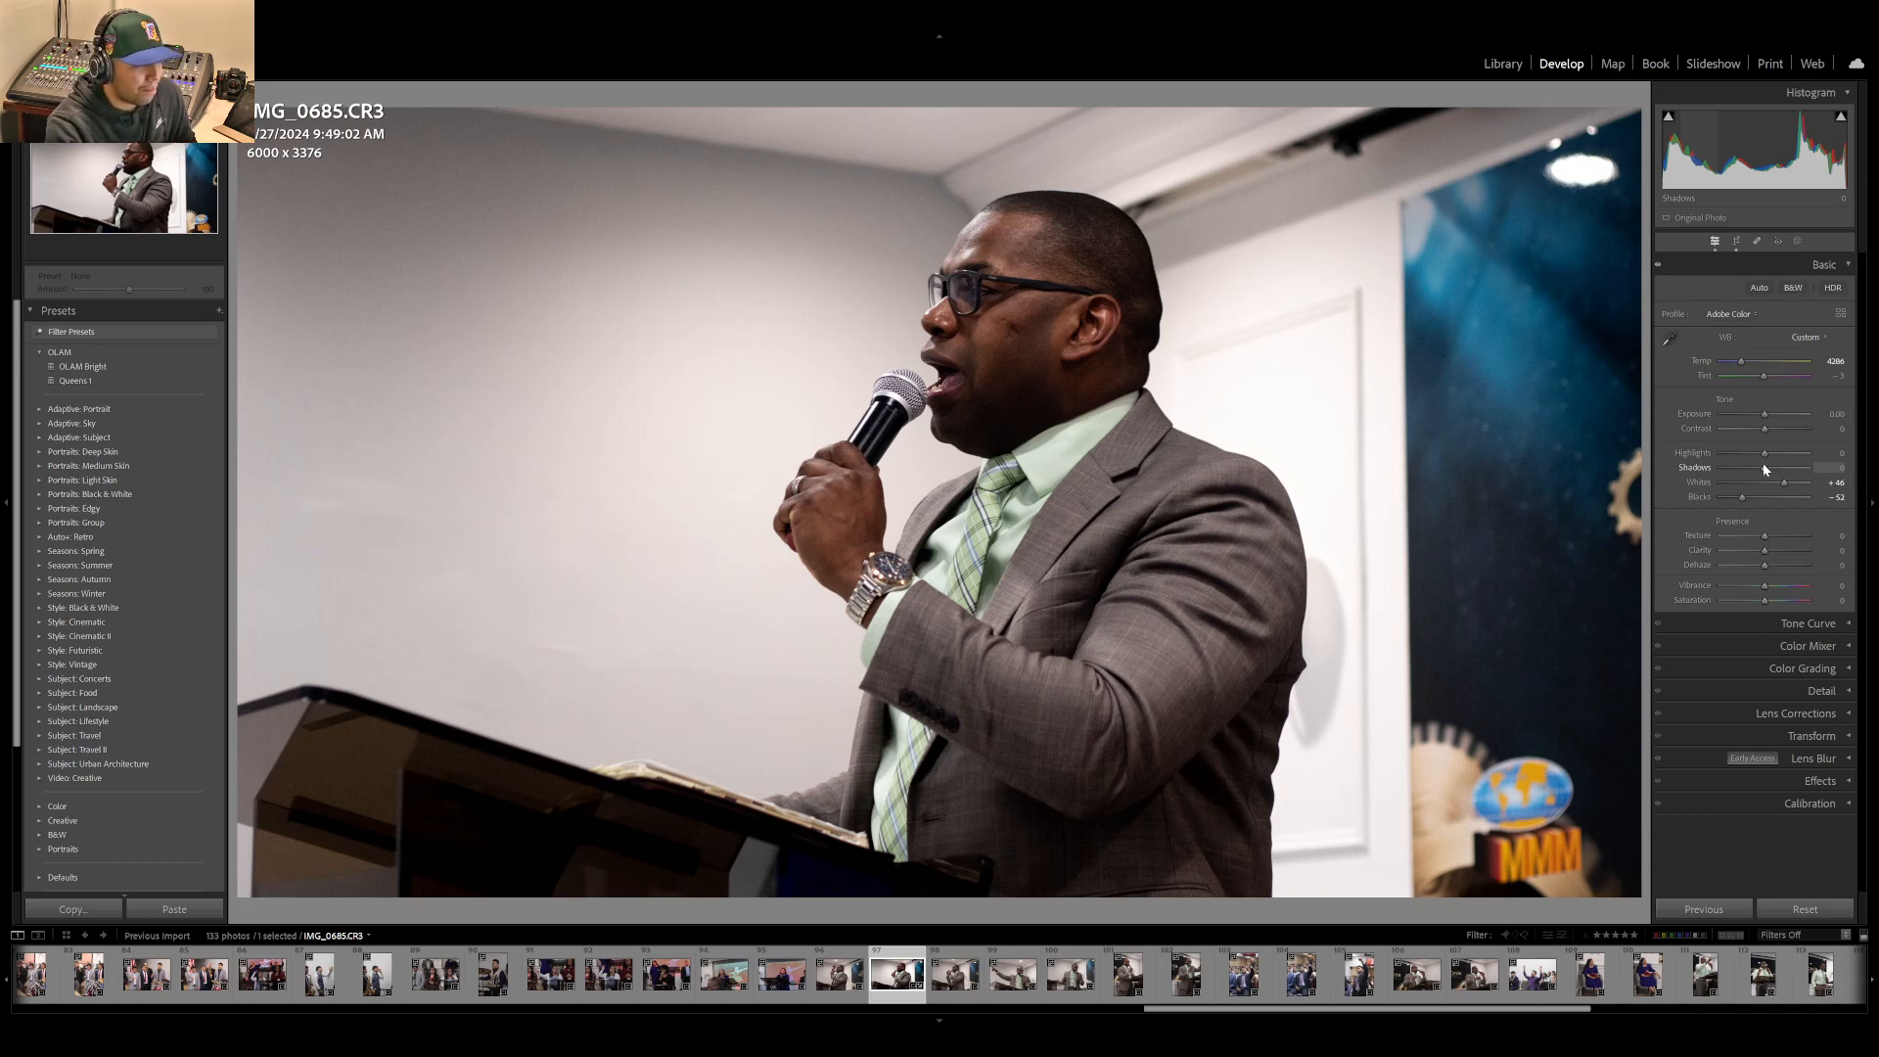
- Lower Shadows to -26 and compare the edited photo with its unedited version
left_click_drag(1748, 468, 1737, 467)
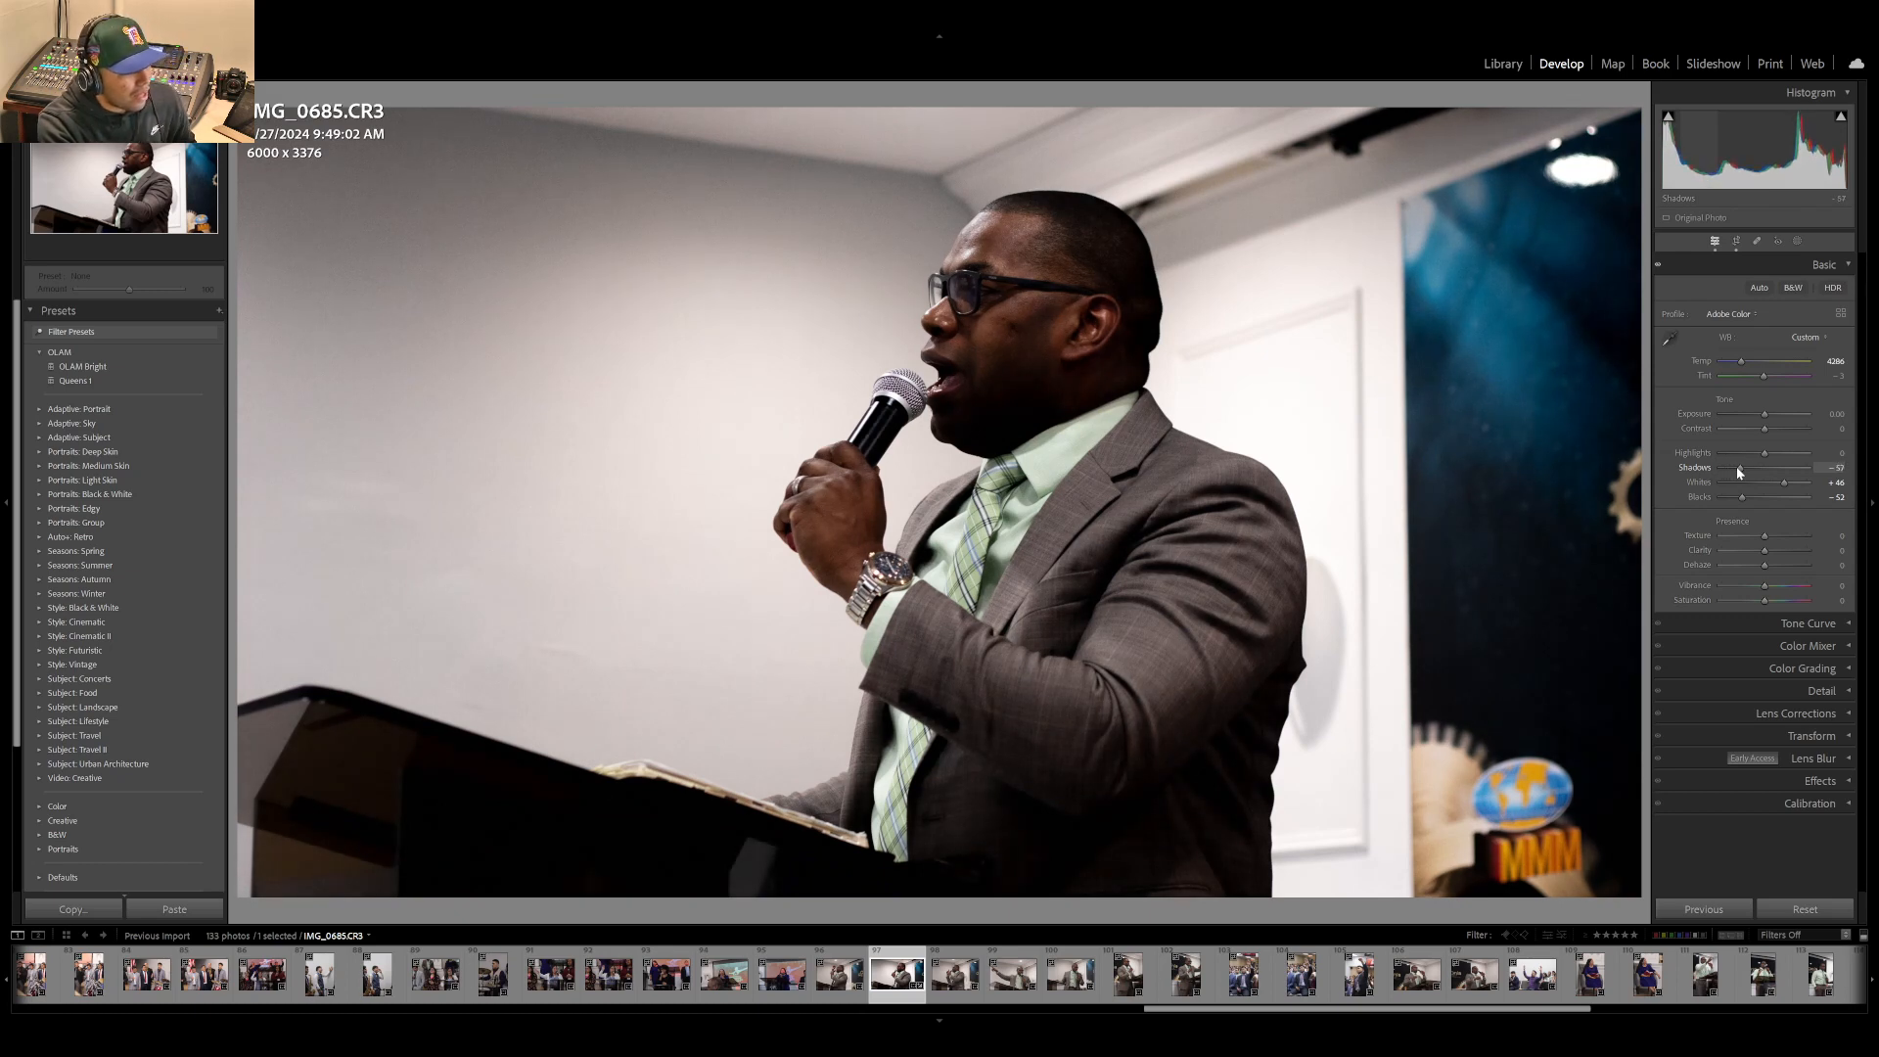
left_click_drag(1736, 466, 1747, 466)
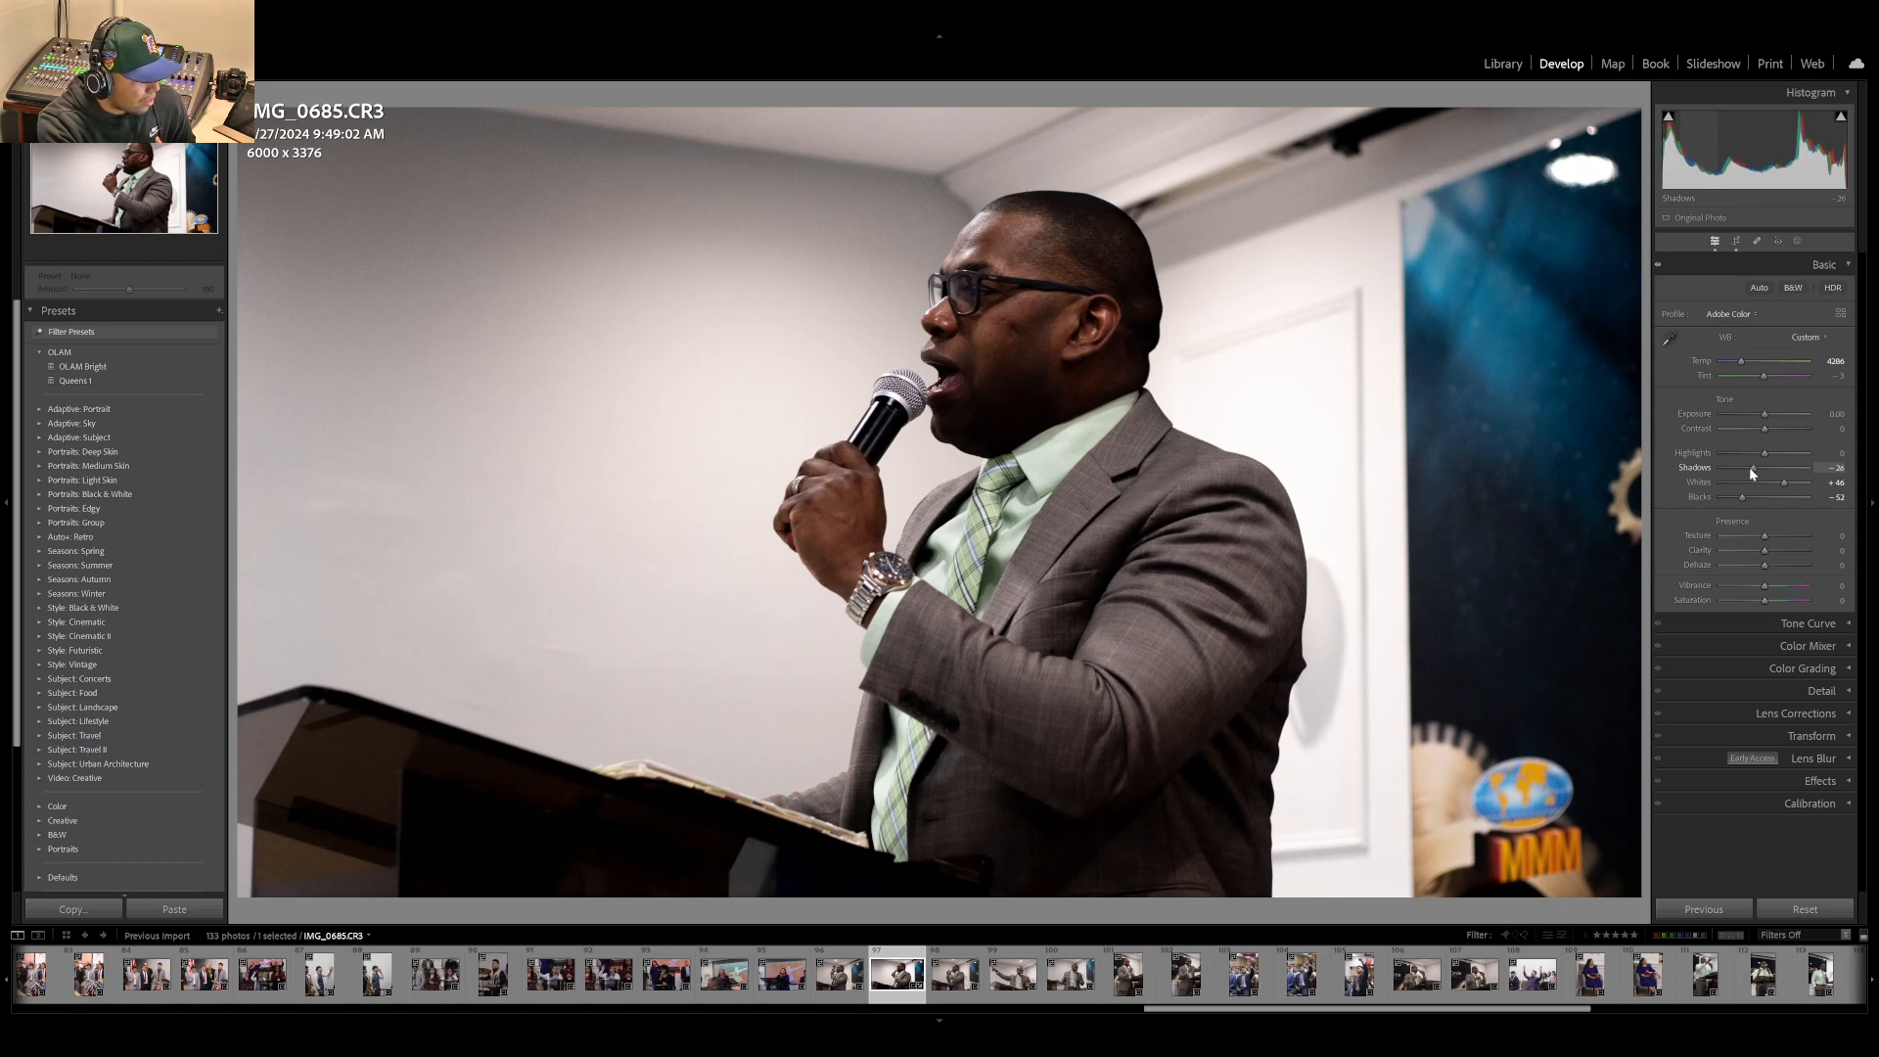
left_click_drag(1748, 466, 1747, 467)
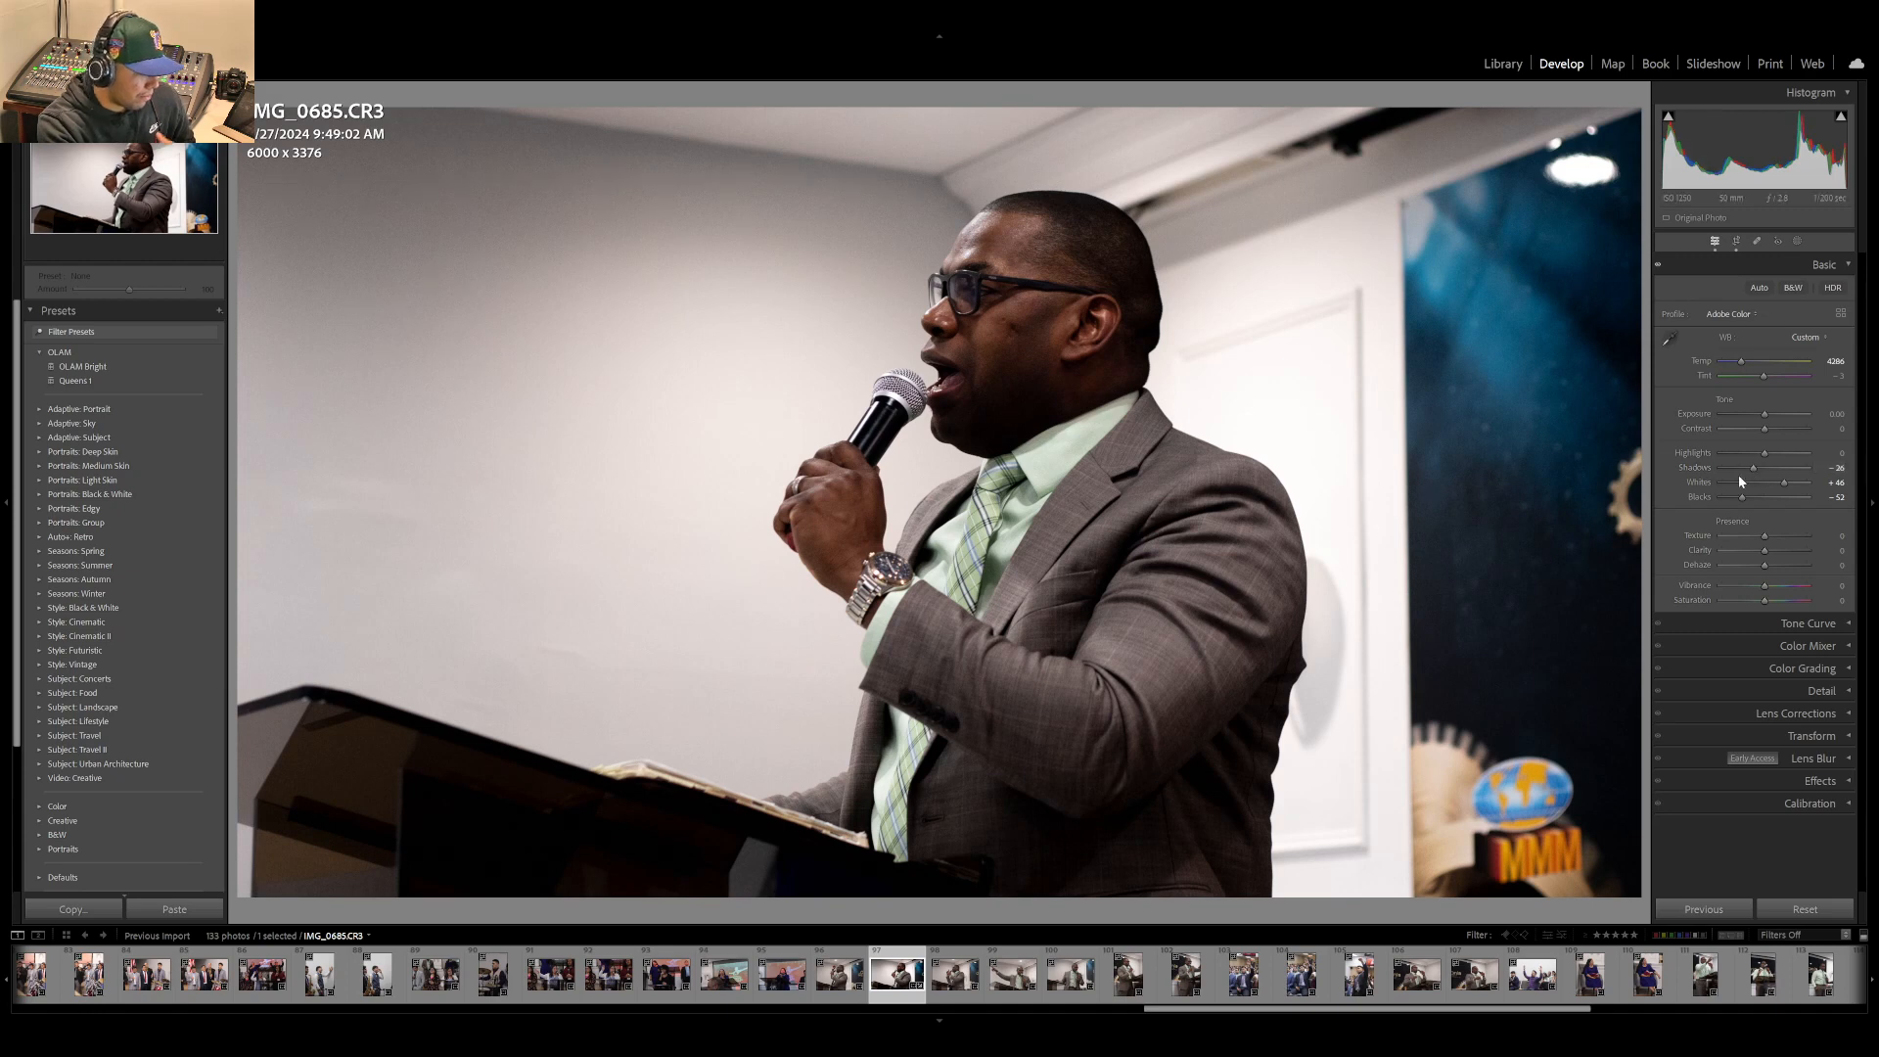
key("backslash")
key("backslash")
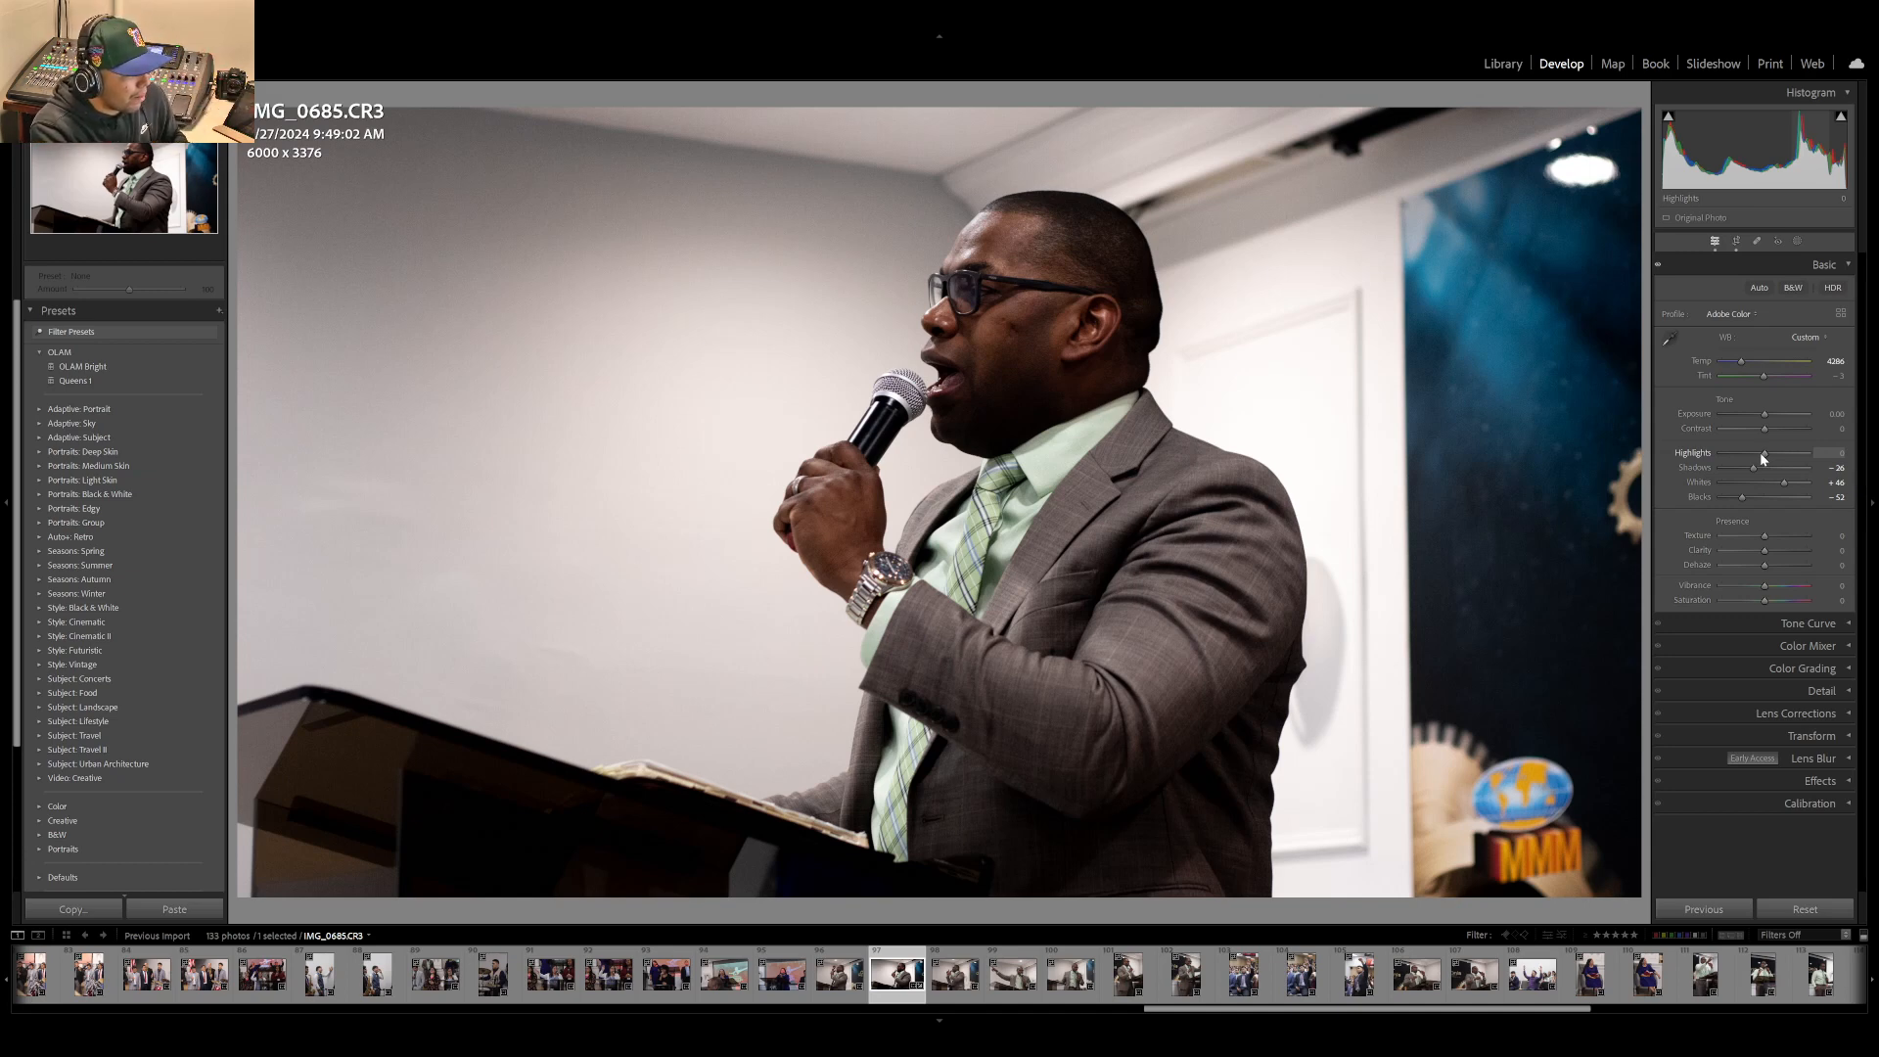
- Lower Highlights to -100 and check the wall and the speaker's suit jacket up close
left_click_drag(1760, 452, 1598, 469)
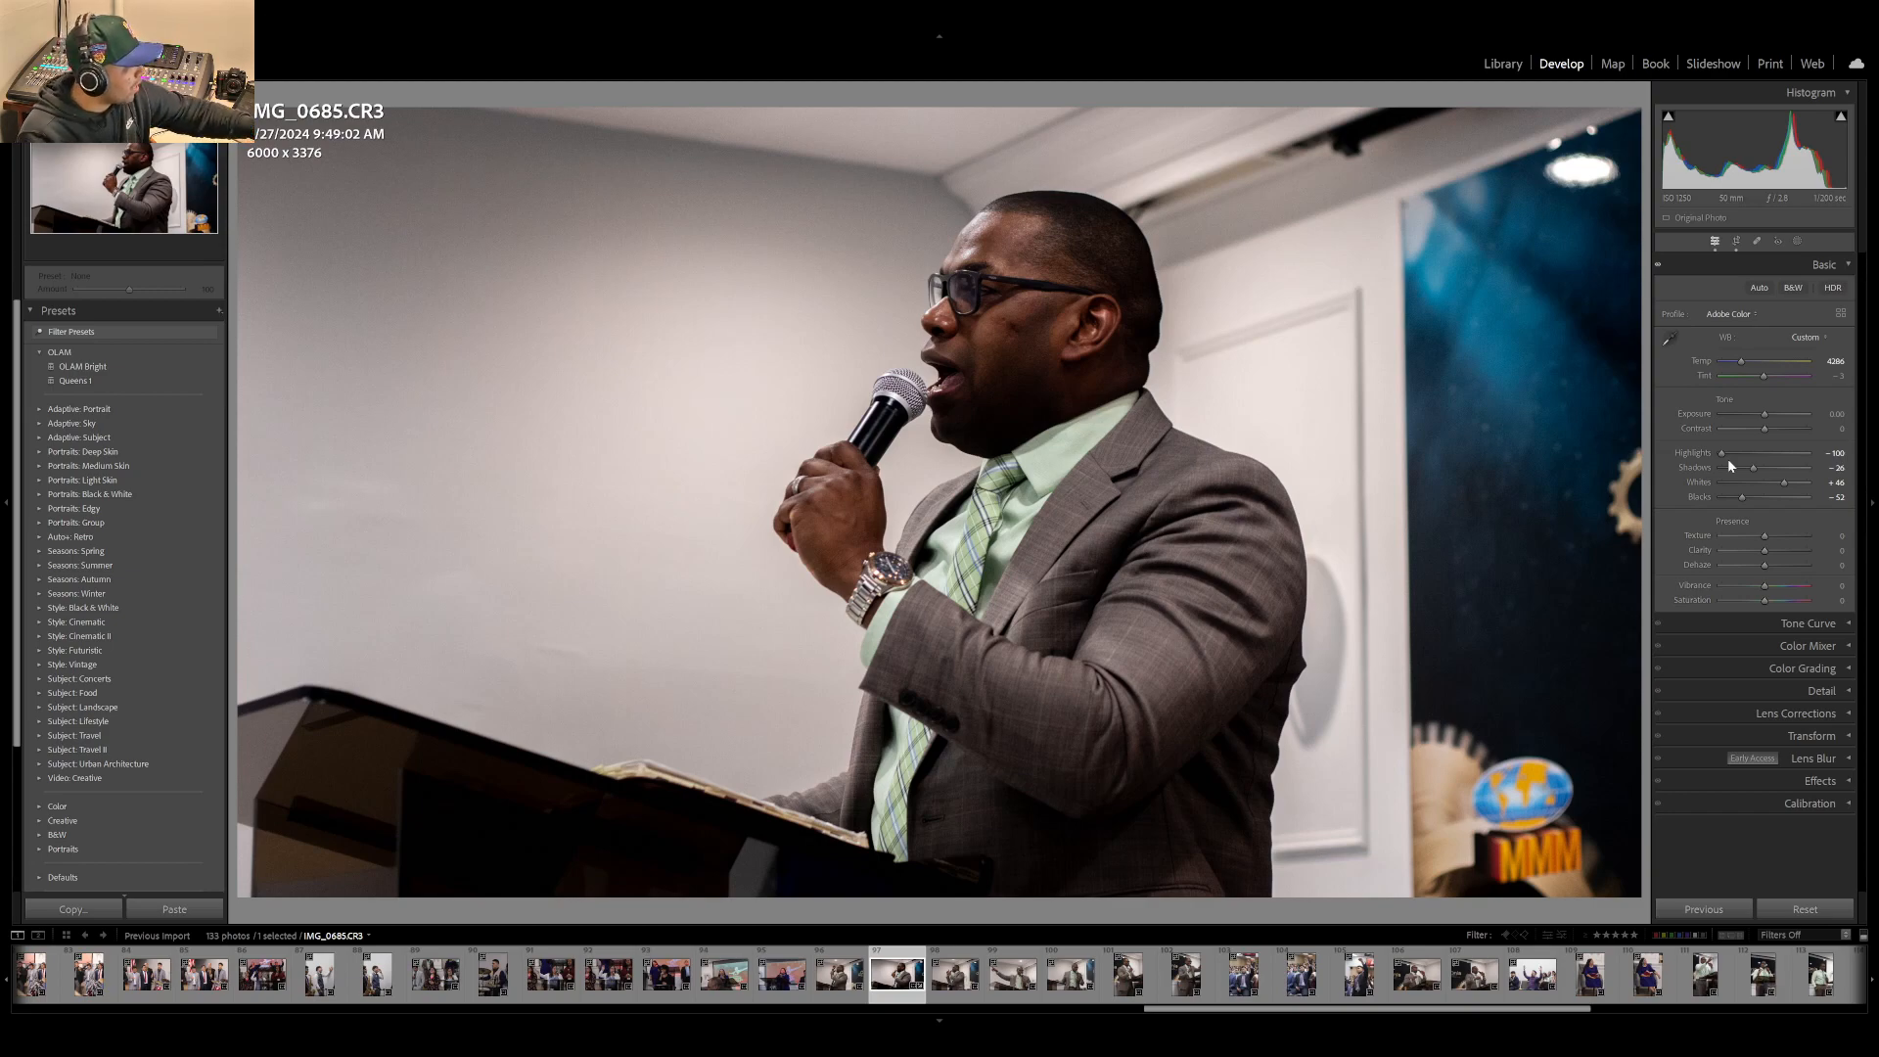
left_click(529, 647)
left_click(558, 671)
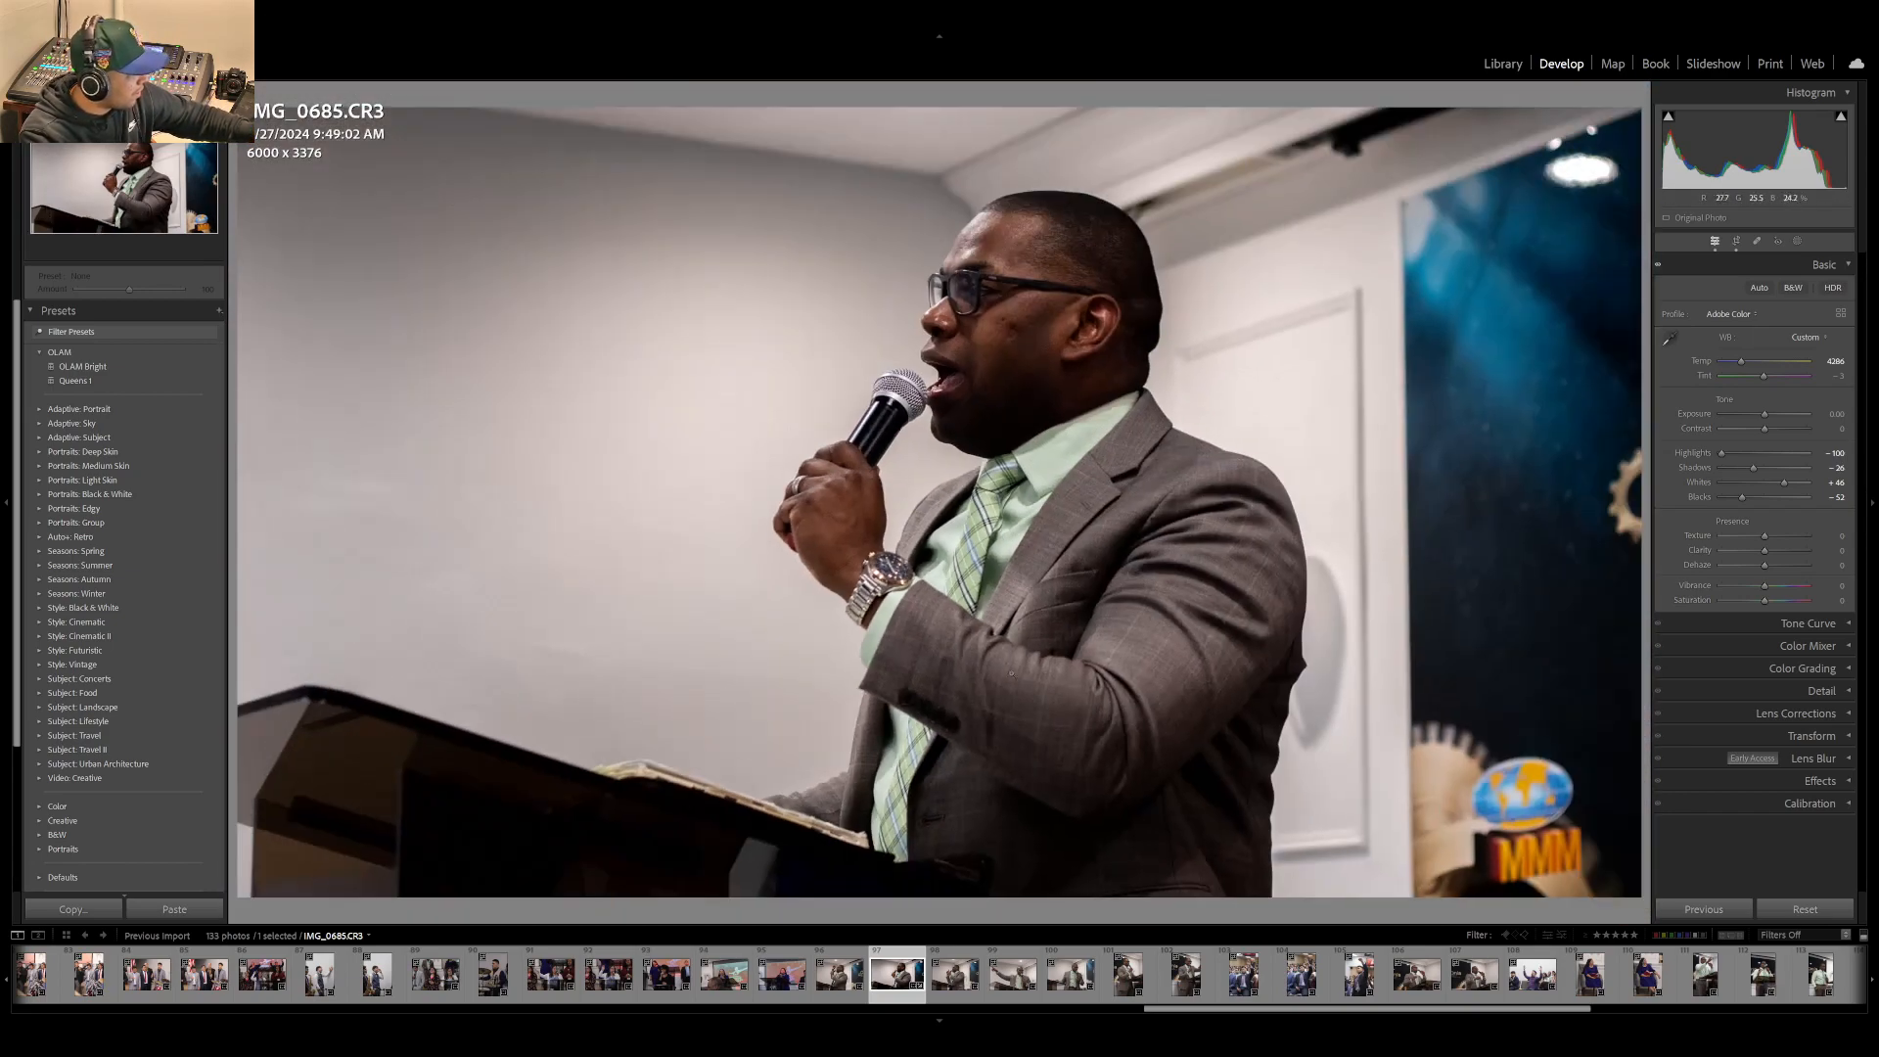
left_click(1197, 603)
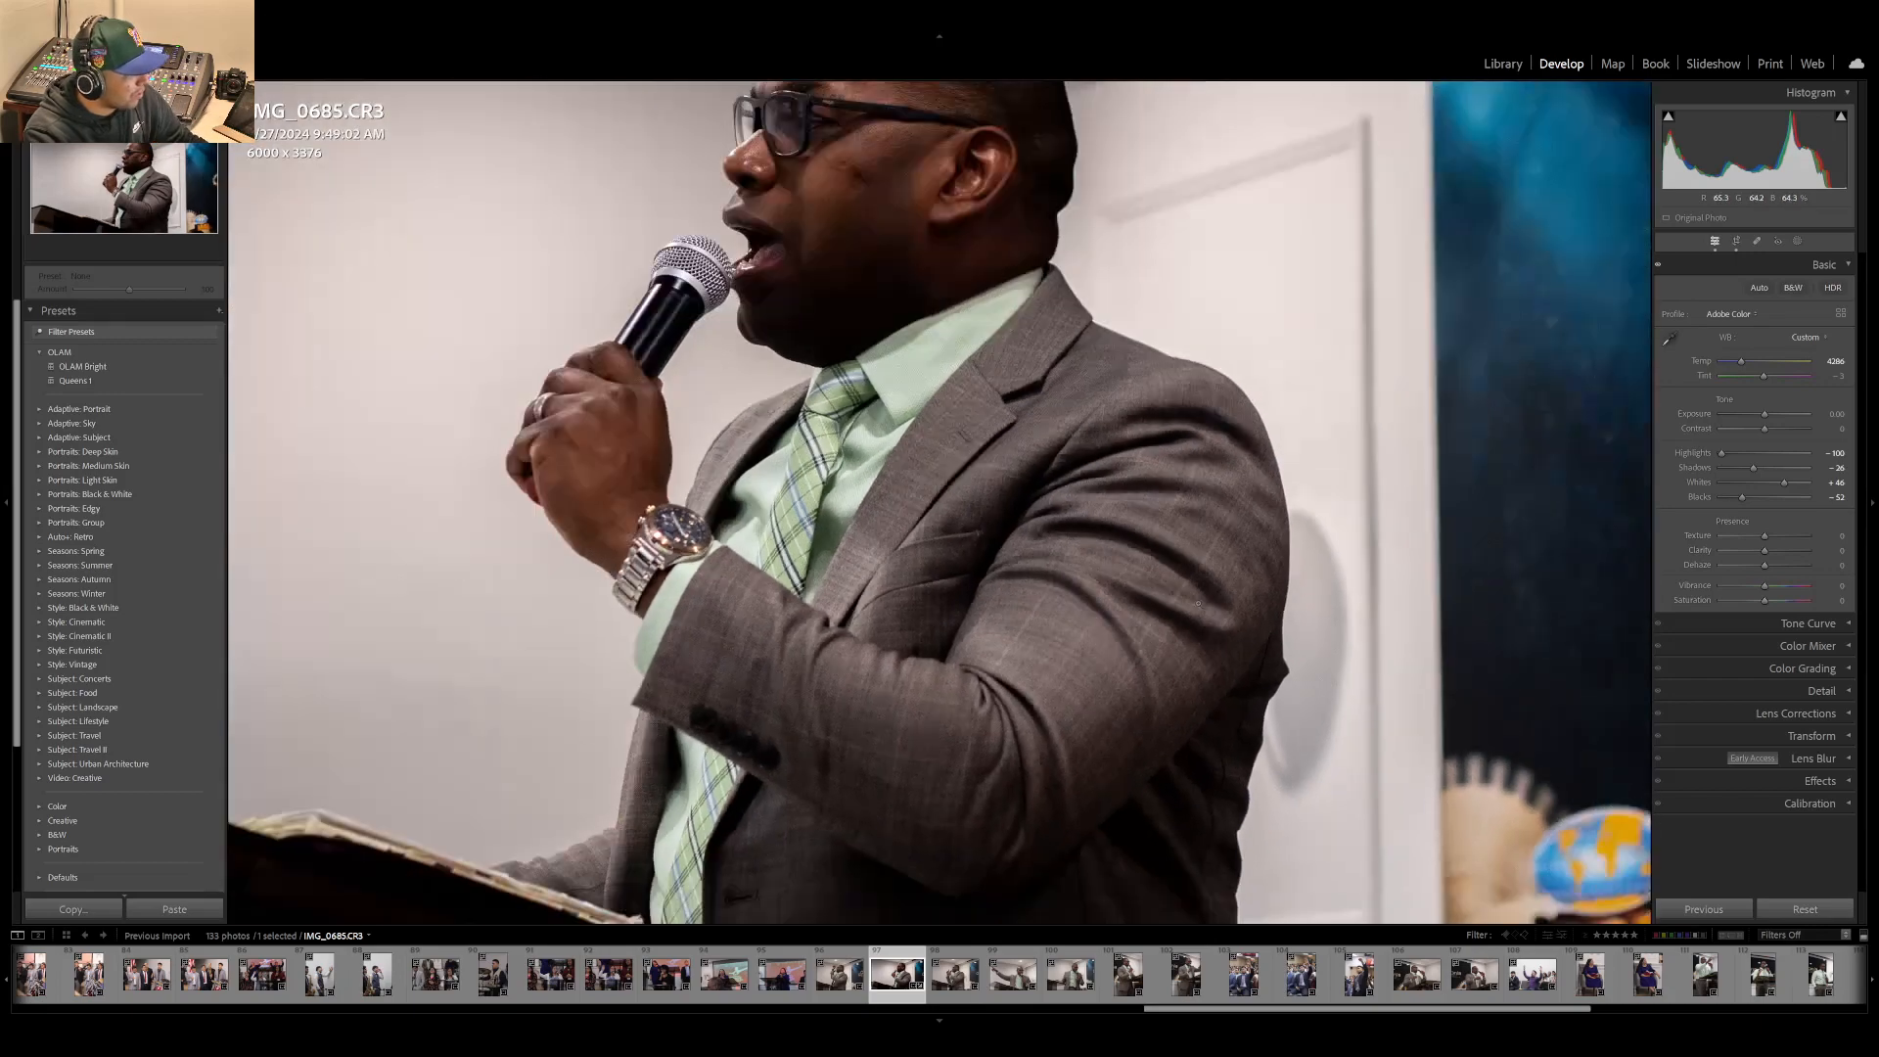
left_click(1198, 603)
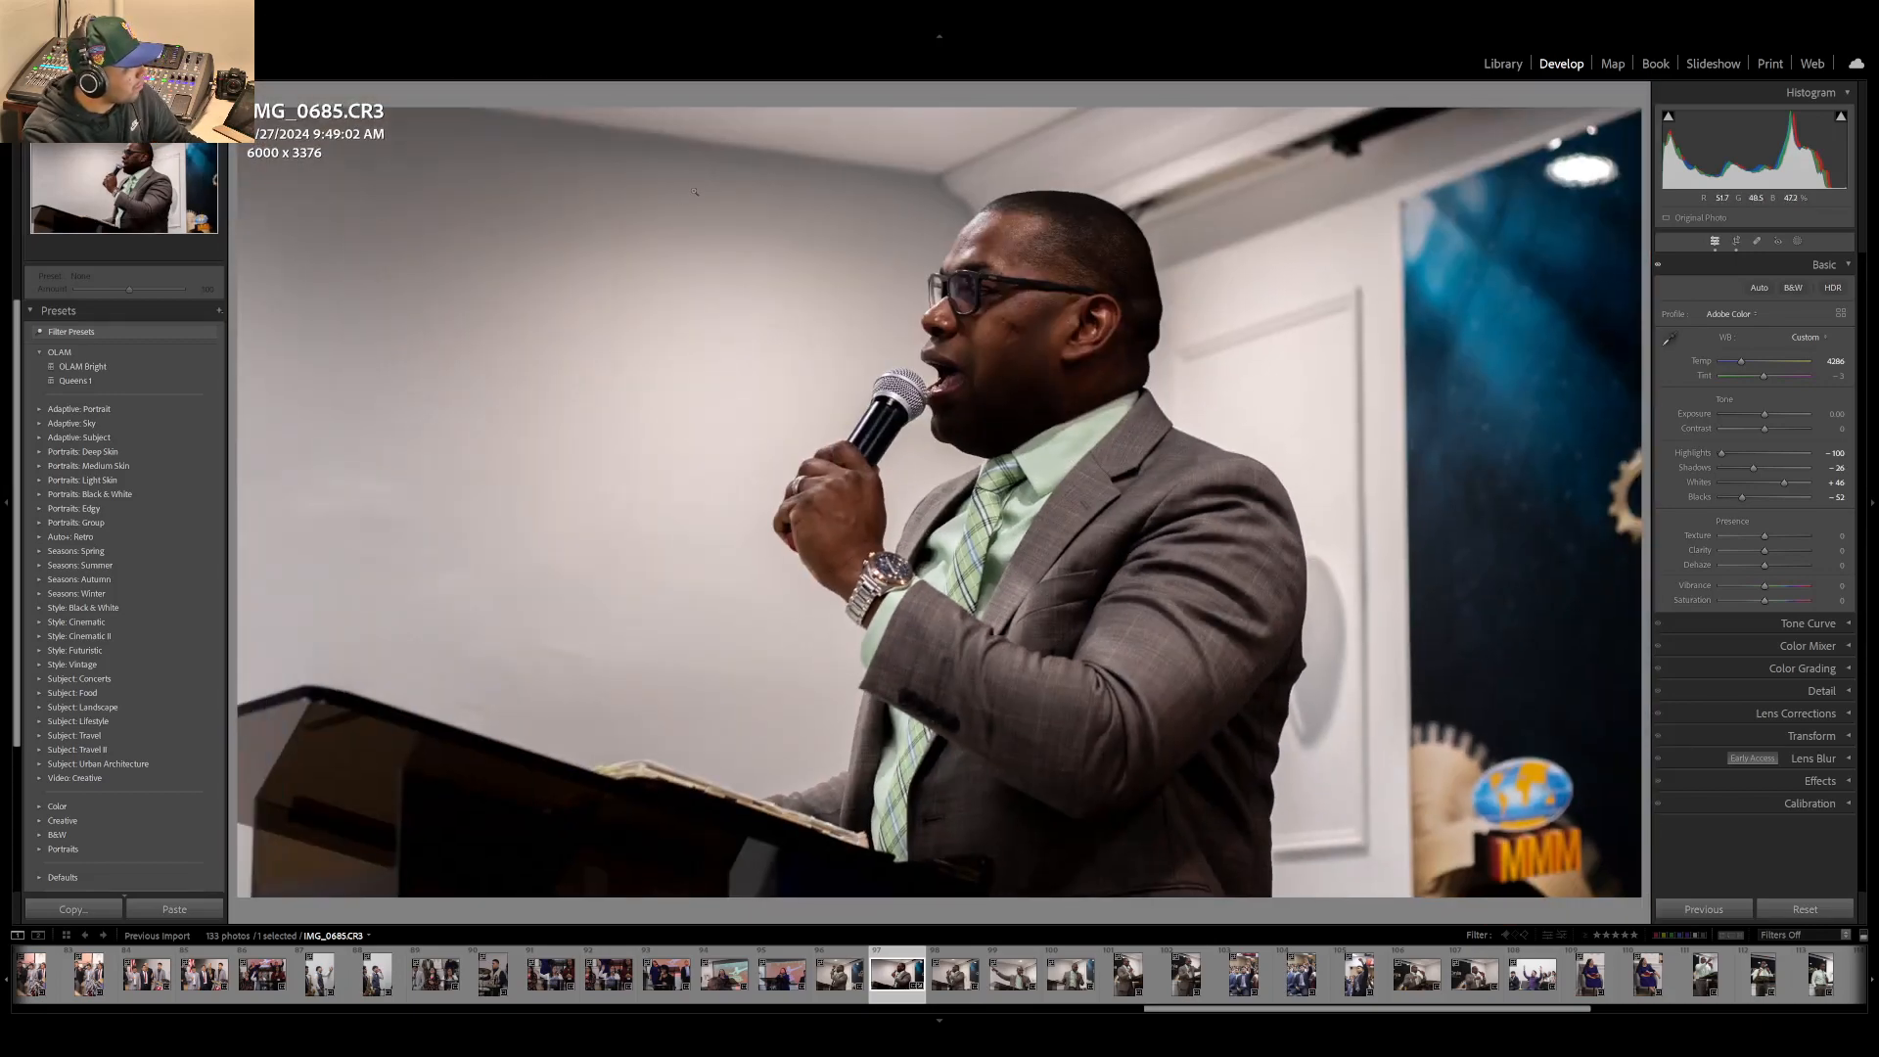
- Try Highlights at +100, examine the bright walls behind the speaker up close, and return Highlights to -100
left_click_drag(1721, 453, 1806, 453)
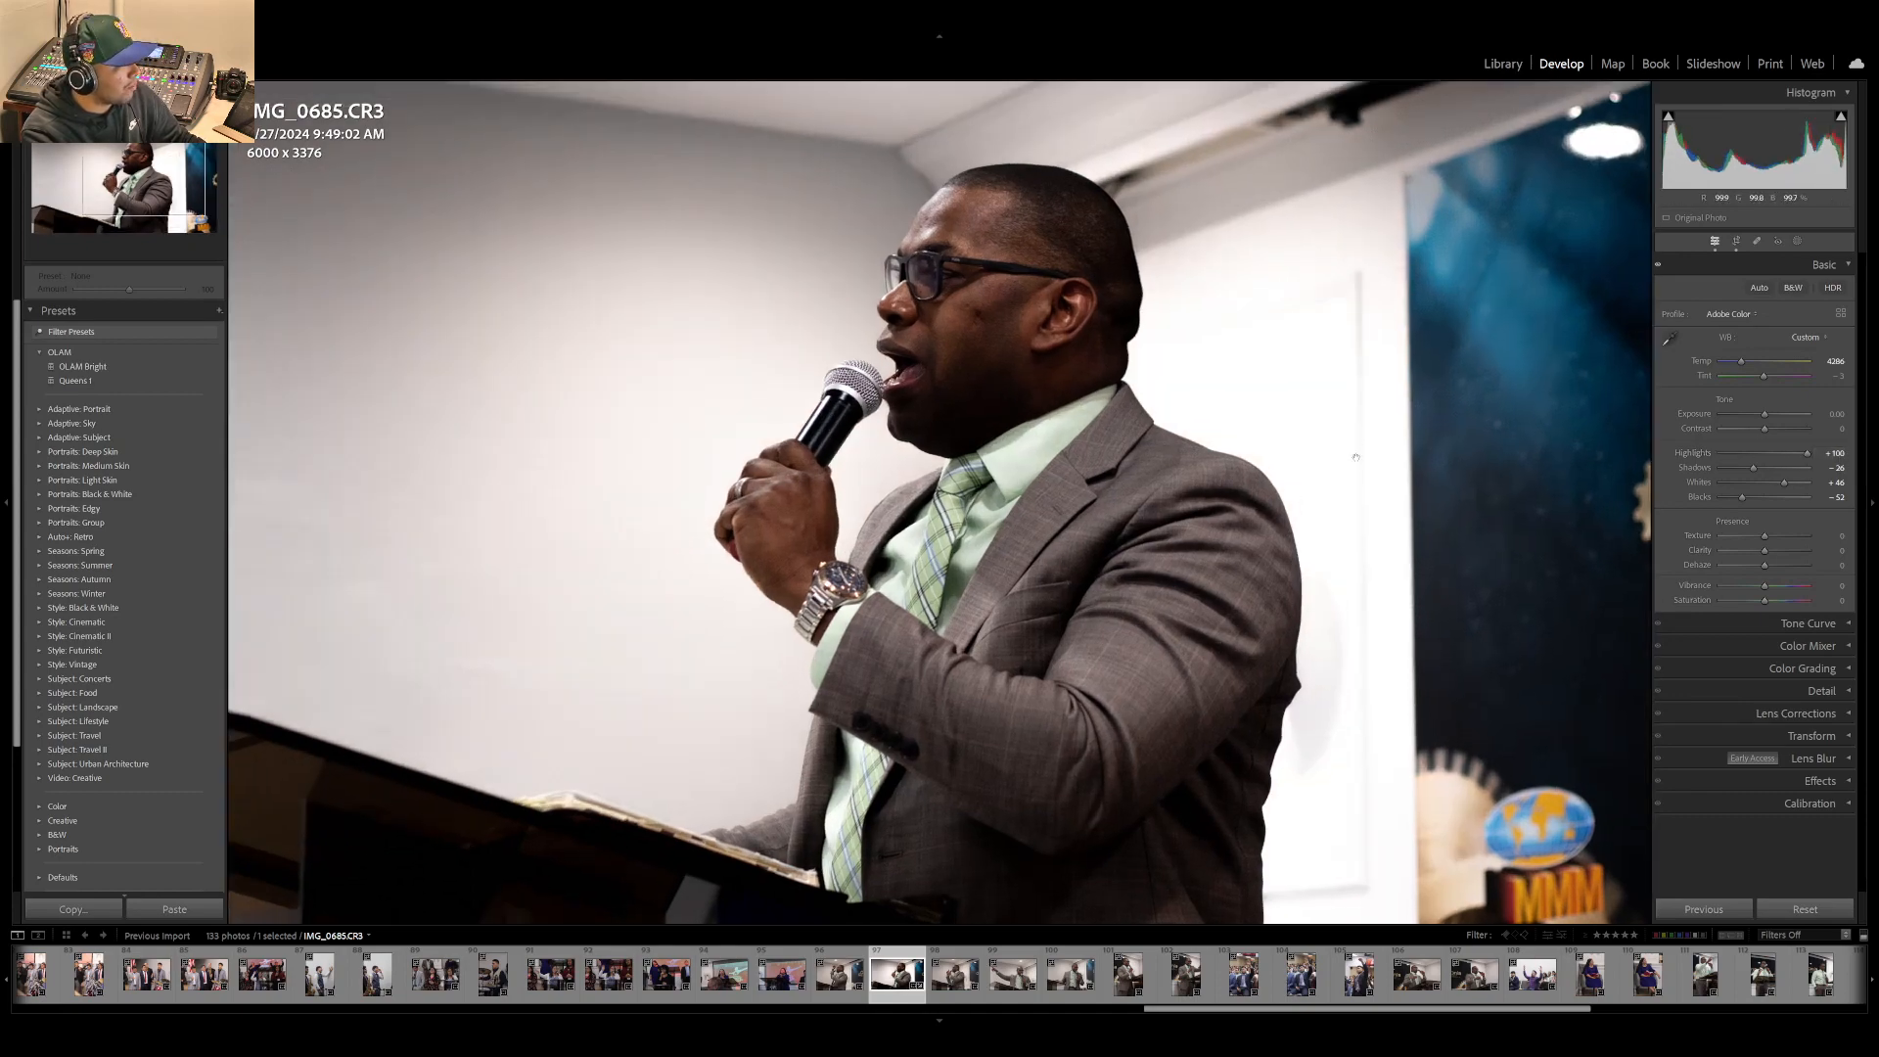
left_click(1301, 449)
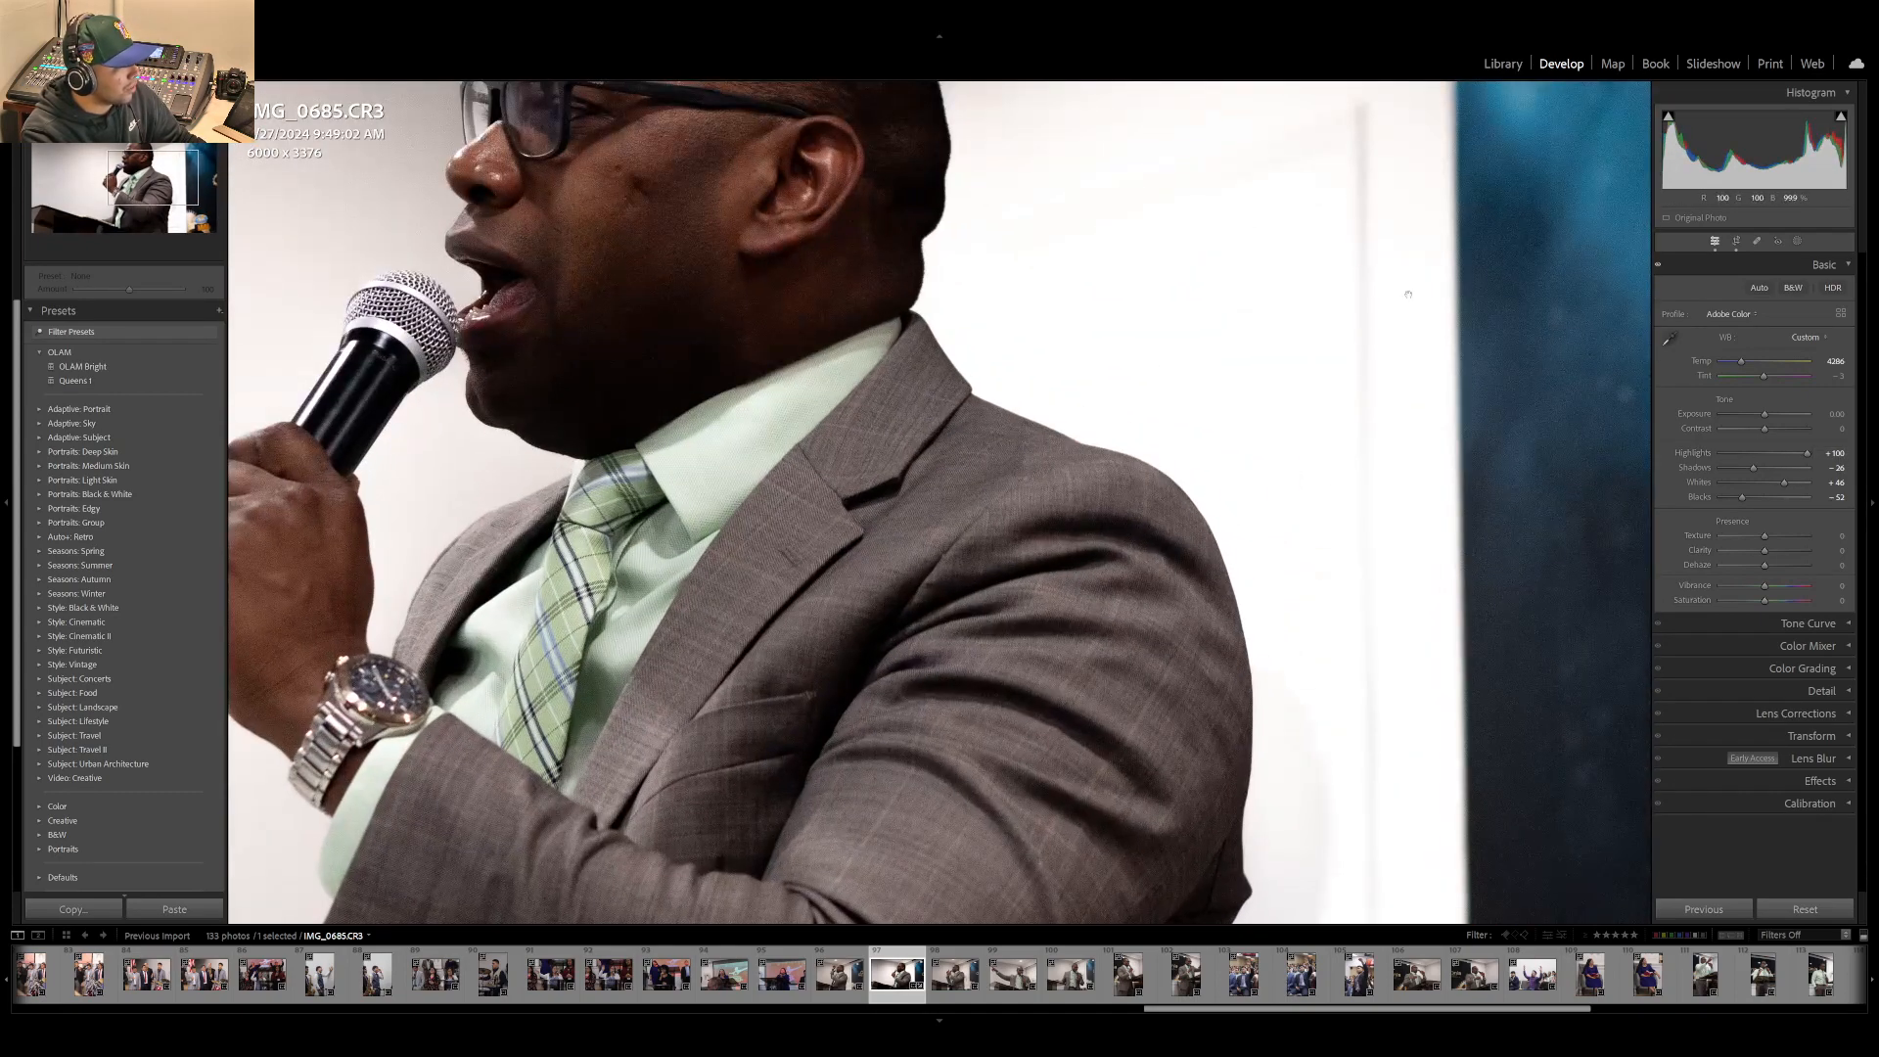
left_click(1408, 294)
left_click(483, 671)
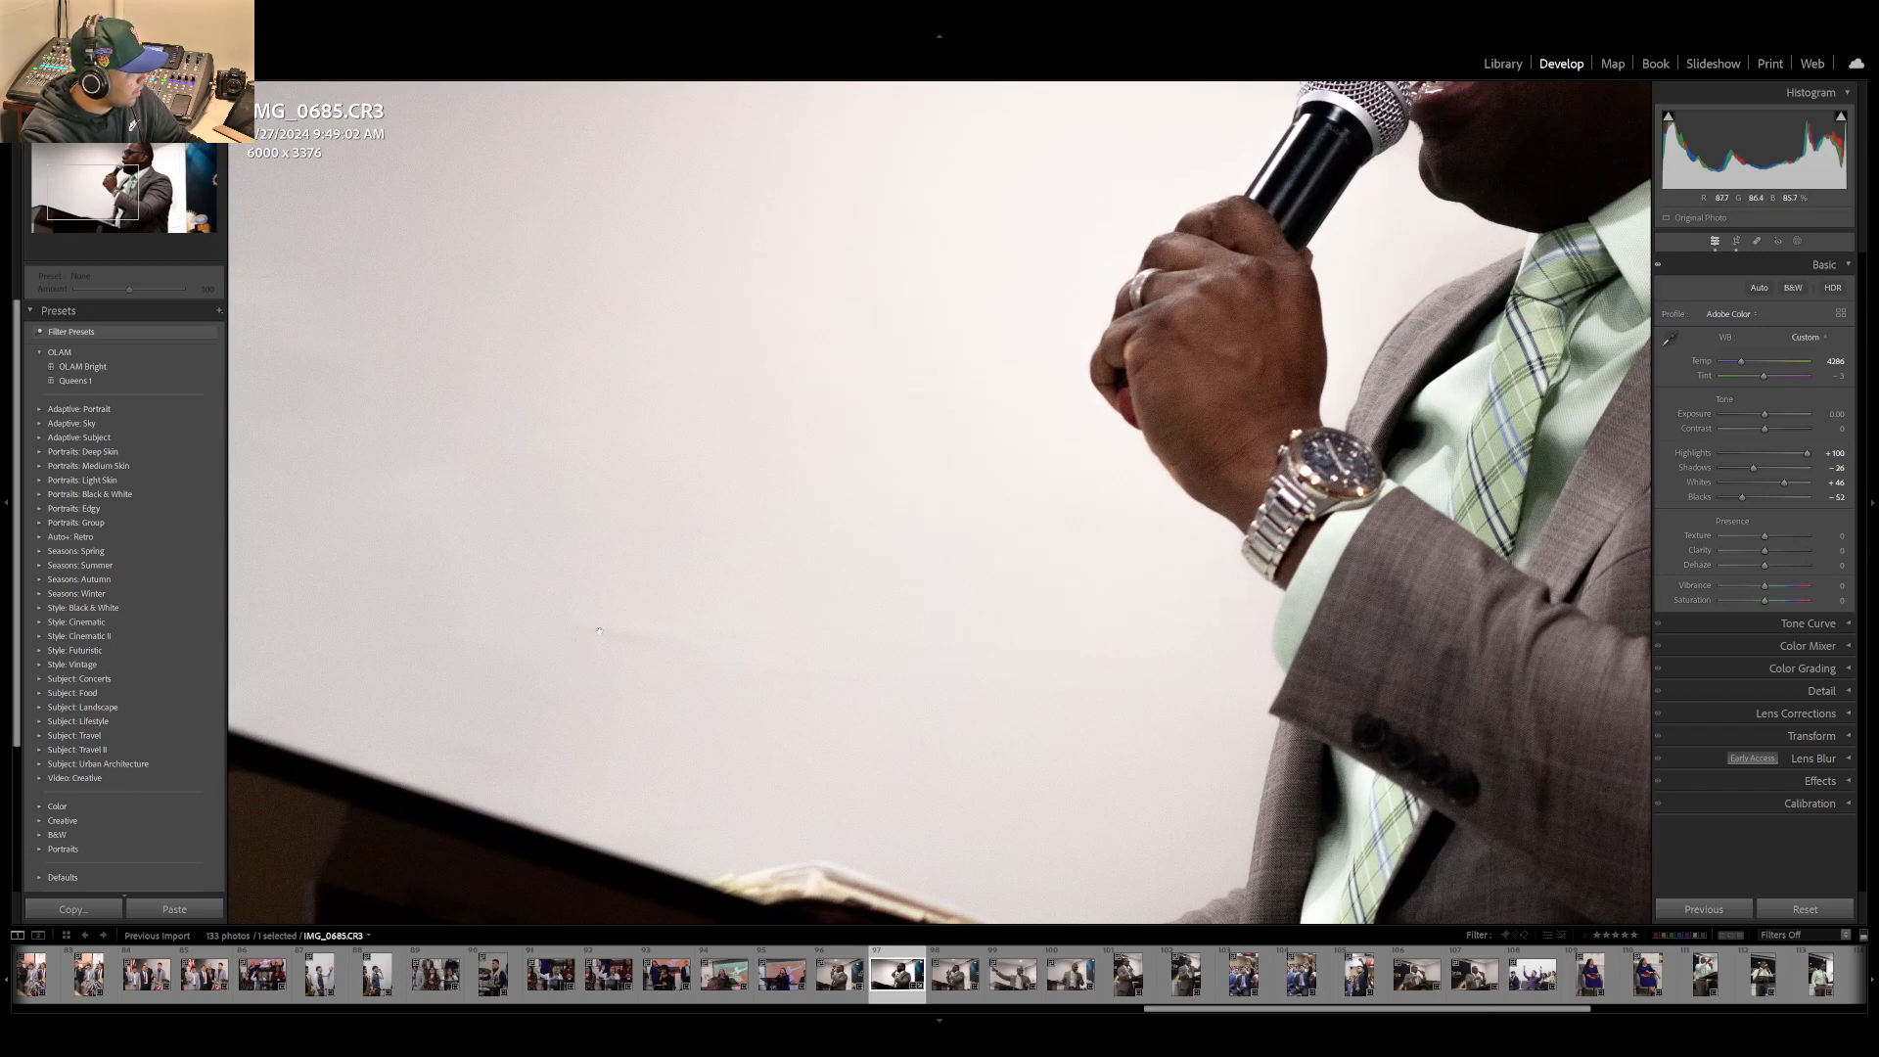
left_click(599, 631)
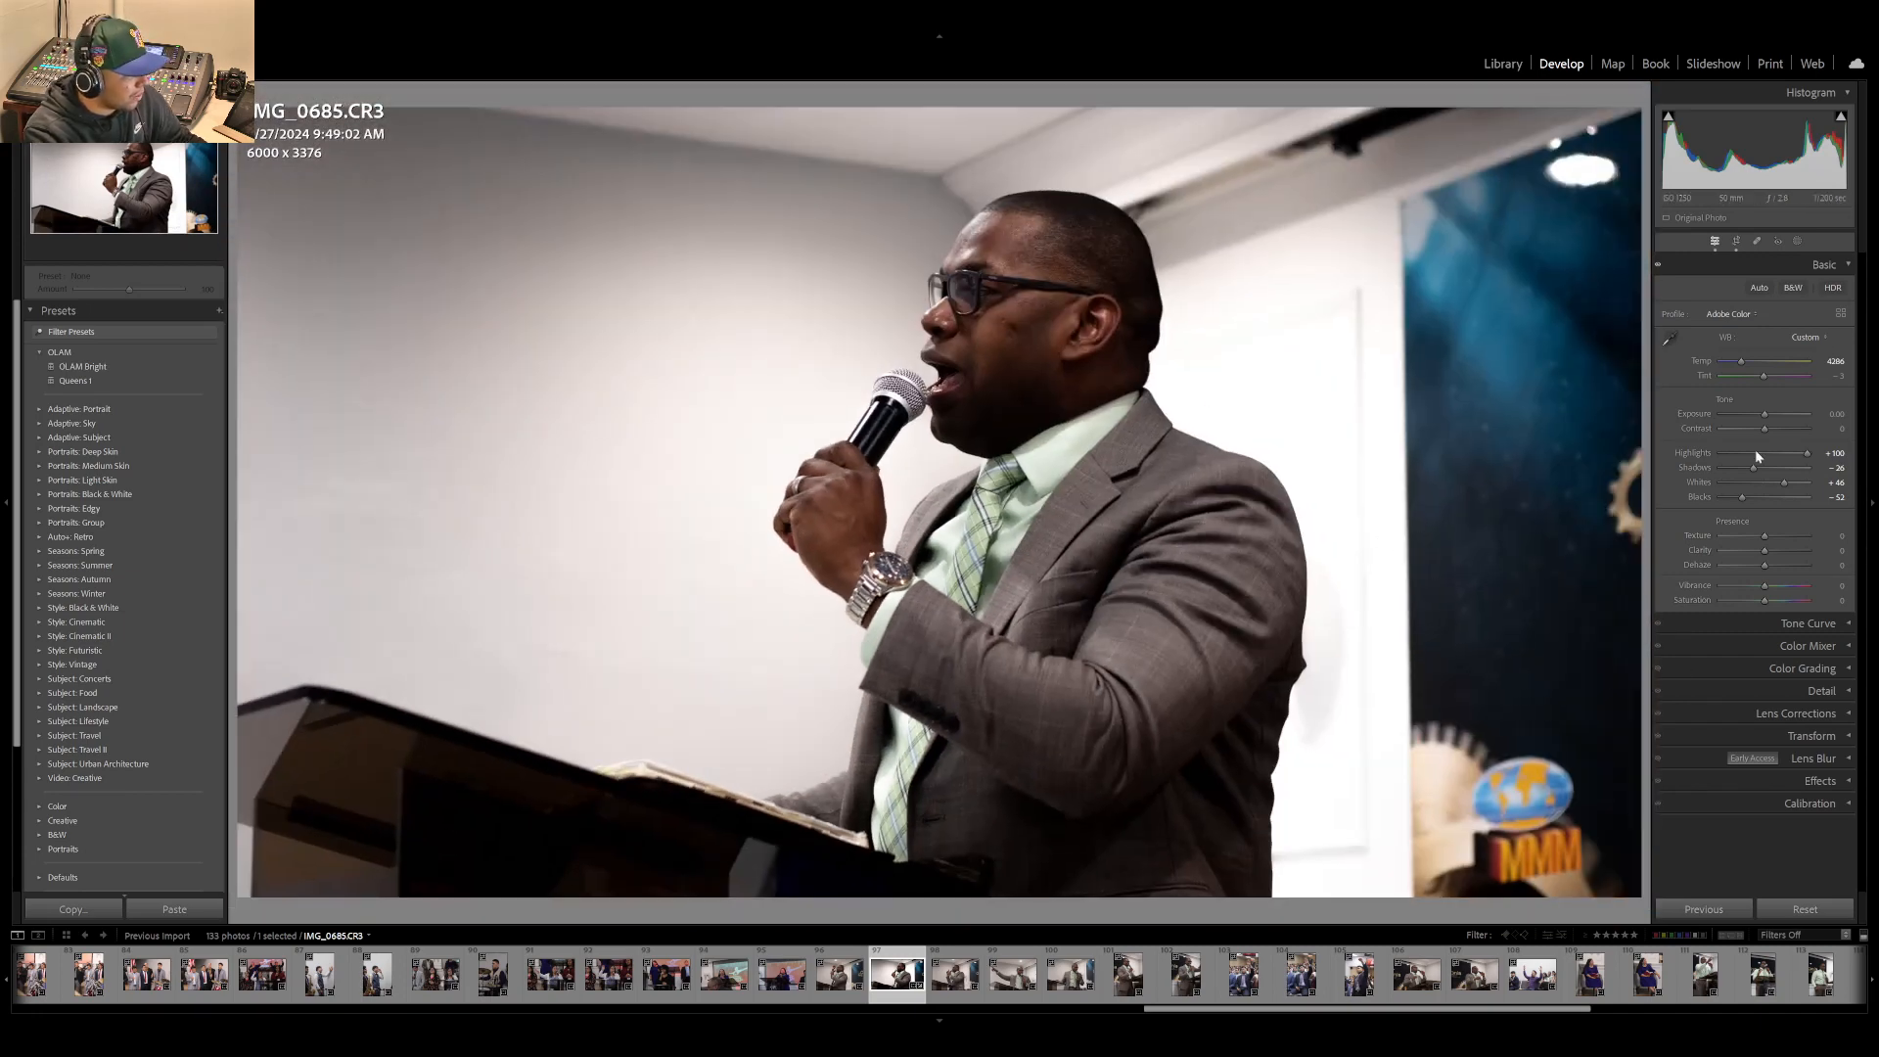
left_click_drag(1785, 454, 1671, 454)
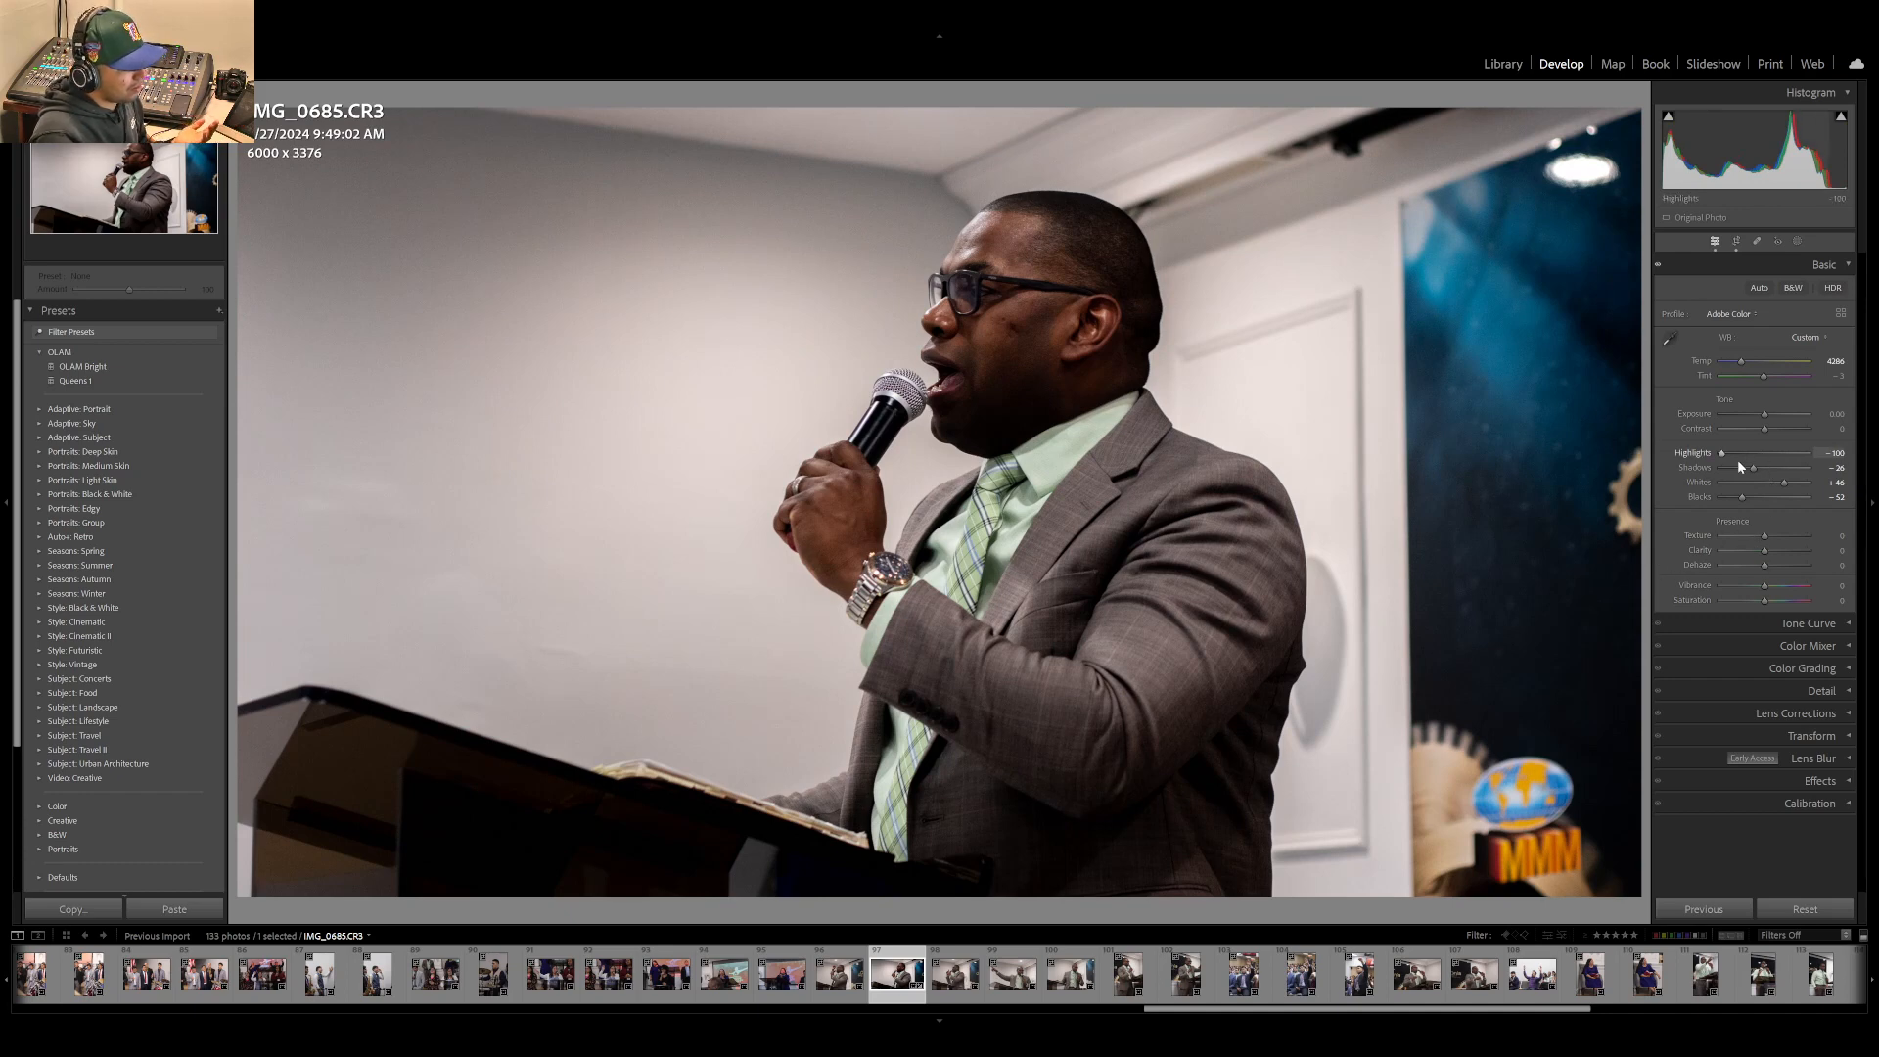
- Set the photo's Highlights to +47 and compare the edited version with the unedited one
left_click_drag(1743, 460, 1770, 456)
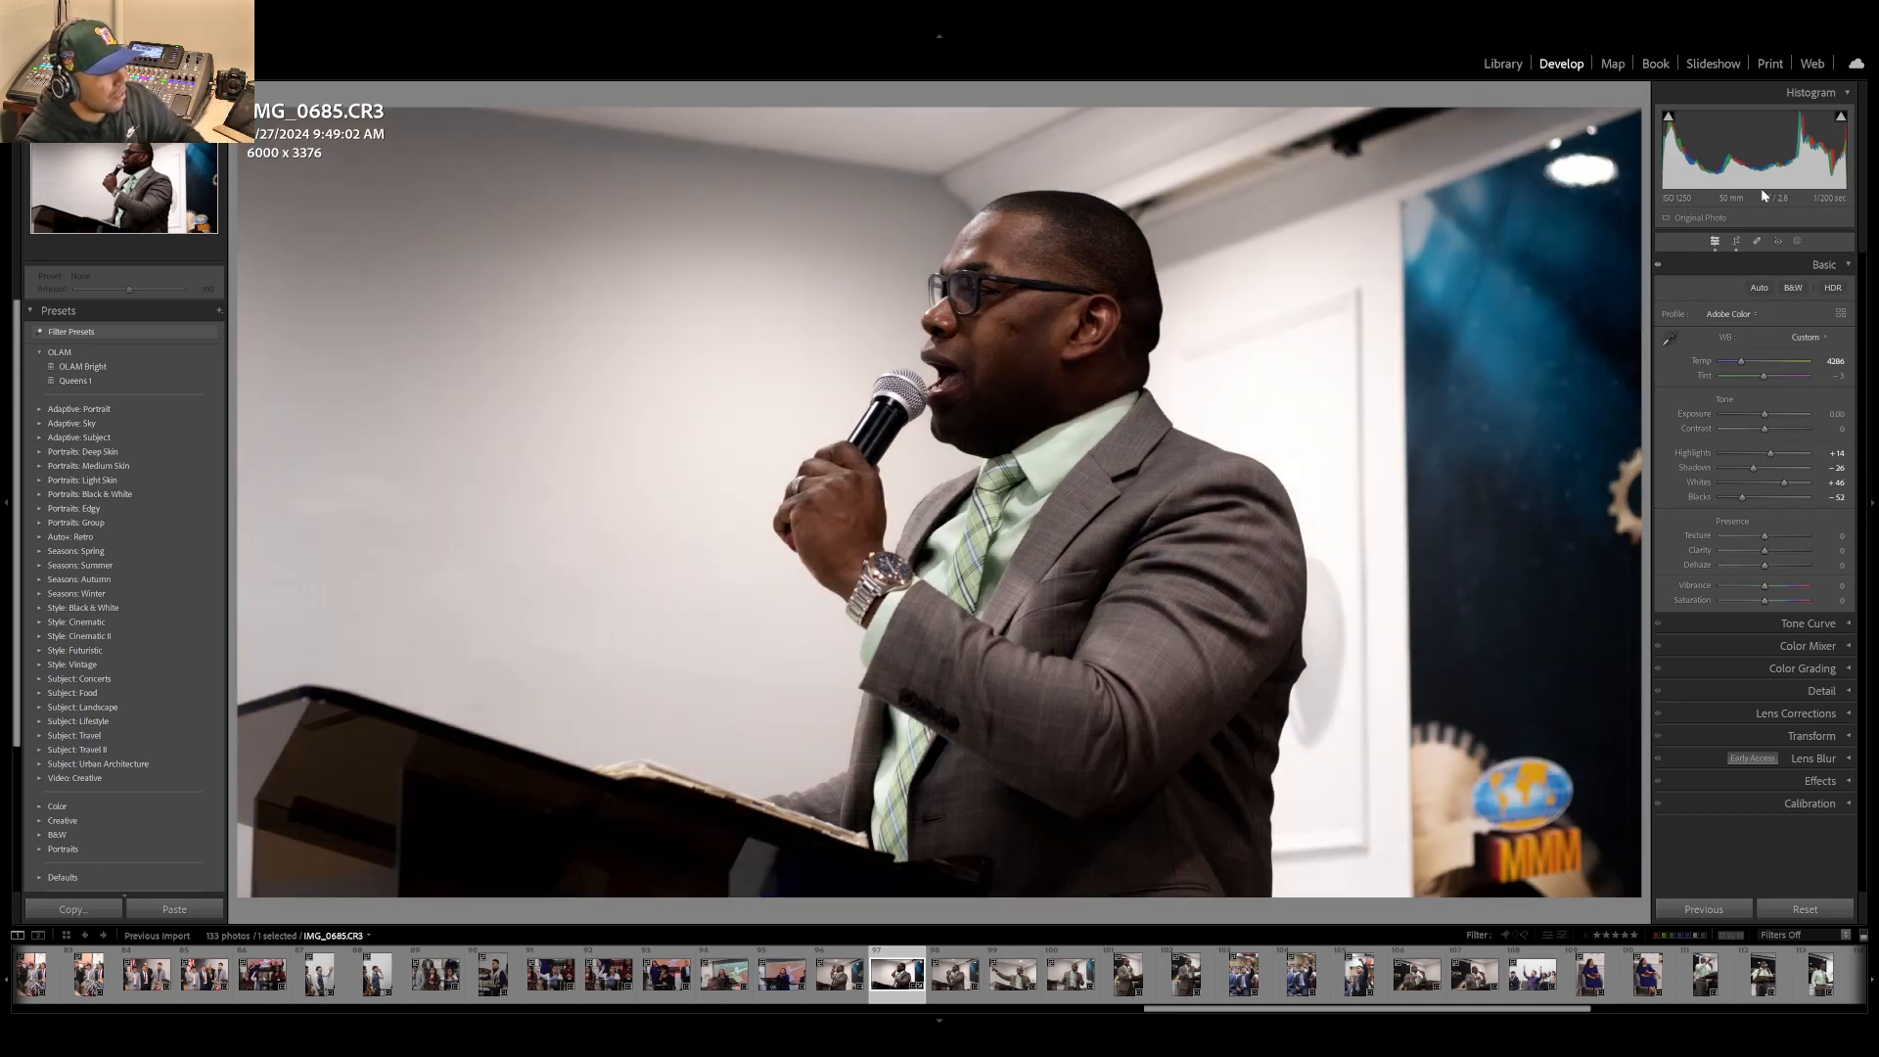
mouse_move(1767, 455)
left_mouse_down()
mouse_move(1785, 455)
mouse_move(1729, 454)
mouse_move(1808, 452)
mouse_move(1700, 456)
mouse_move(1815, 441)
mouse_move(1738, 446)
mouse_move(1772, 446)
left_mouse_up()
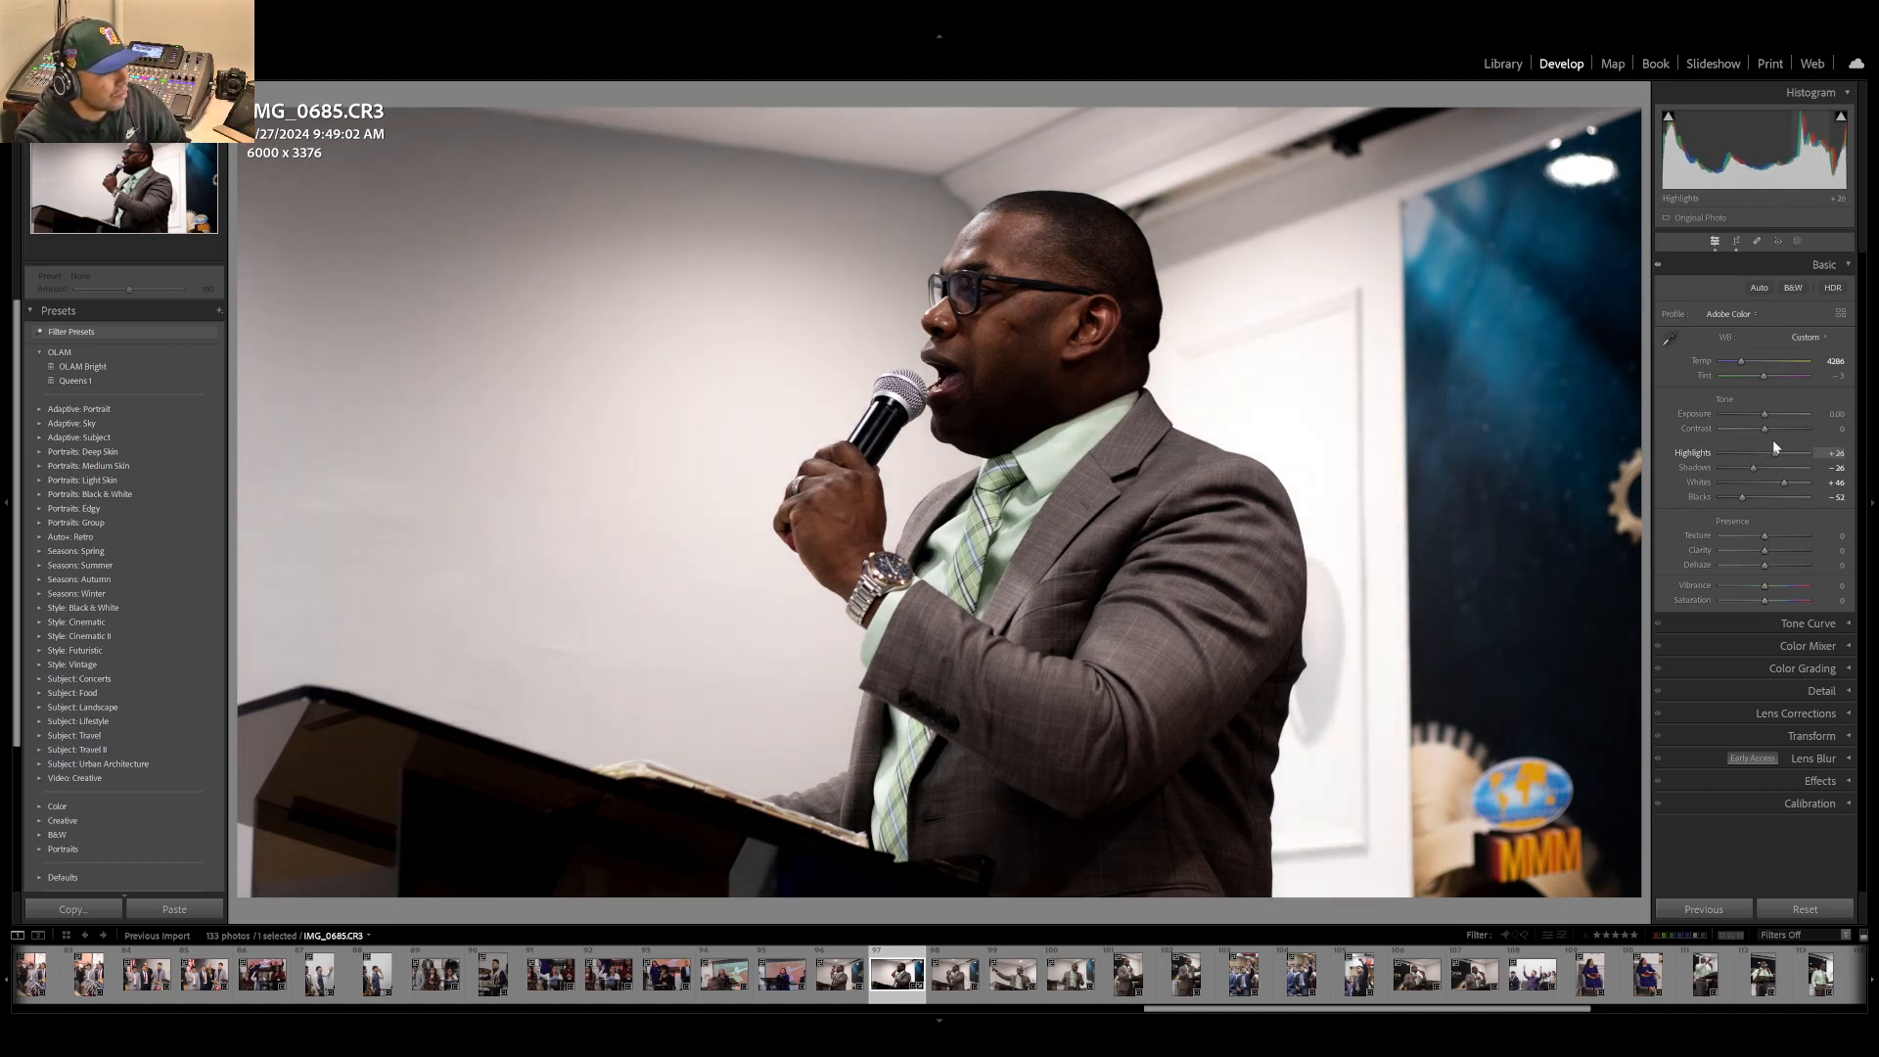
left_click_drag(1772, 441, 1767, 447)
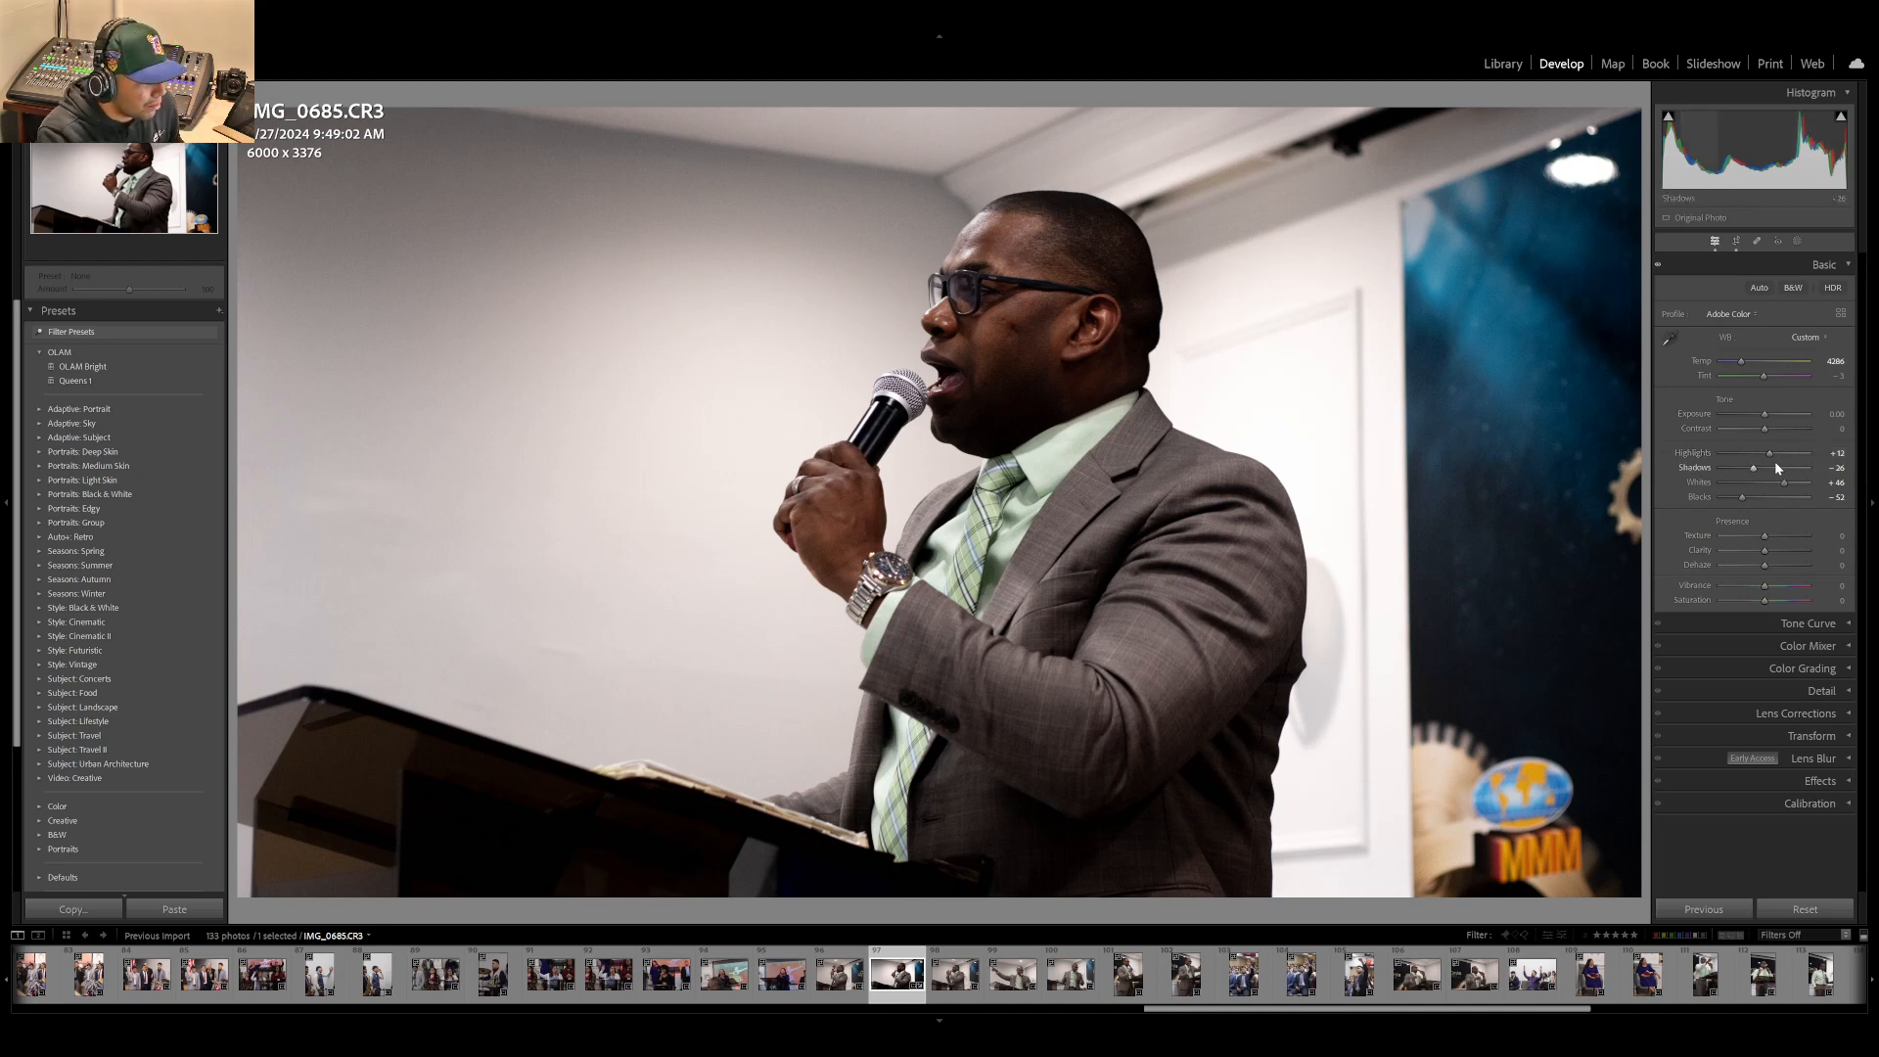
left_click_drag(1779, 454, 1785, 454)
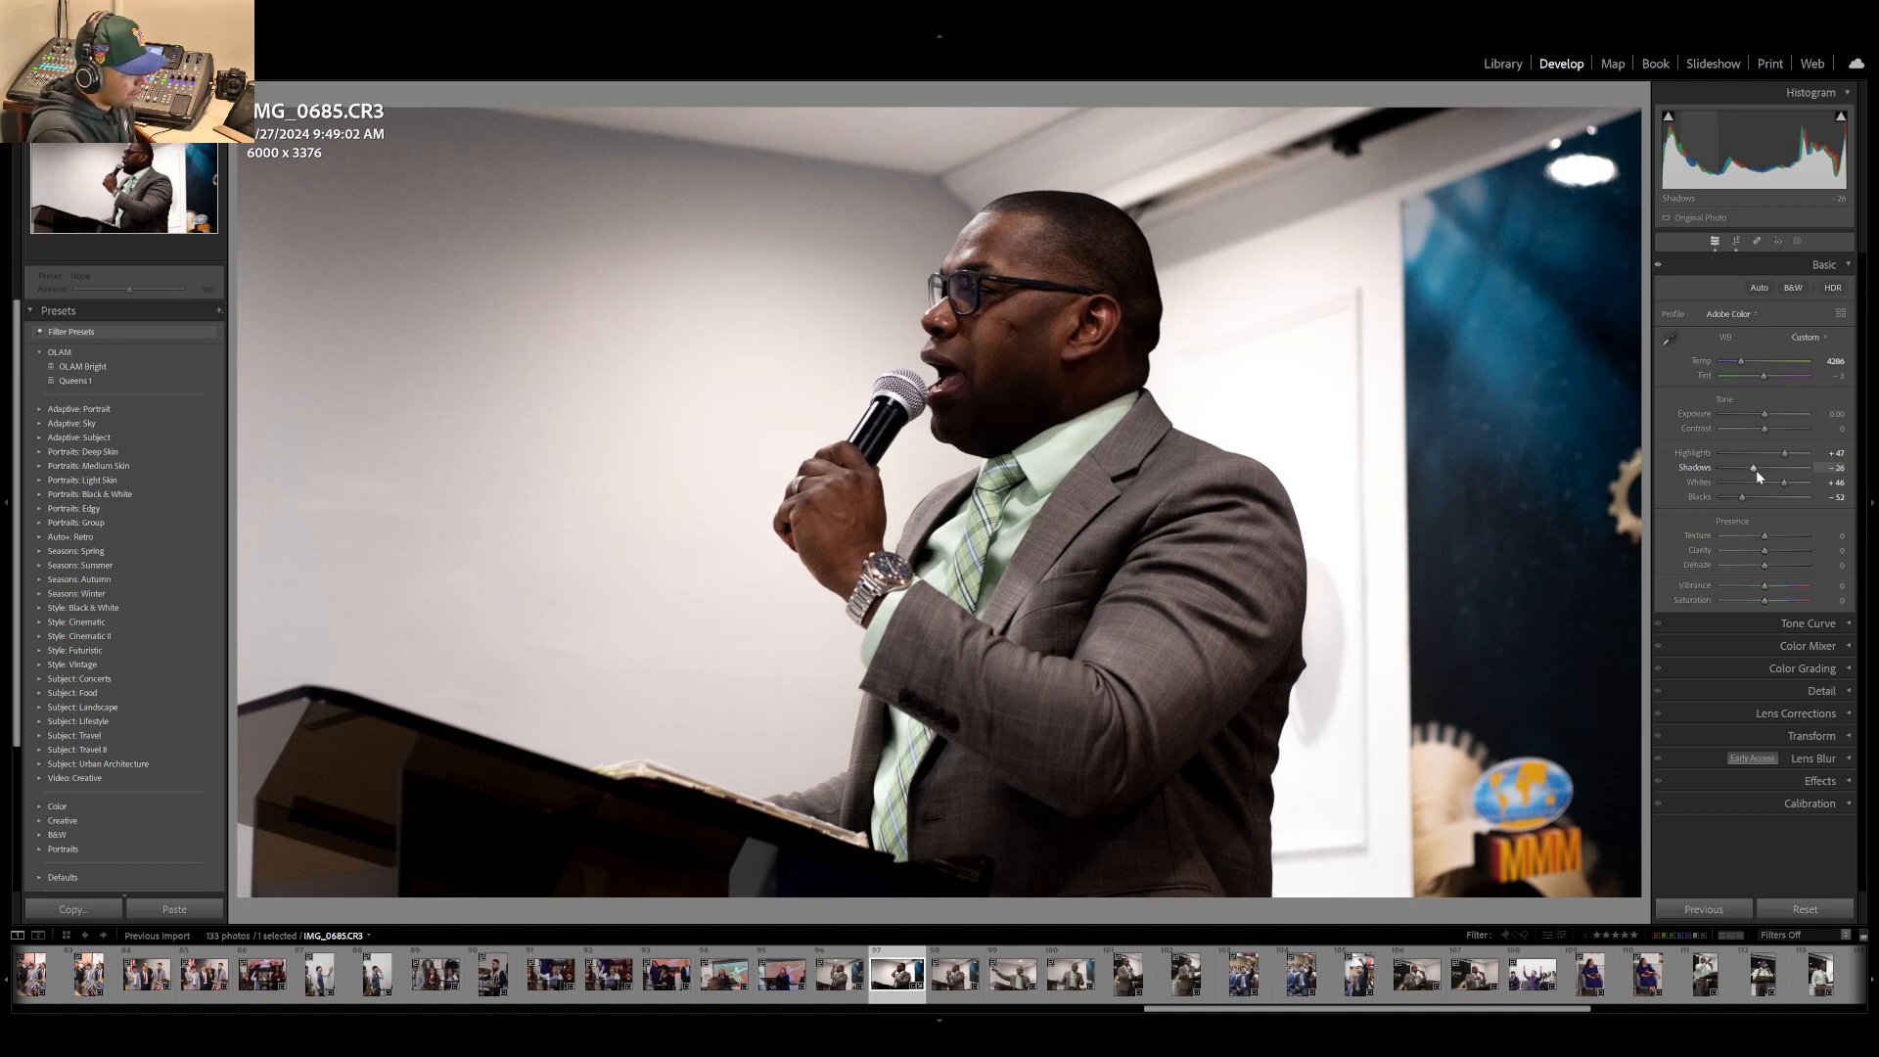
key("backslash")
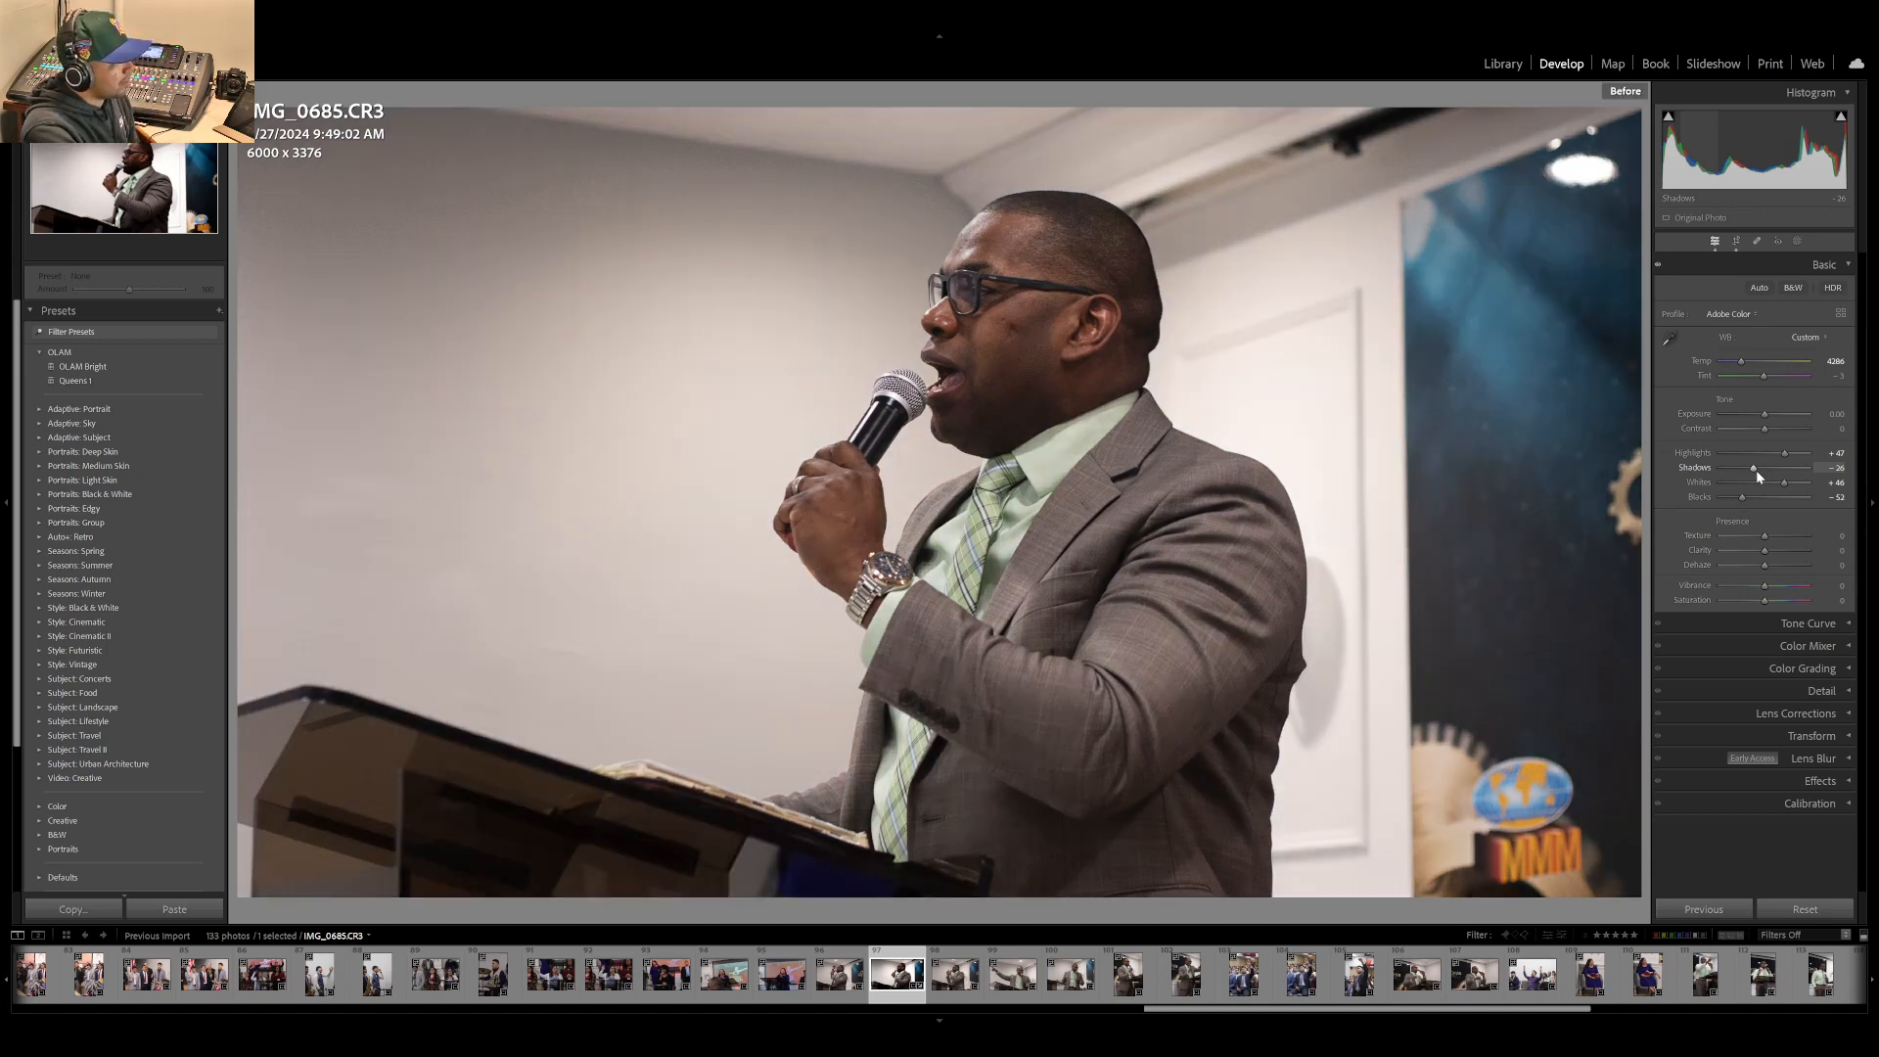
key("backslash")
key("backslash")
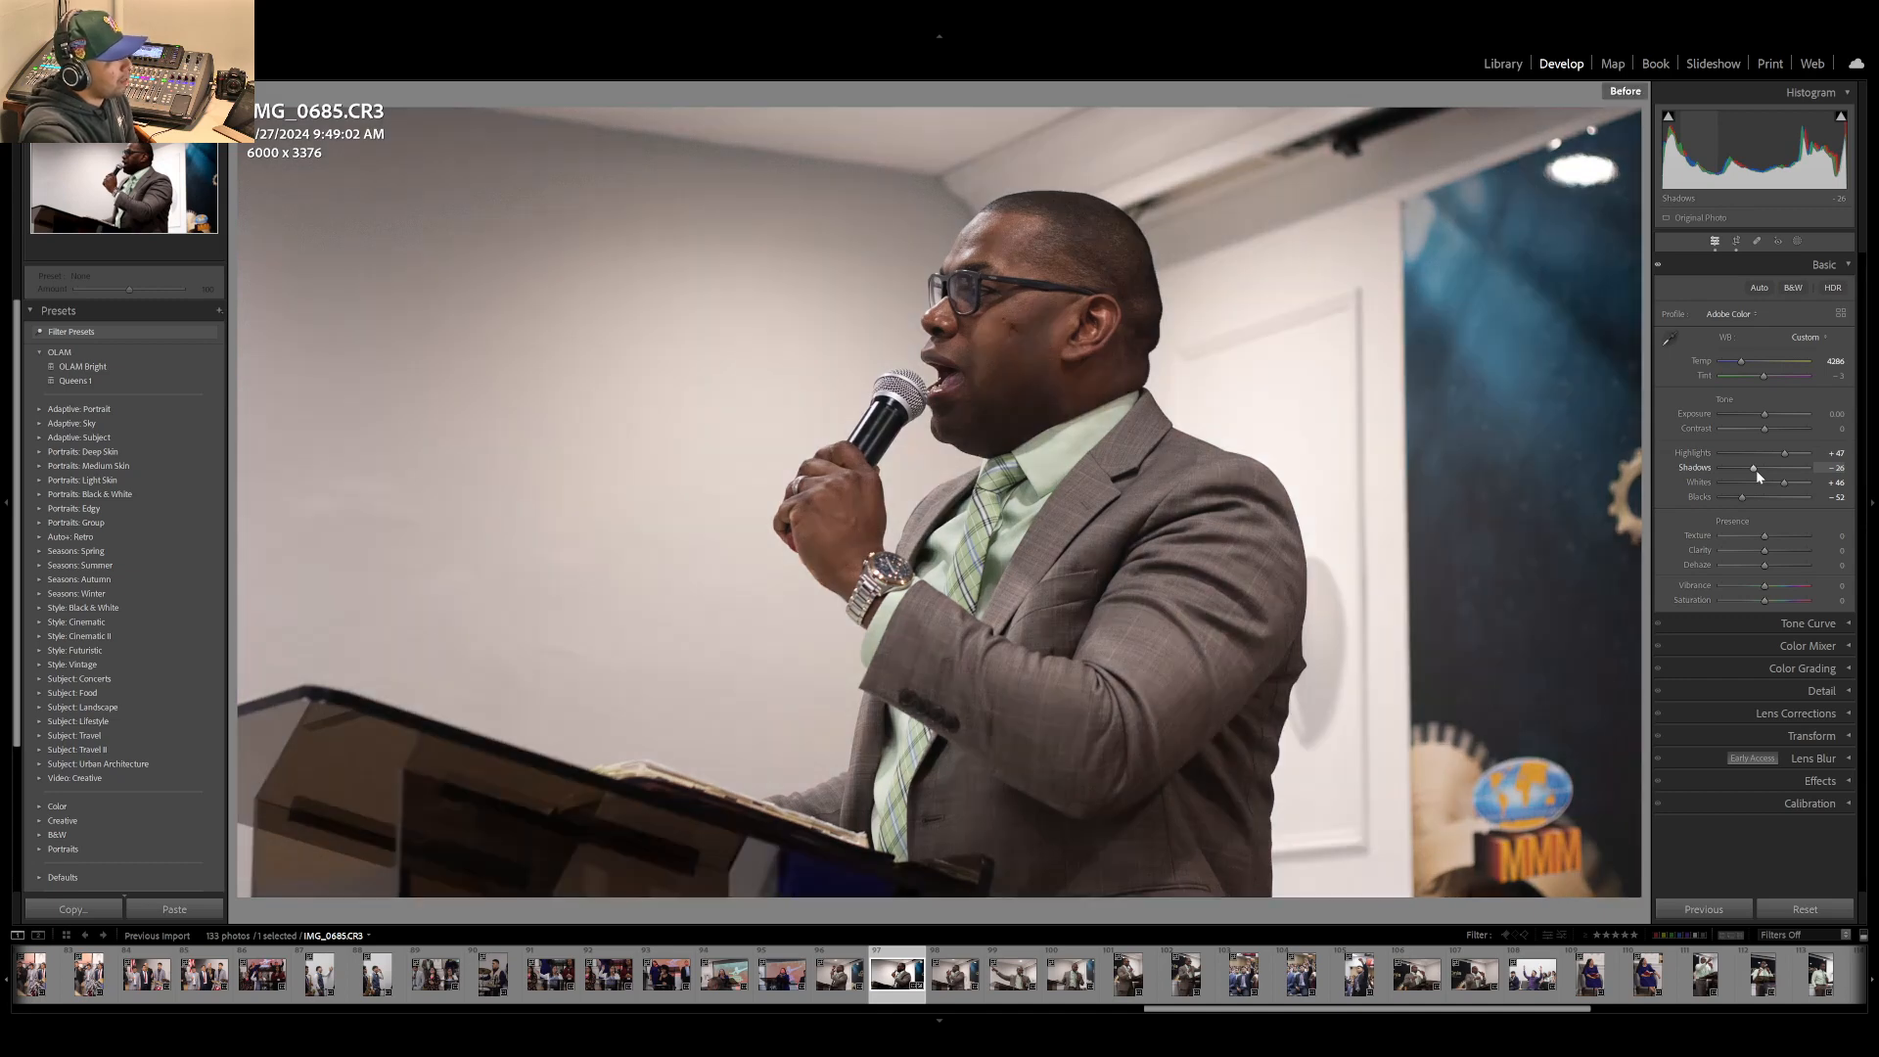
key("backslash")
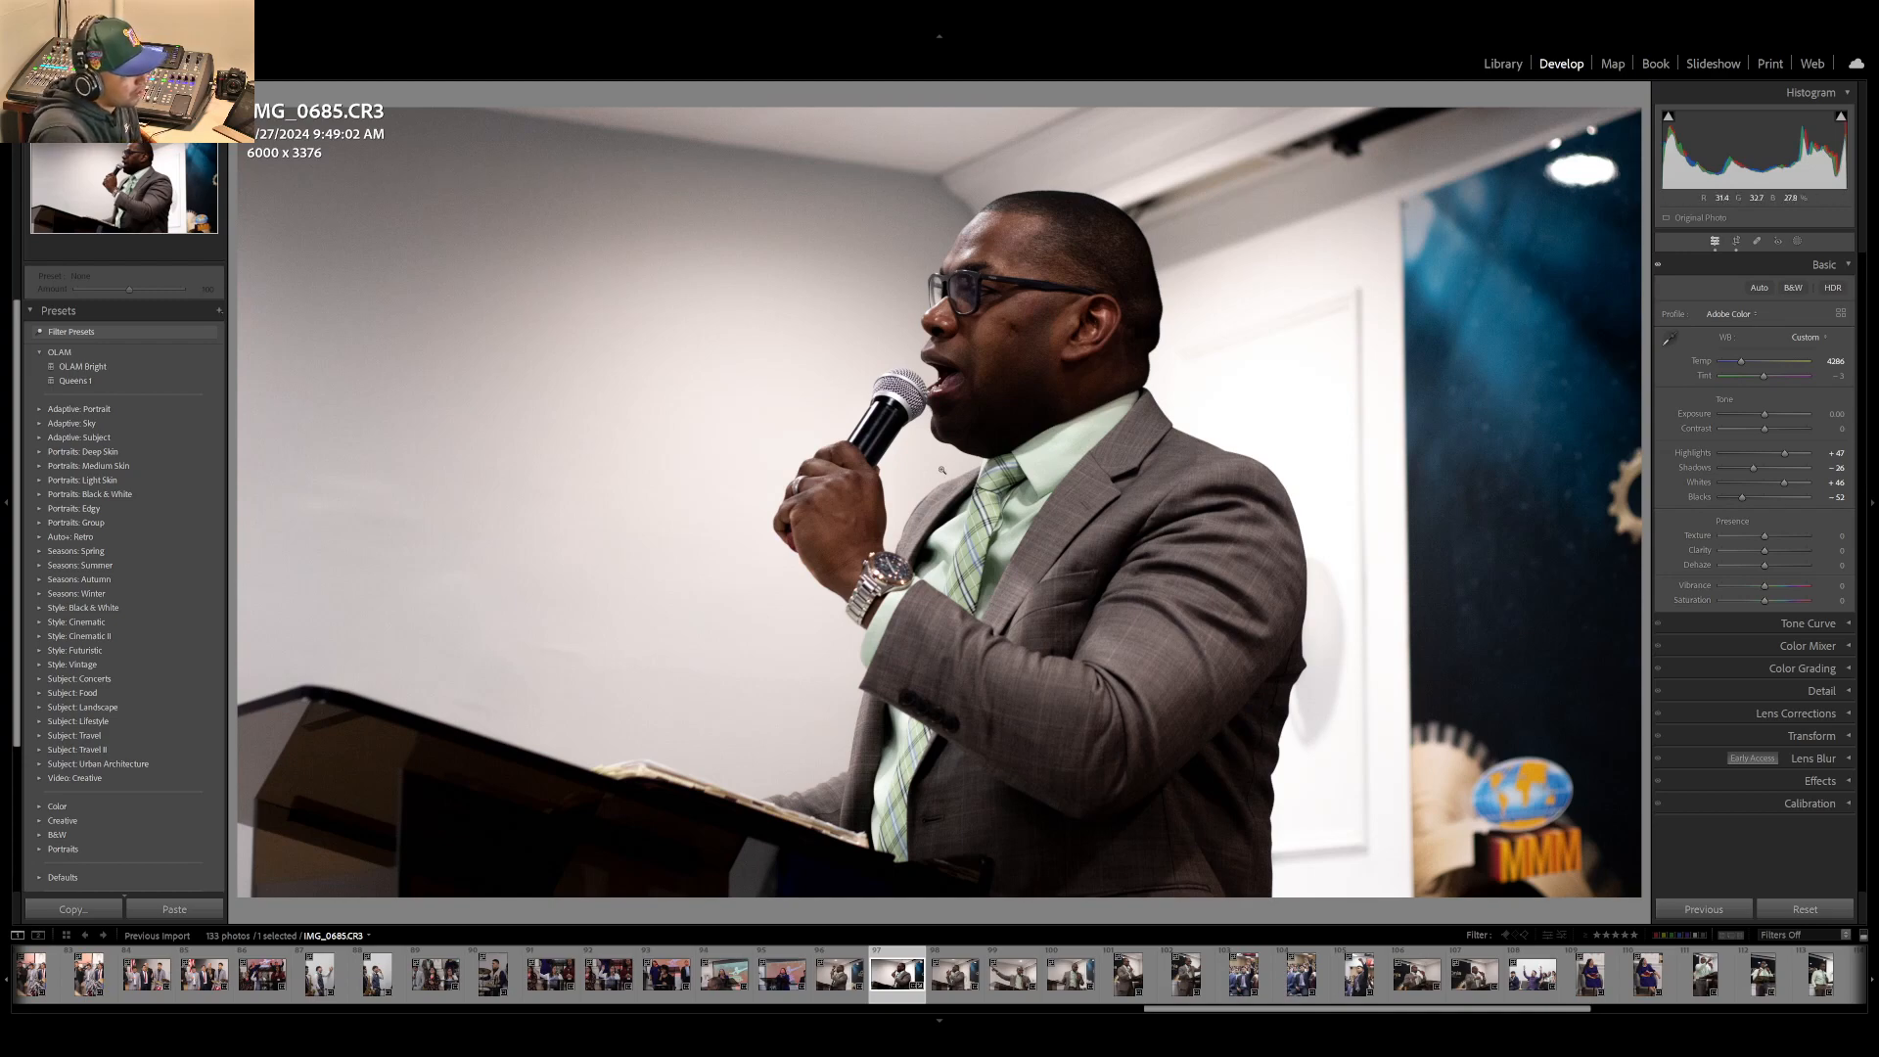
- Check the speaker up close, then raise the photo's Exposure to +0.20
left_click(1089, 448)
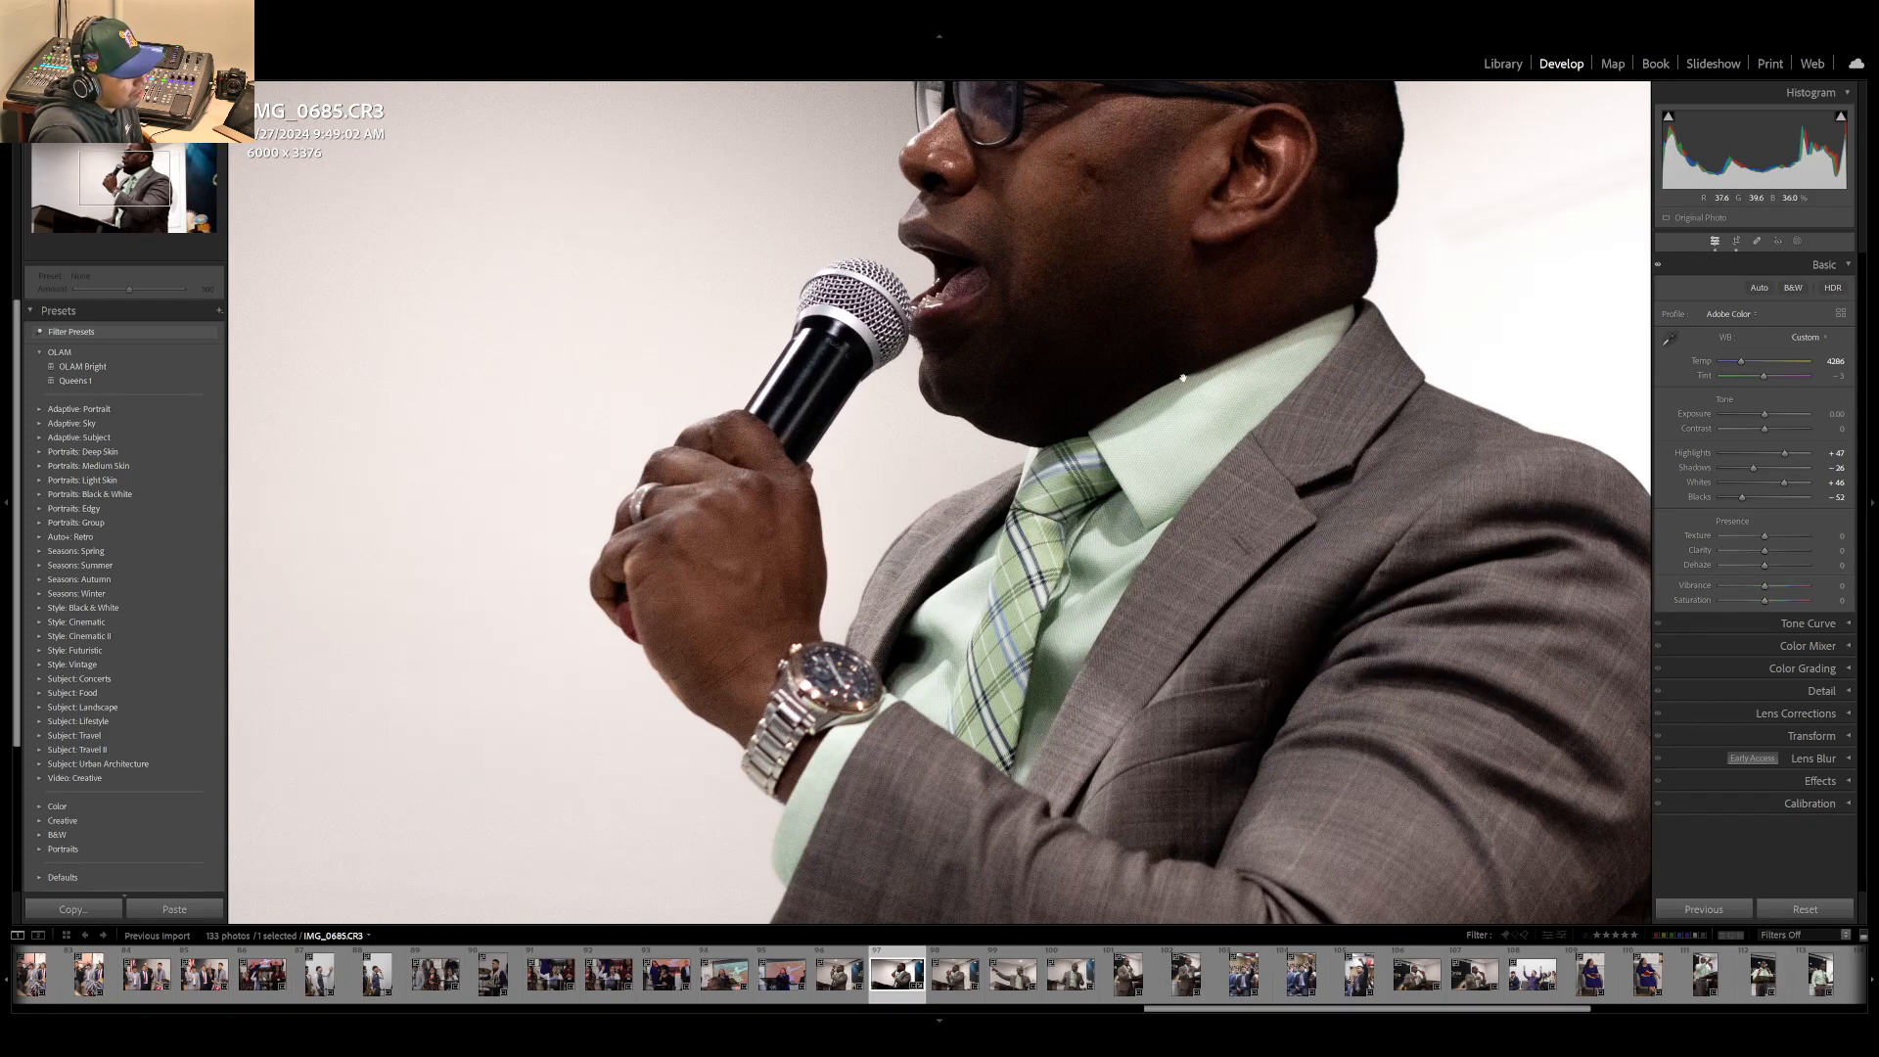
left_click(1157, 357)
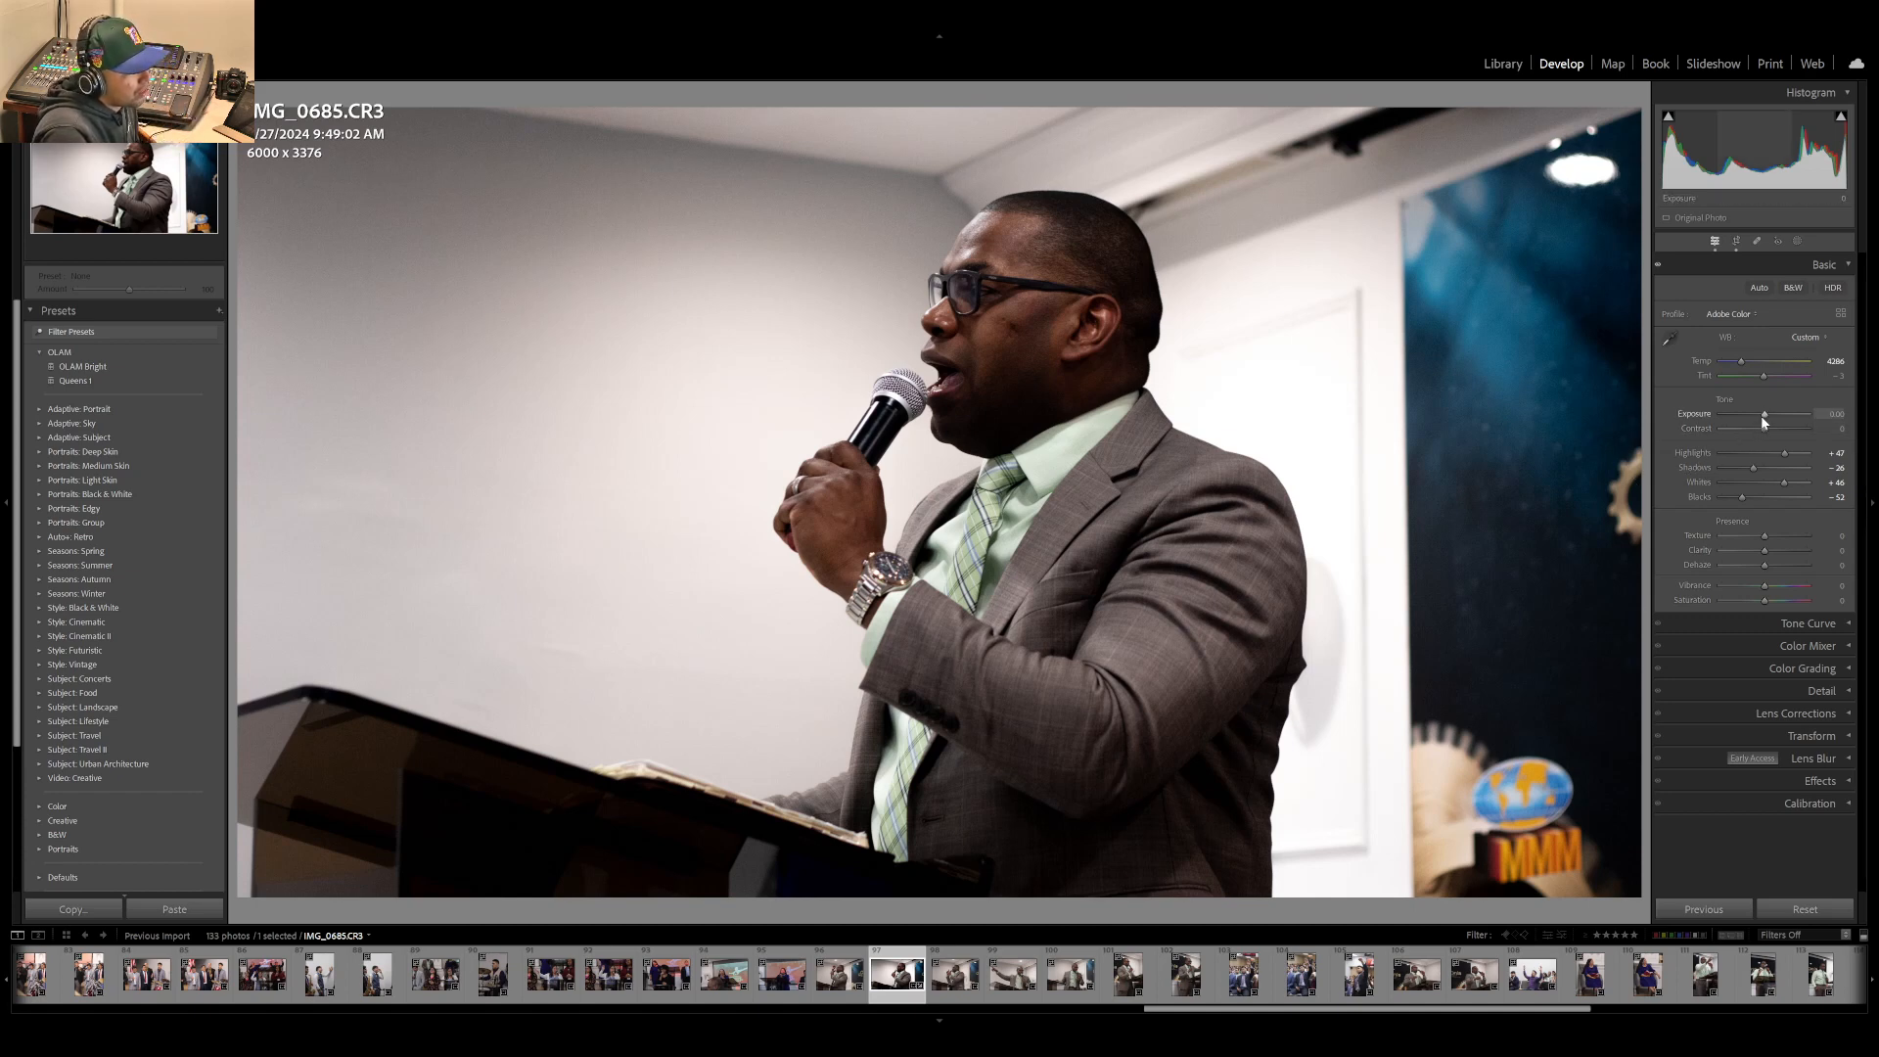
key("Up")
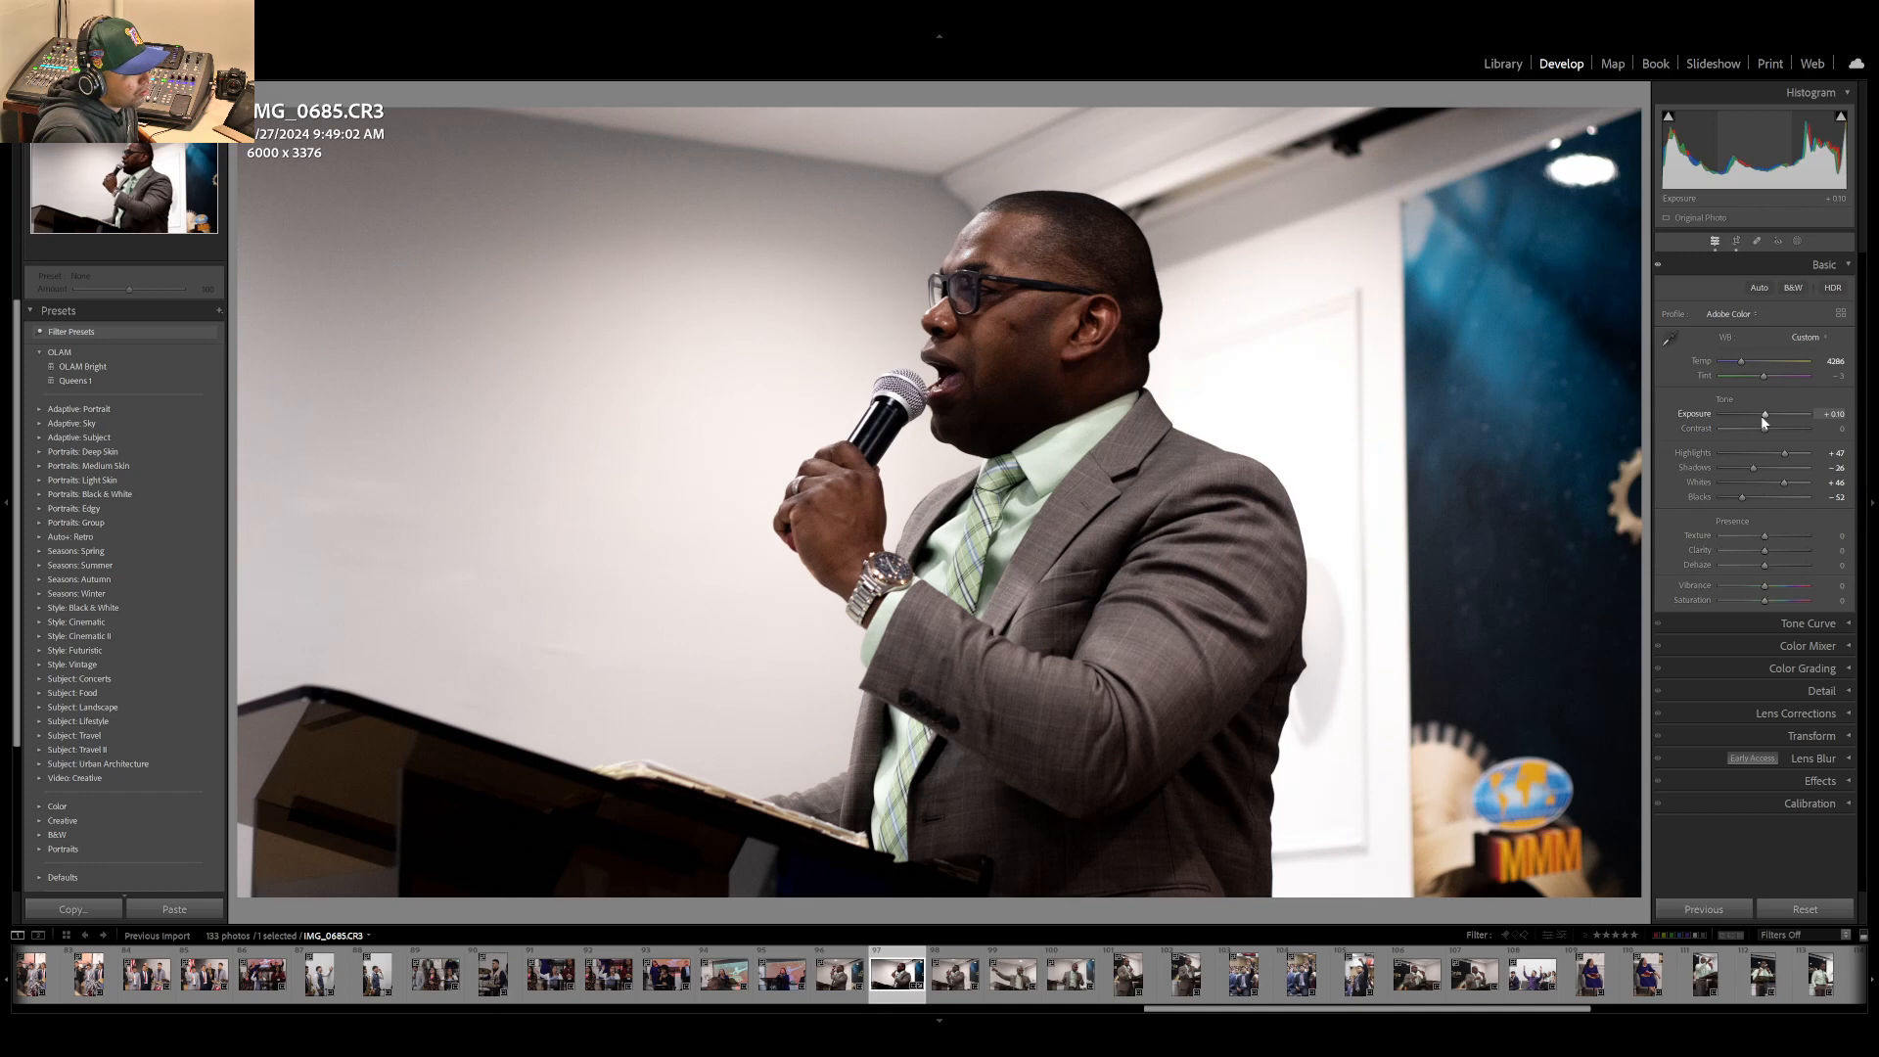
key("Up")
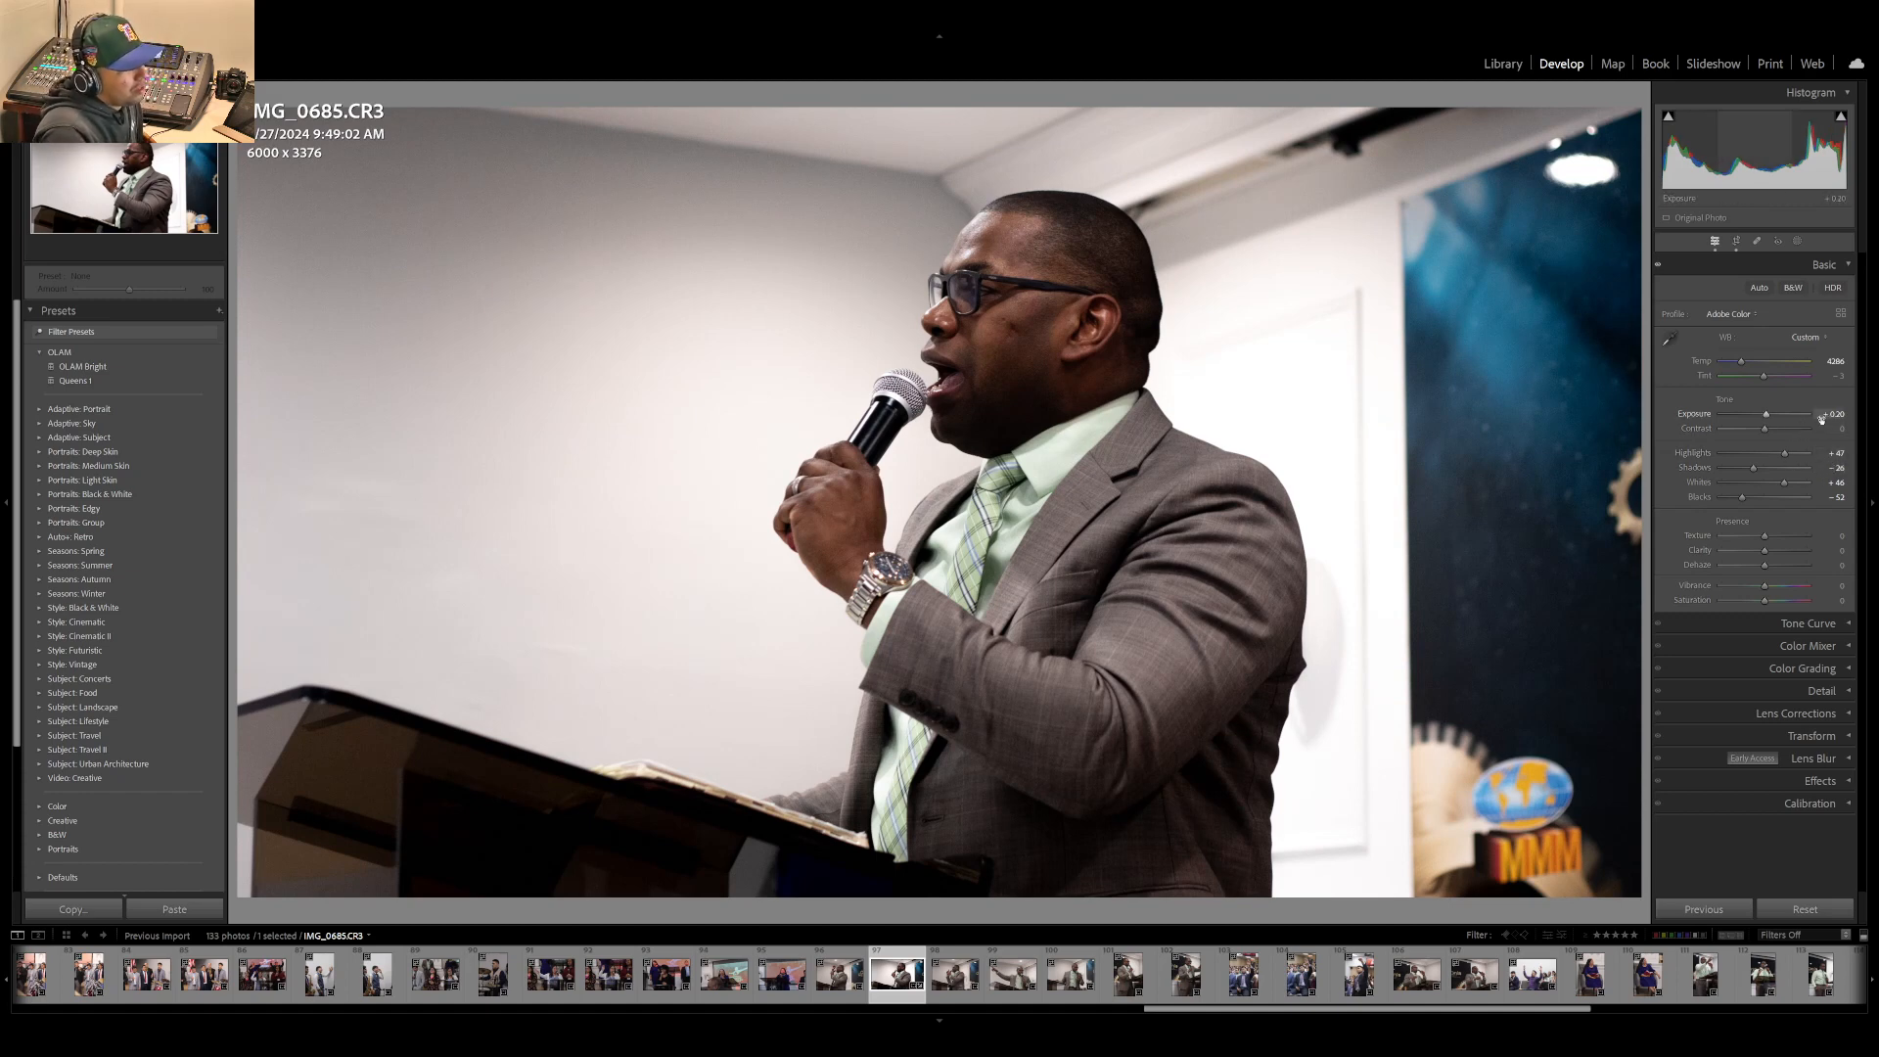
mouse_move(1771, 414)
left_mouse_down()
mouse_move(1811, 414)
mouse_move(1769, 413)
left_mouse_up()
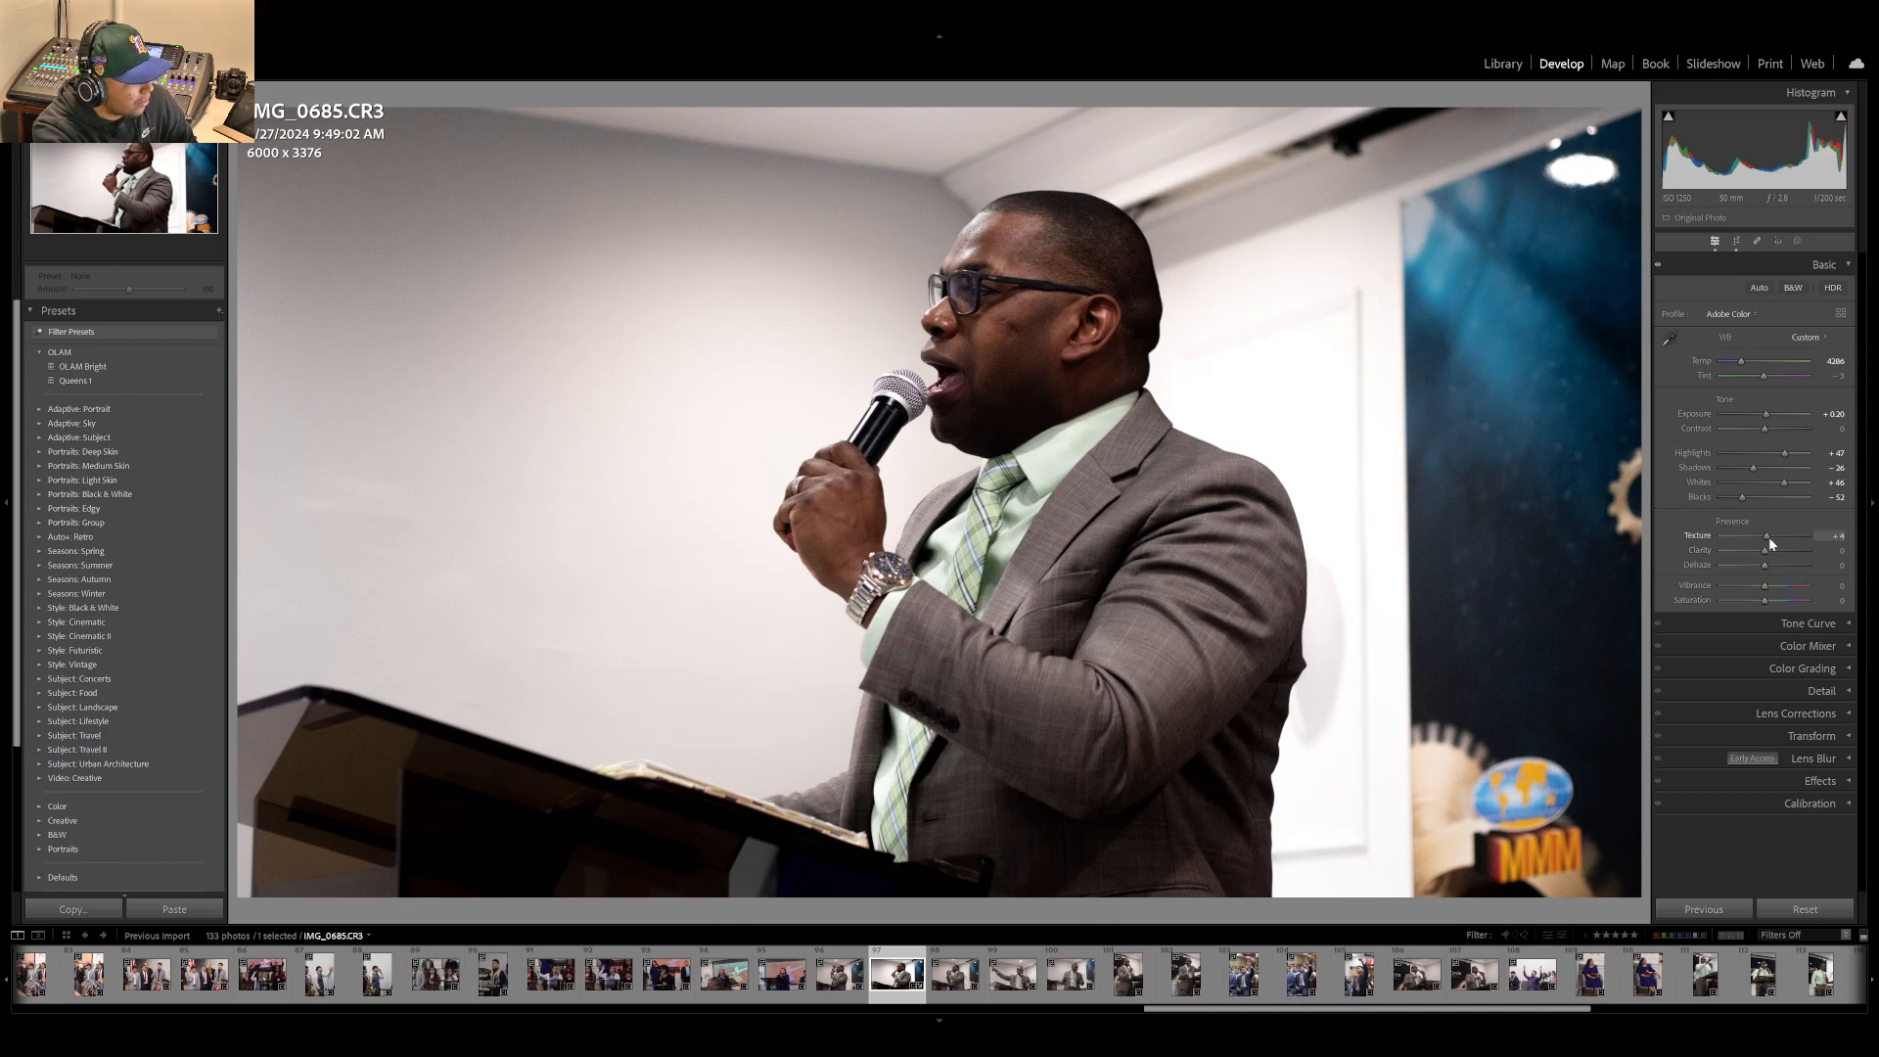
- Try Texture at +100, examine the speaker's face up close, and return Texture to 0
left_click_drag(1768, 537, 1840, 537)
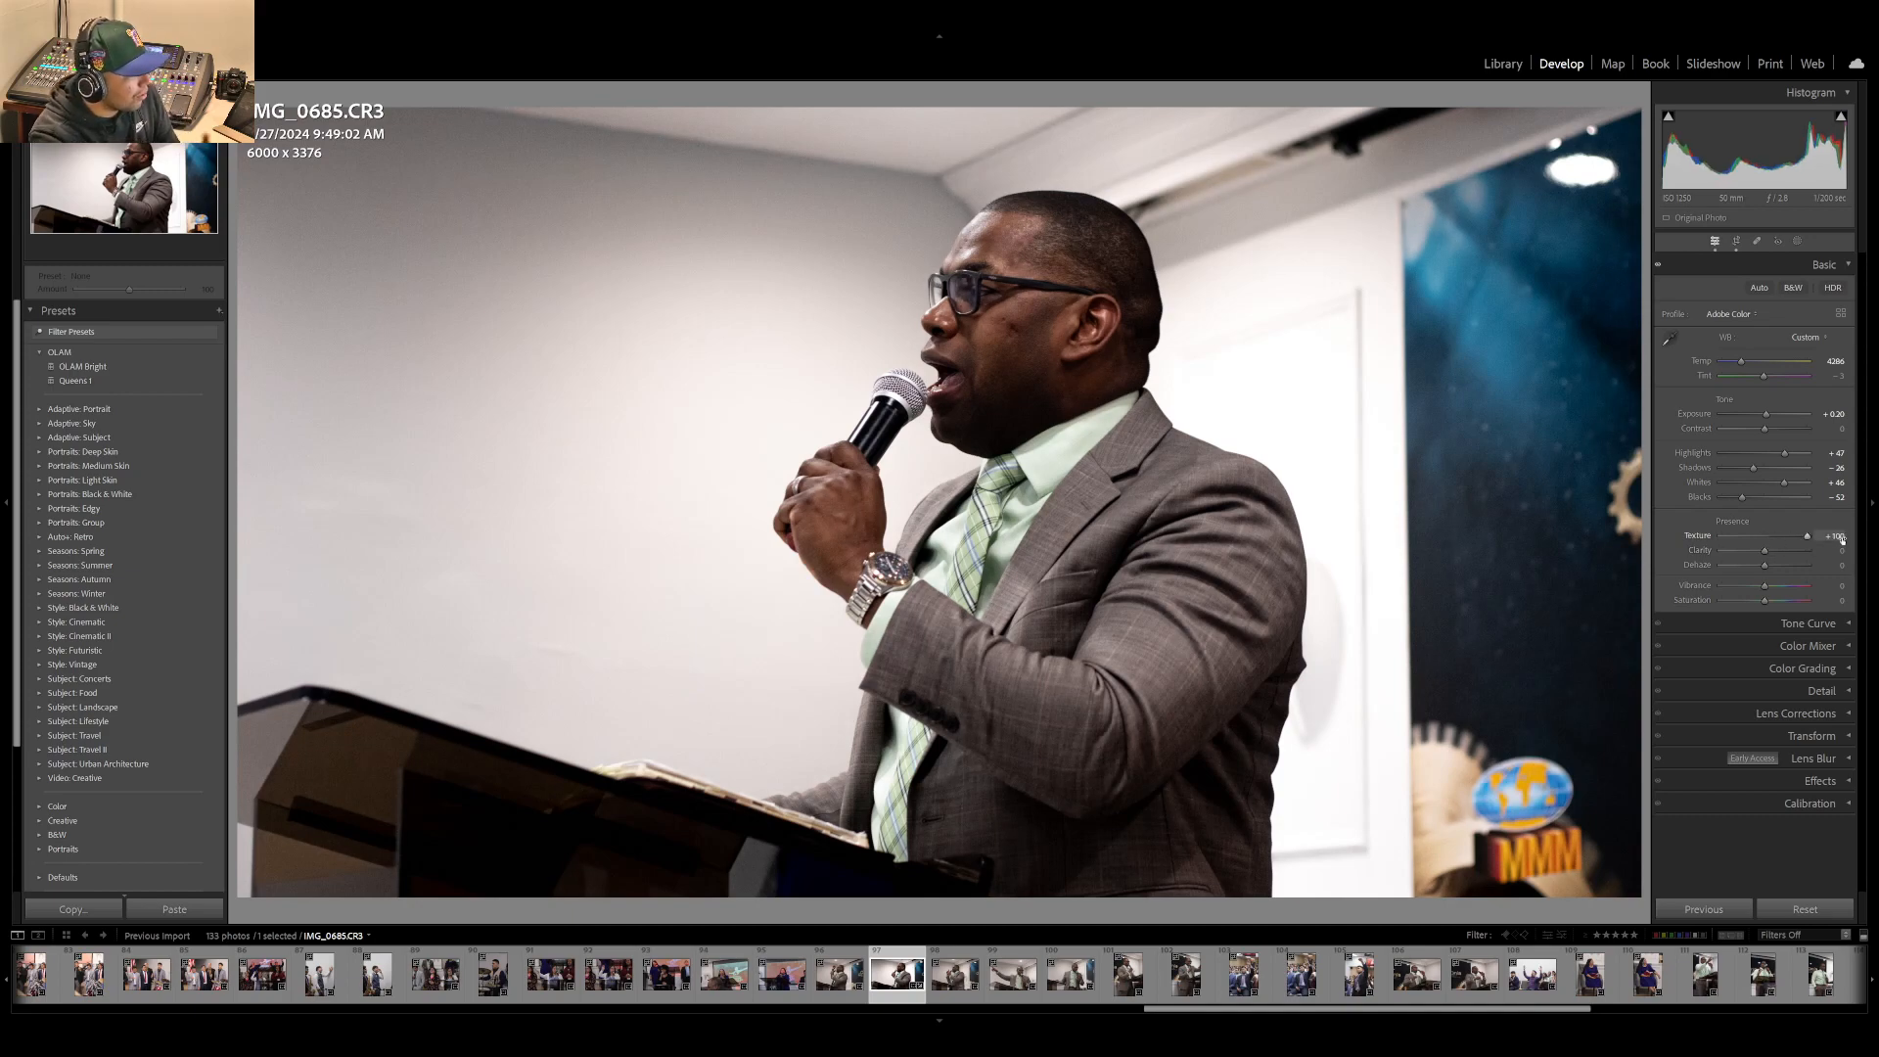
left_click(1043, 246)
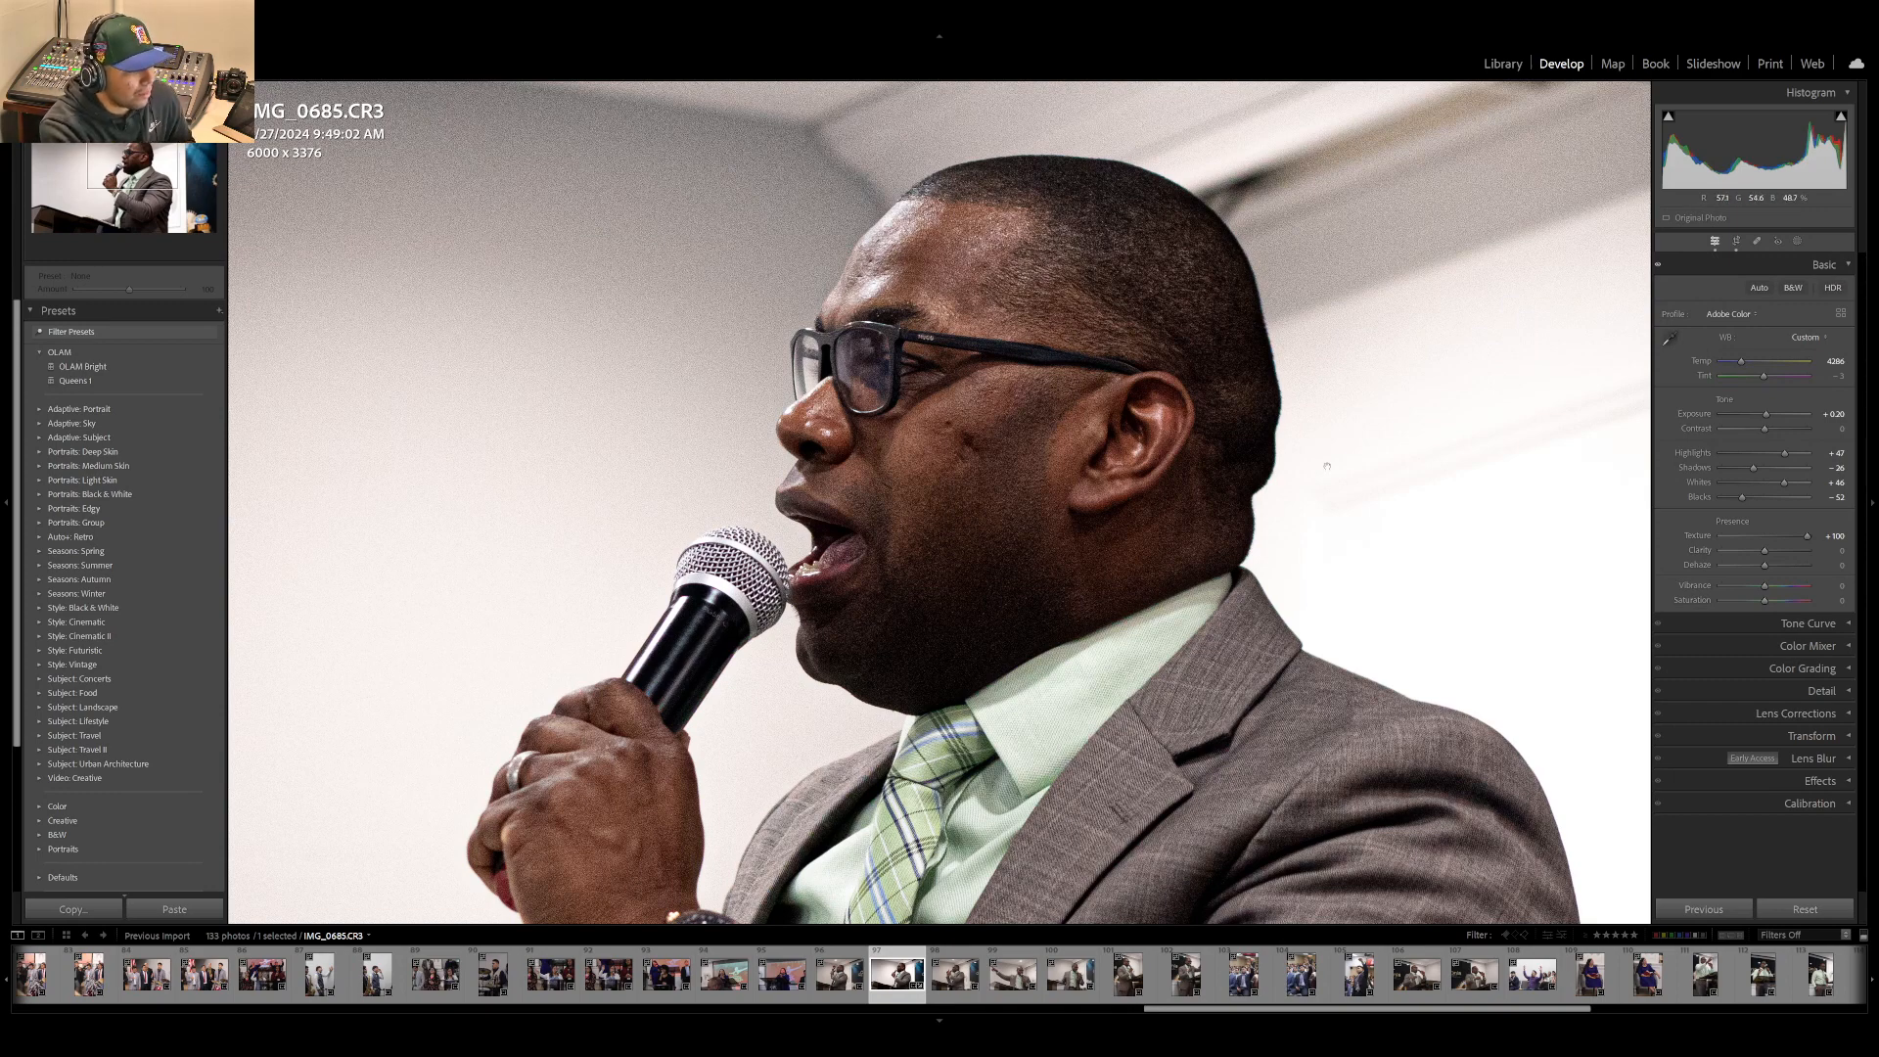
left_click(1829, 535)
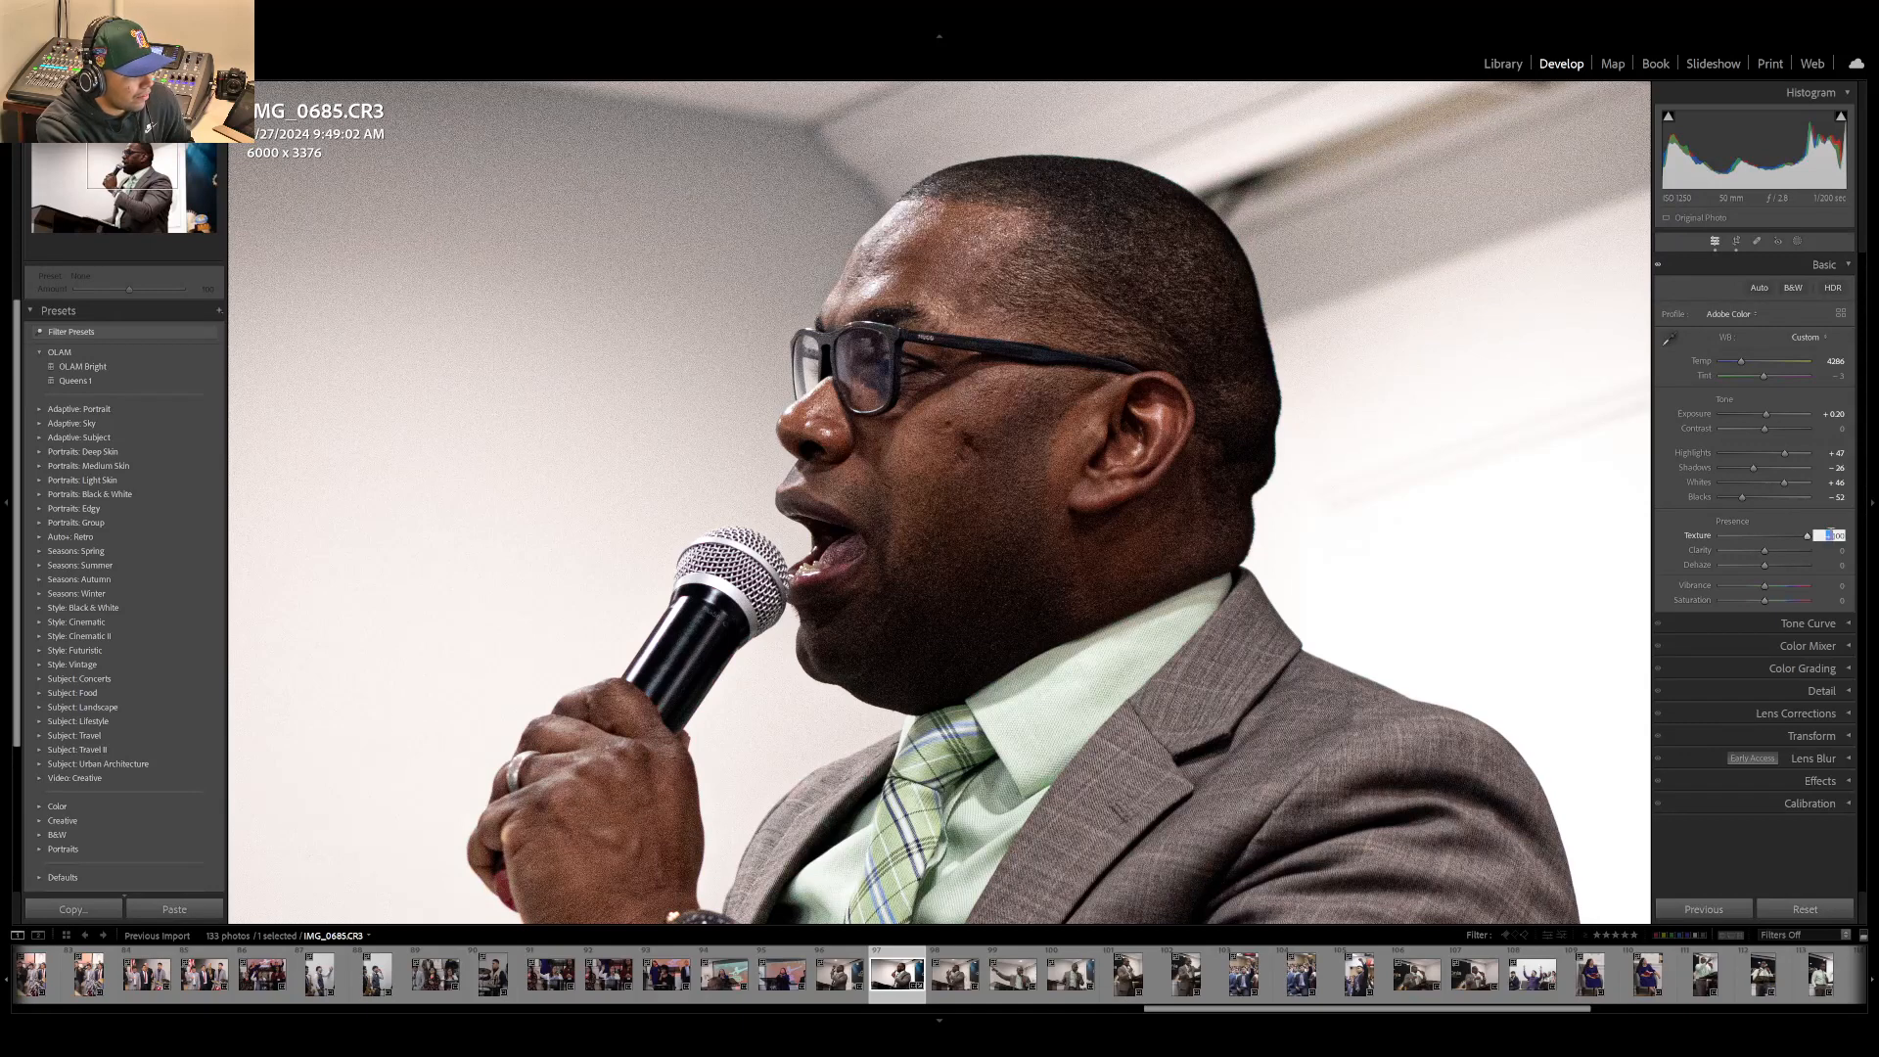
key("Return")
double_click(1837, 535)
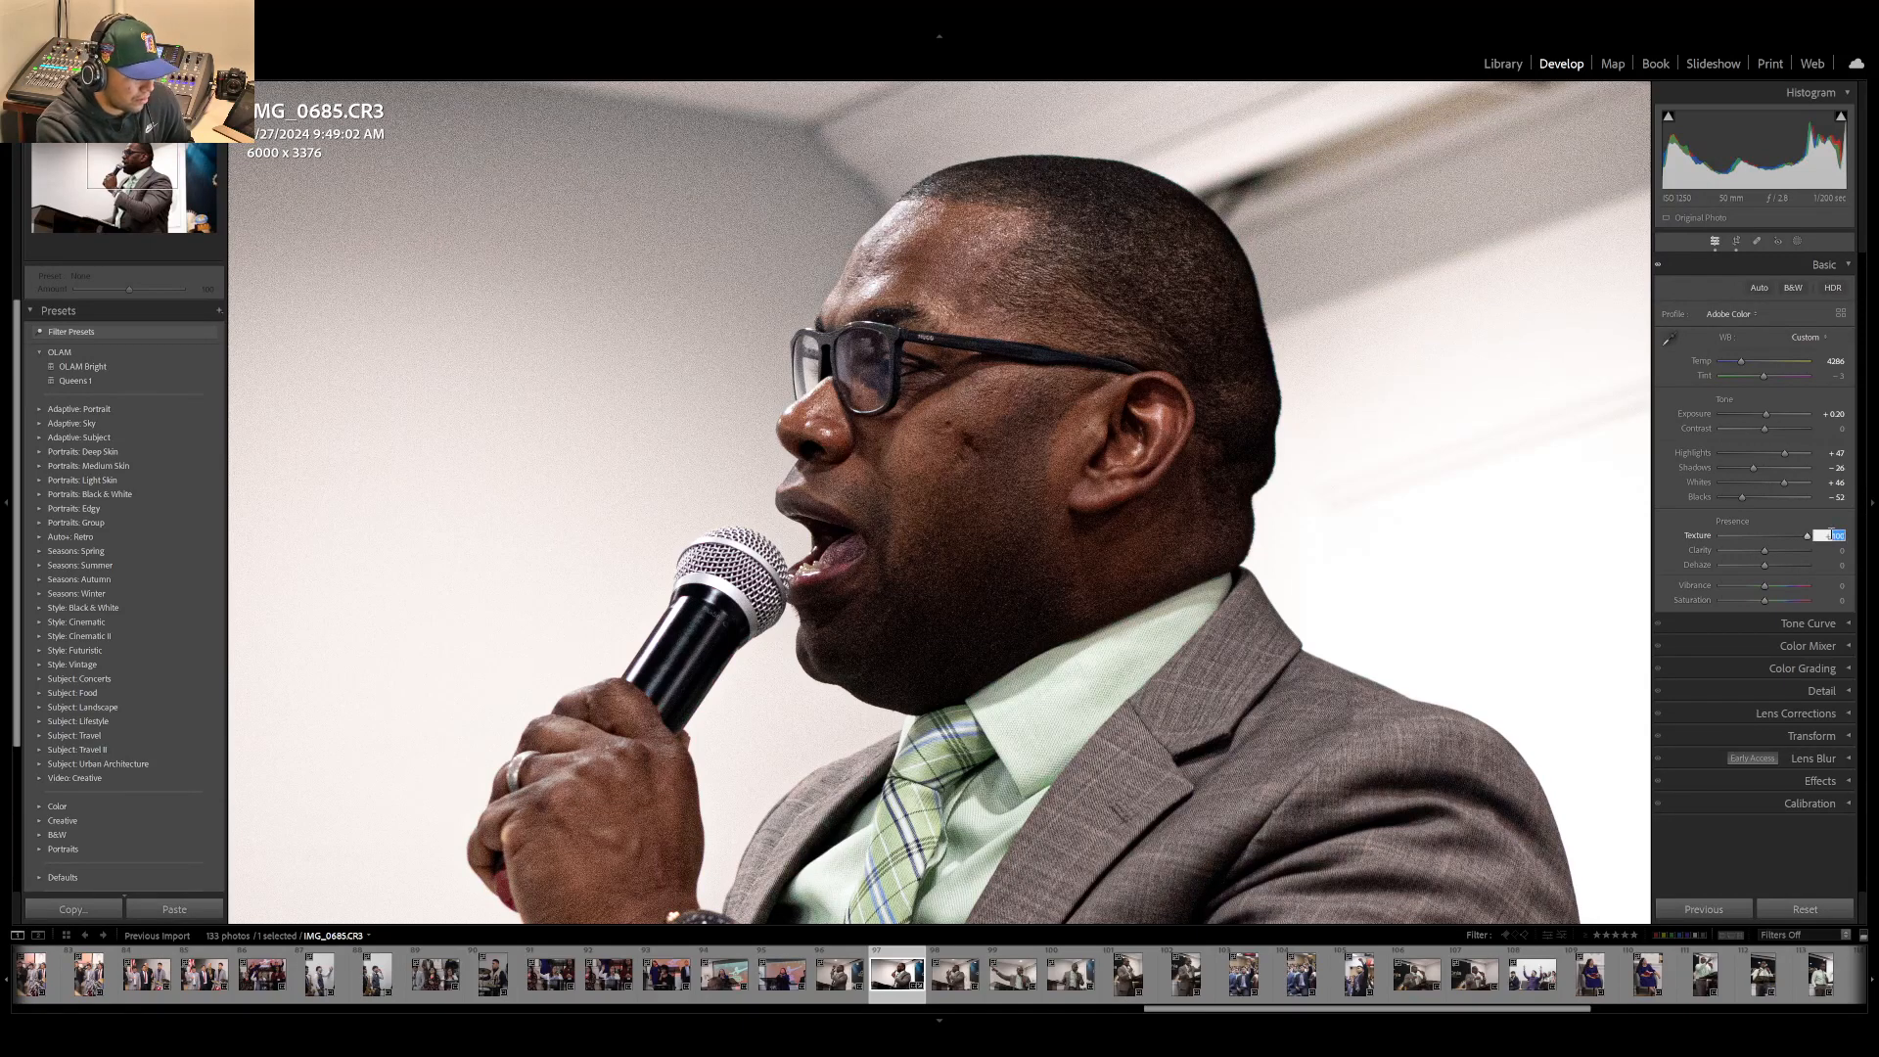
type("0")
key("Return")
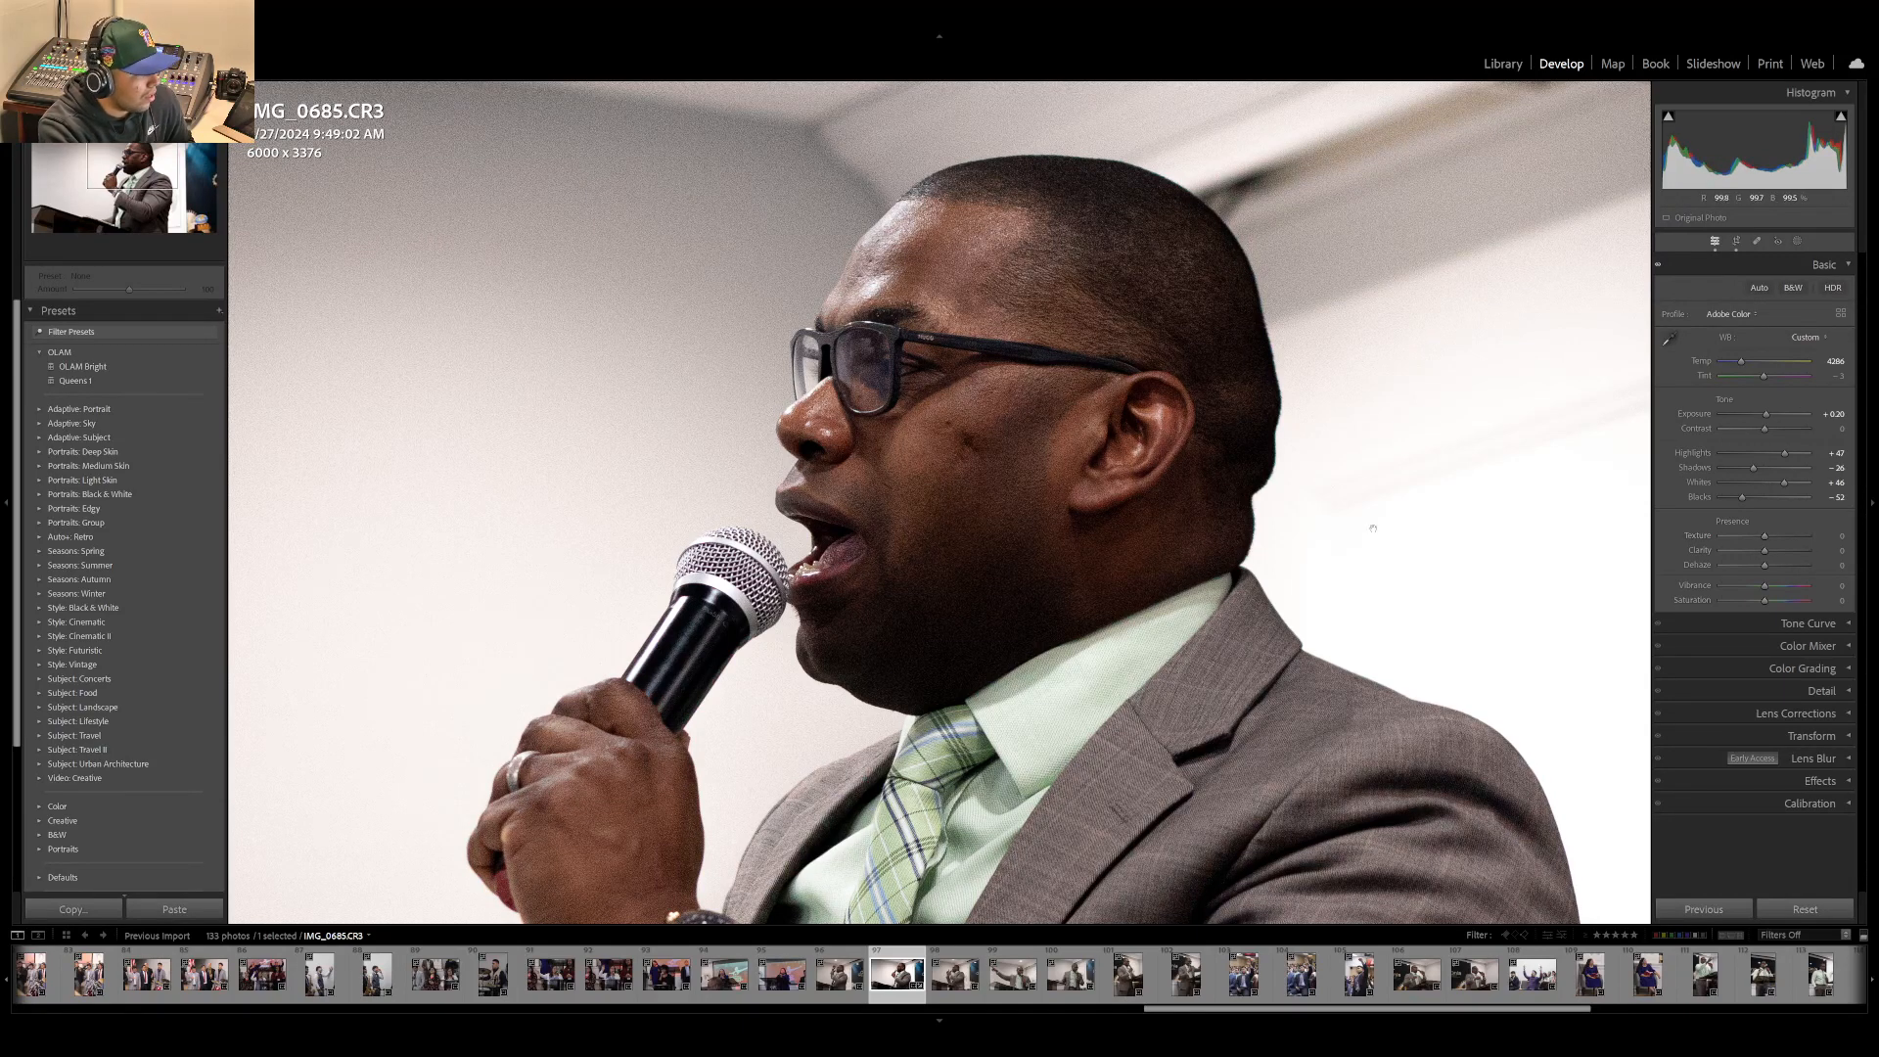
left_click(1373, 529)
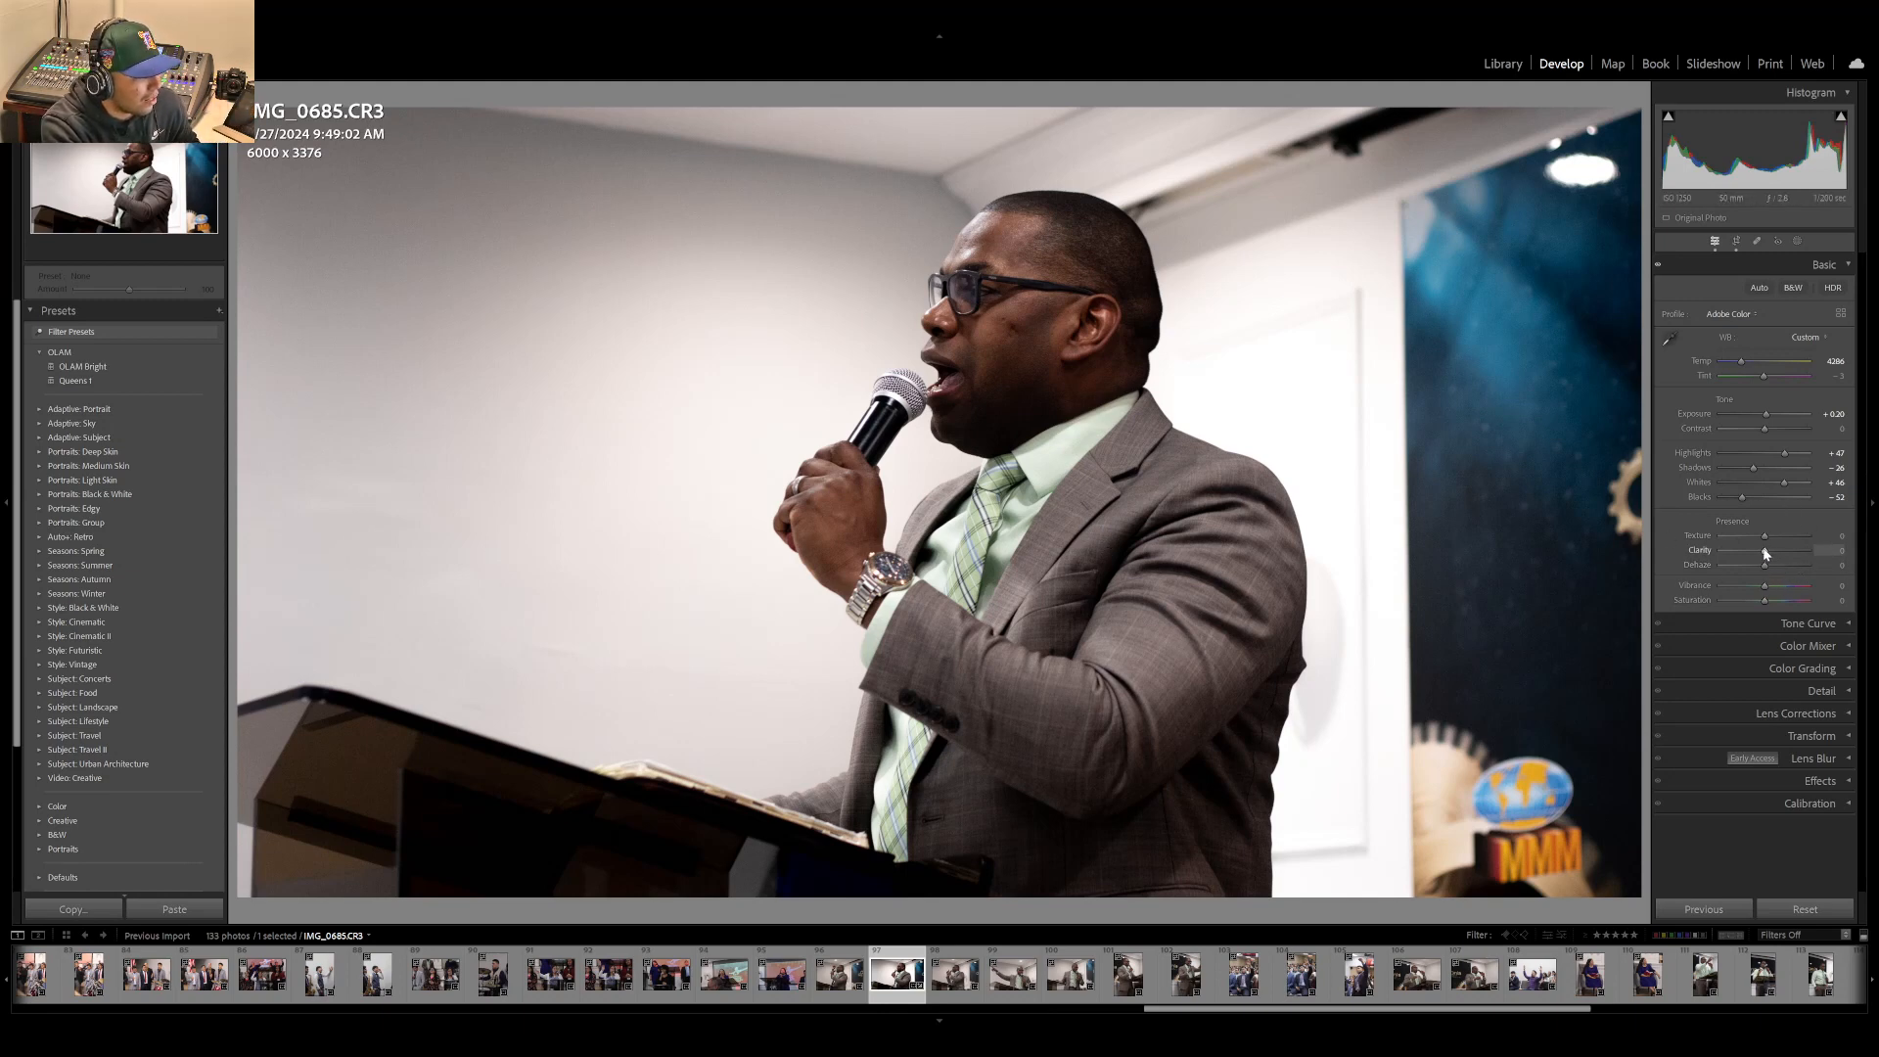
- Try Clarity at its maximum of +100 on the whole photo and return it to 0
left_click_drag(1766, 554, 1837, 550)
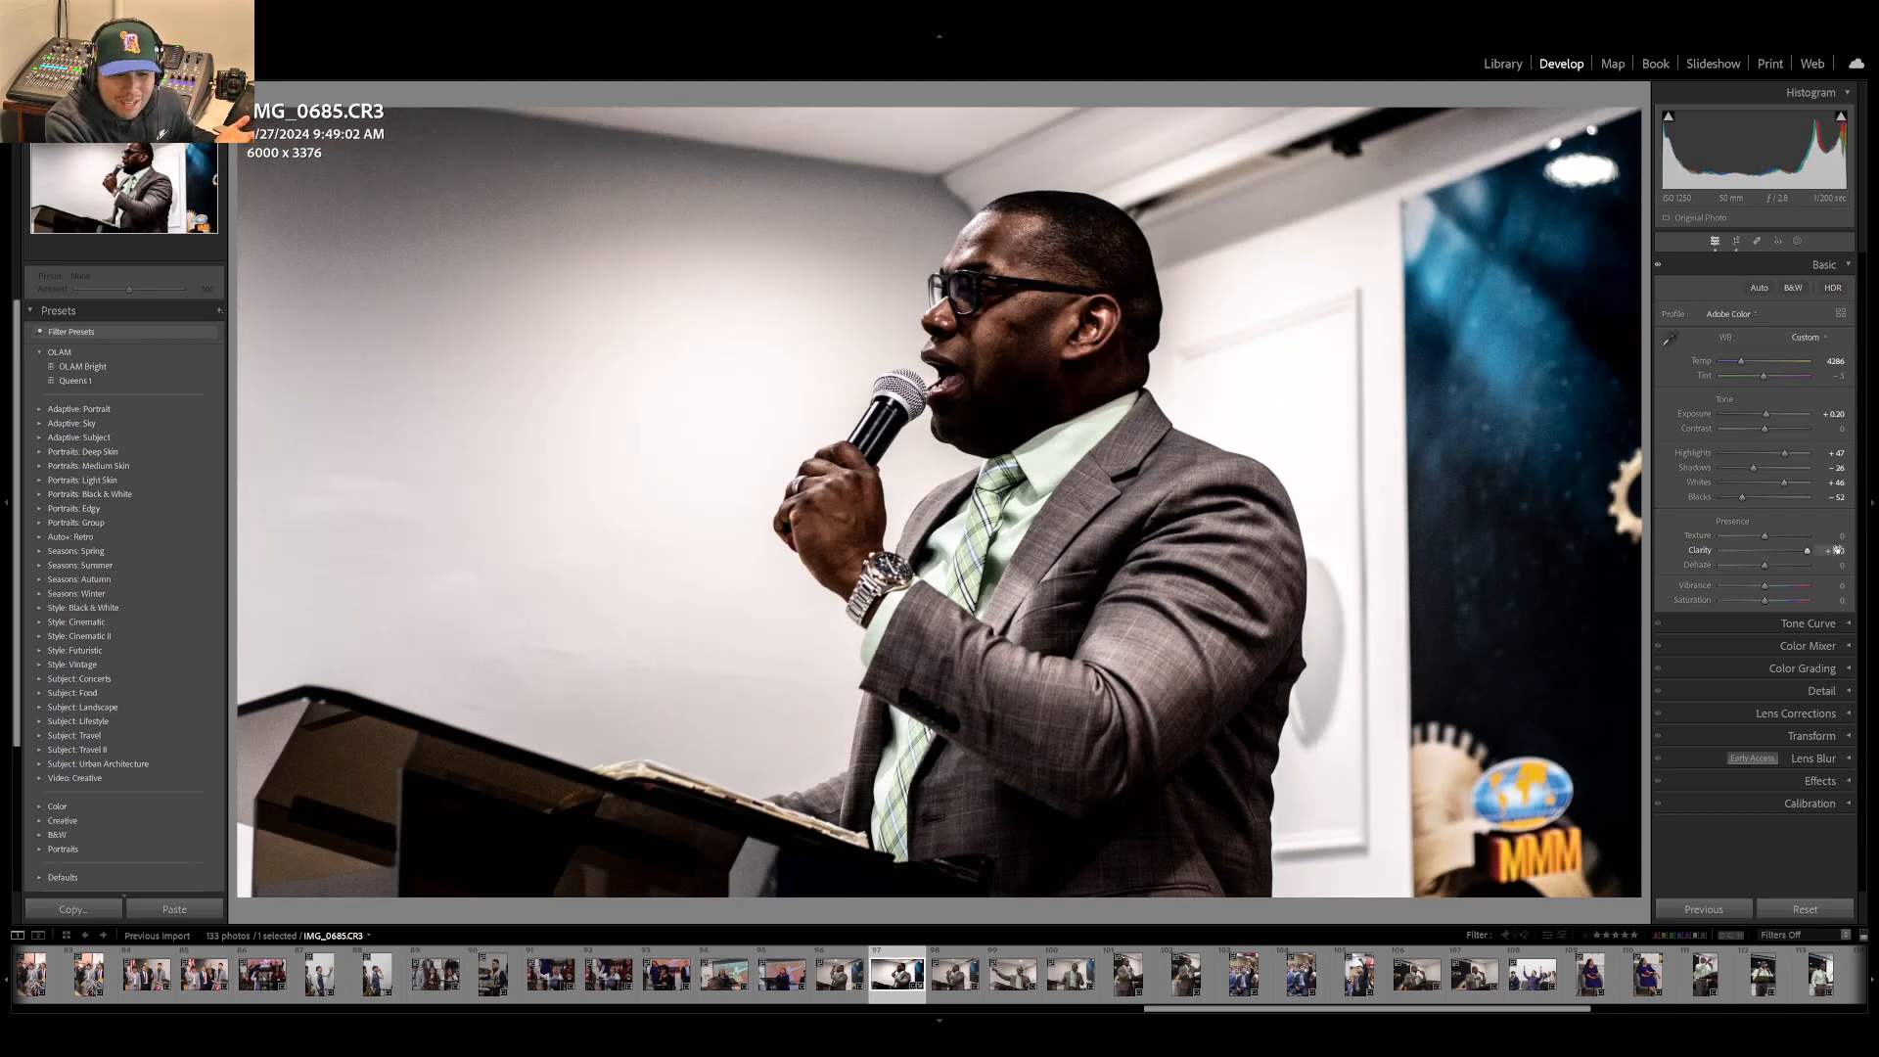
left_click(1837, 549)
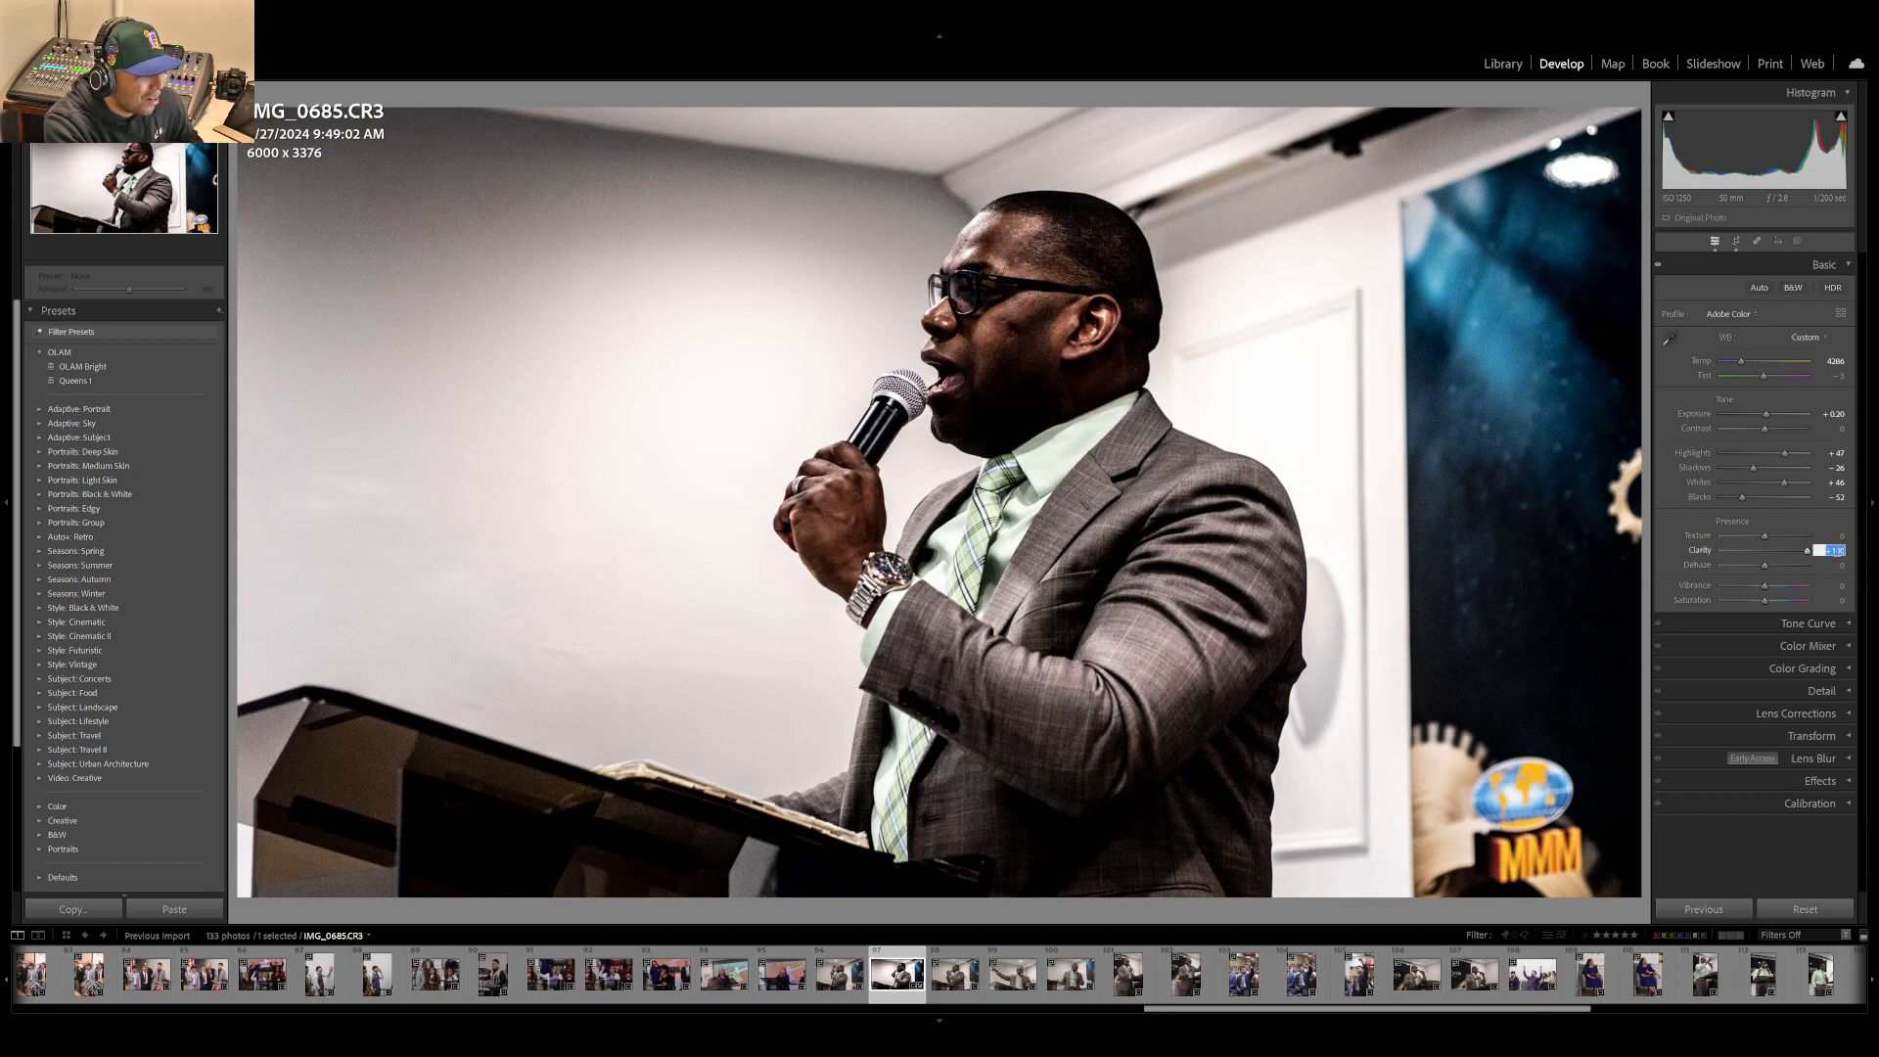
type("0")
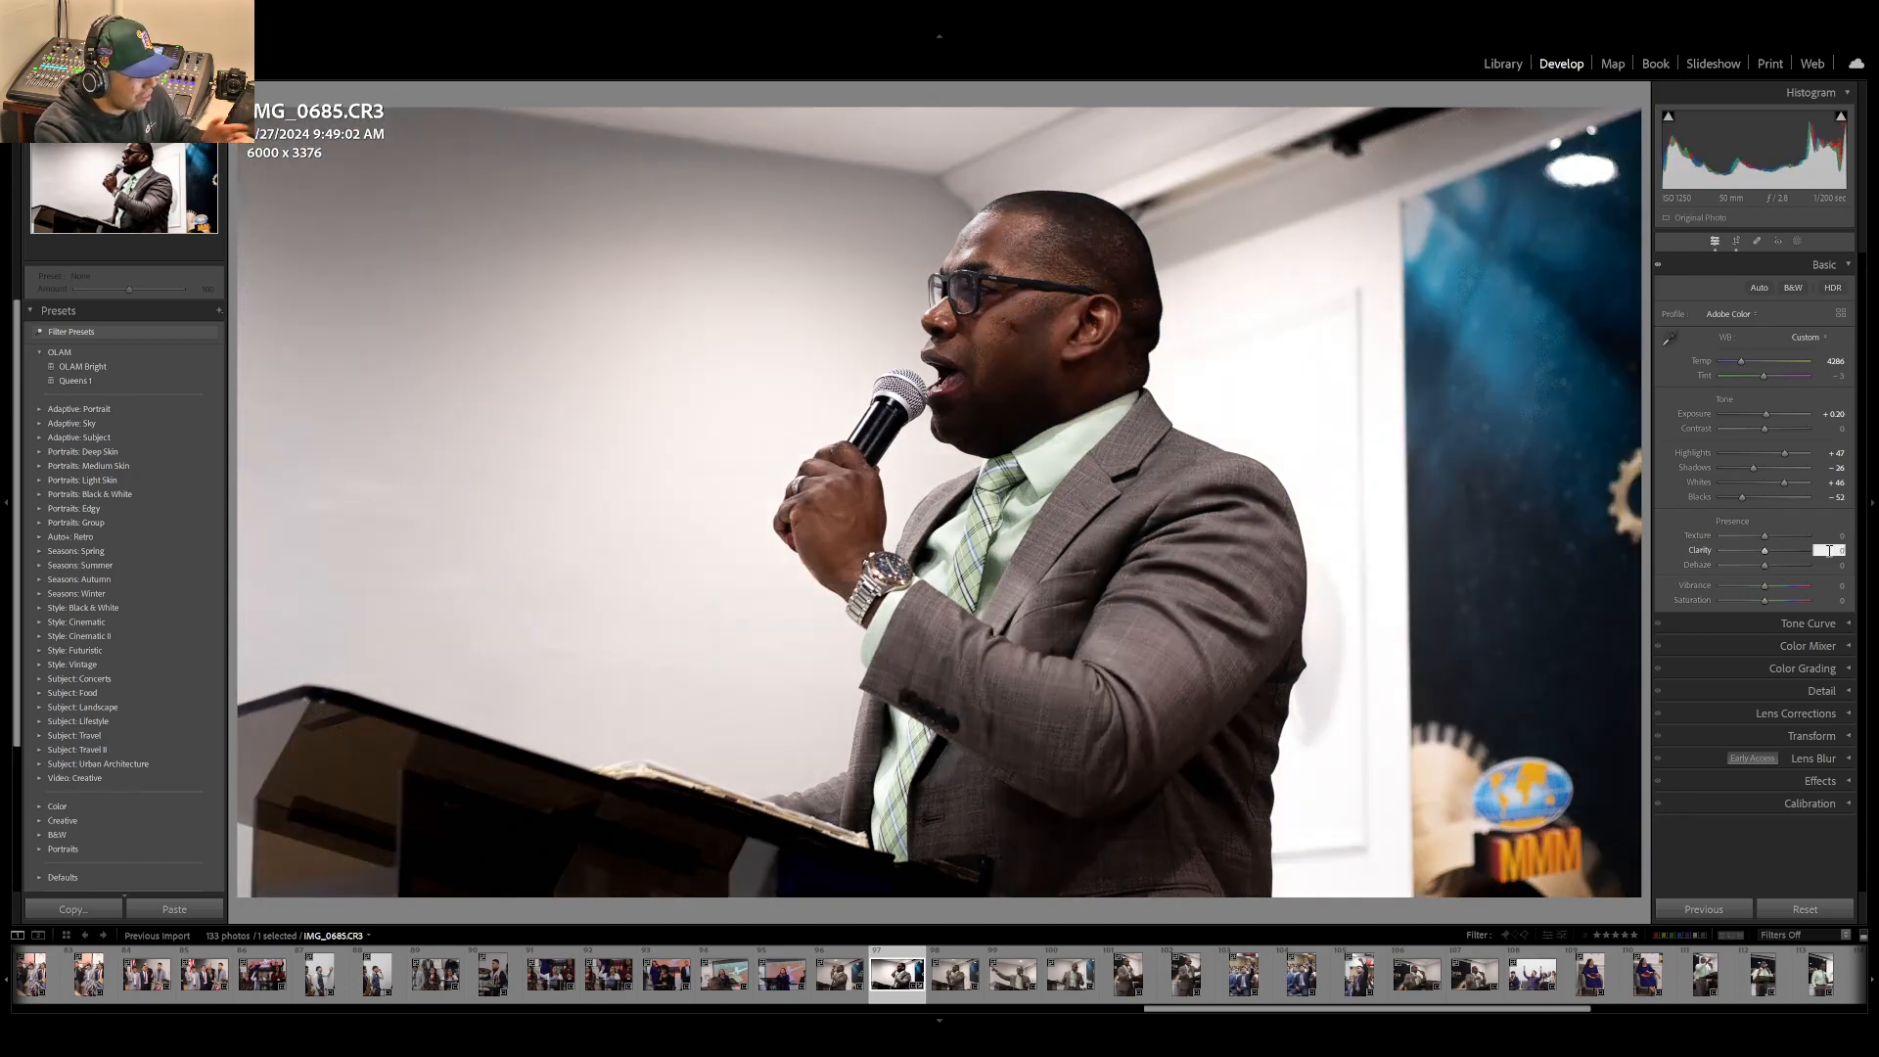
key("Return")
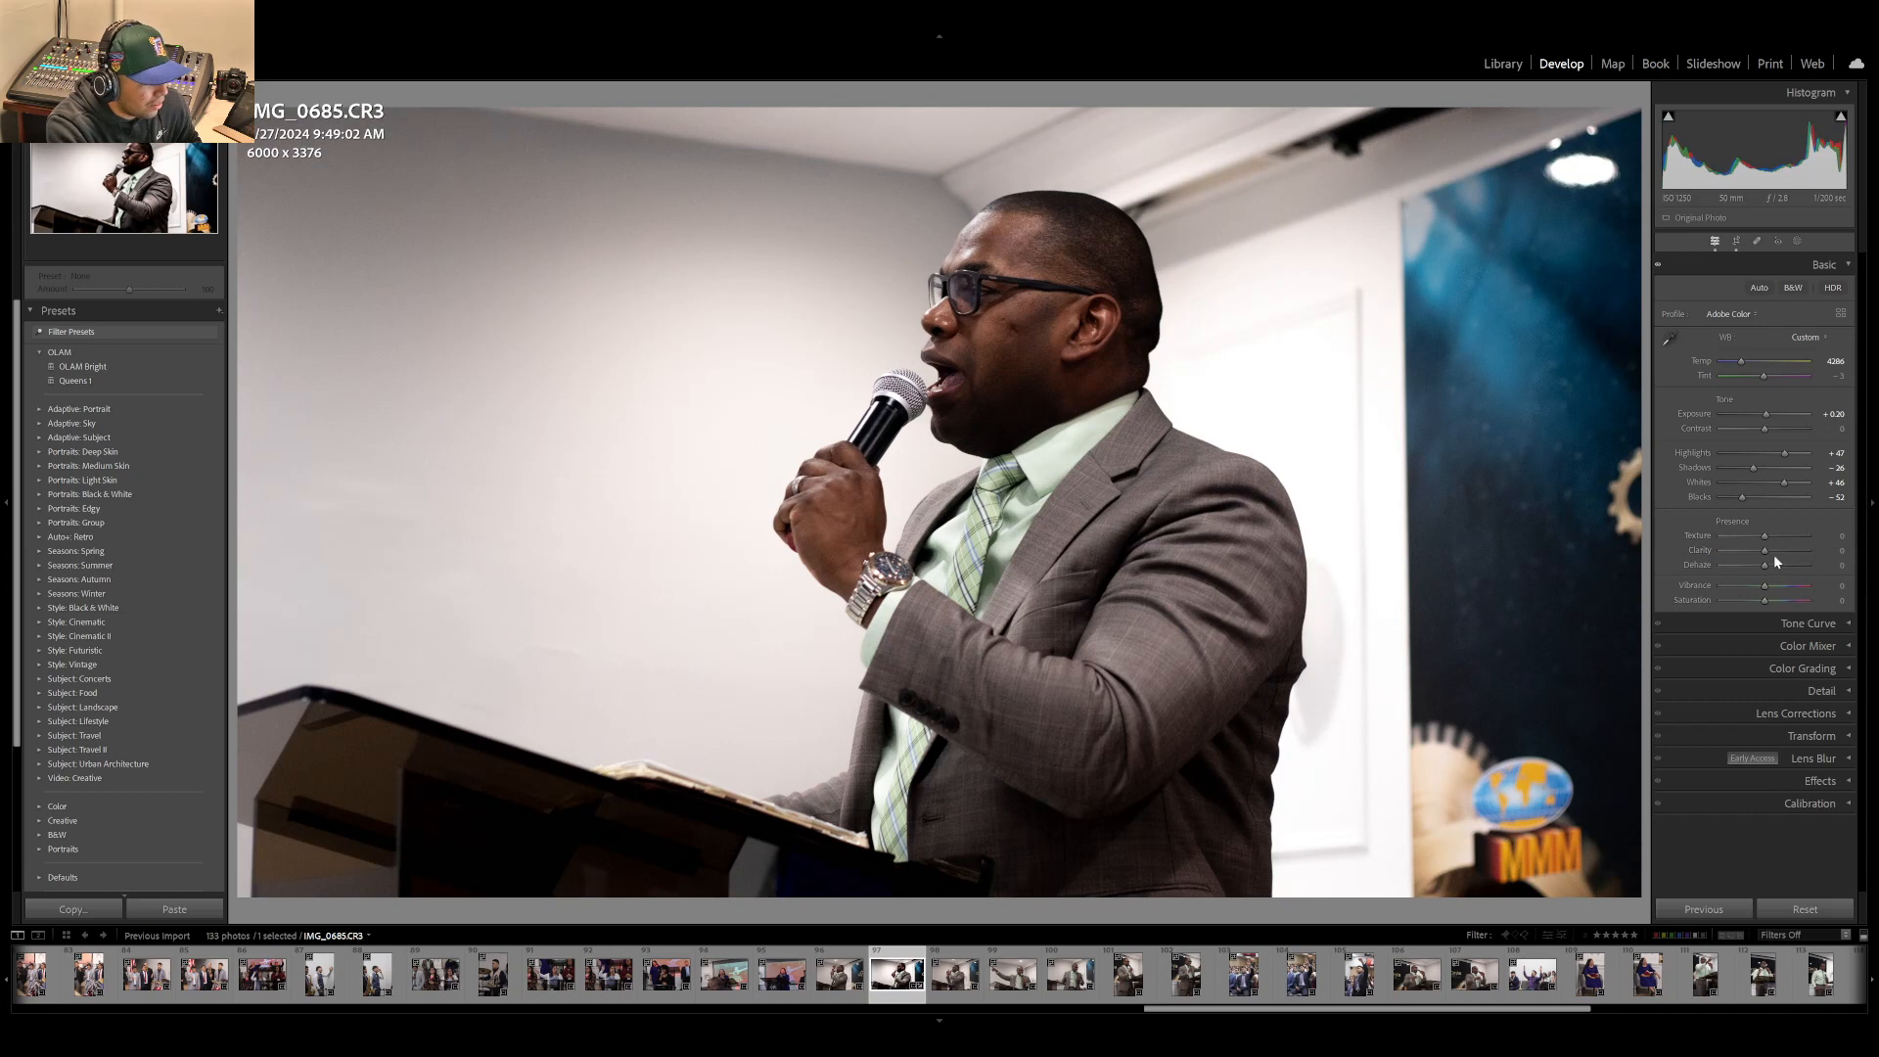
- Raise Clarity to +17 and Texture to +19, and check the speaker's face up close
left_click_drag(1769, 556, 1776, 557)
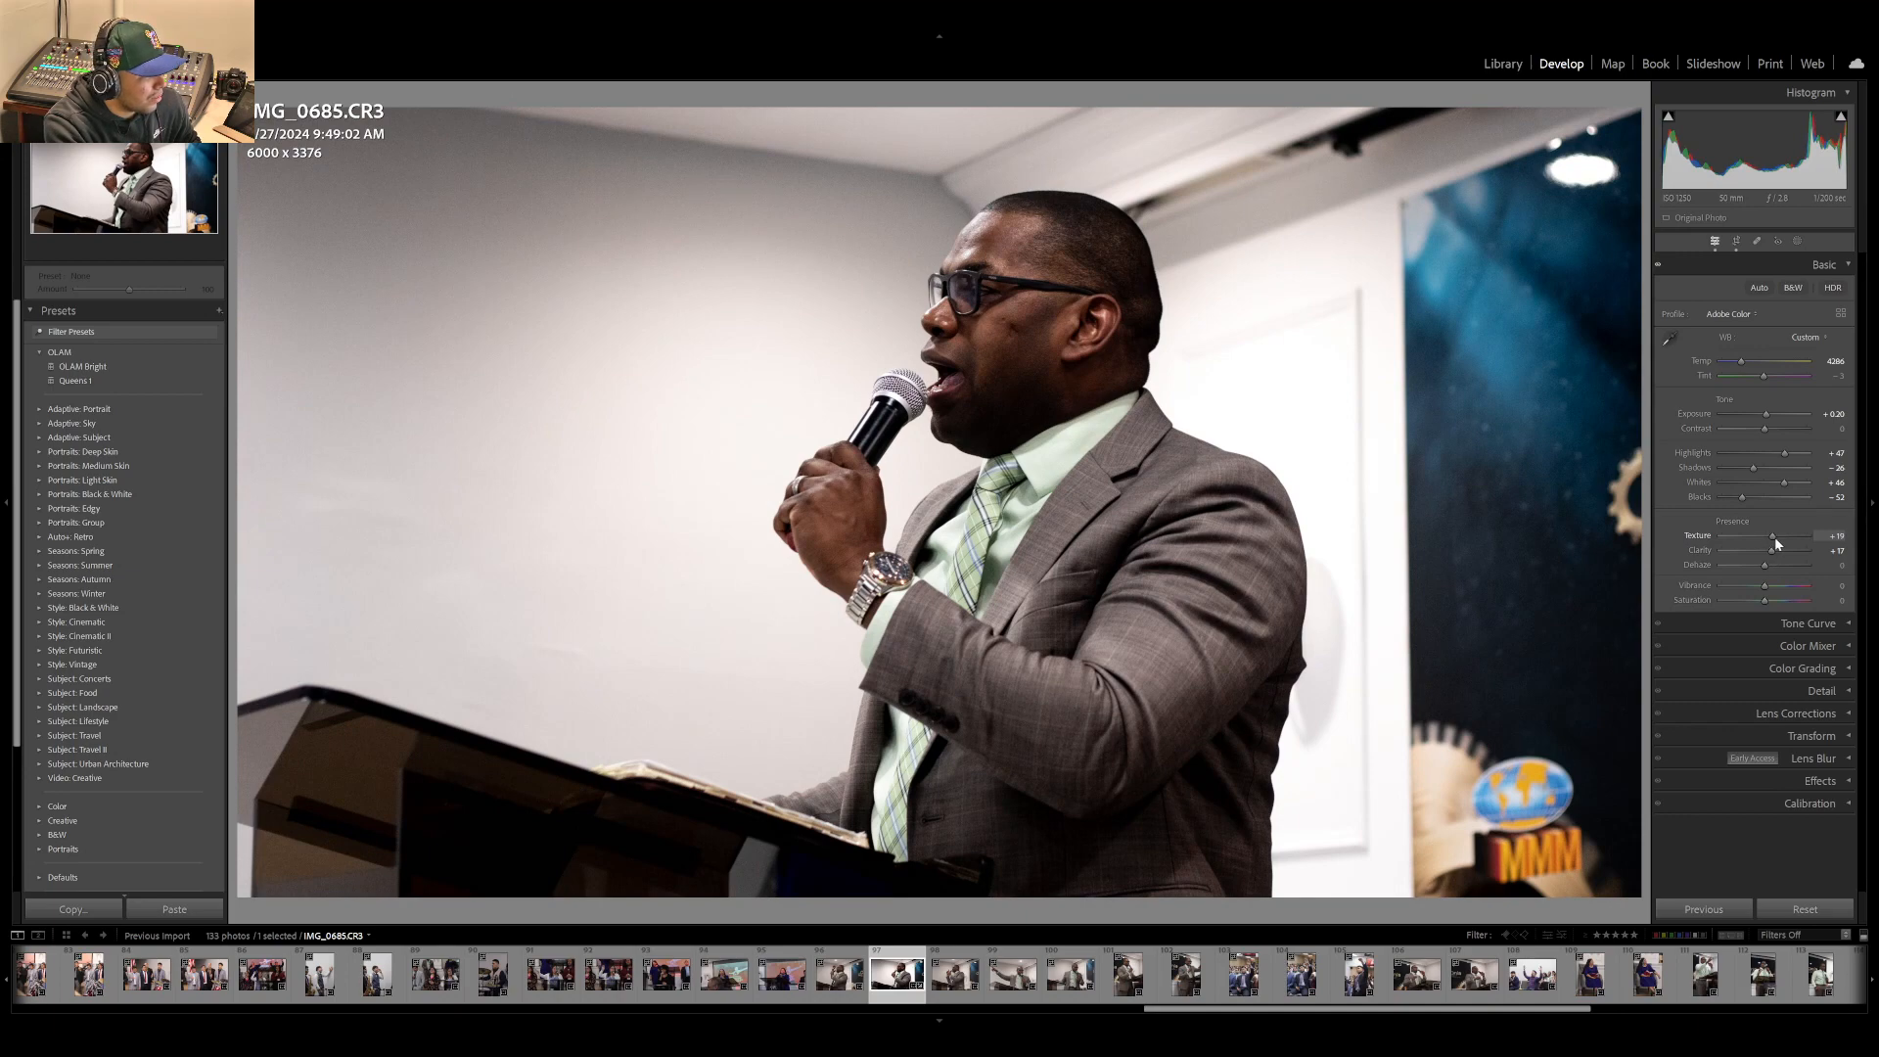
left_click_drag(1019, 405, 1046, 519)
left_click_drag(997, 434, 985, 476)
left_click(986, 381)
left_click(985, 382)
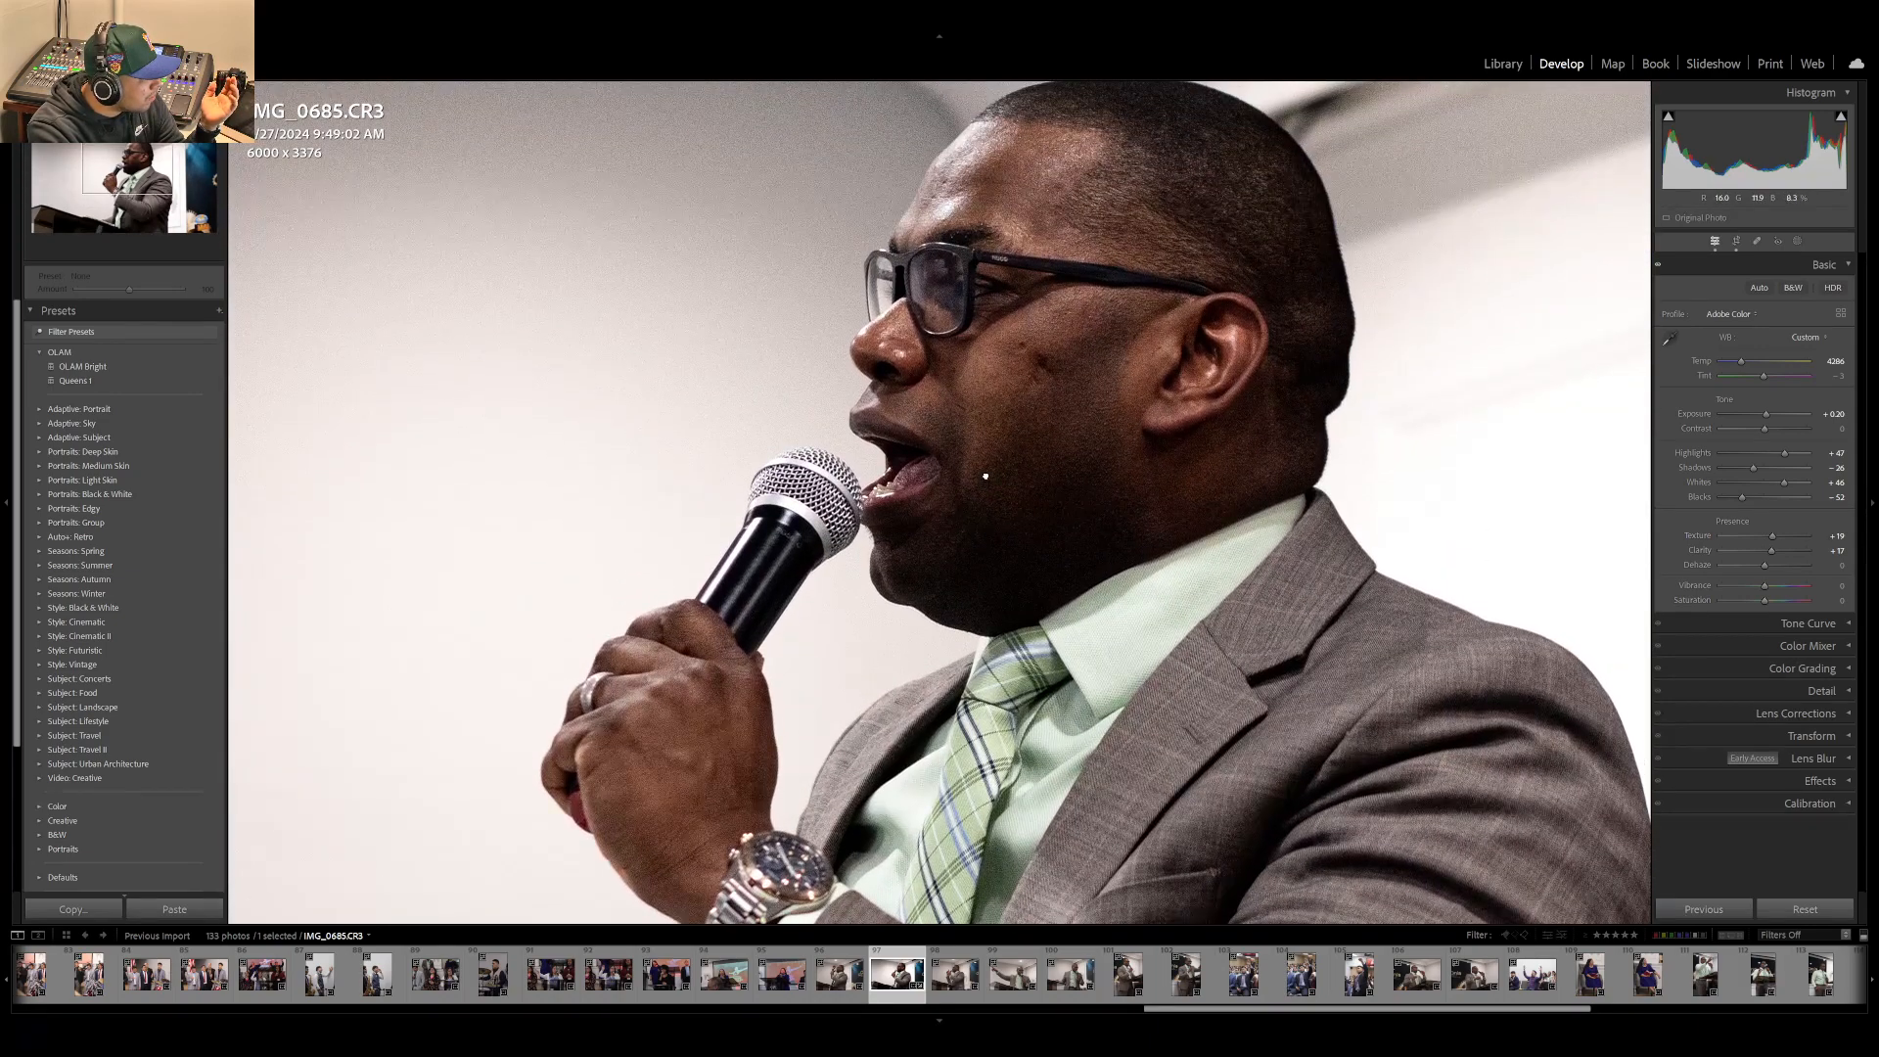
left_click(985, 476)
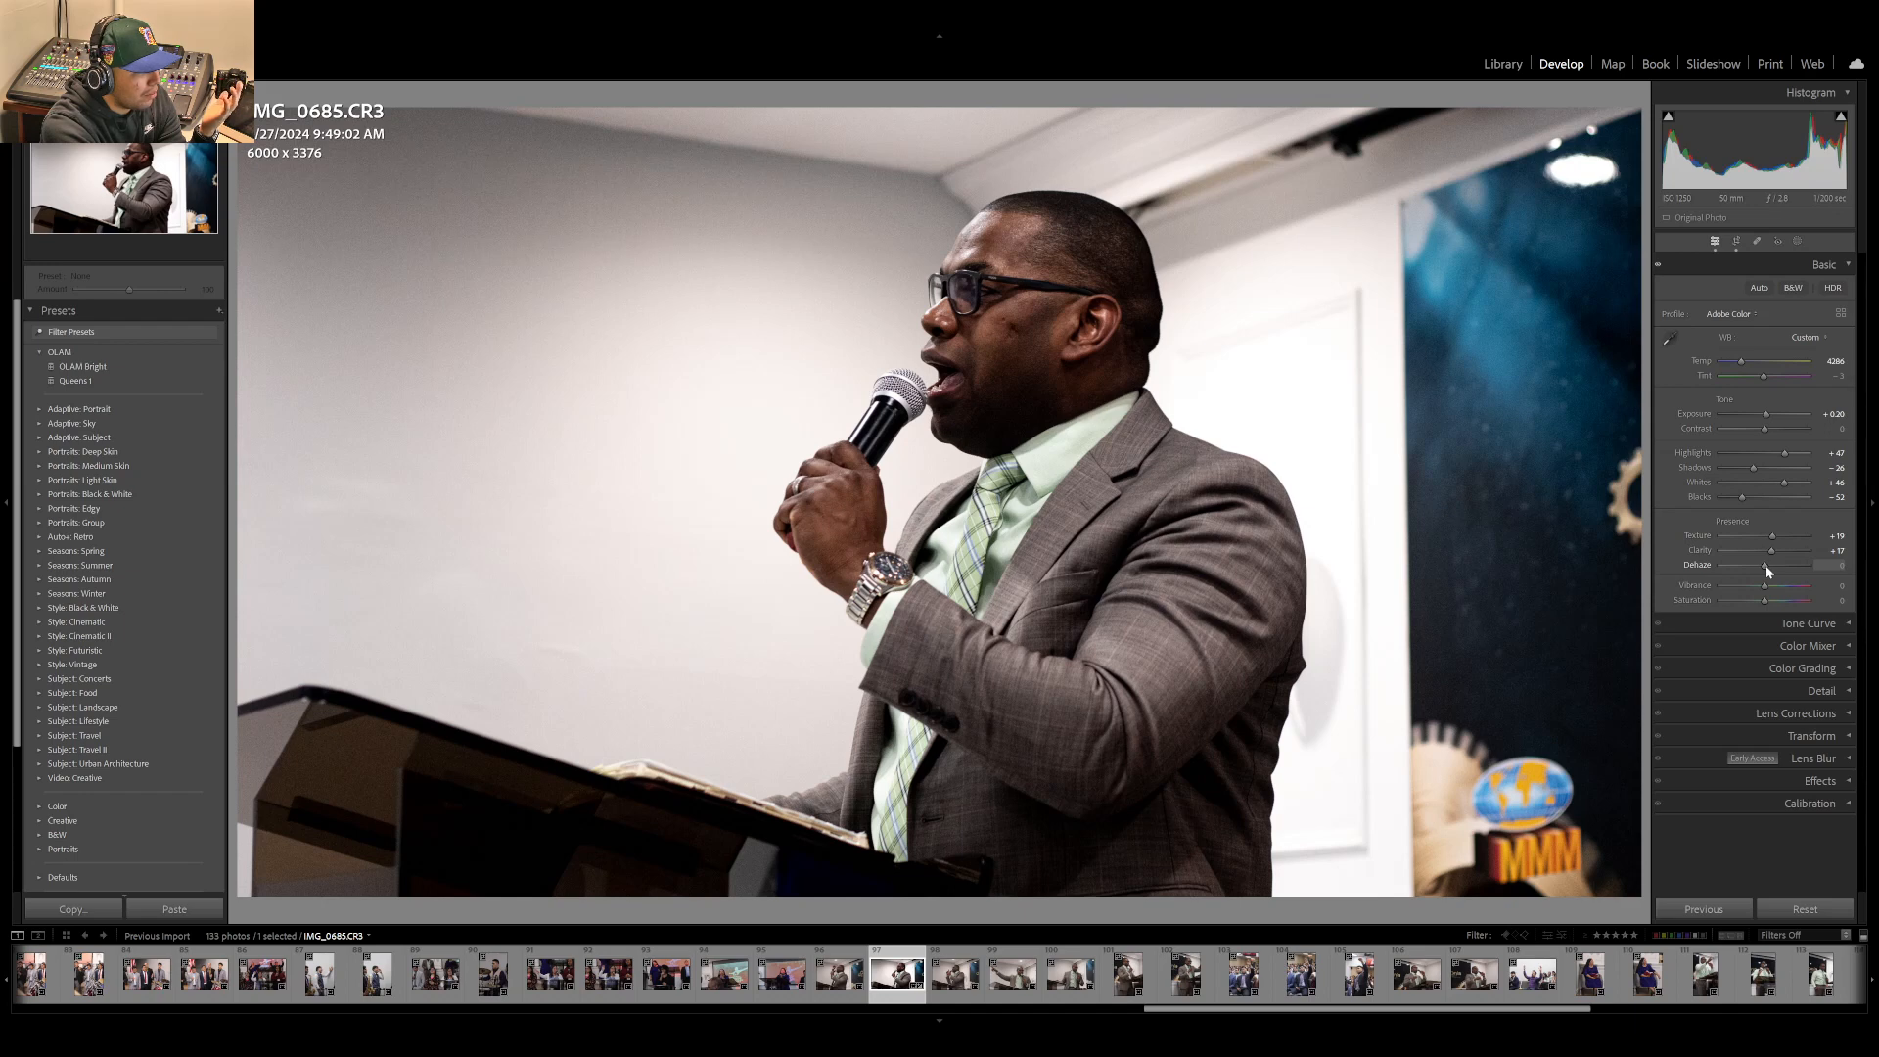
- Try Dehaze at -100 and +100, settle on +17, and compare the edited photo with its unedited version
left_click_drag(1765, 566, 1677, 571)
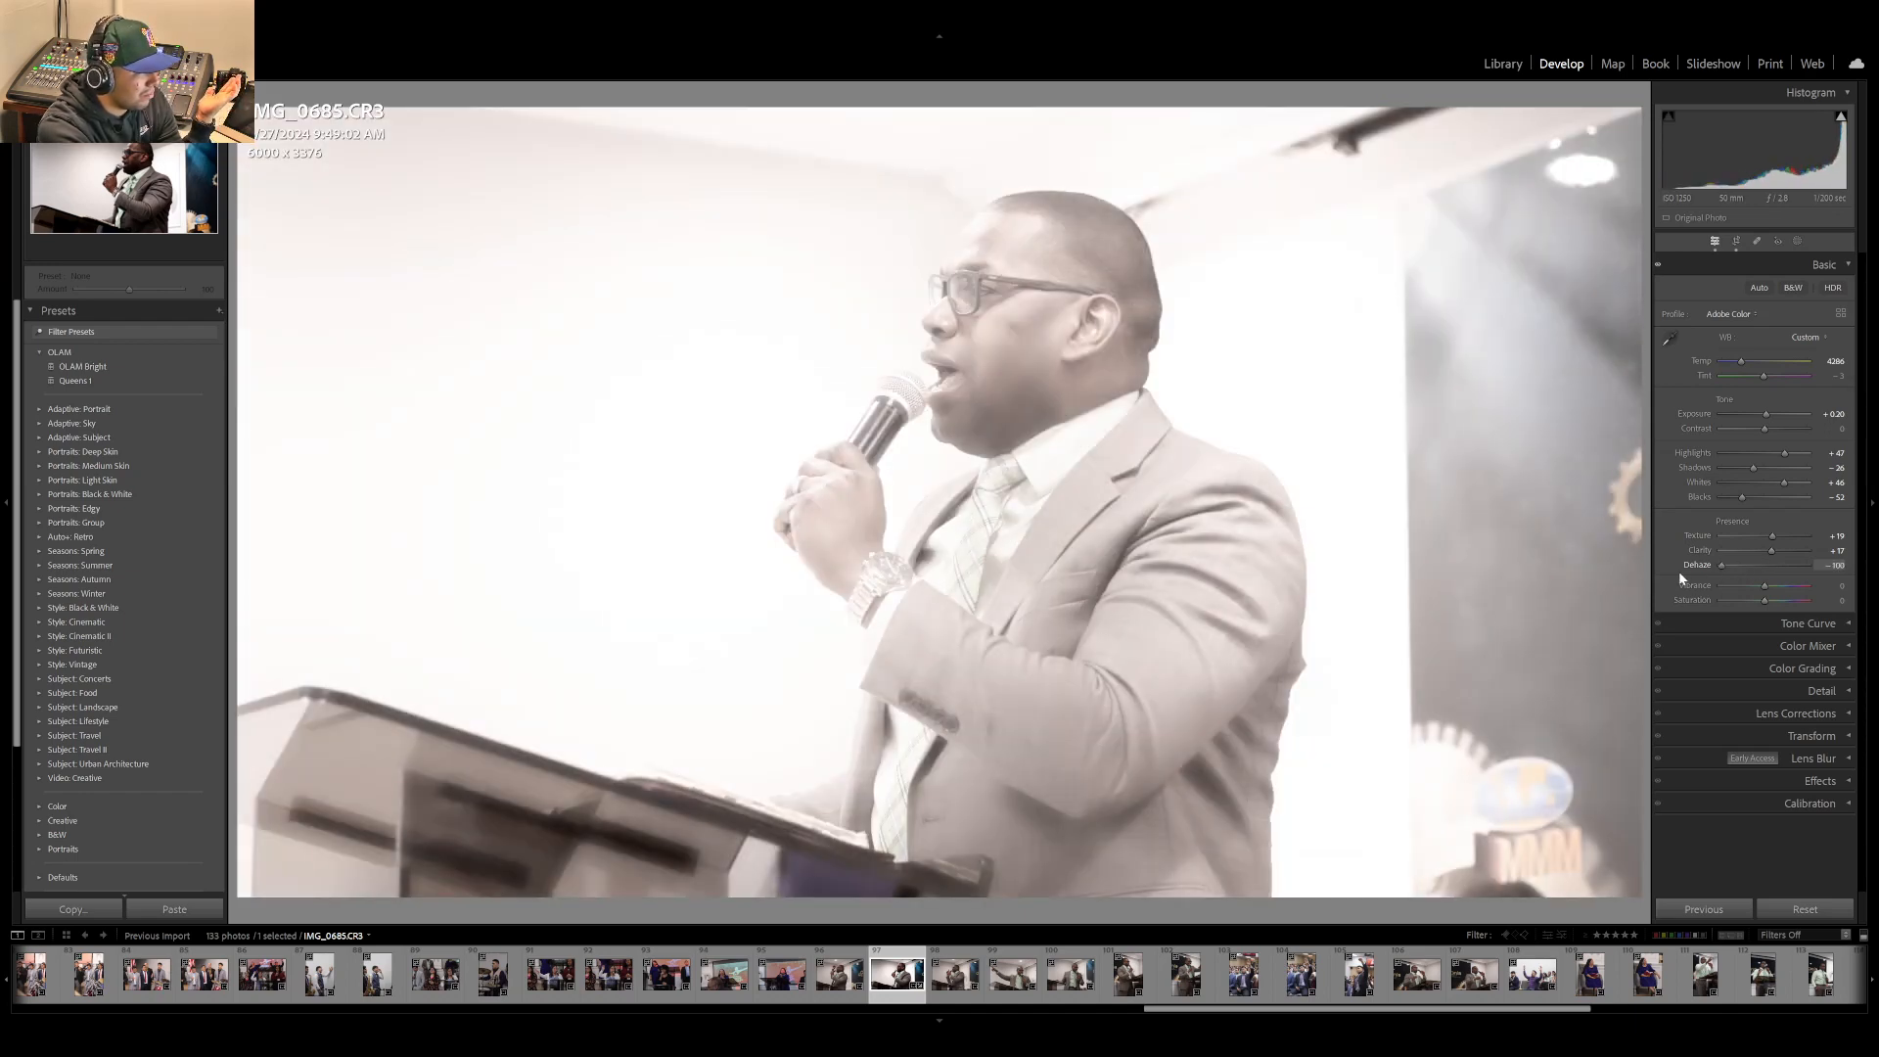
left_click_drag(1679, 572, 1837, 562)
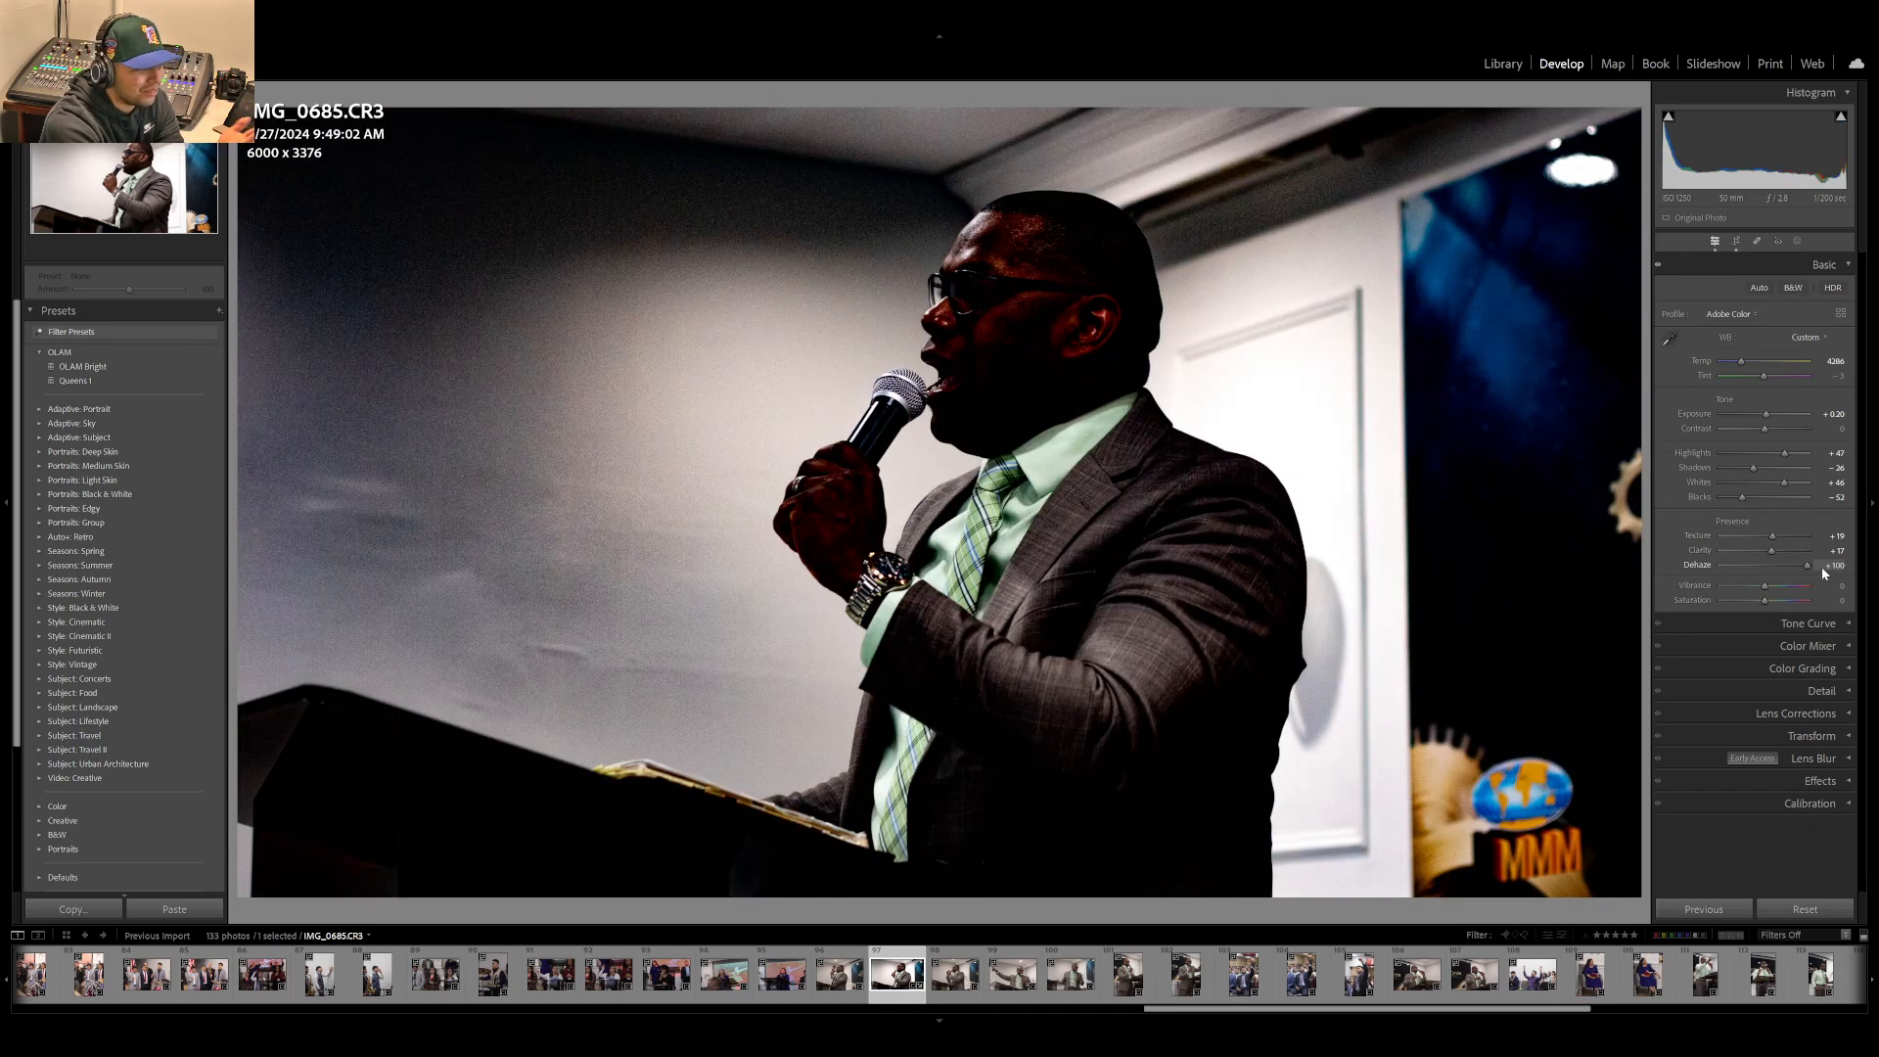
left_click_drag(1809, 566, 1771, 567)
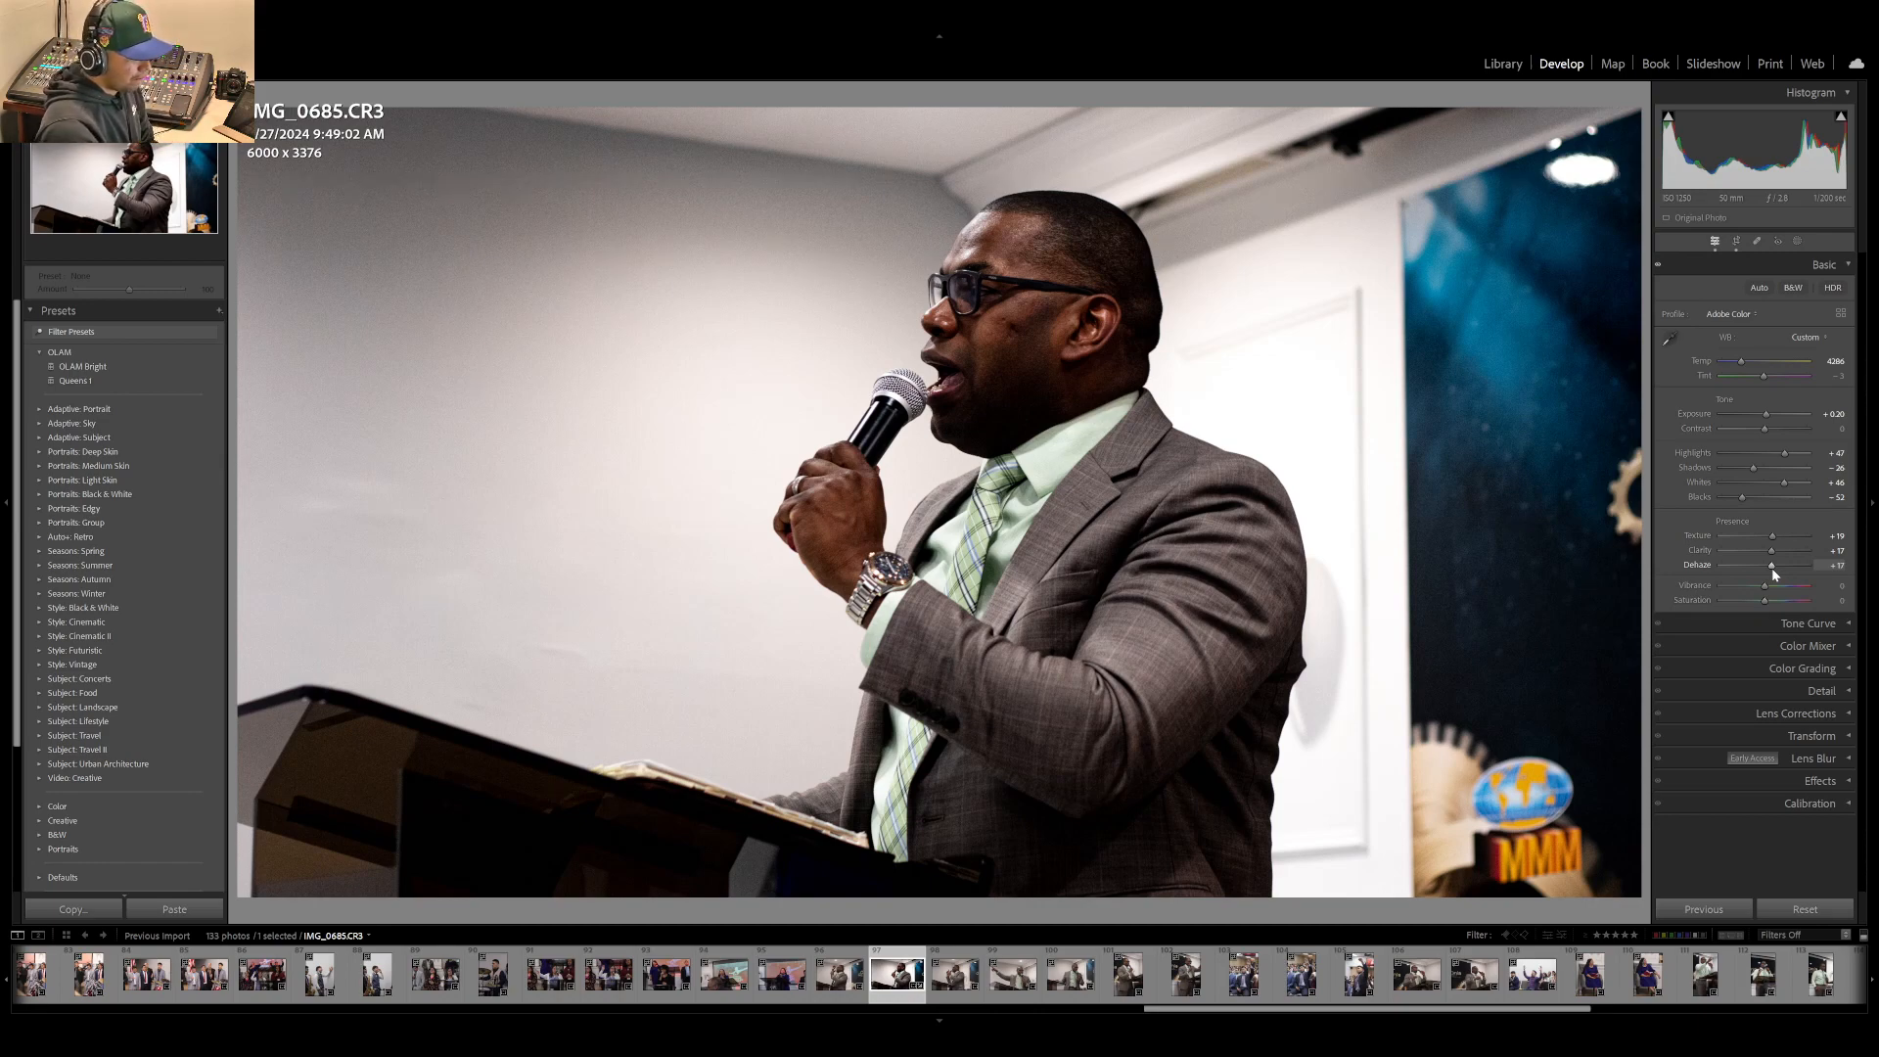
key("backslash")
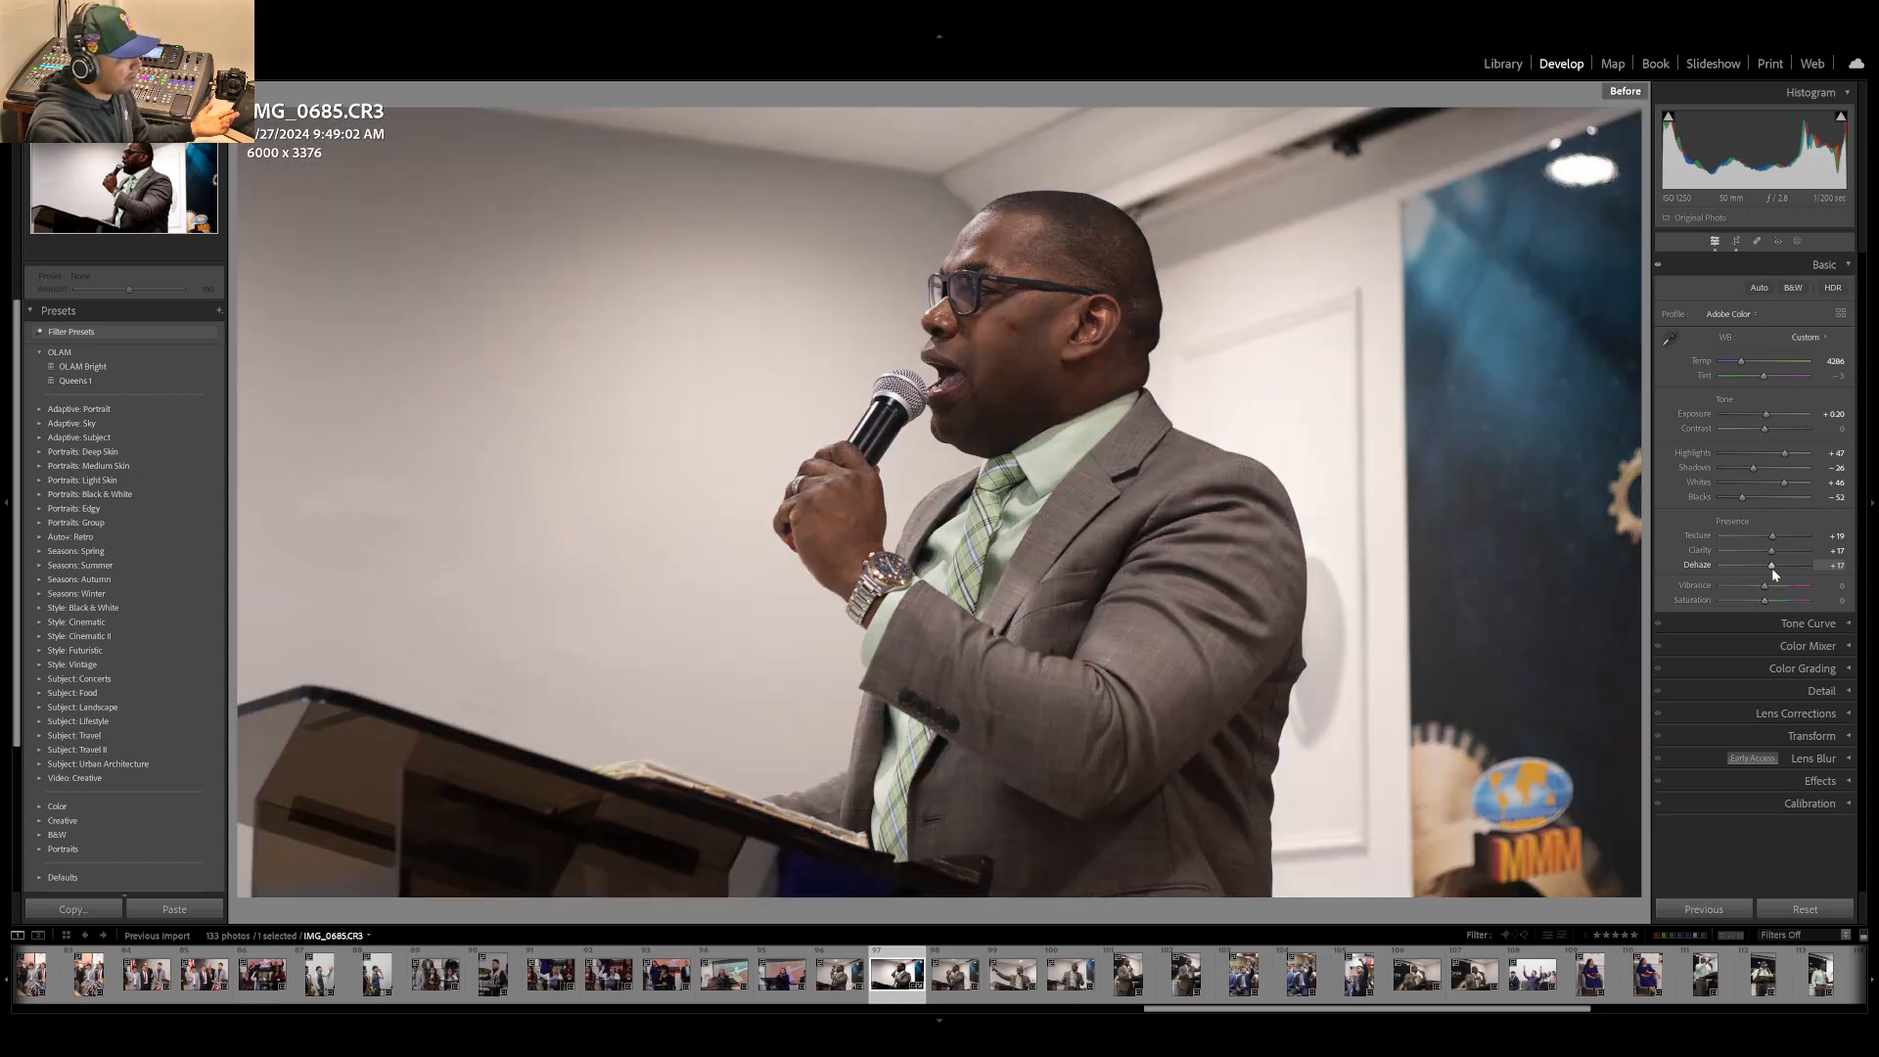
key("backslash")
key("backslash")
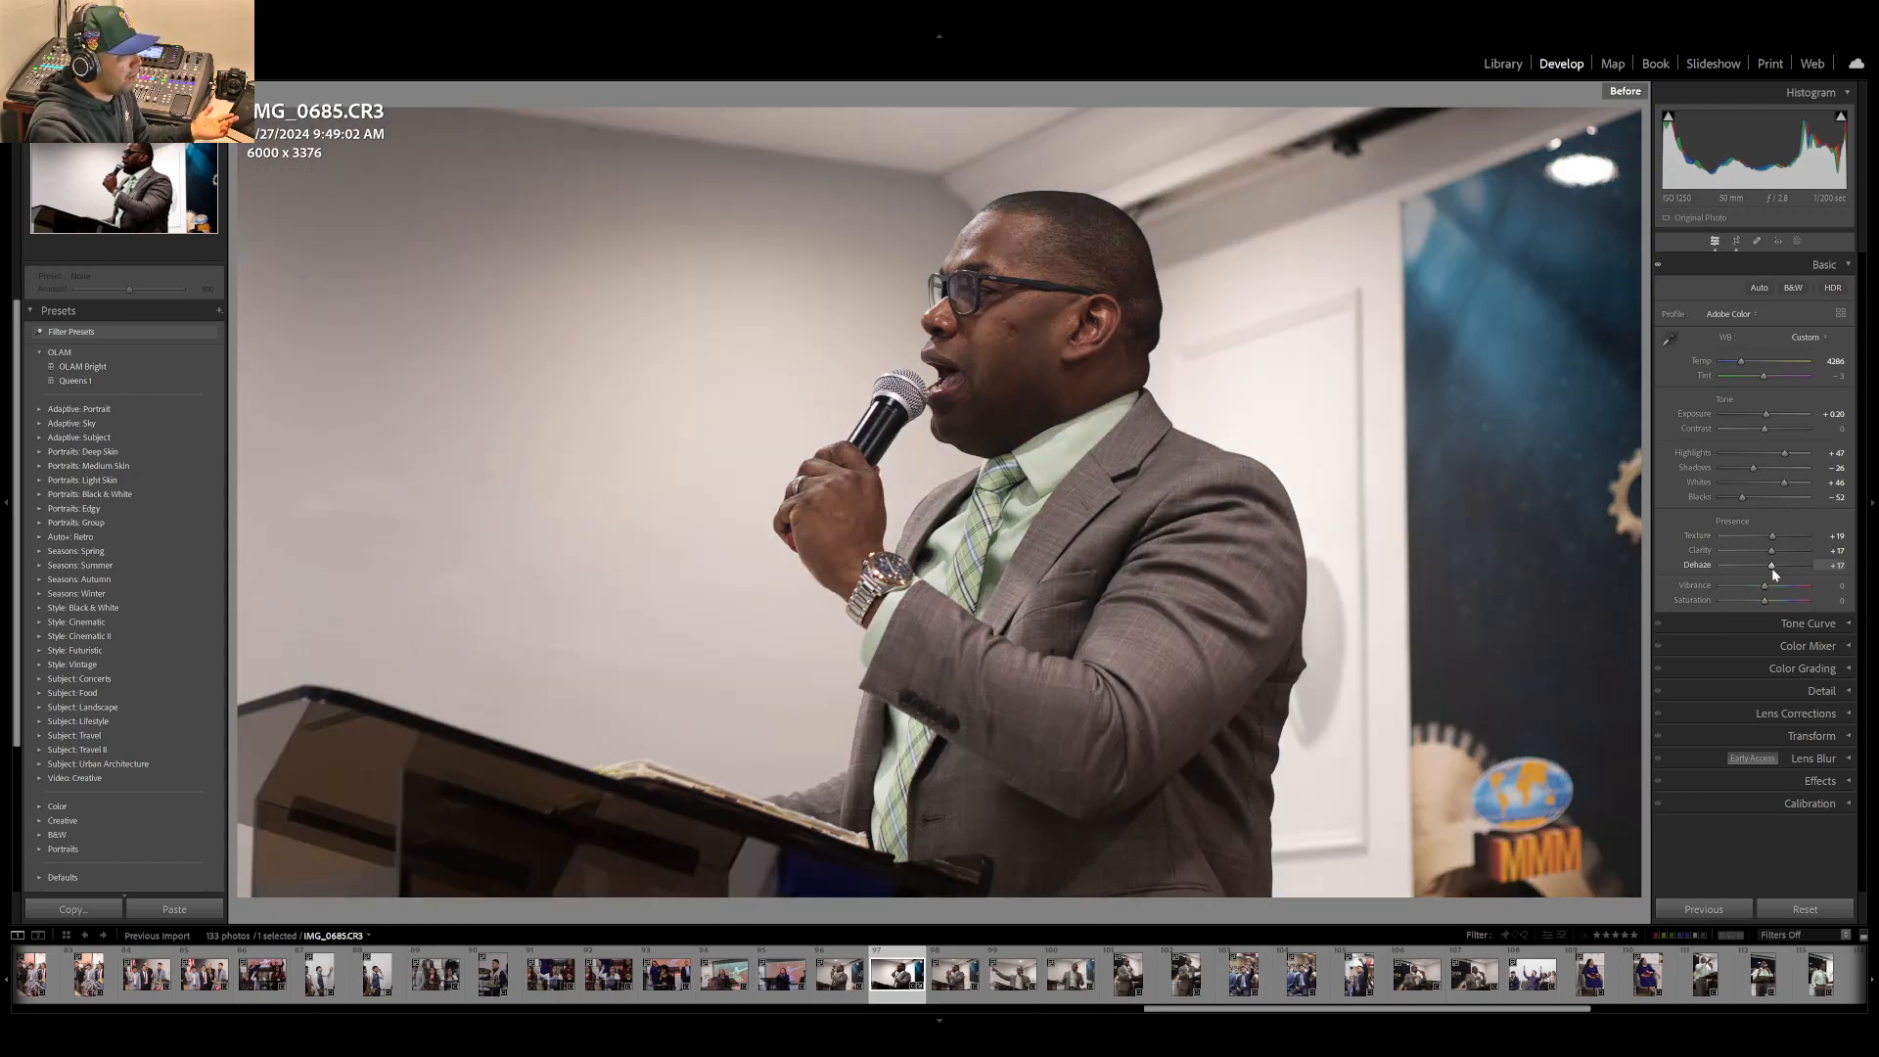
key("backslash")
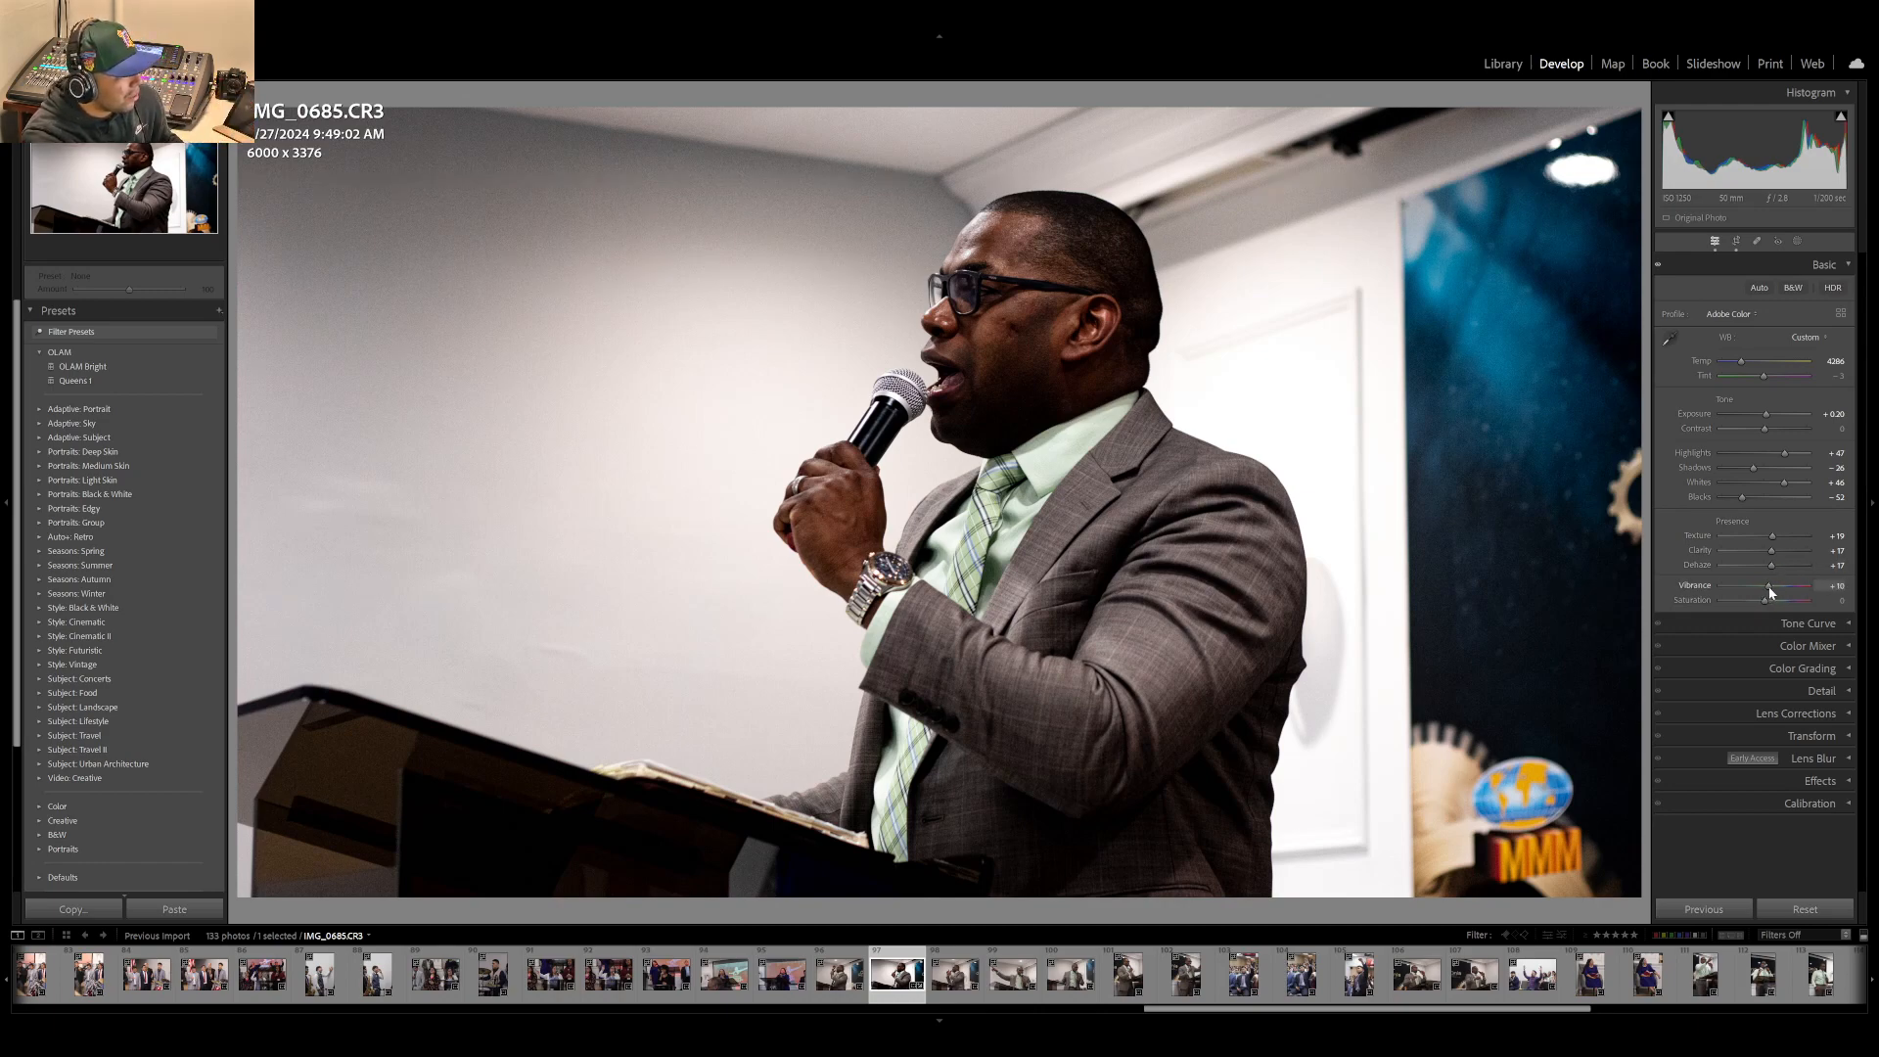
- Raise the photo's Vibrance to +13 and its Saturation to +22
mouse_move(1781, 586)
left_mouse_down()
mouse_move(1816, 585)
mouse_move(1788, 587)
left_mouse_up()
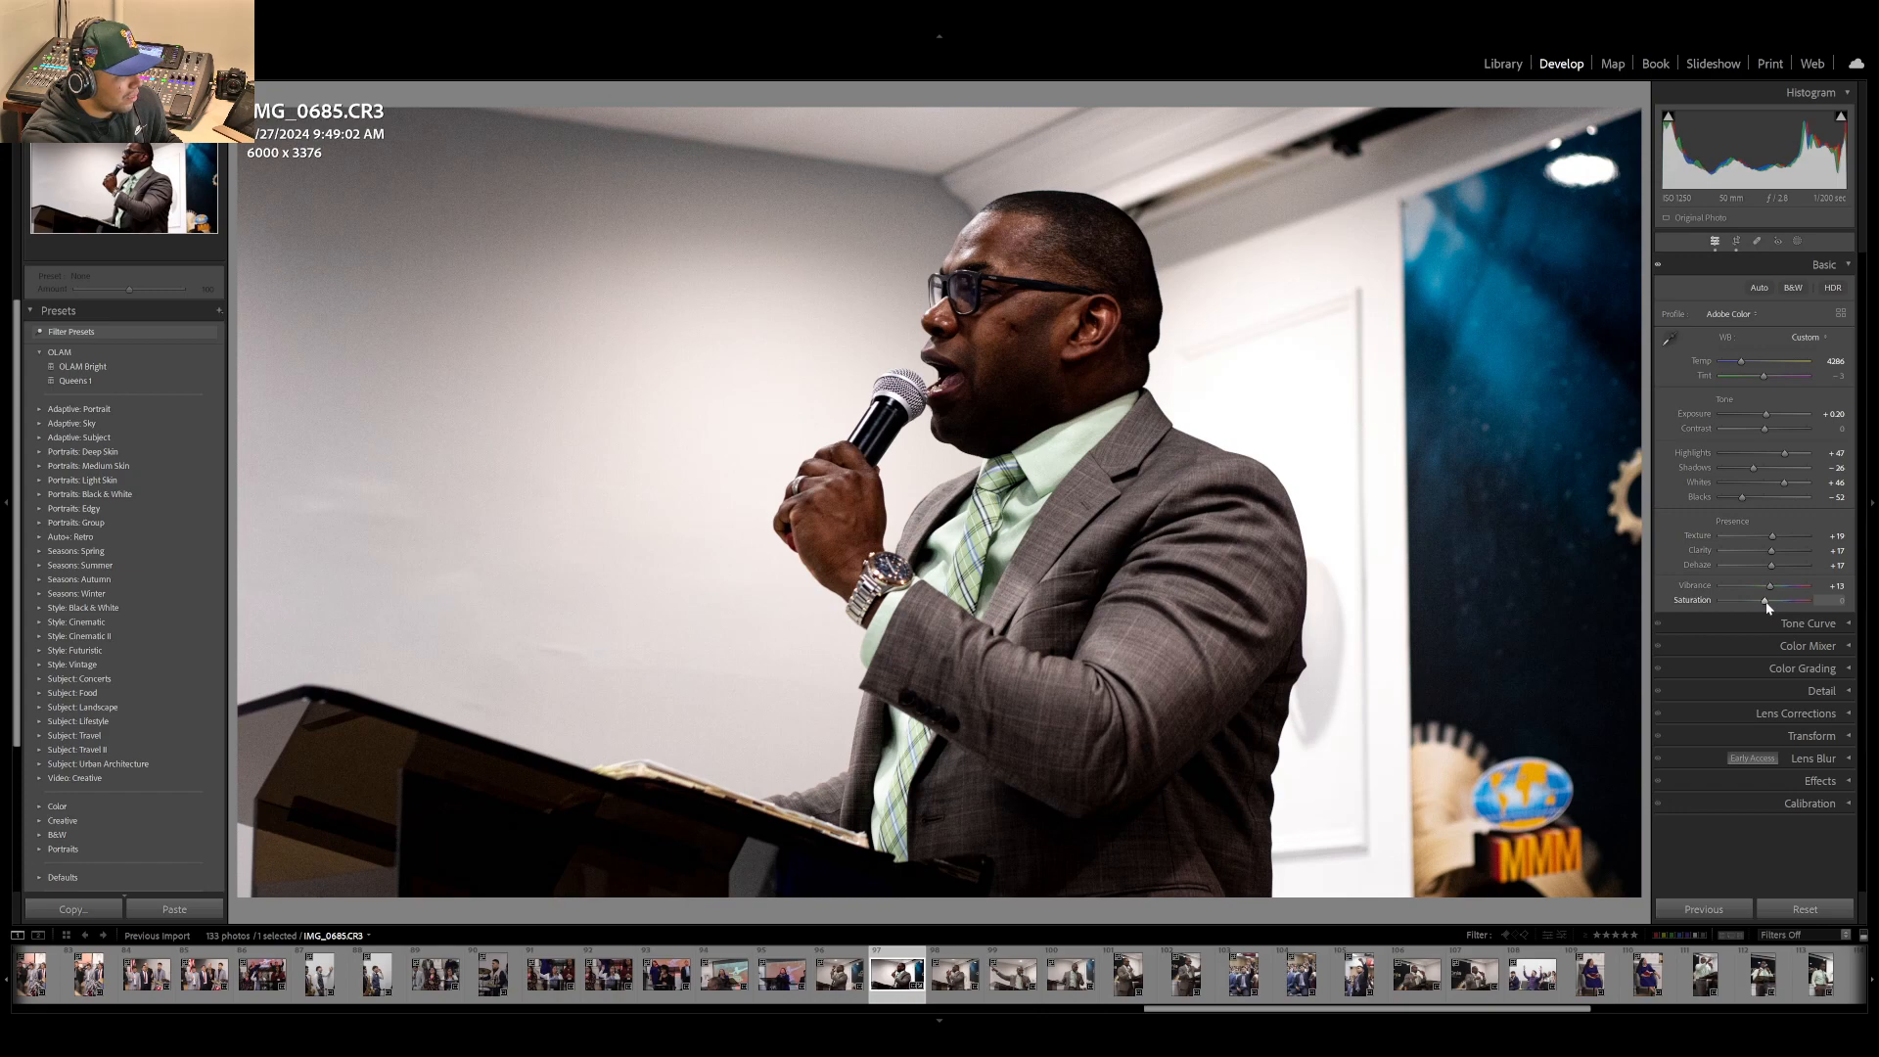
mouse_move(1769, 601)
left_mouse_down()
mouse_move(1800, 601)
mouse_move(1782, 601)
left_mouse_up()
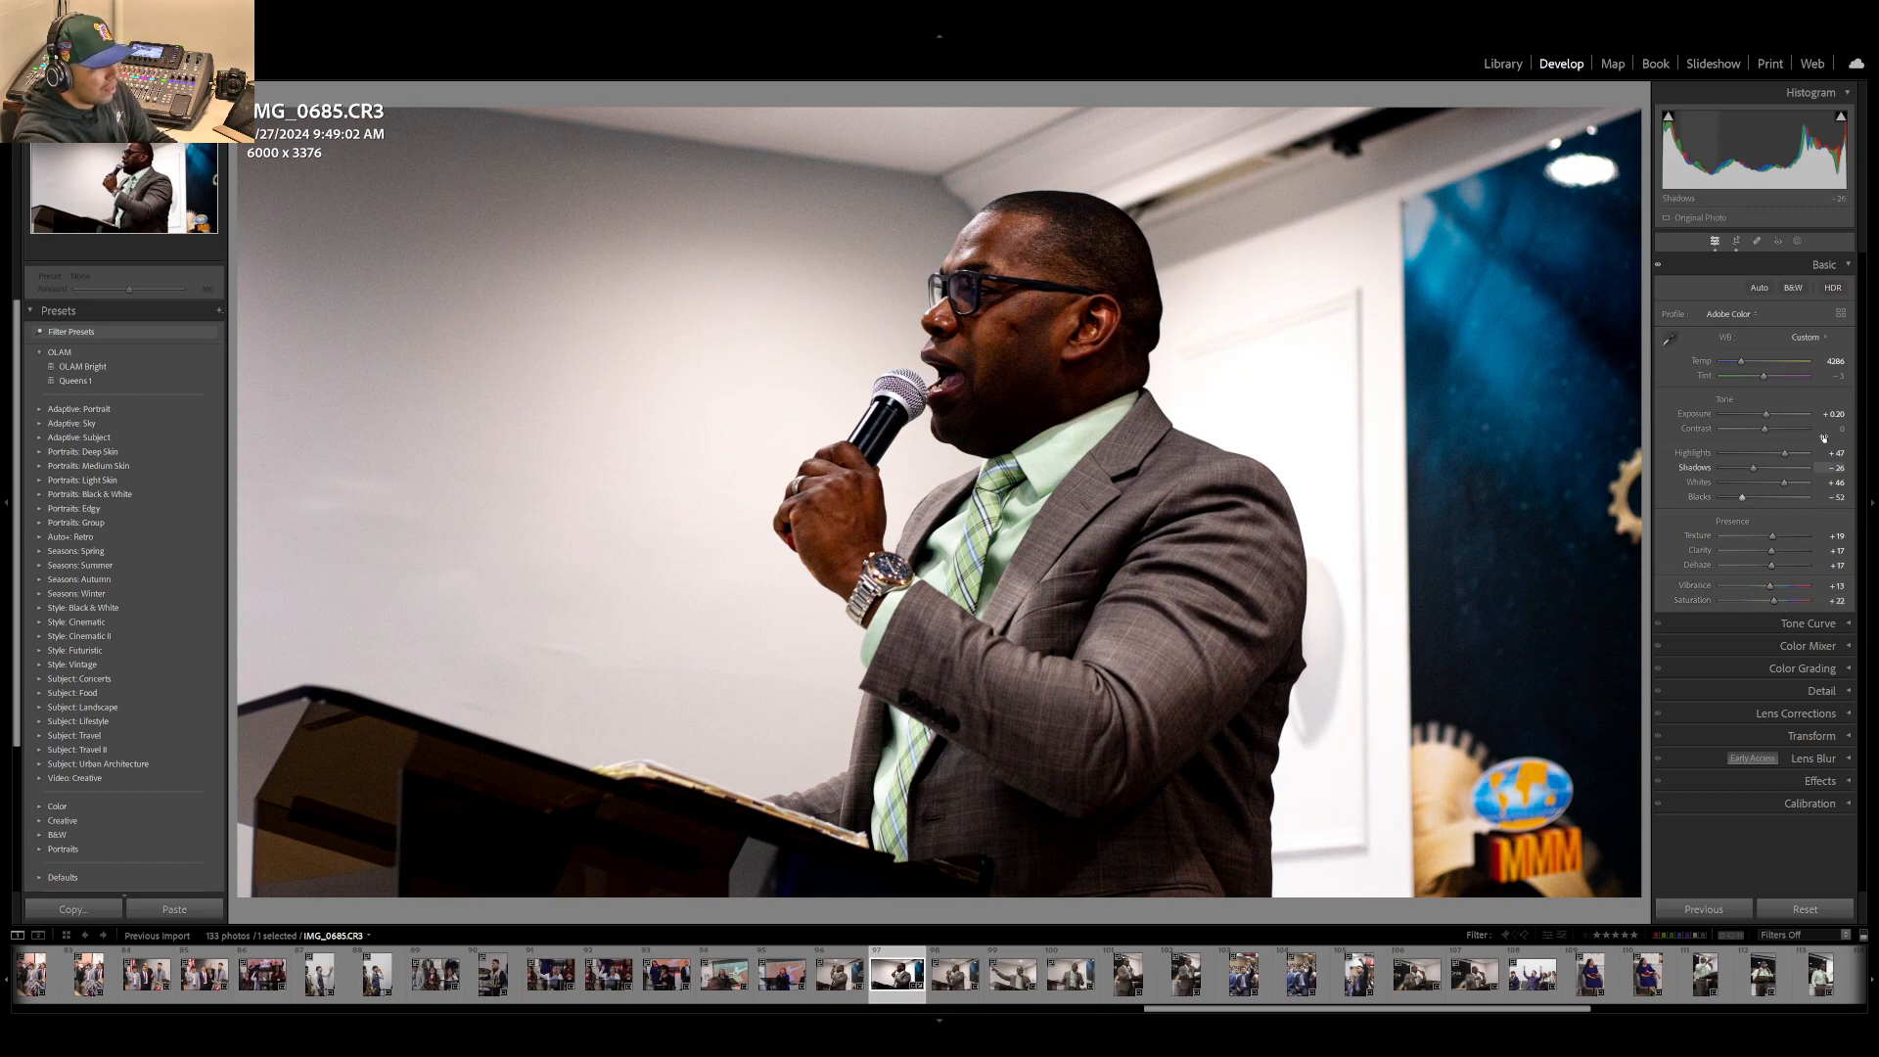
- Compare the edited IMG_0685.CR3 with its unedited version, and inspect the speaker's face up close
left_click(1843, 267)
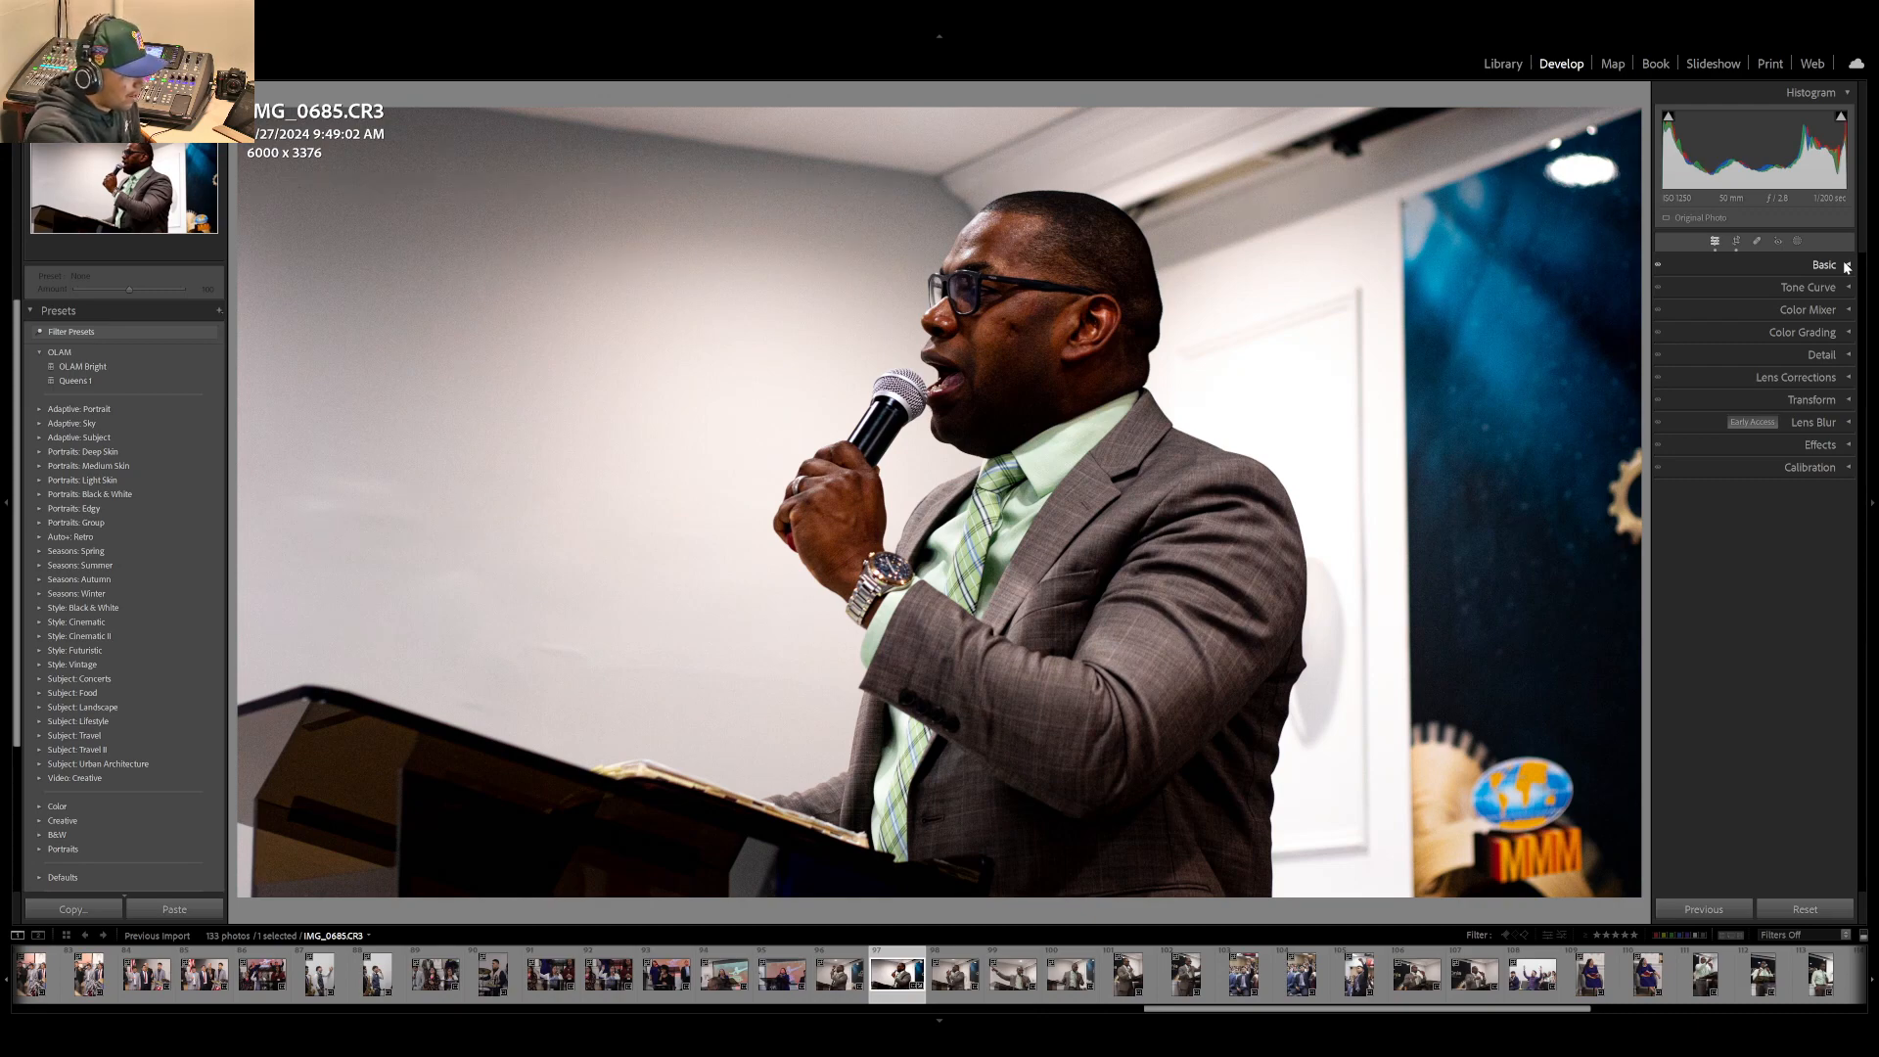
key("backslash")
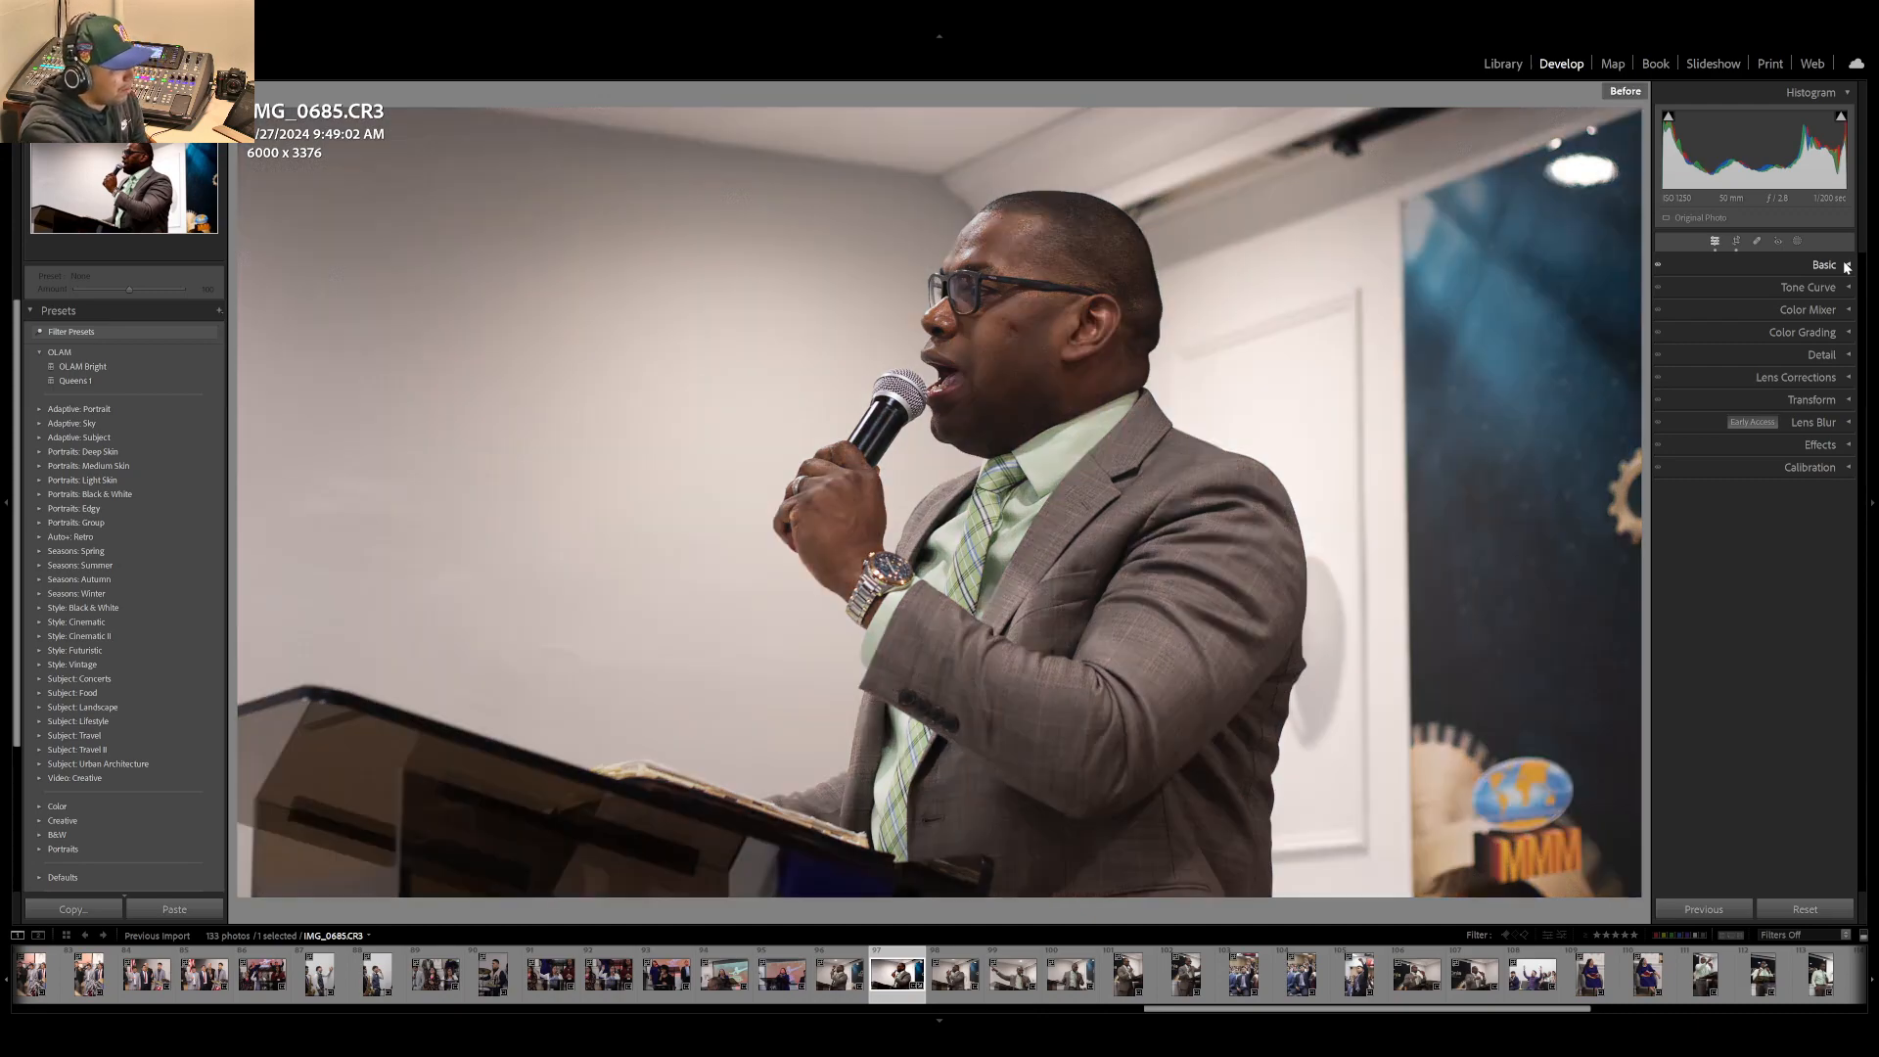
key("backslash")
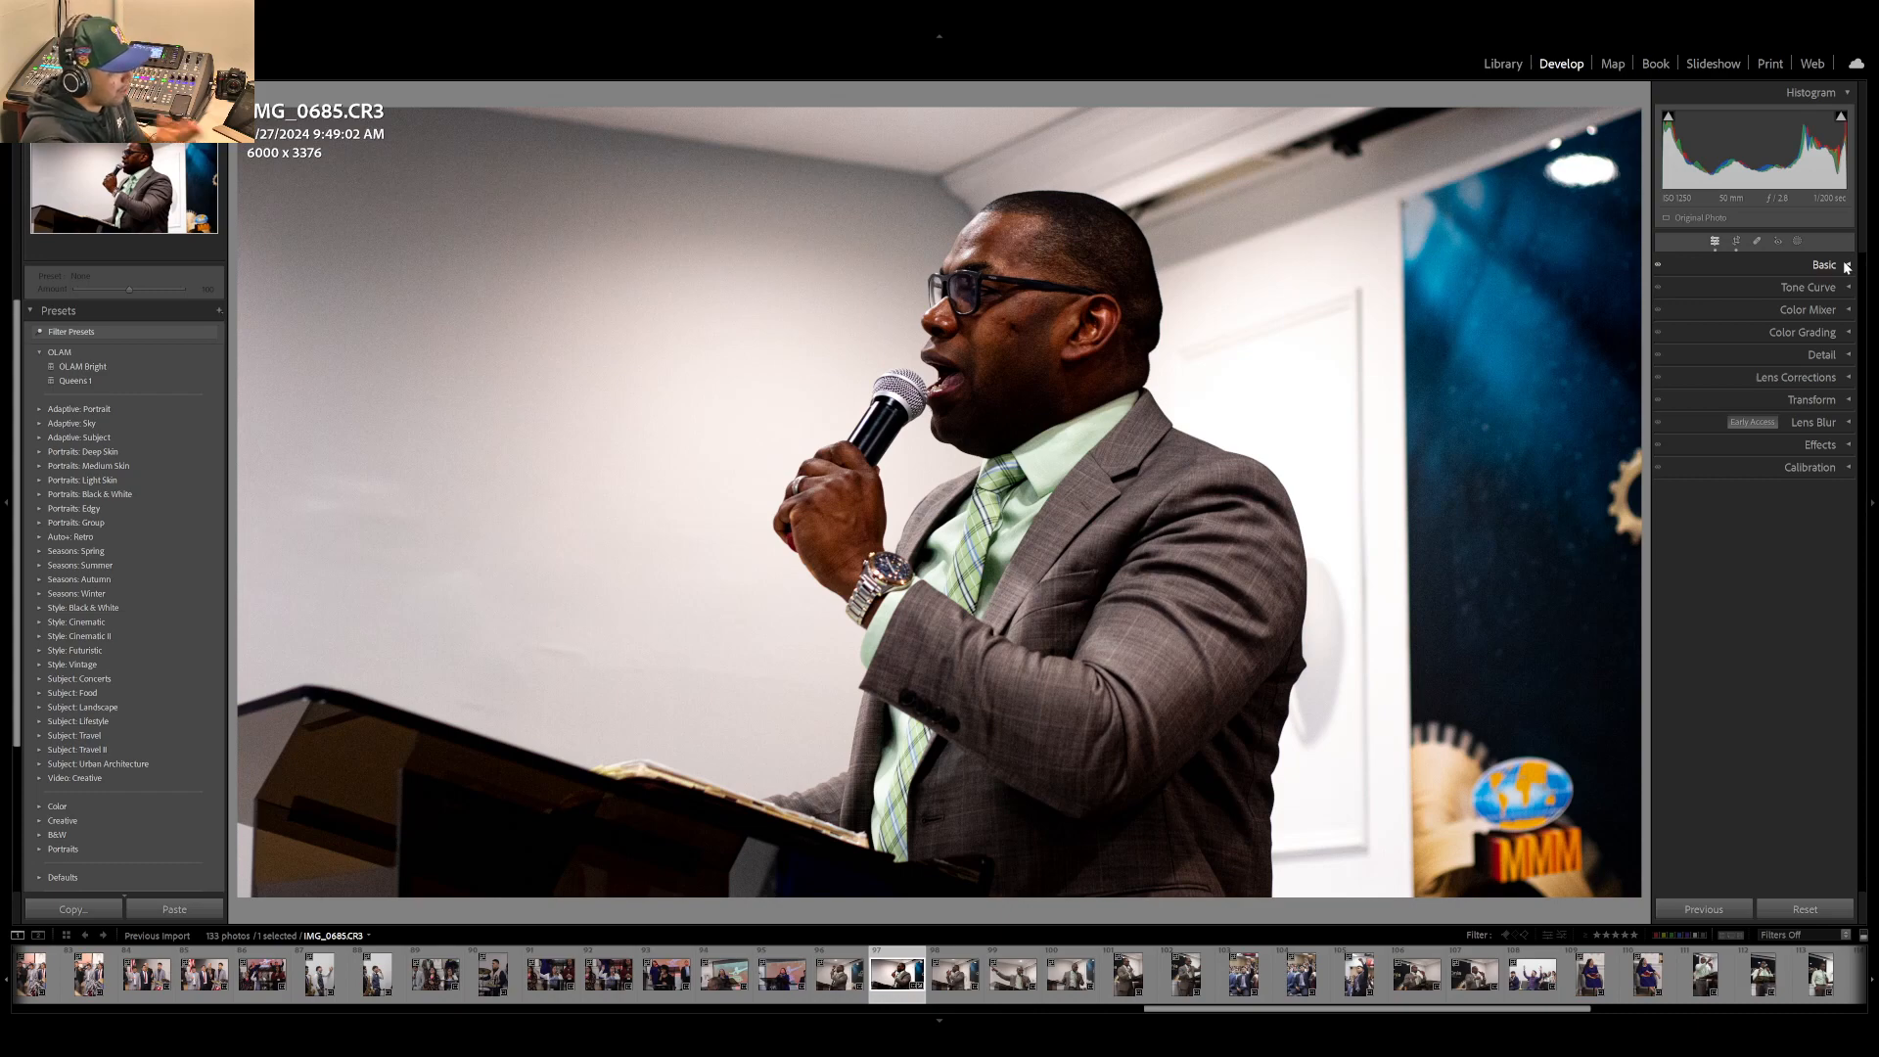
left_click(1077, 213)
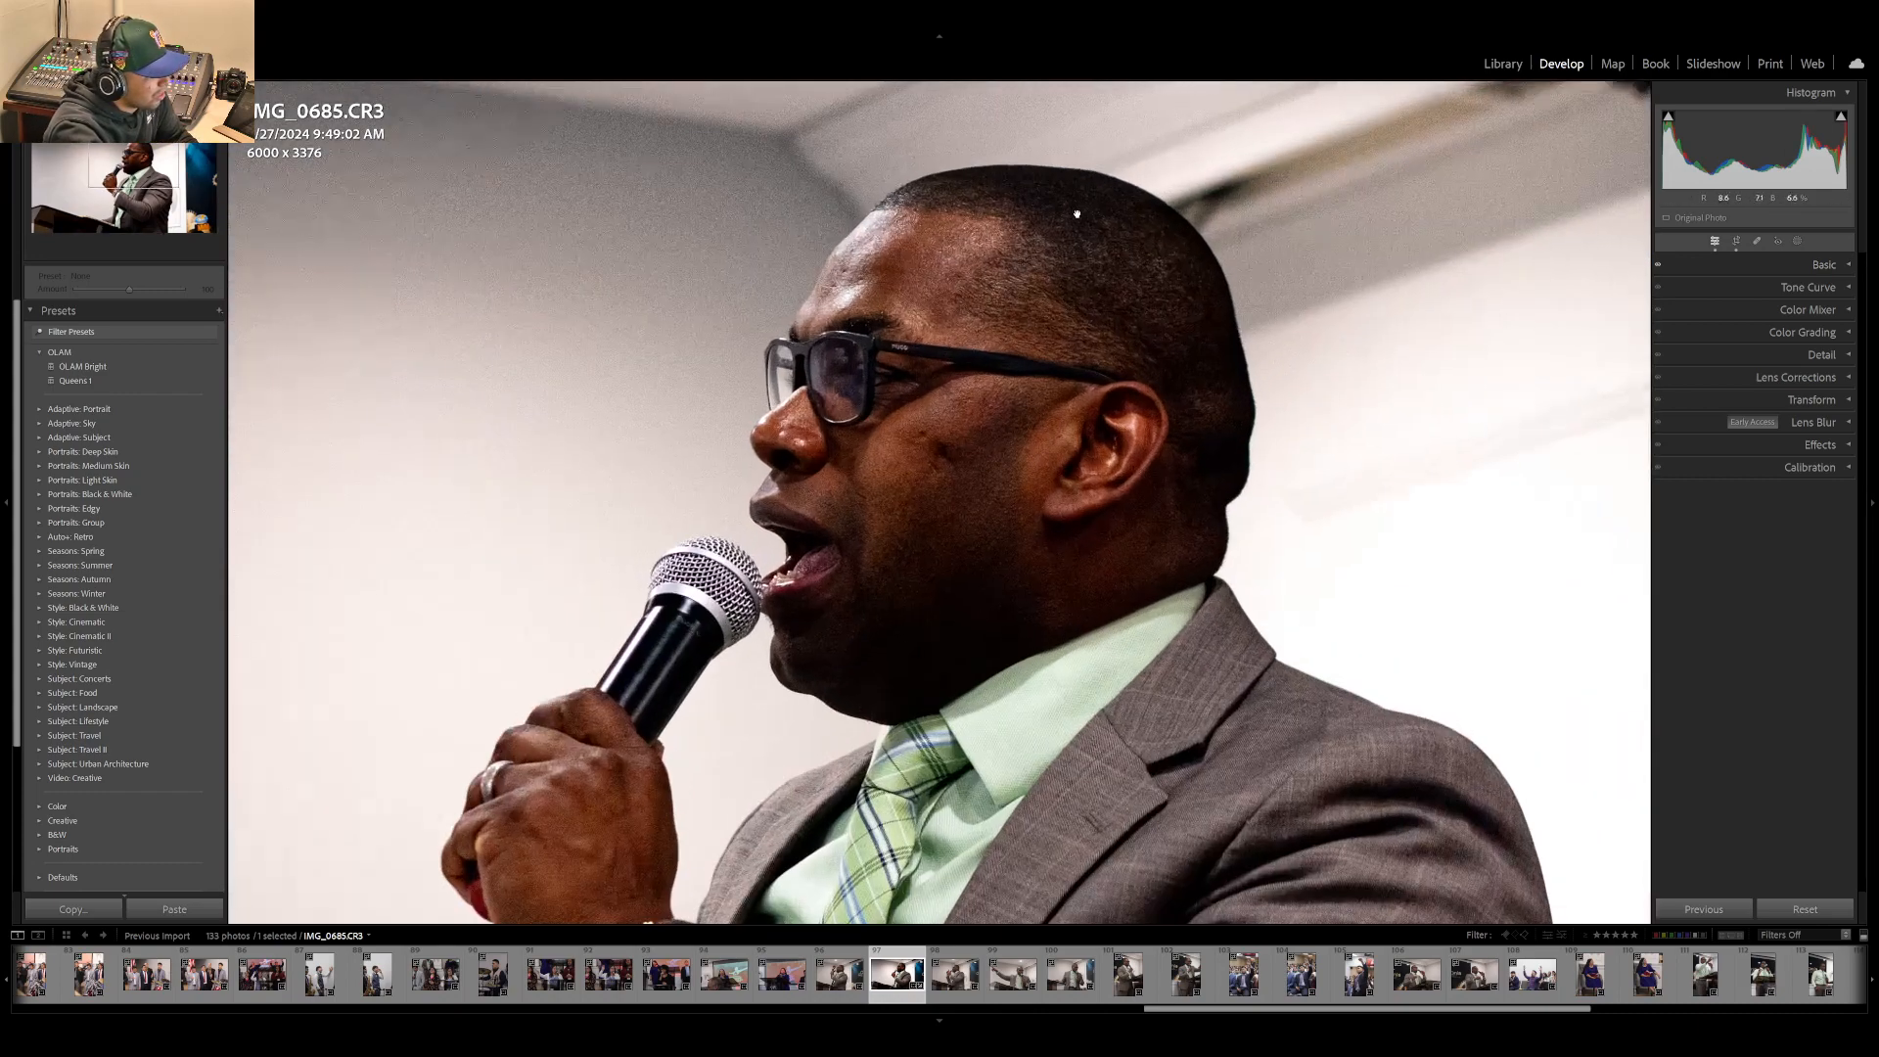
left_click(921, 436)
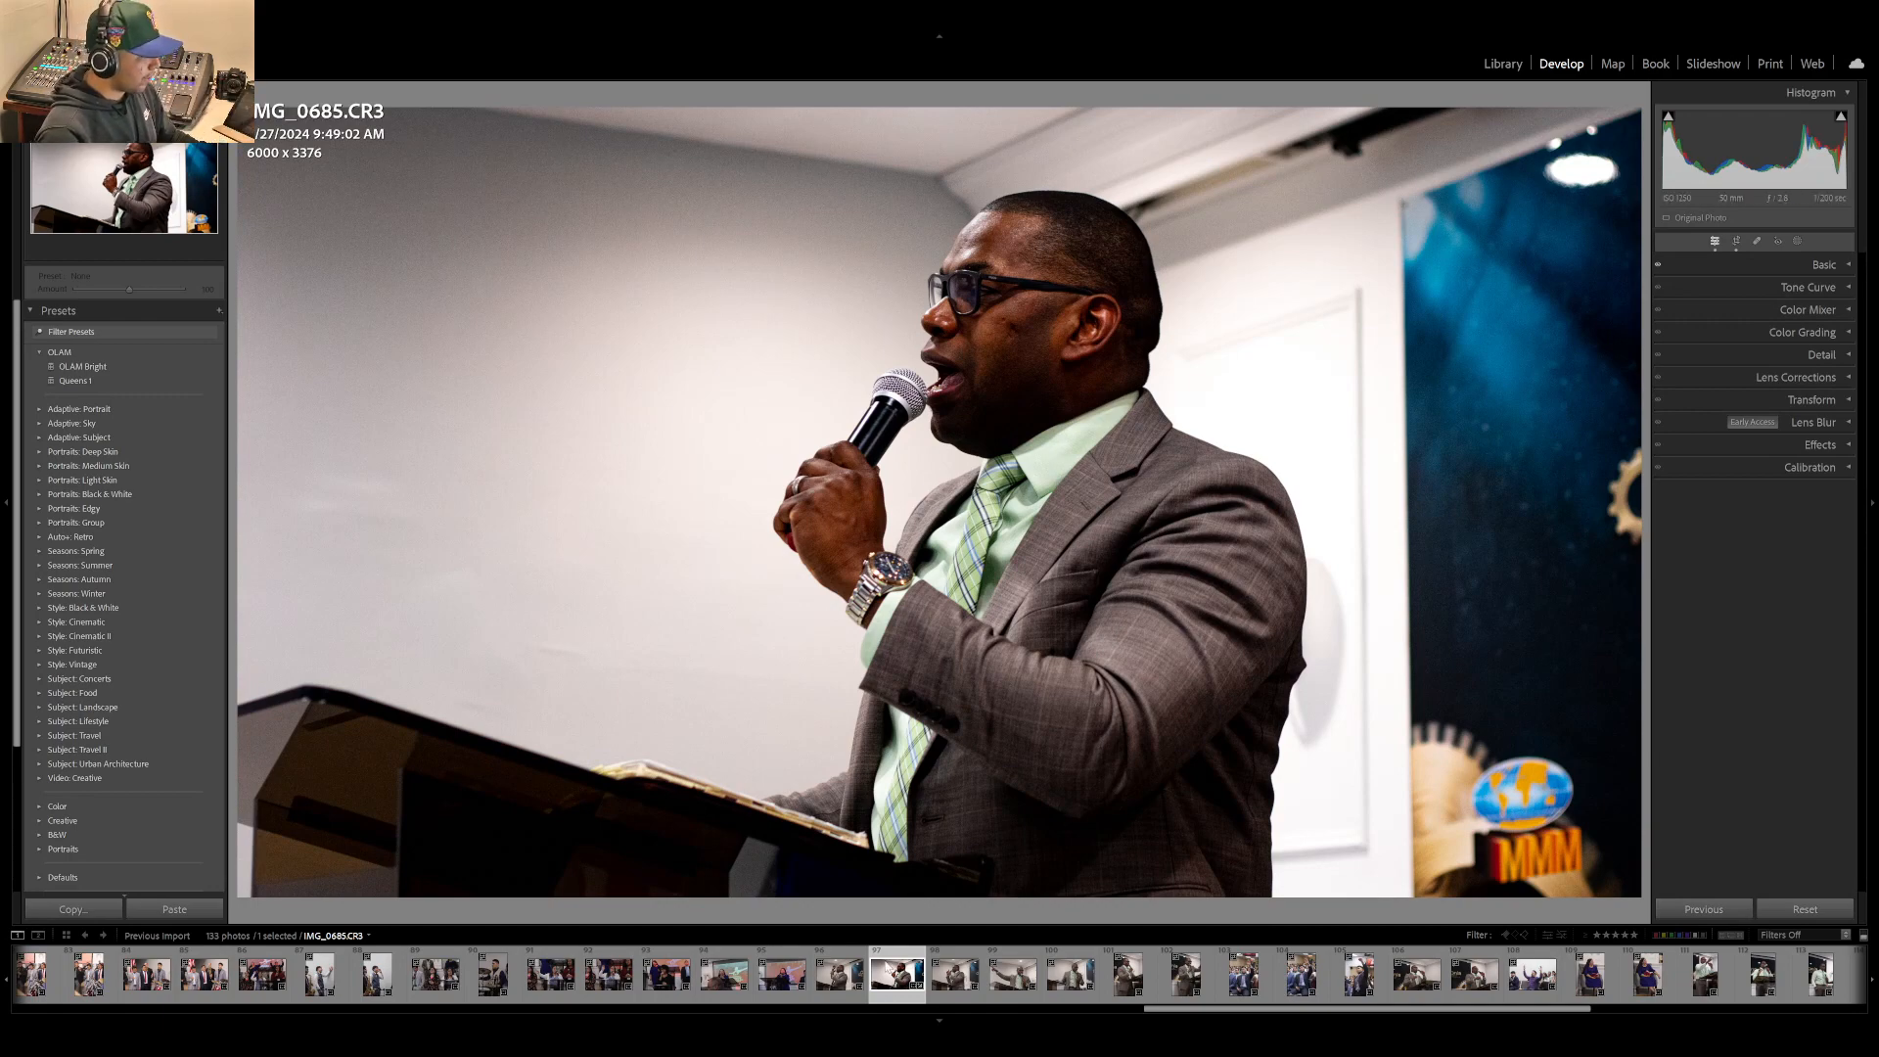
- View IMG_0686.CR3 and IMG_0687.CR3, and examine the speaker's pointing hand up close in IMG_0687.CR3
left_click(951, 979)
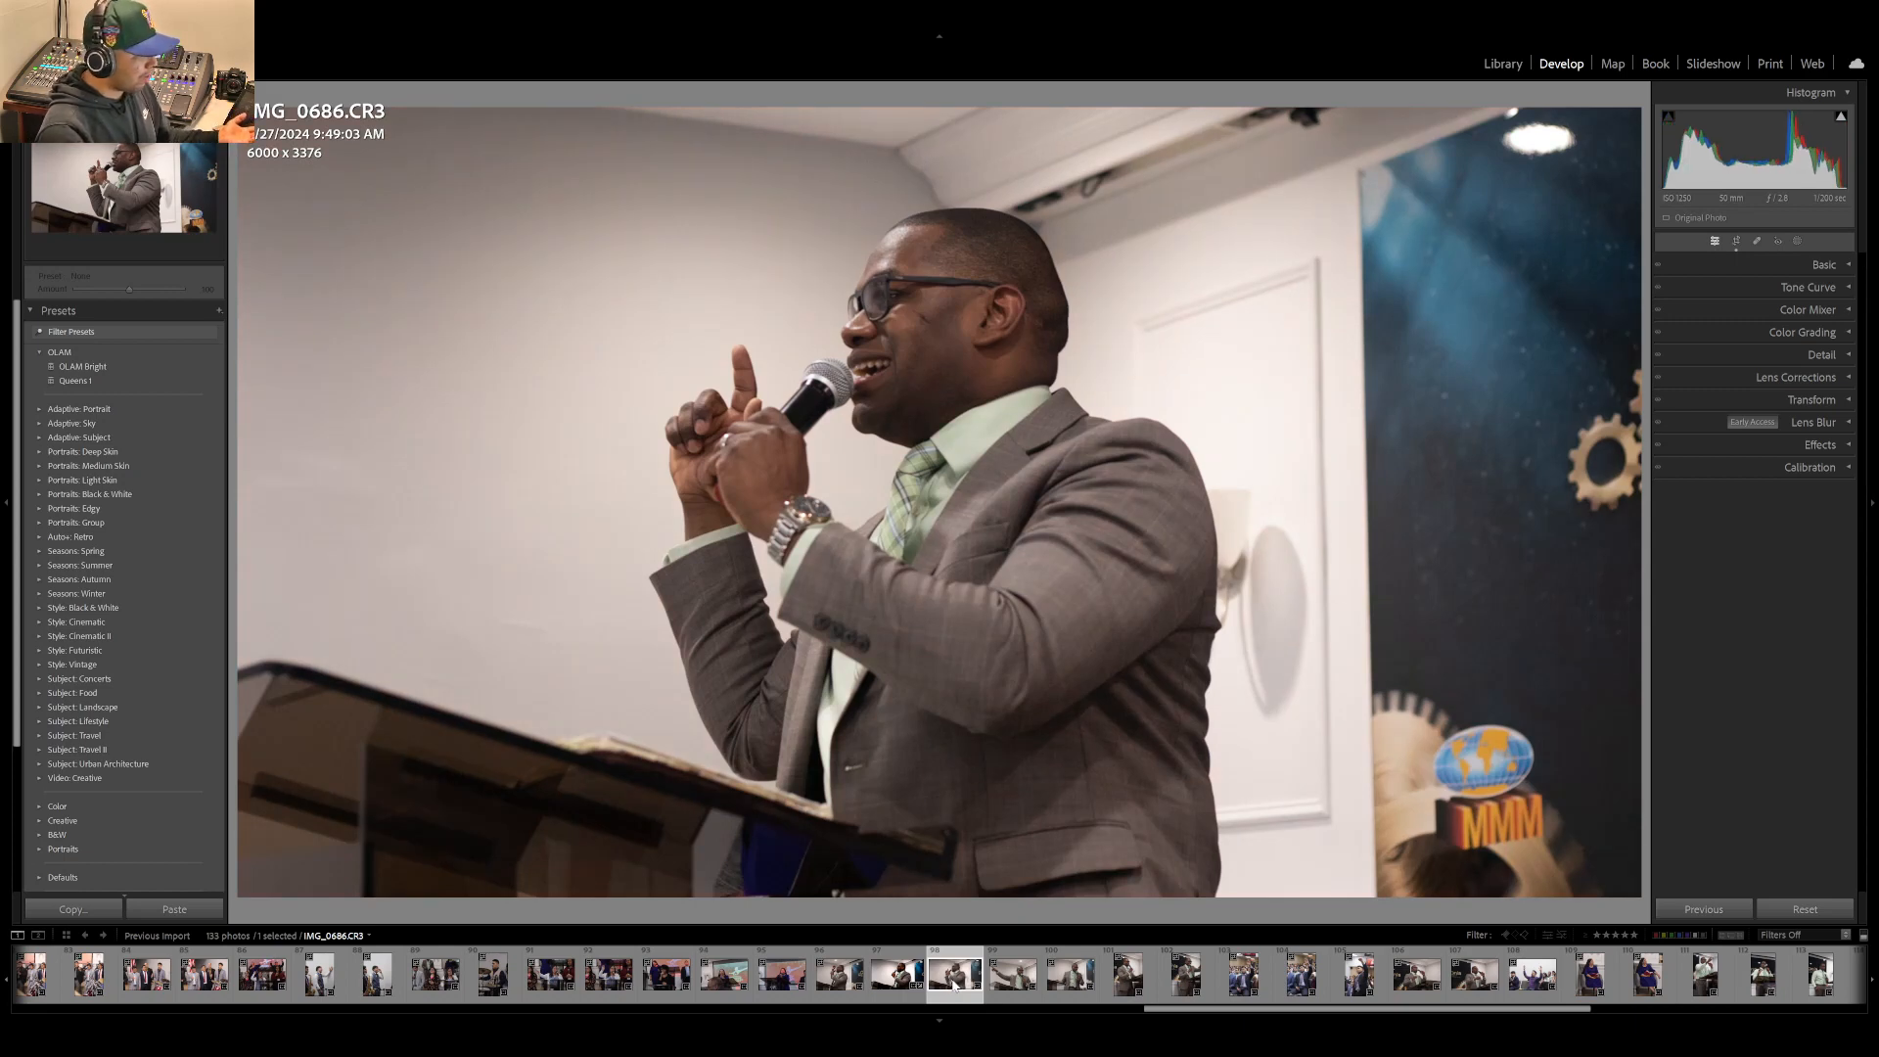
key("Right")
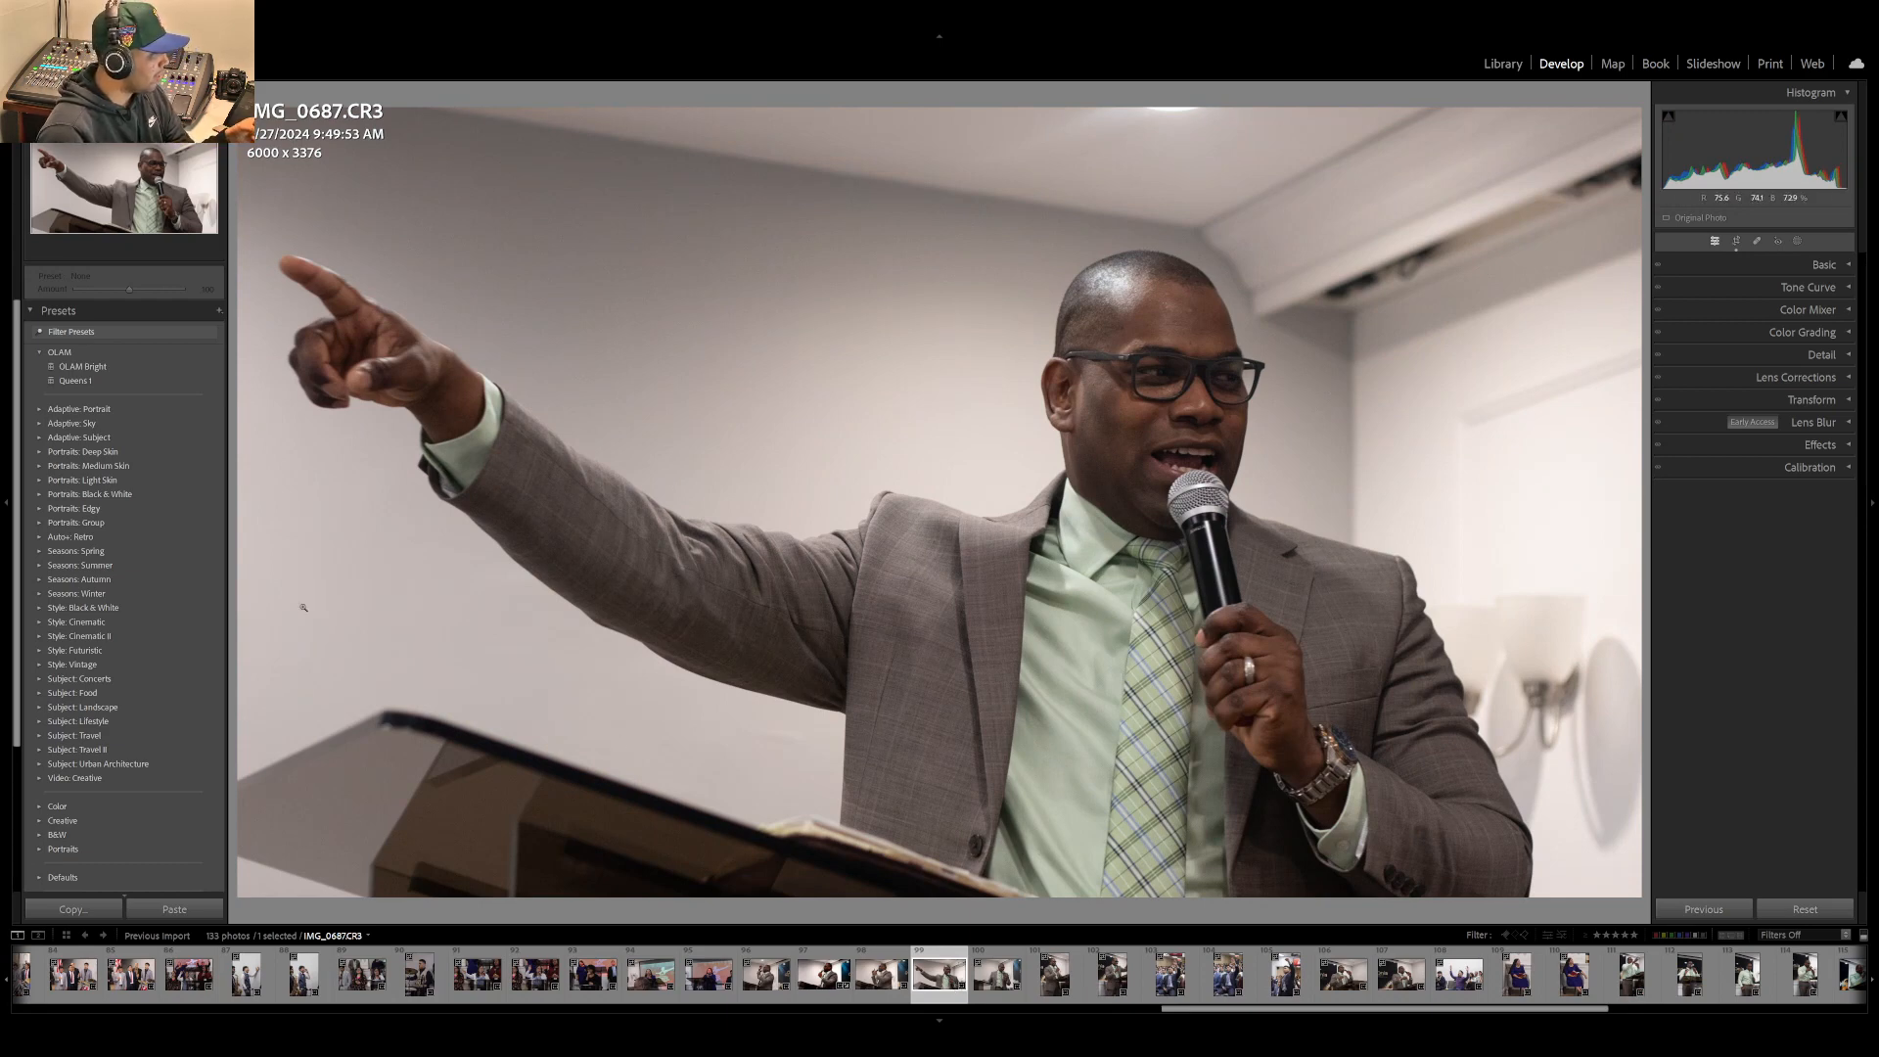
left_click(341, 238)
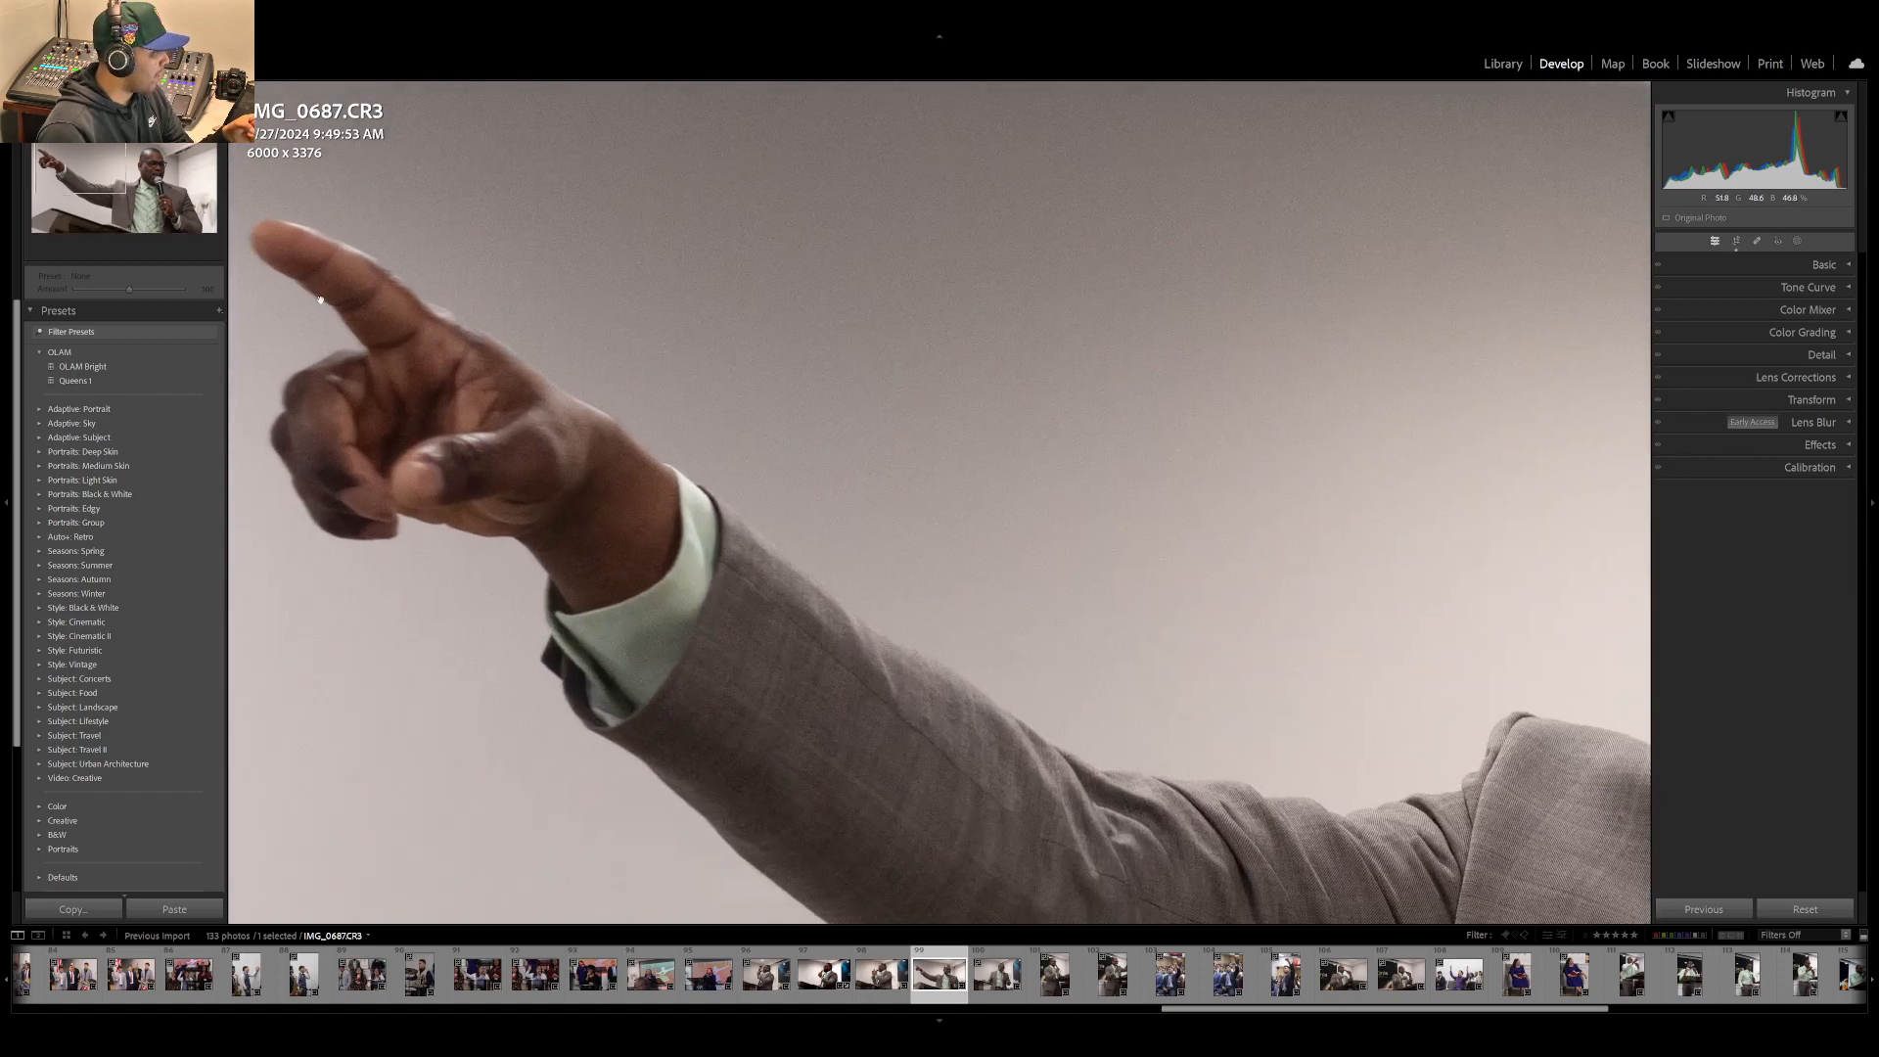
left_click(417, 360)
left_click(417, 360)
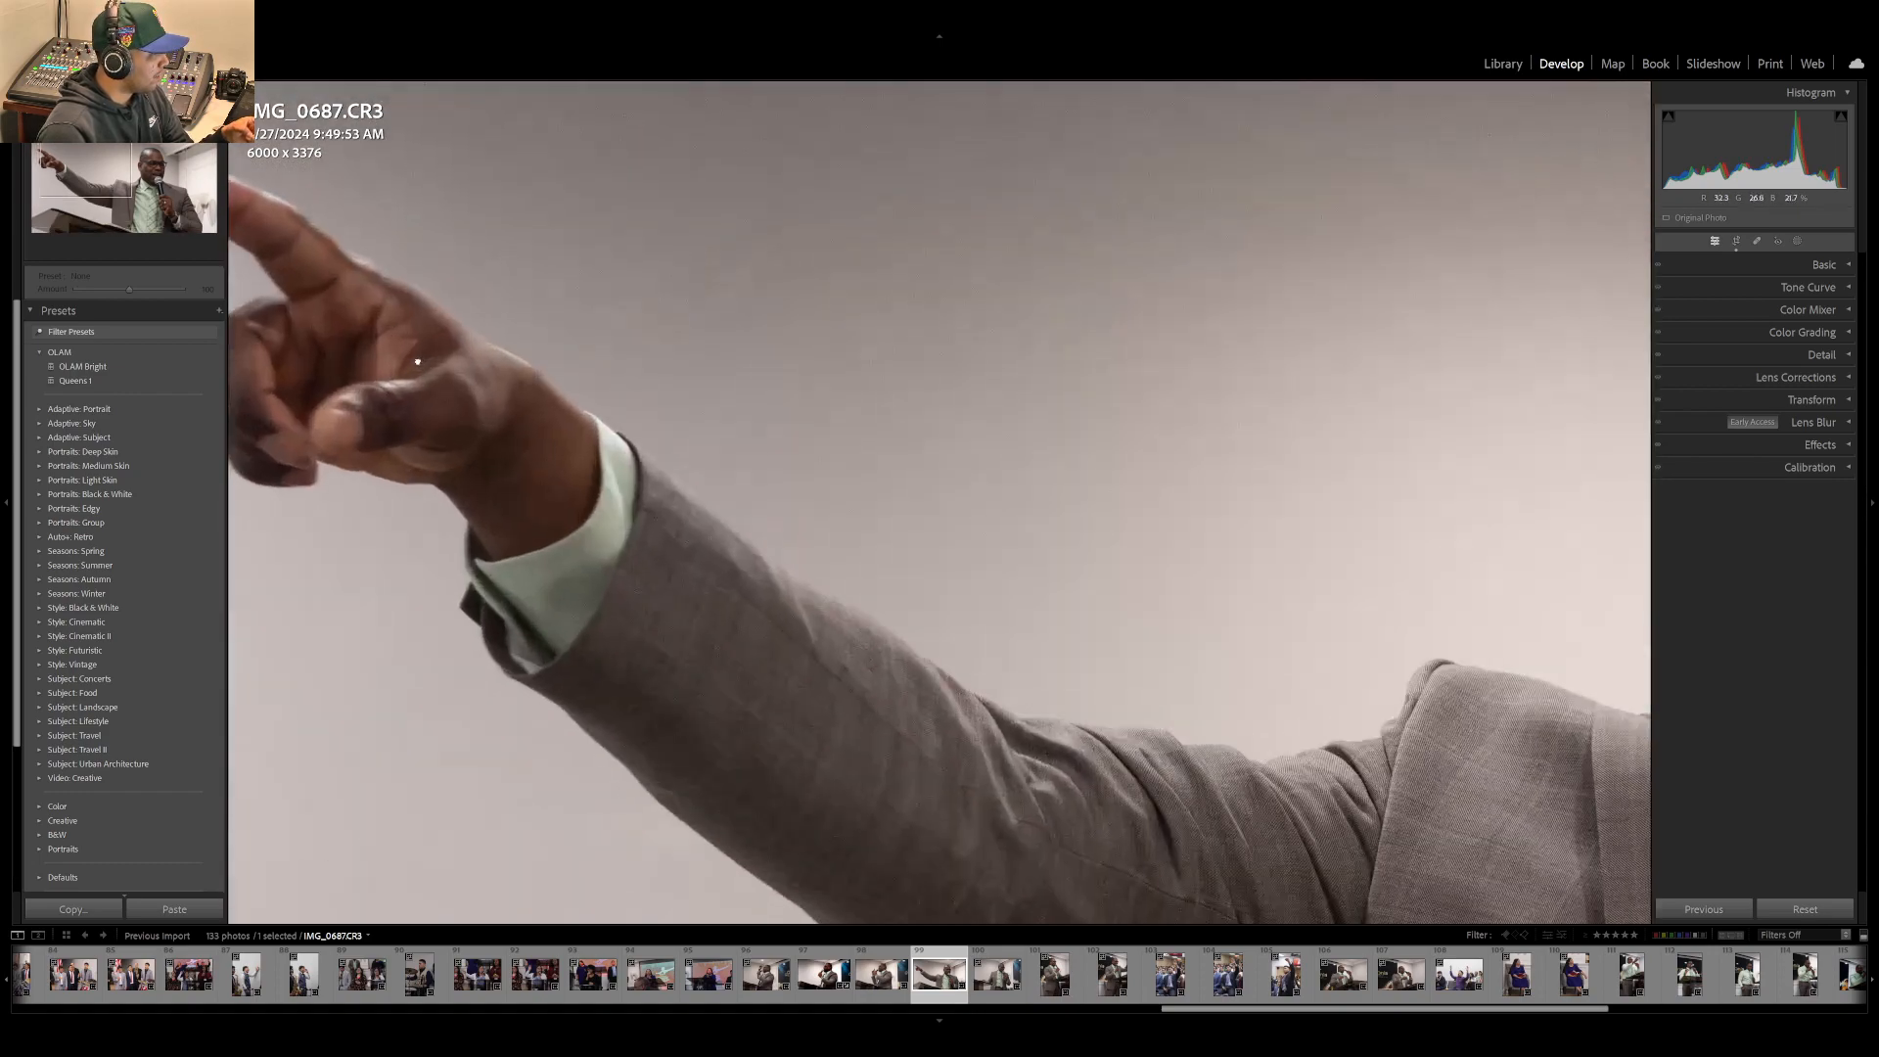
left_click(418, 361)
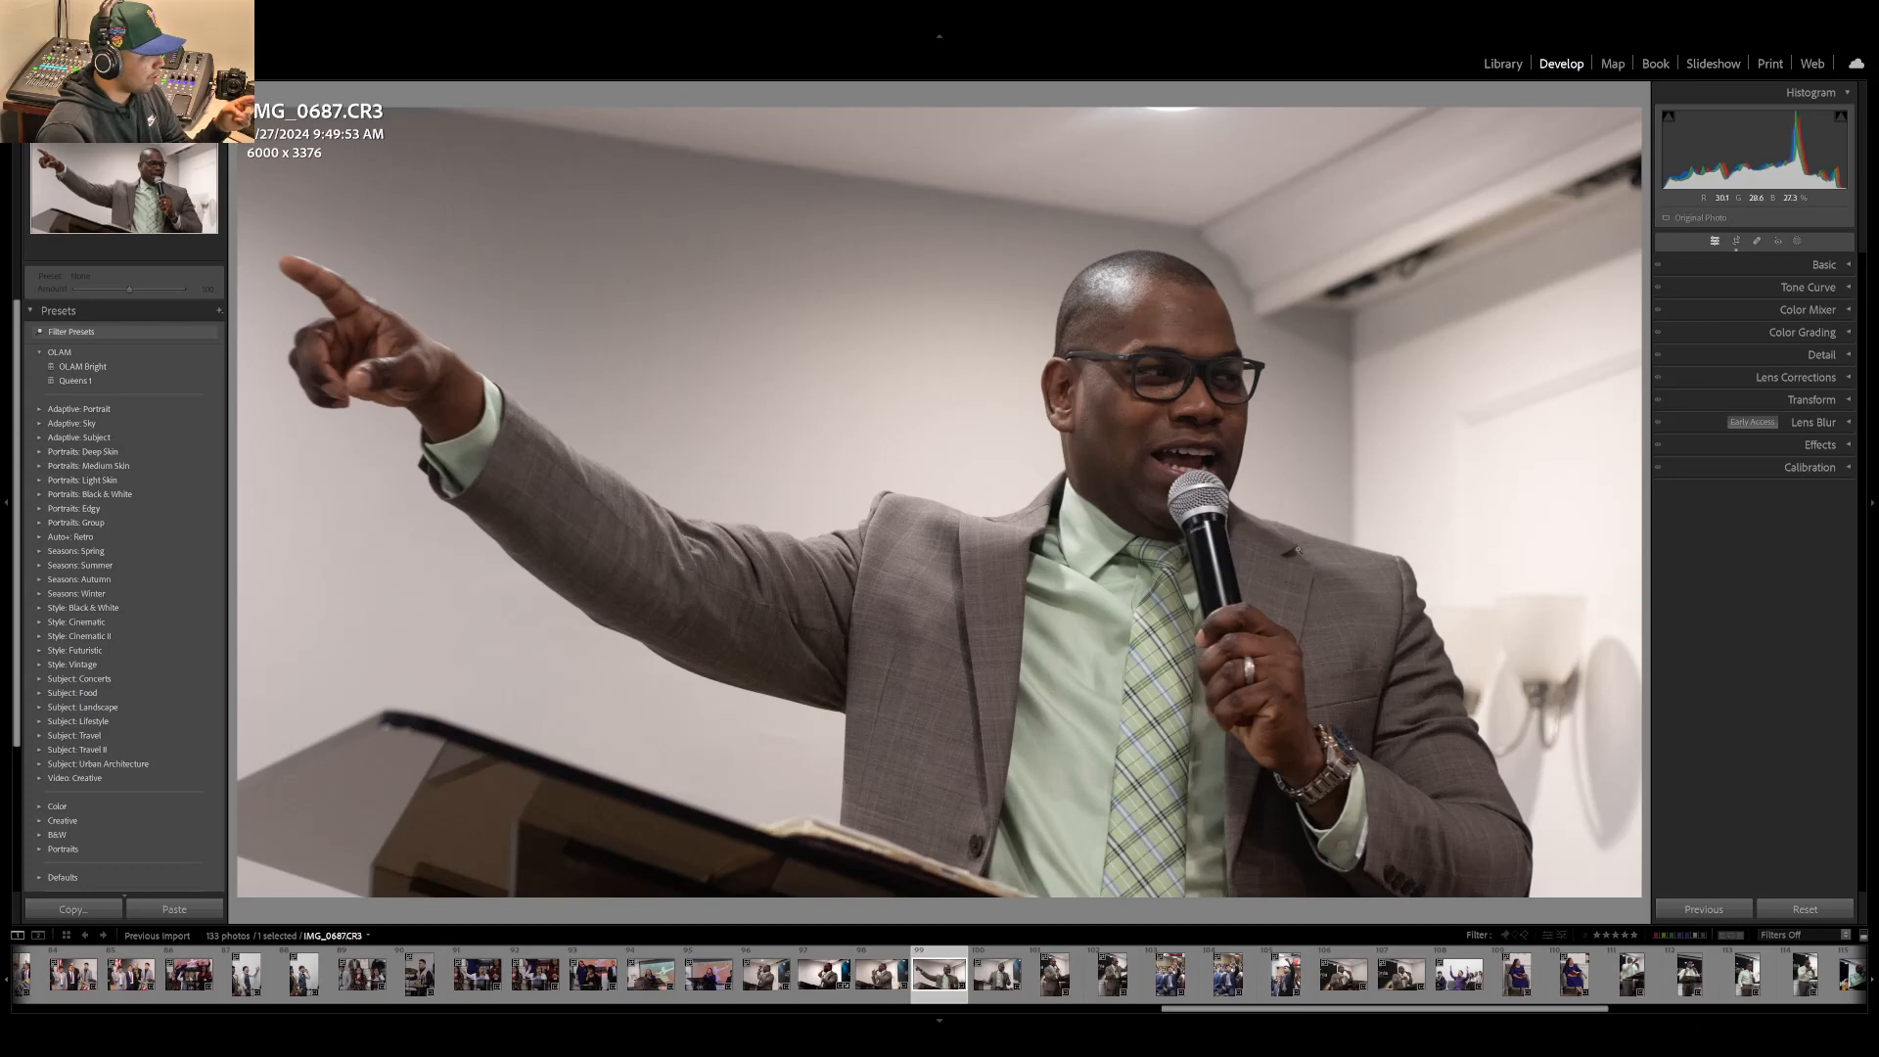
- Paste the copied develop settings onto IMG_0688.CR3, and set its Shadows to +17 and its Blacks to -50
key("Right")
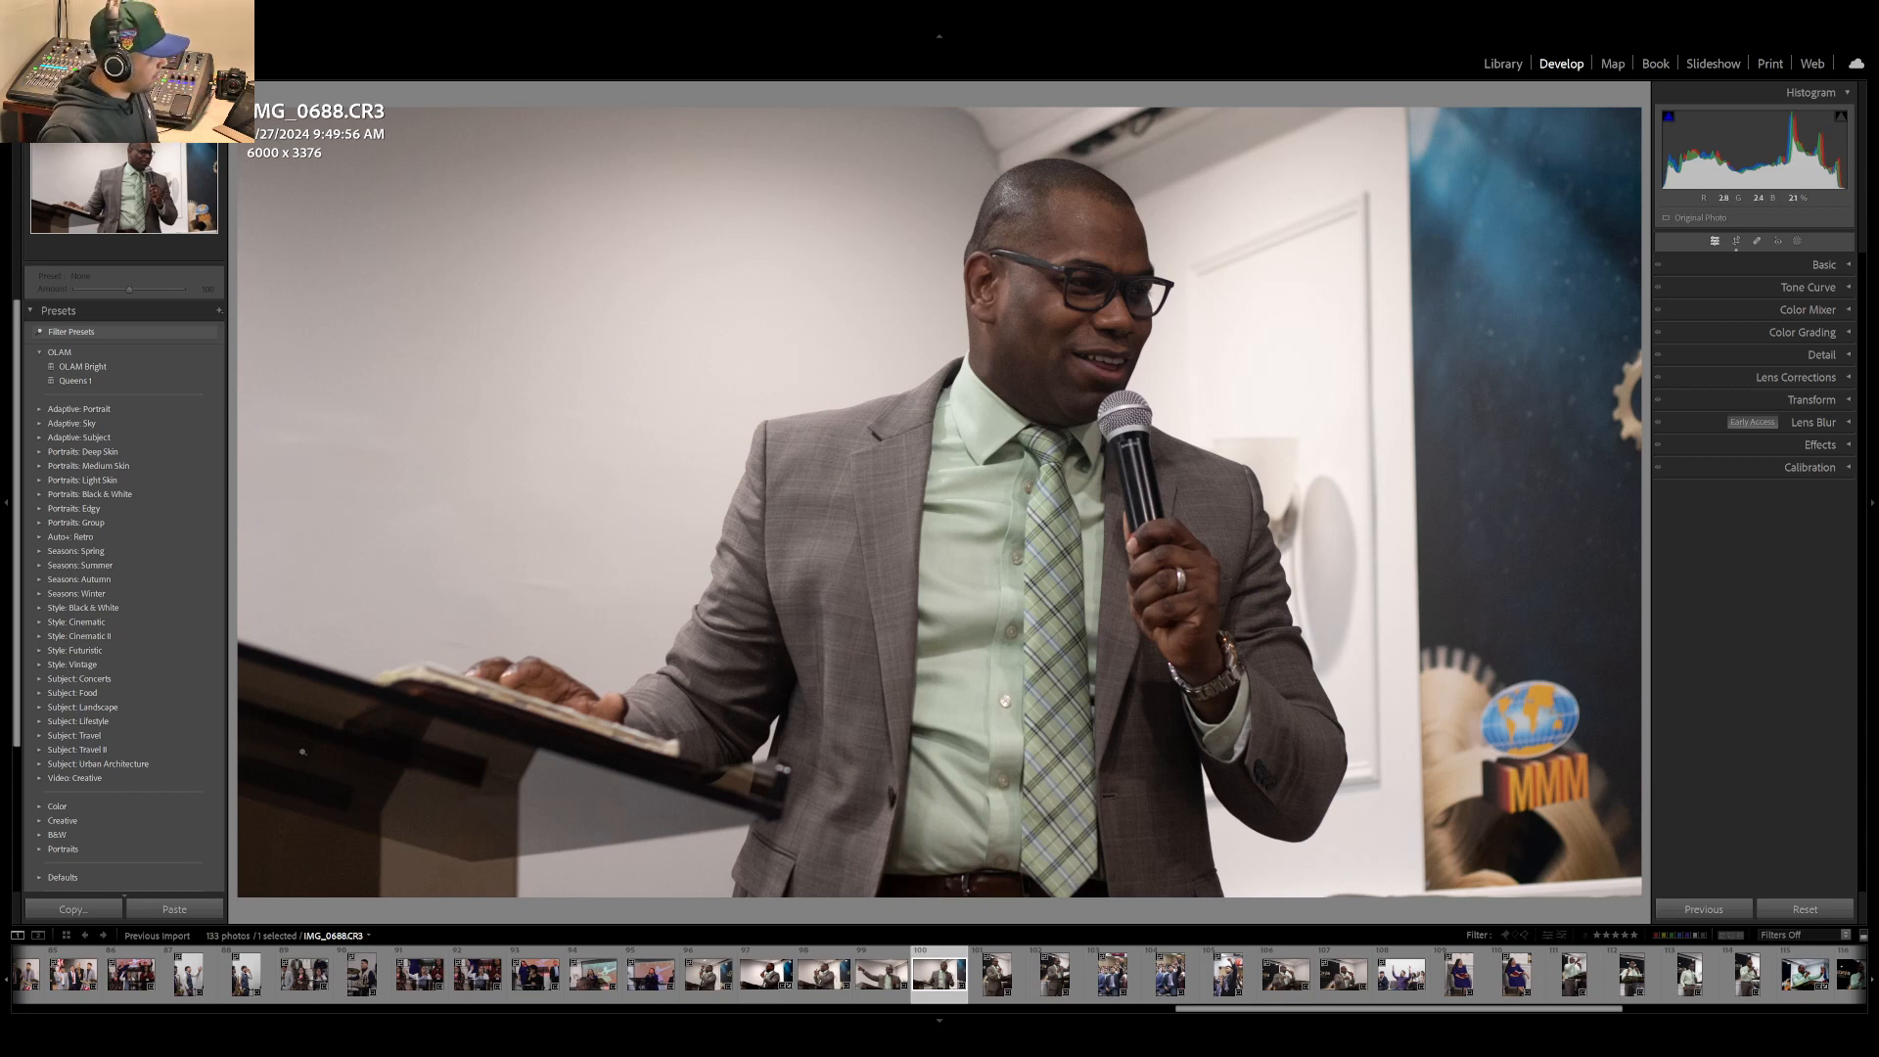
left_click(163, 908)
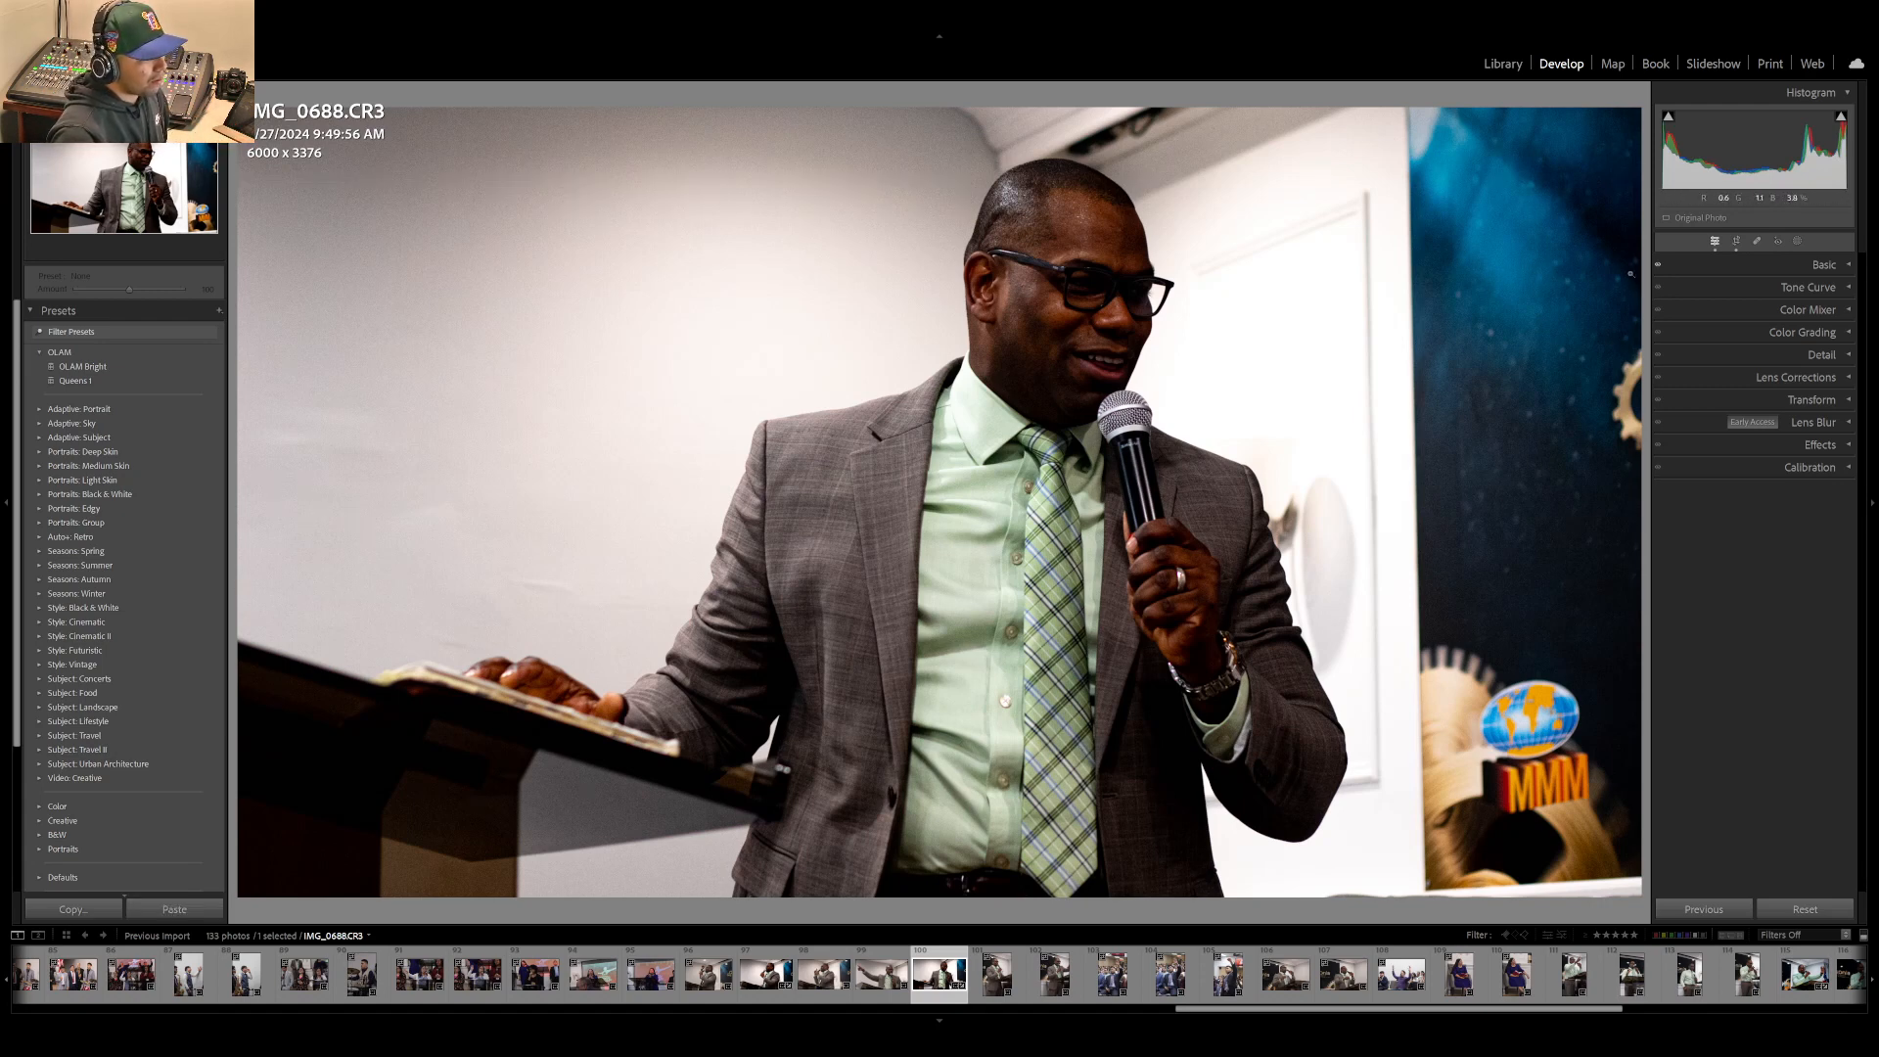
left_click(1806, 268)
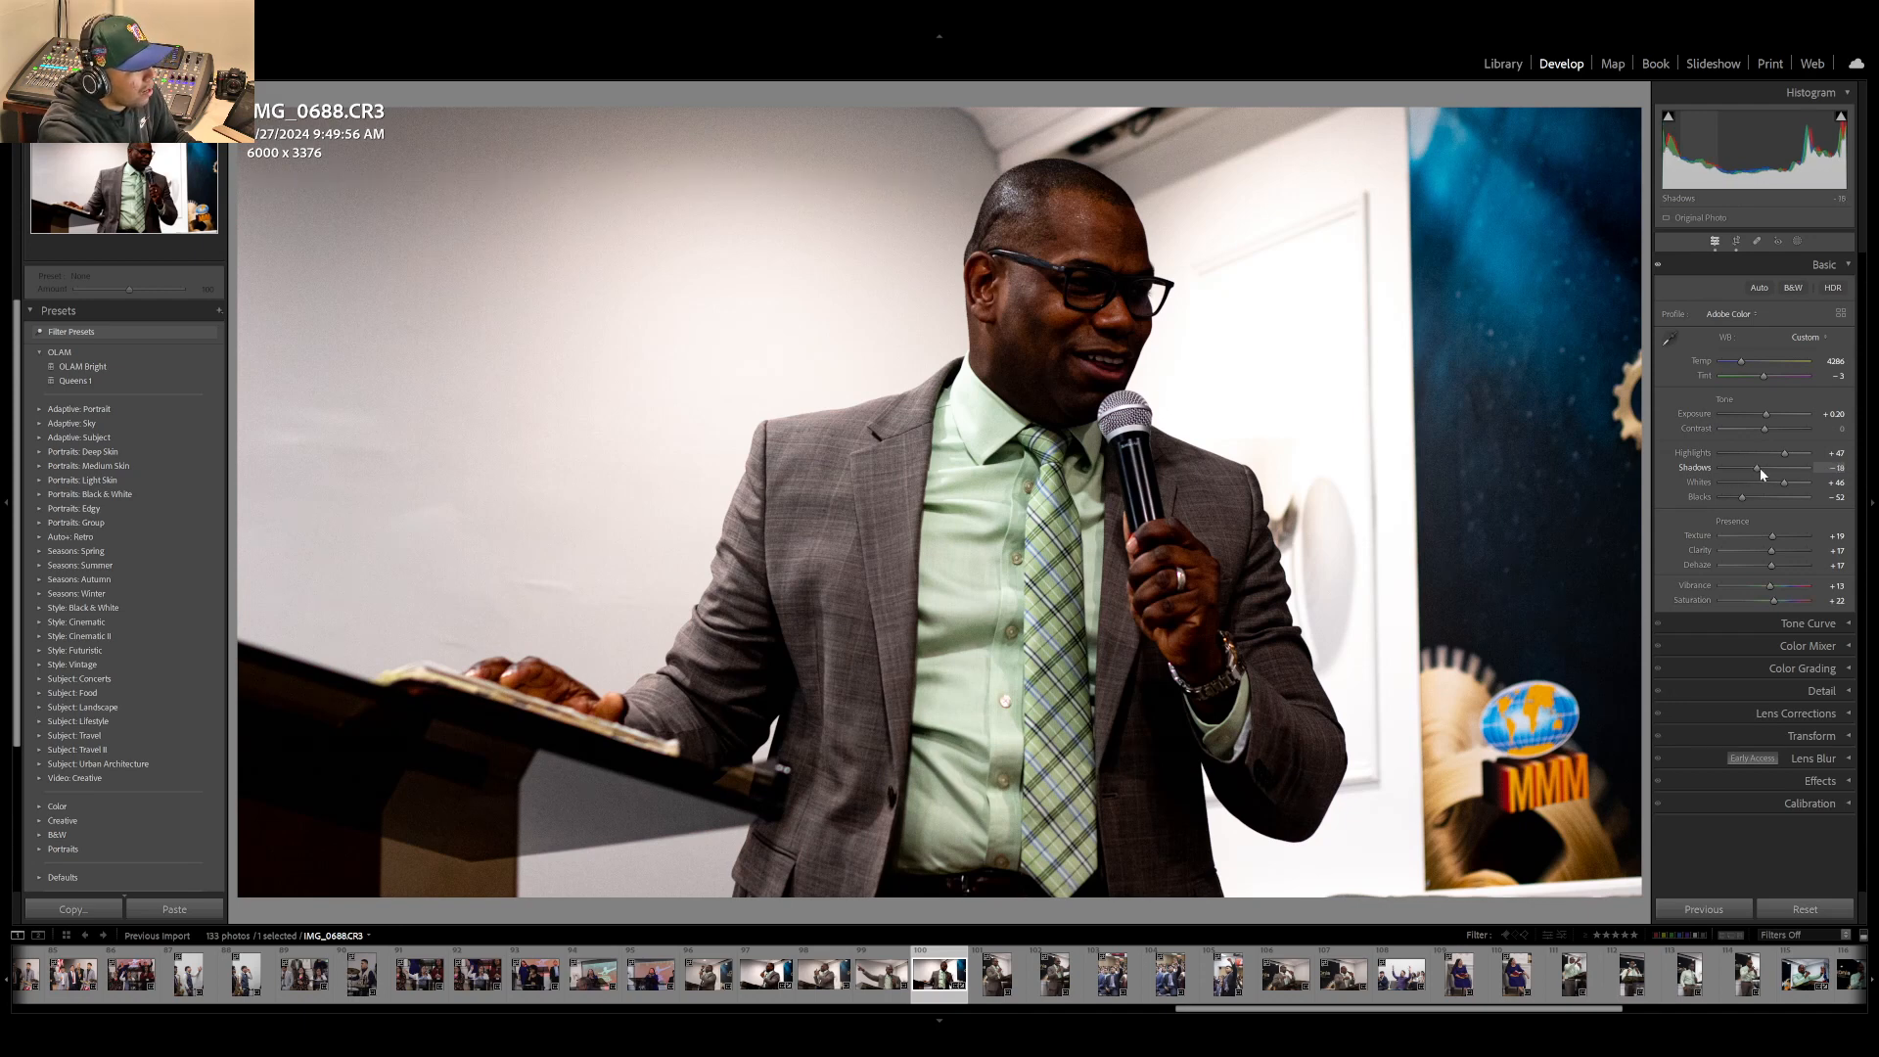
mouse_move(1760, 467)
left_mouse_down()
mouse_move(1779, 471)
mouse_move(1751, 503)
left_mouse_up()
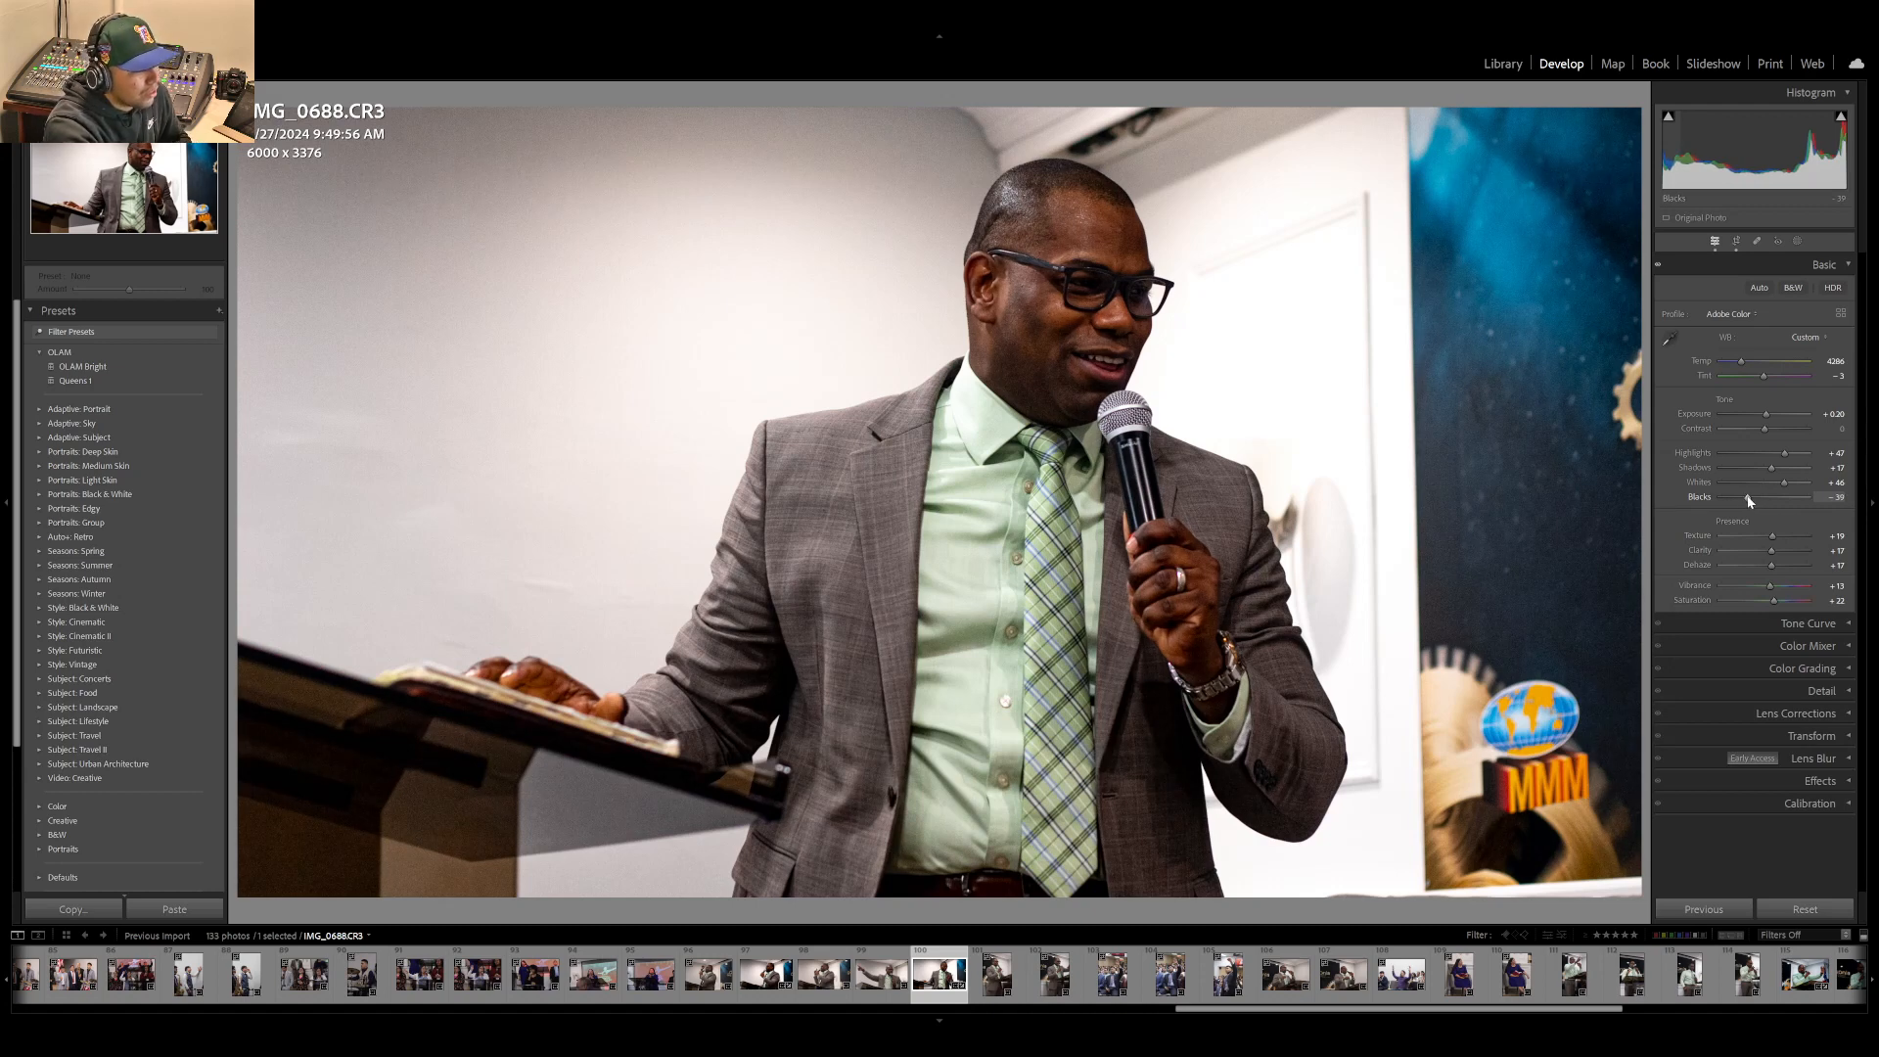
left_click_drag(1749, 501, 1740, 502)
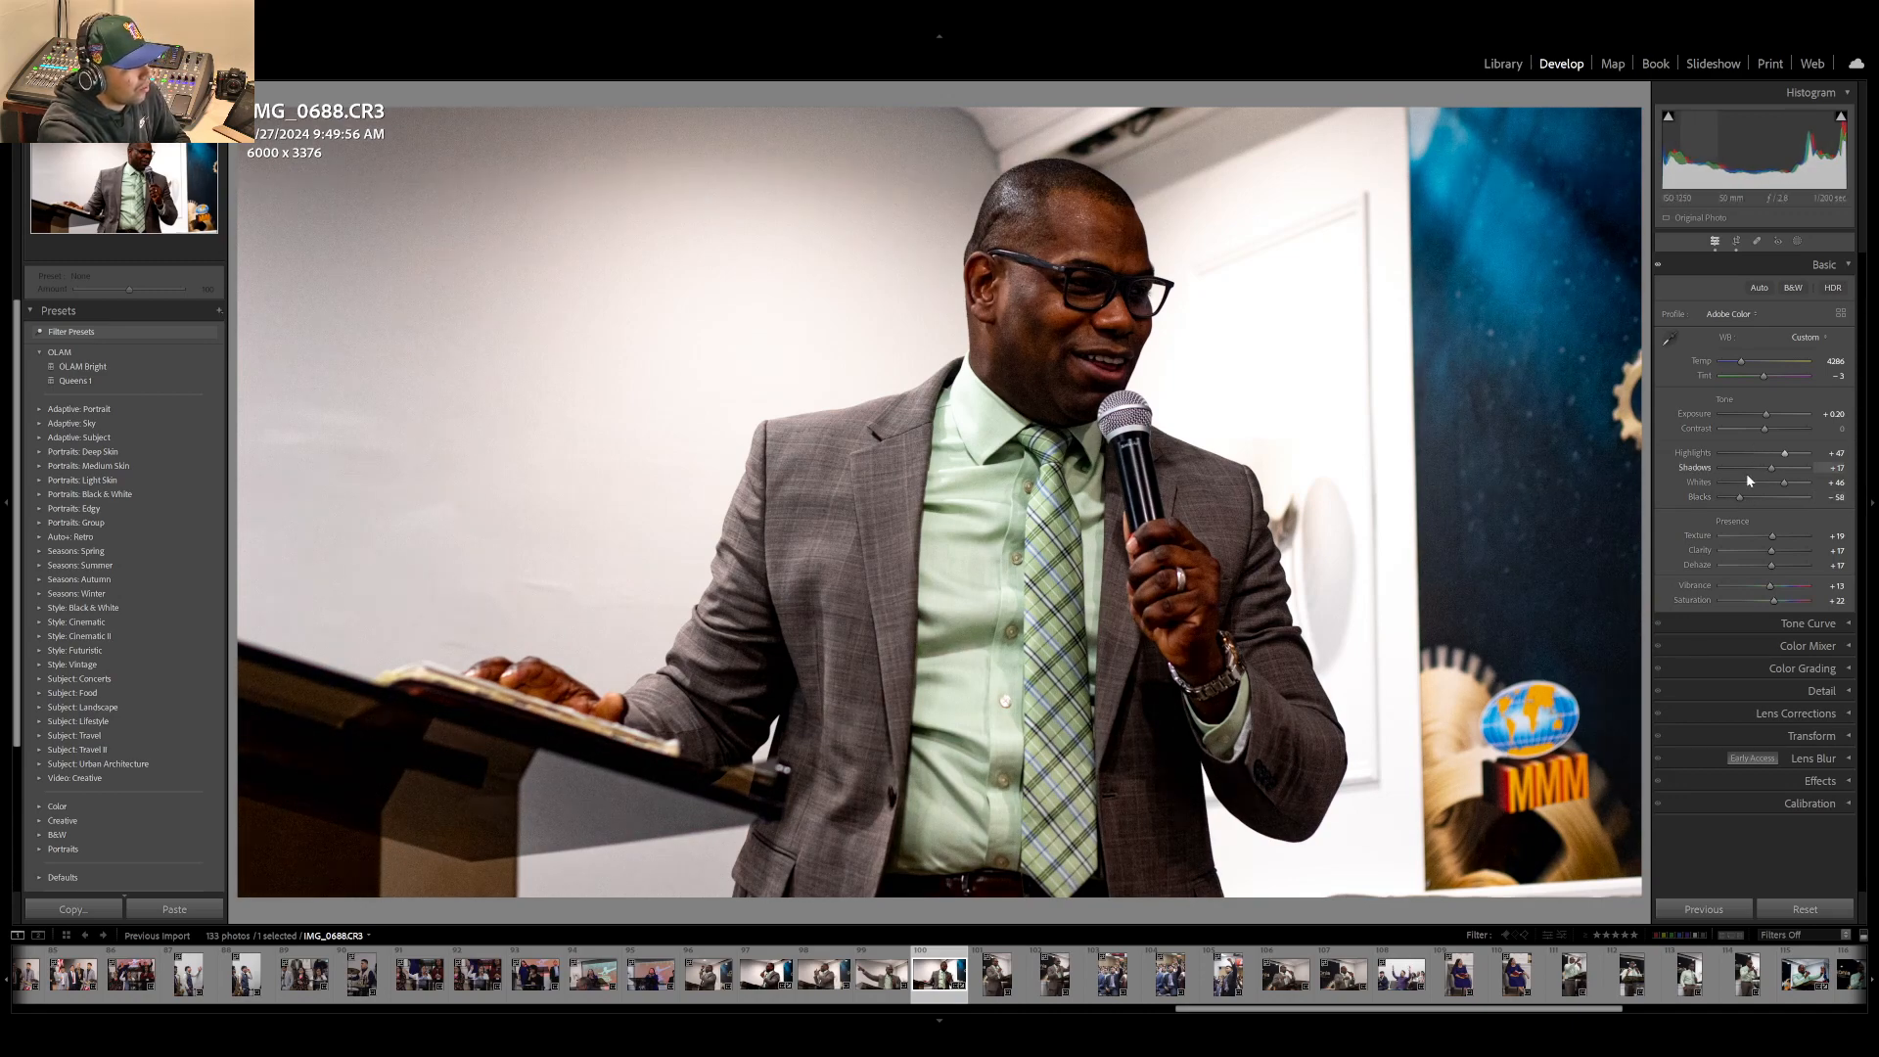
left_click_drag(1740, 500, 1741, 501)
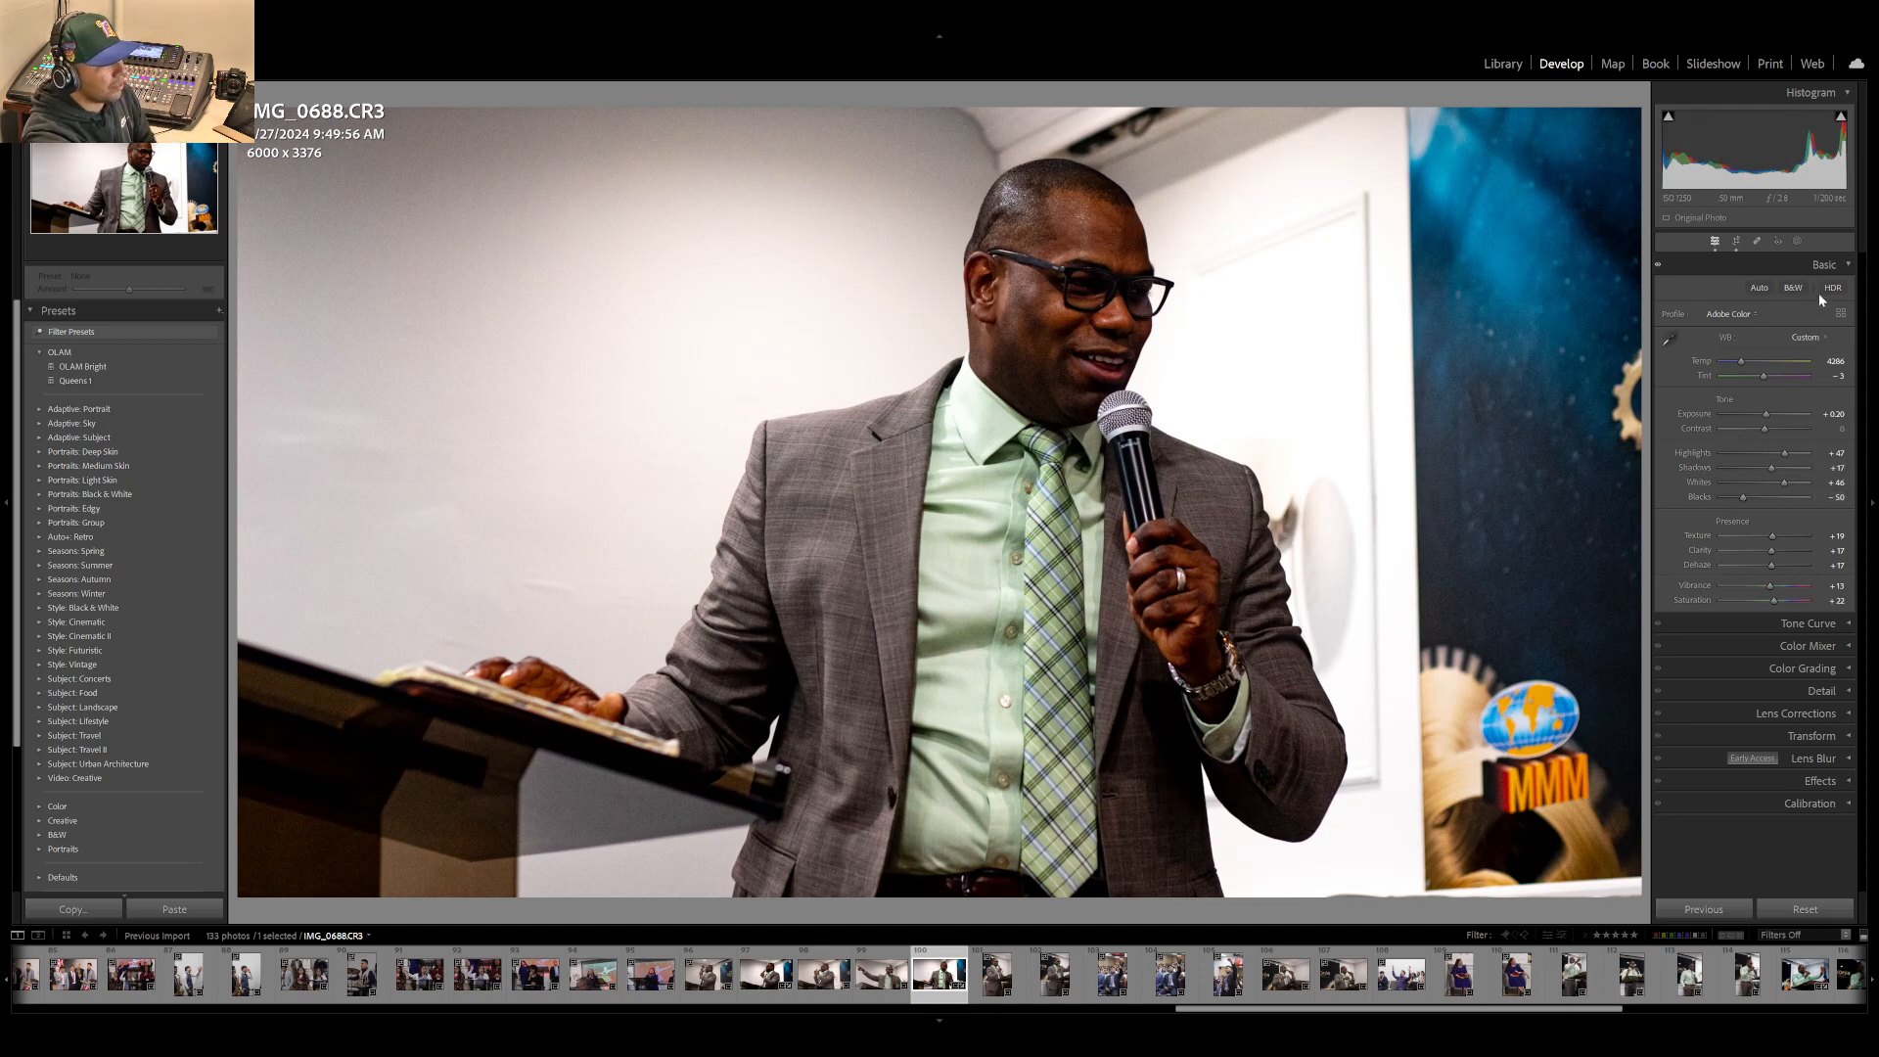
left_click(1837, 267)
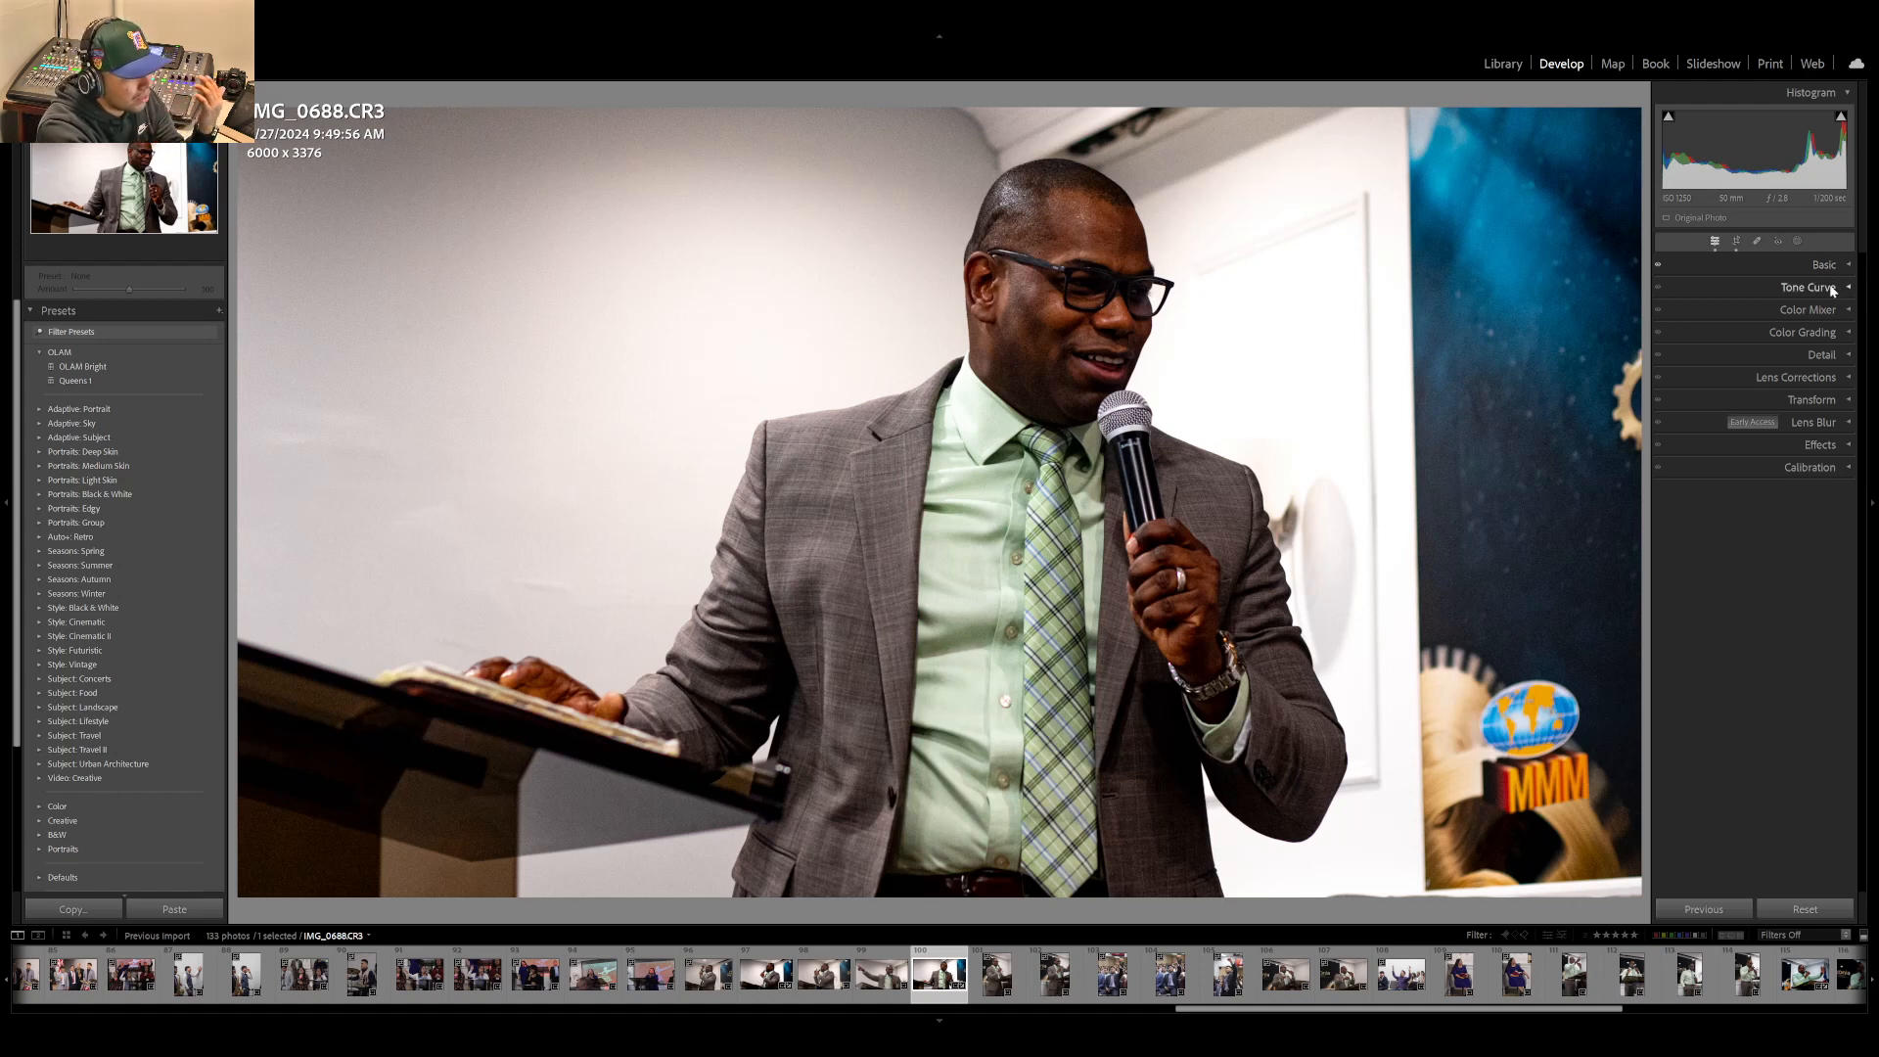
left_click(1824, 266)
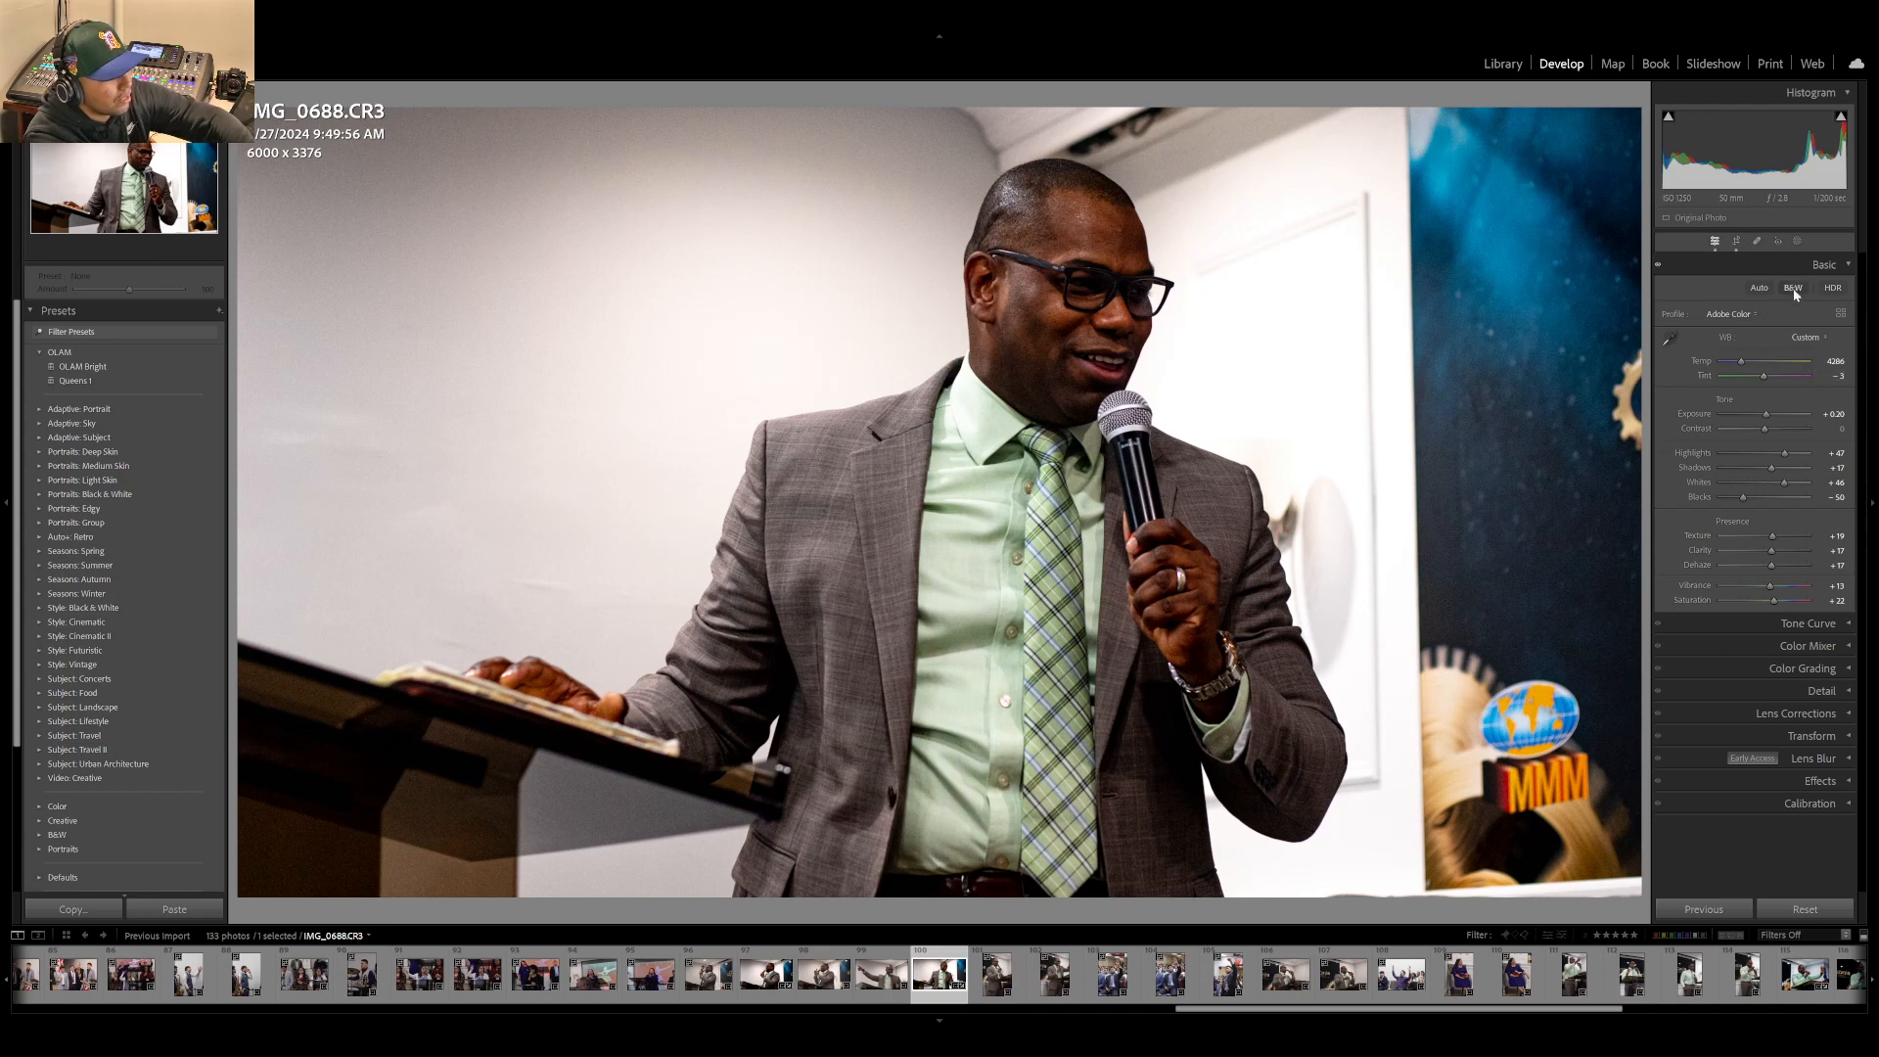
left_click(1811, 268)
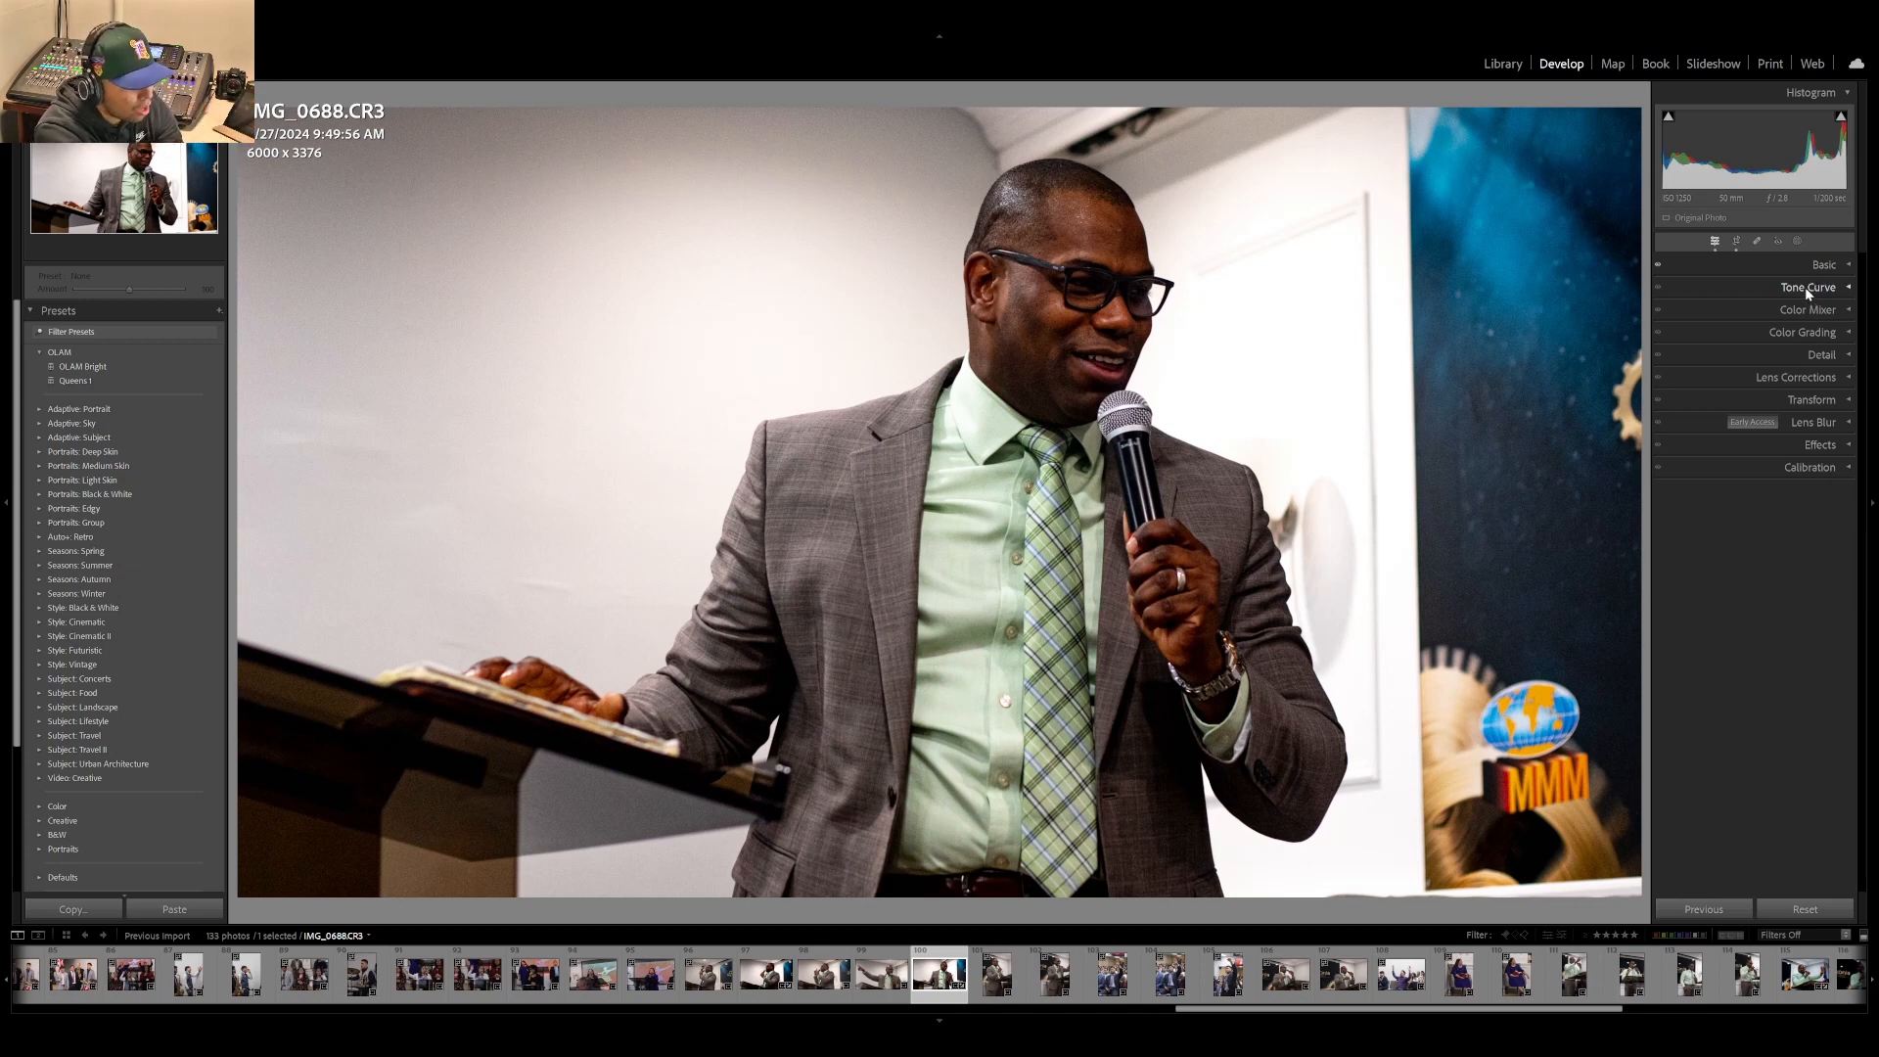
- Raise the Tone Curve's Shadows to +28 by adjusting the curve directly from the speaker's glasses in the photo
left_click(1807, 288)
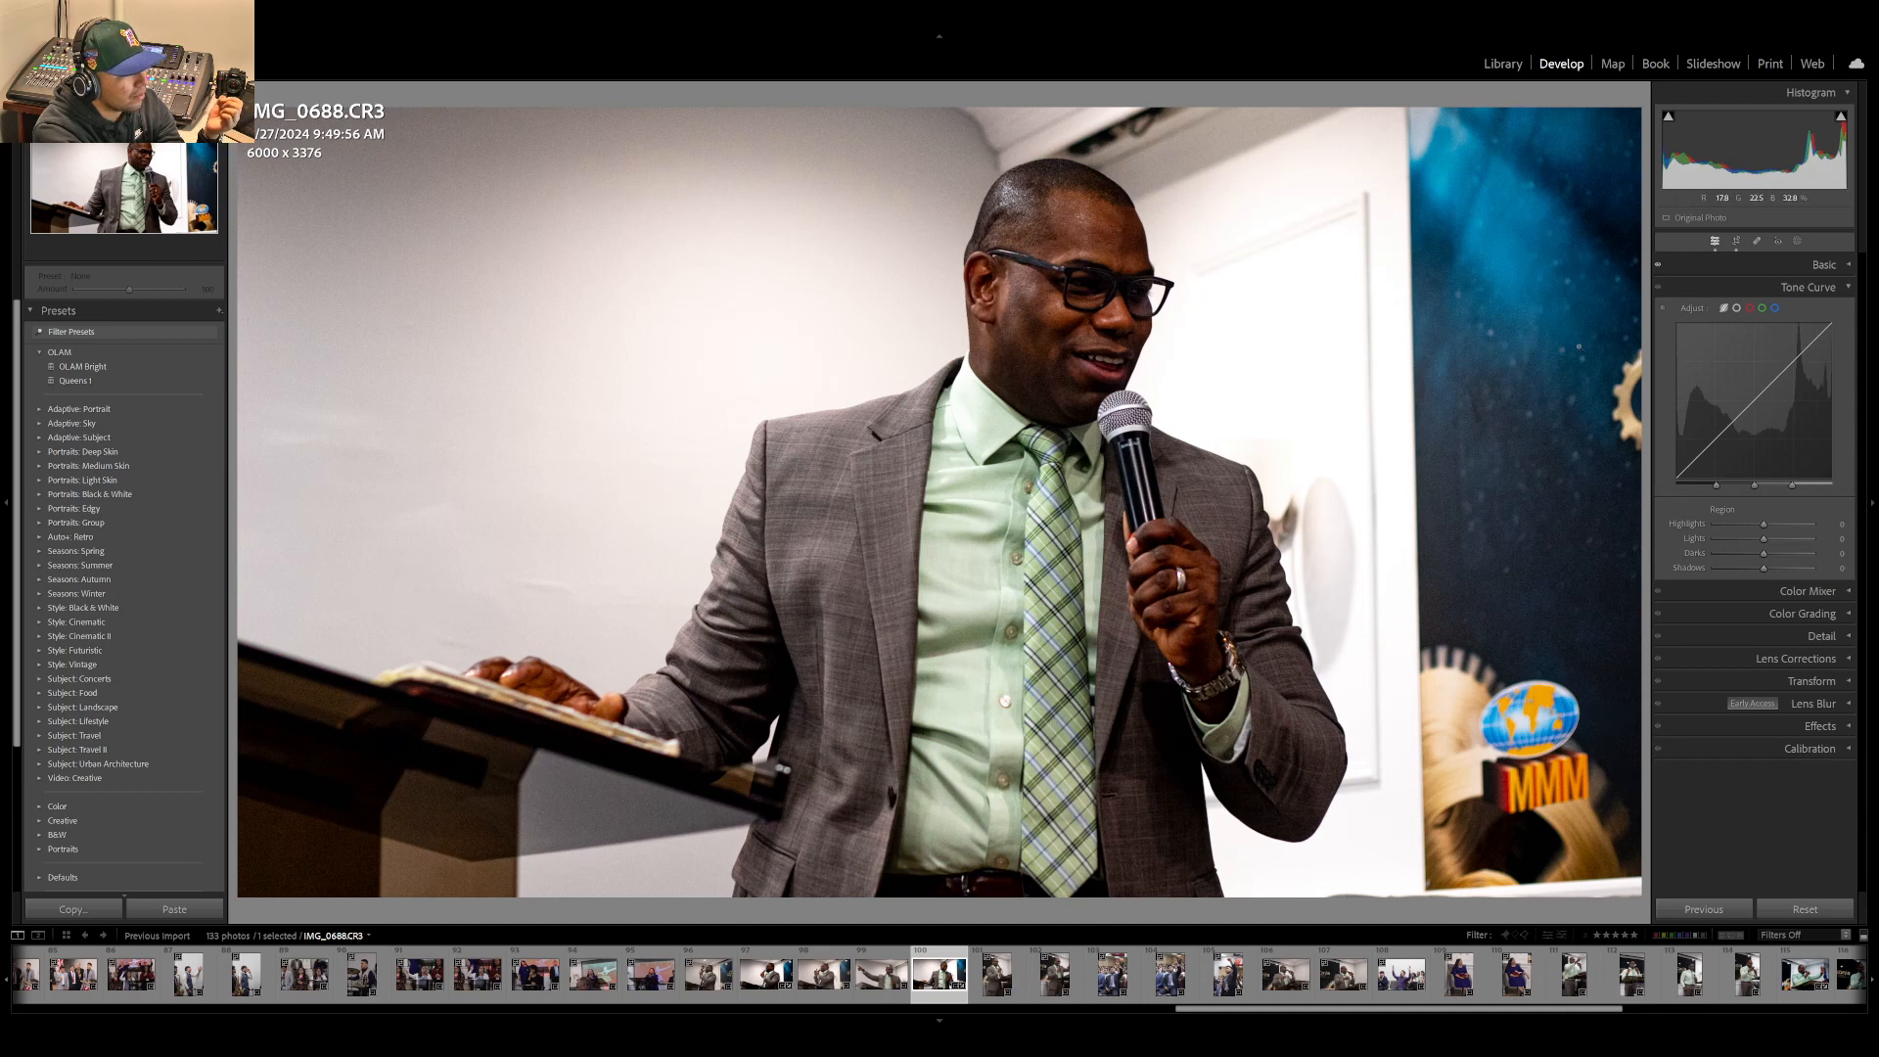
left_click(1661, 308)
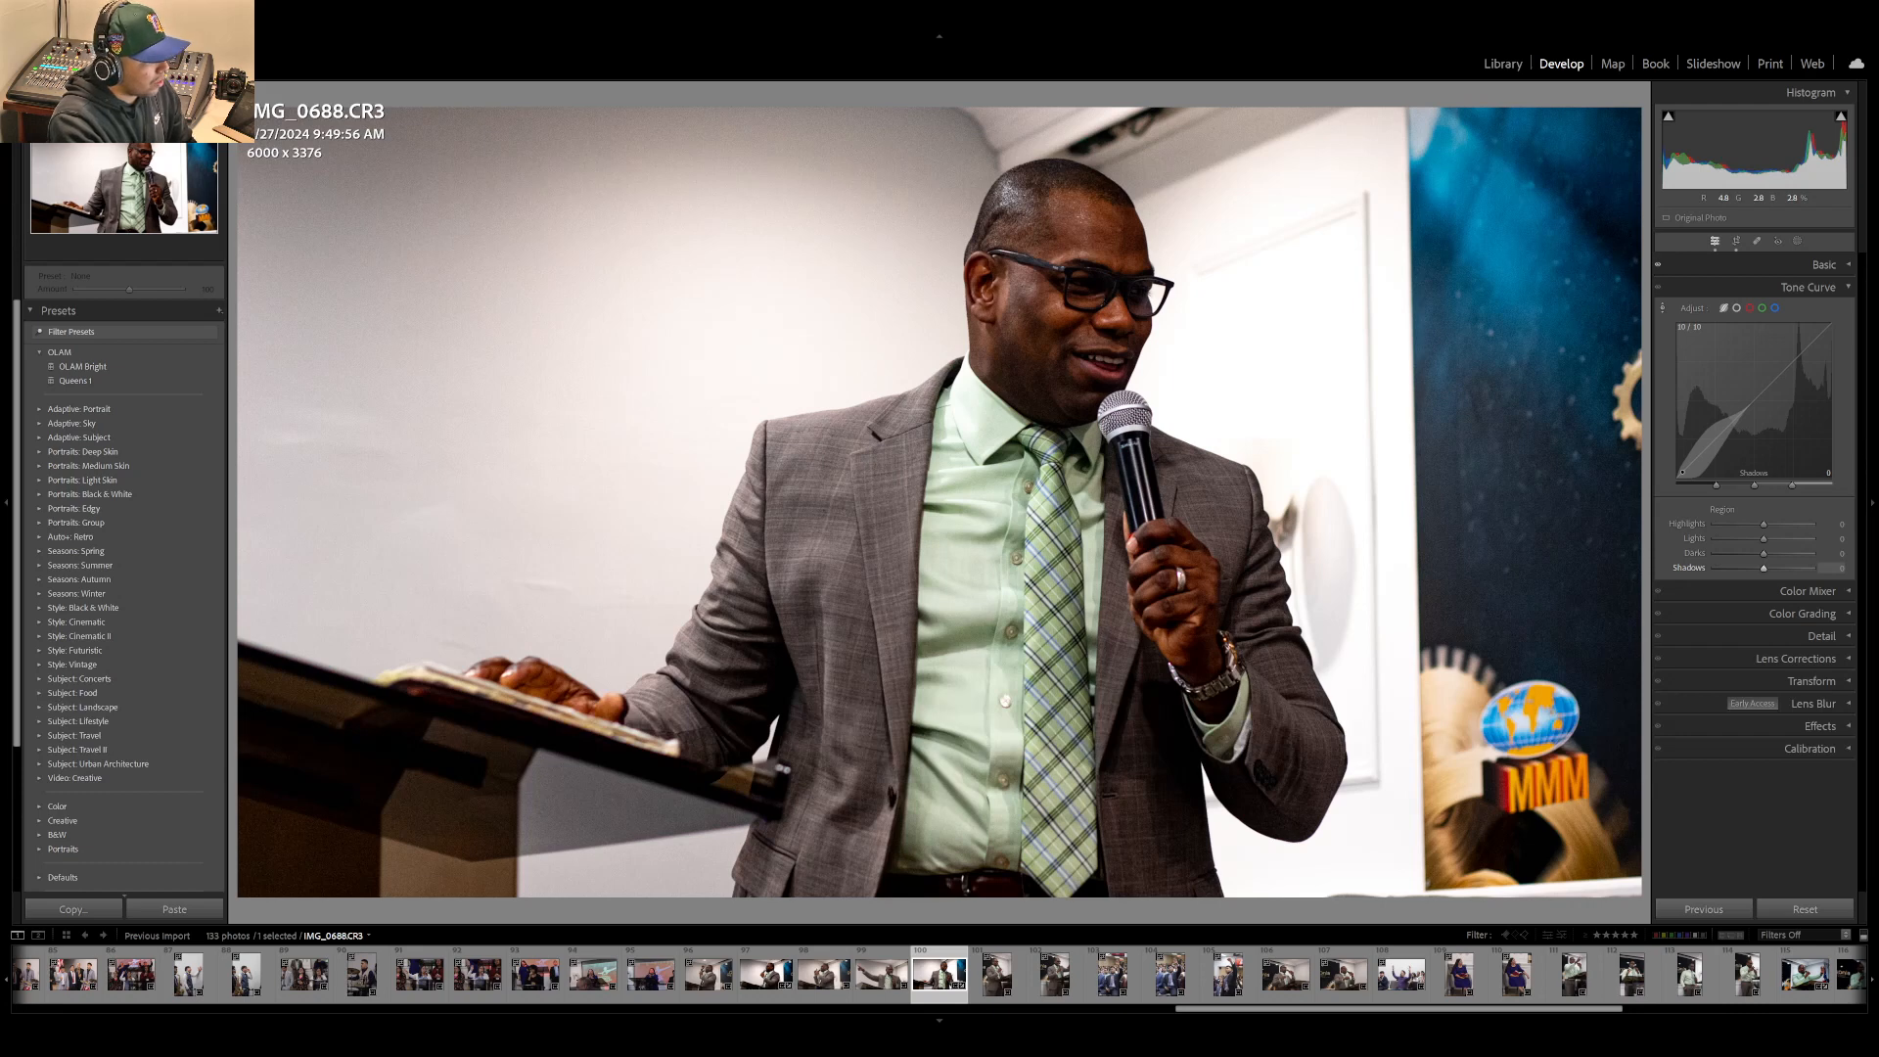
mouse_move(1086, 292)
left_mouse_down()
mouse_move(1086, 267)
mouse_move(1086, 367)
mouse_move(1086, 289)
left_mouse_up()
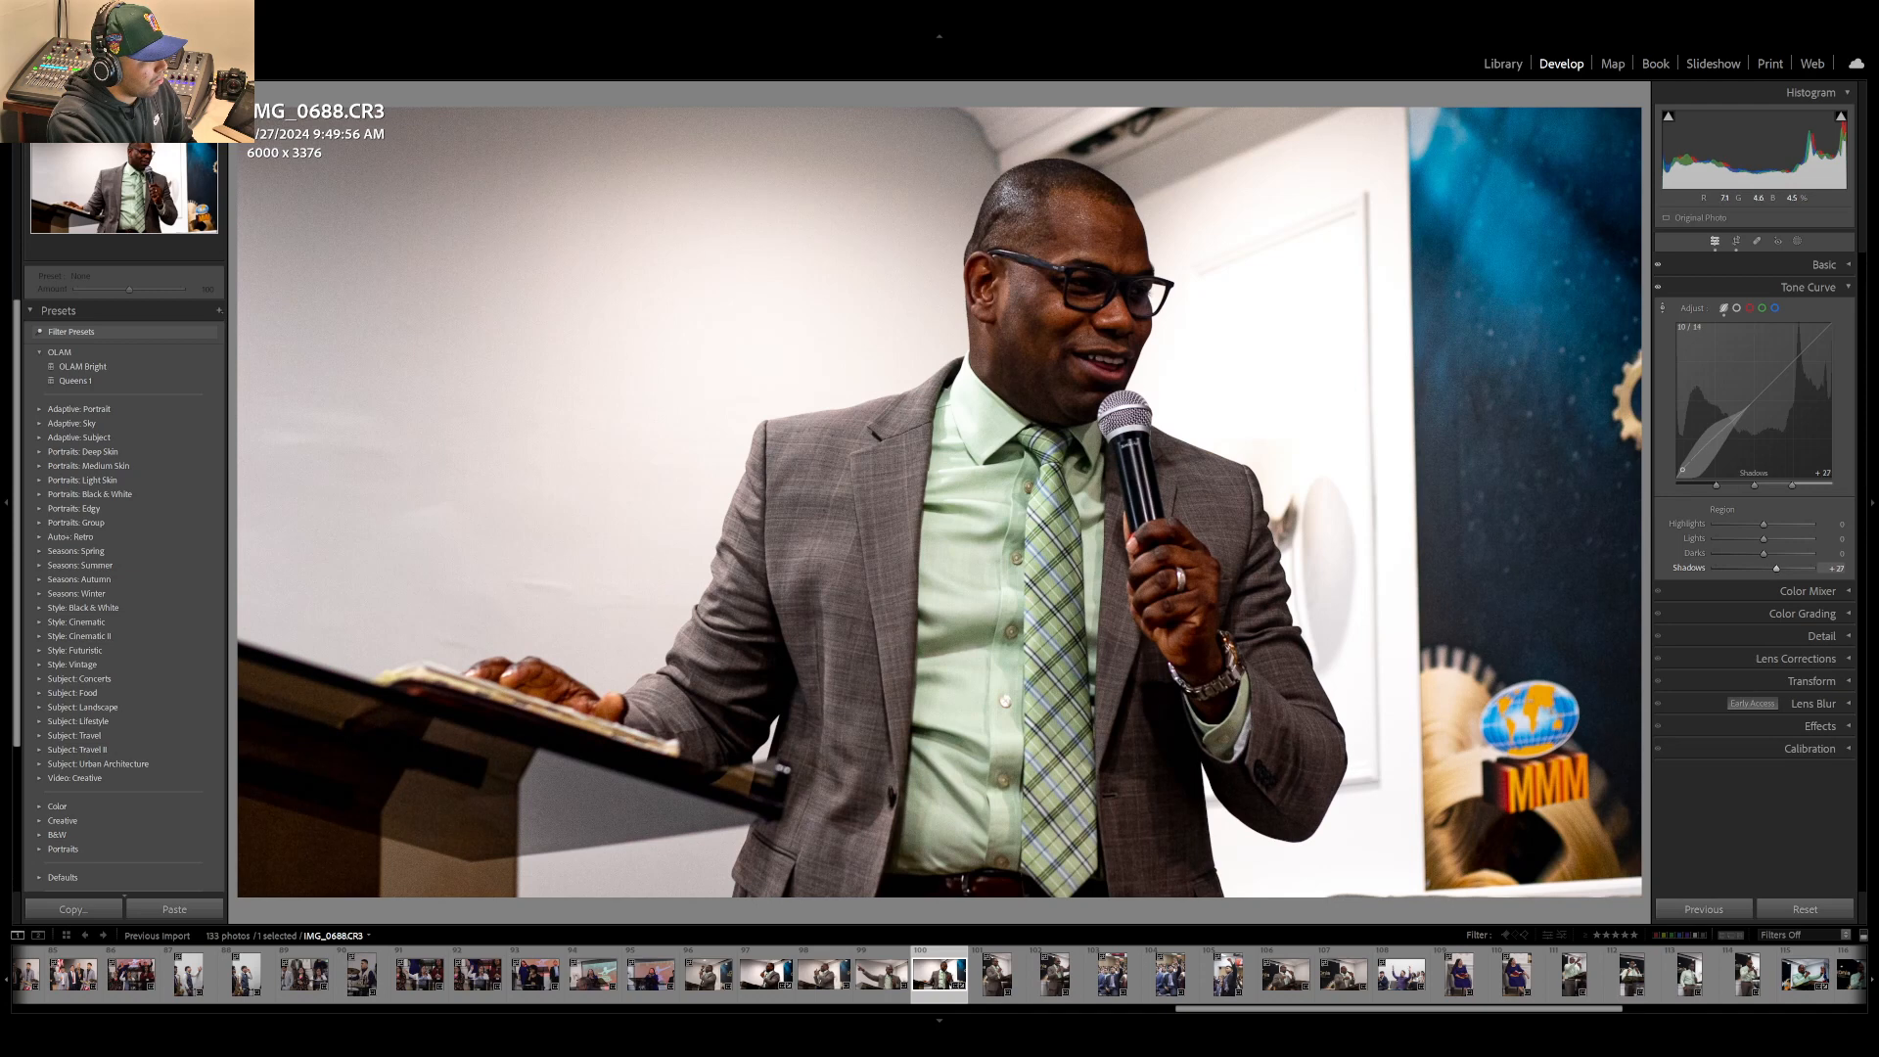
left_click_drag(1086, 289, 1087, 295)
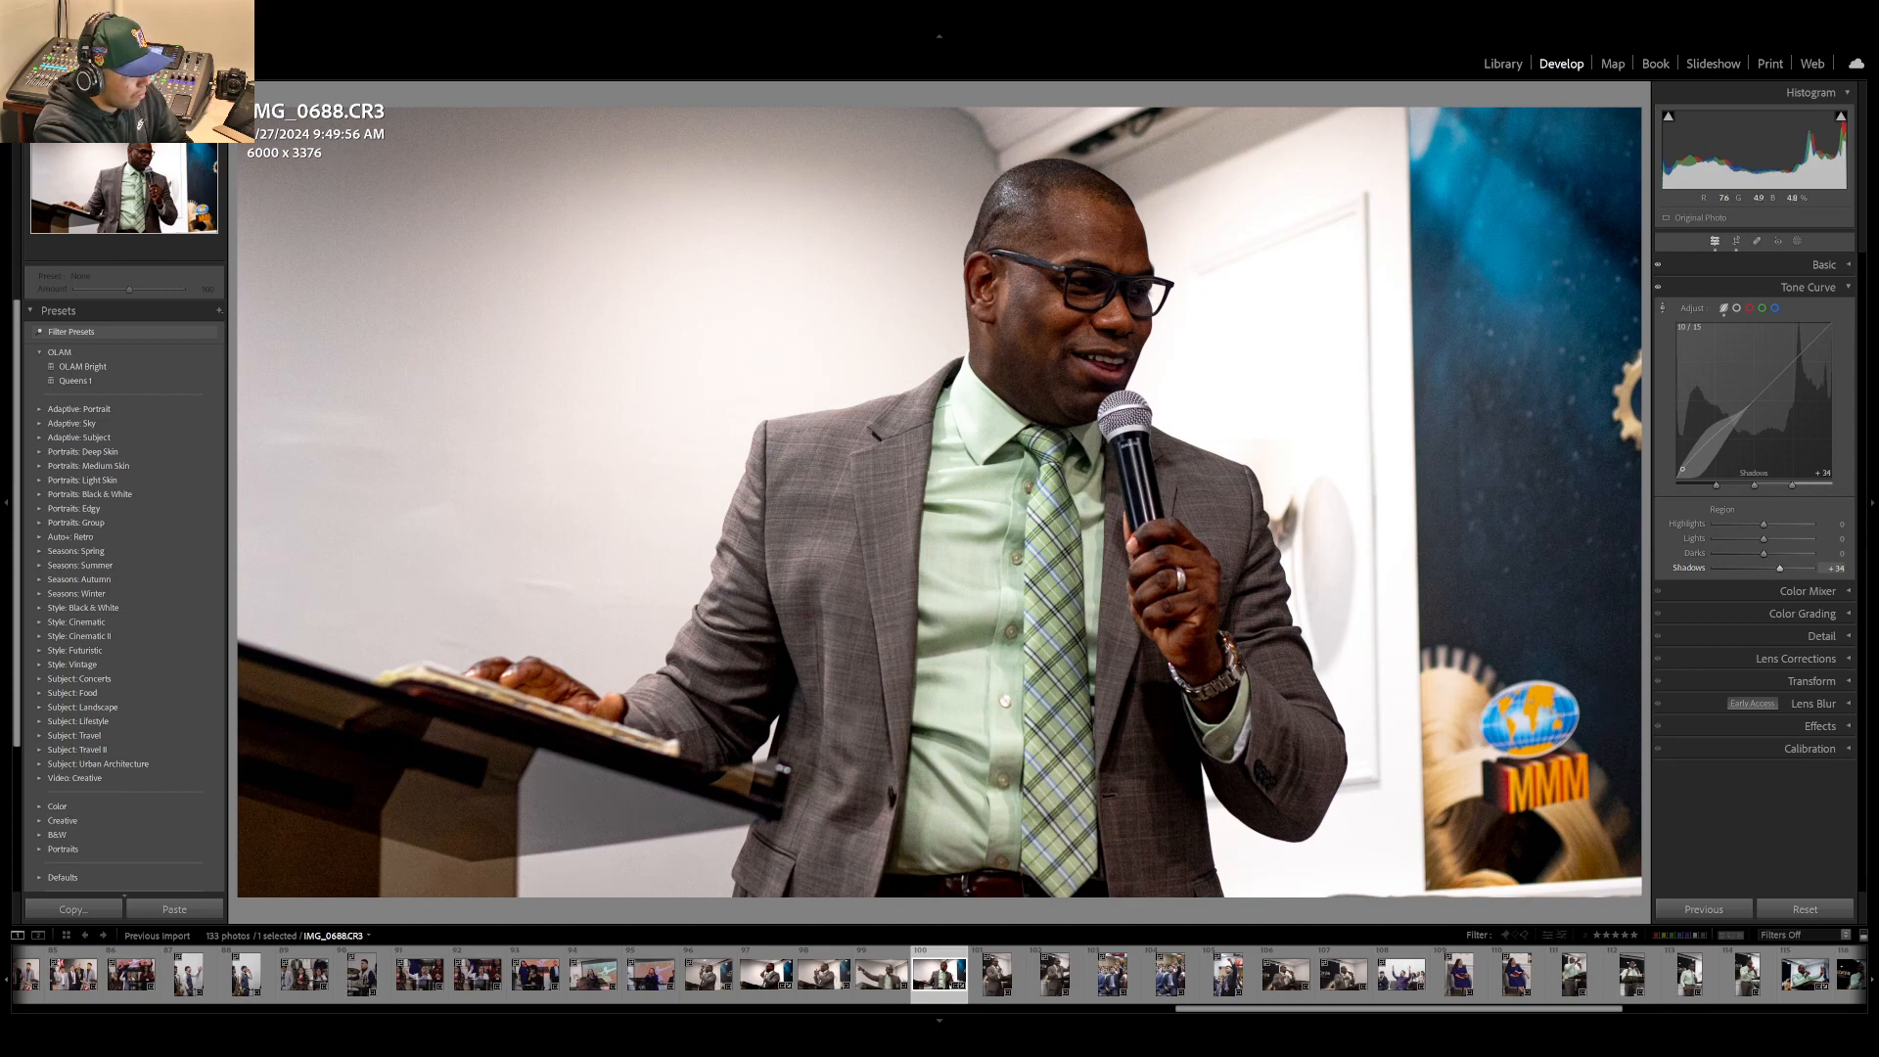
left_click_drag(1086, 299, 1086, 307)
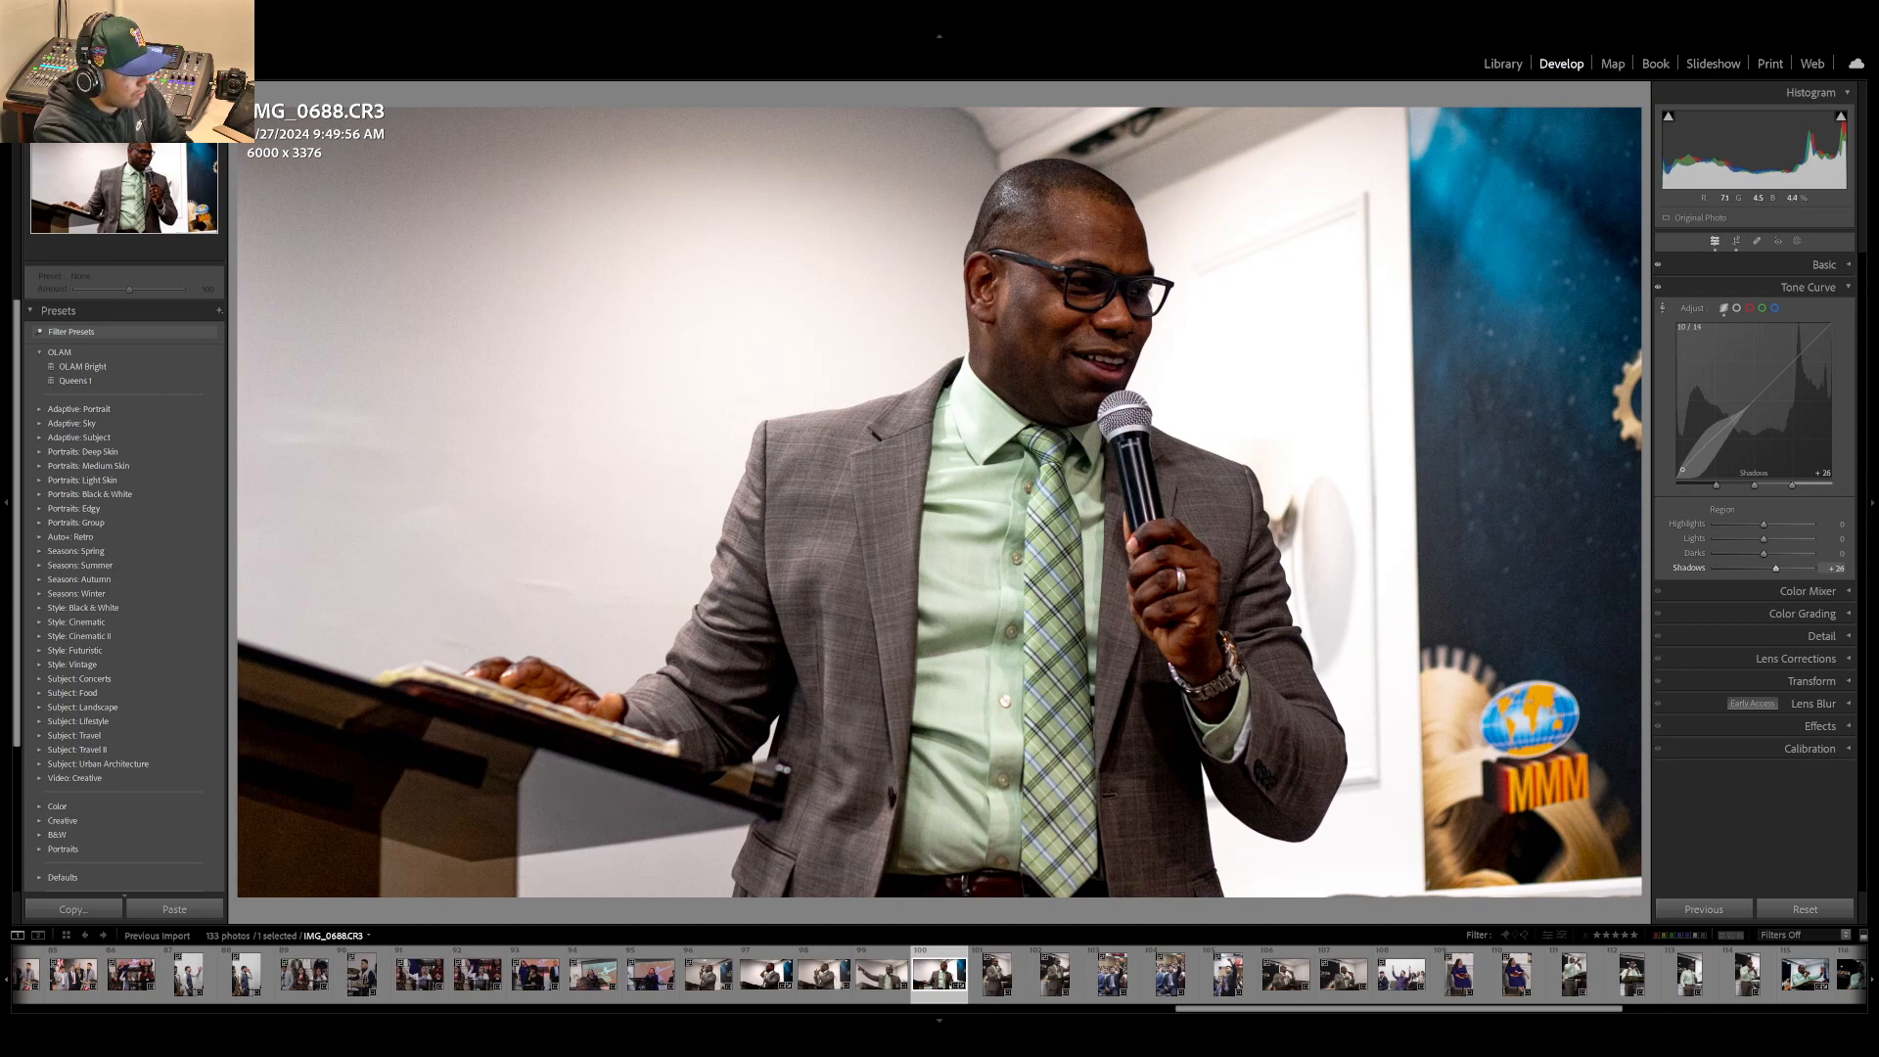
left_click(1826, 297)
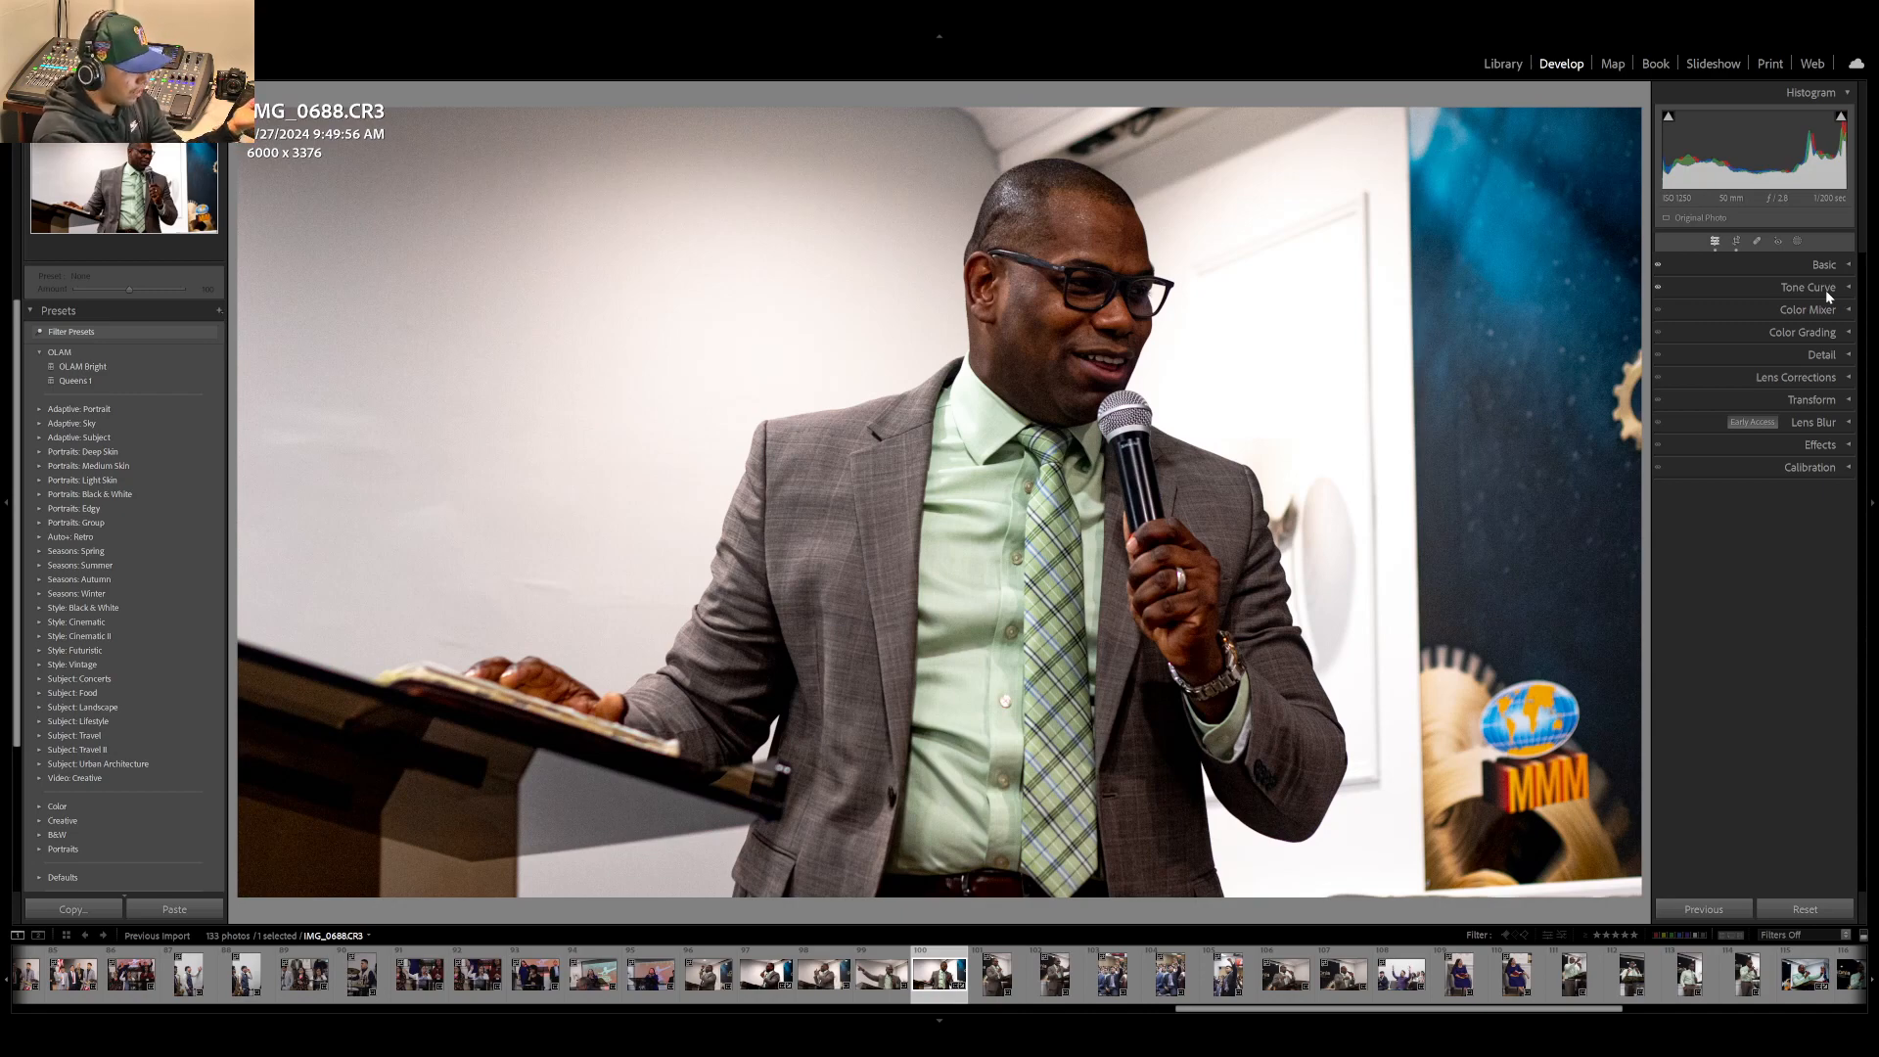
- Compare the edited IMG_0688.CR3 with its unedited version several times
key("backslash")
key("backslash")
key("backslash")
key("backslash")
key("backslash")
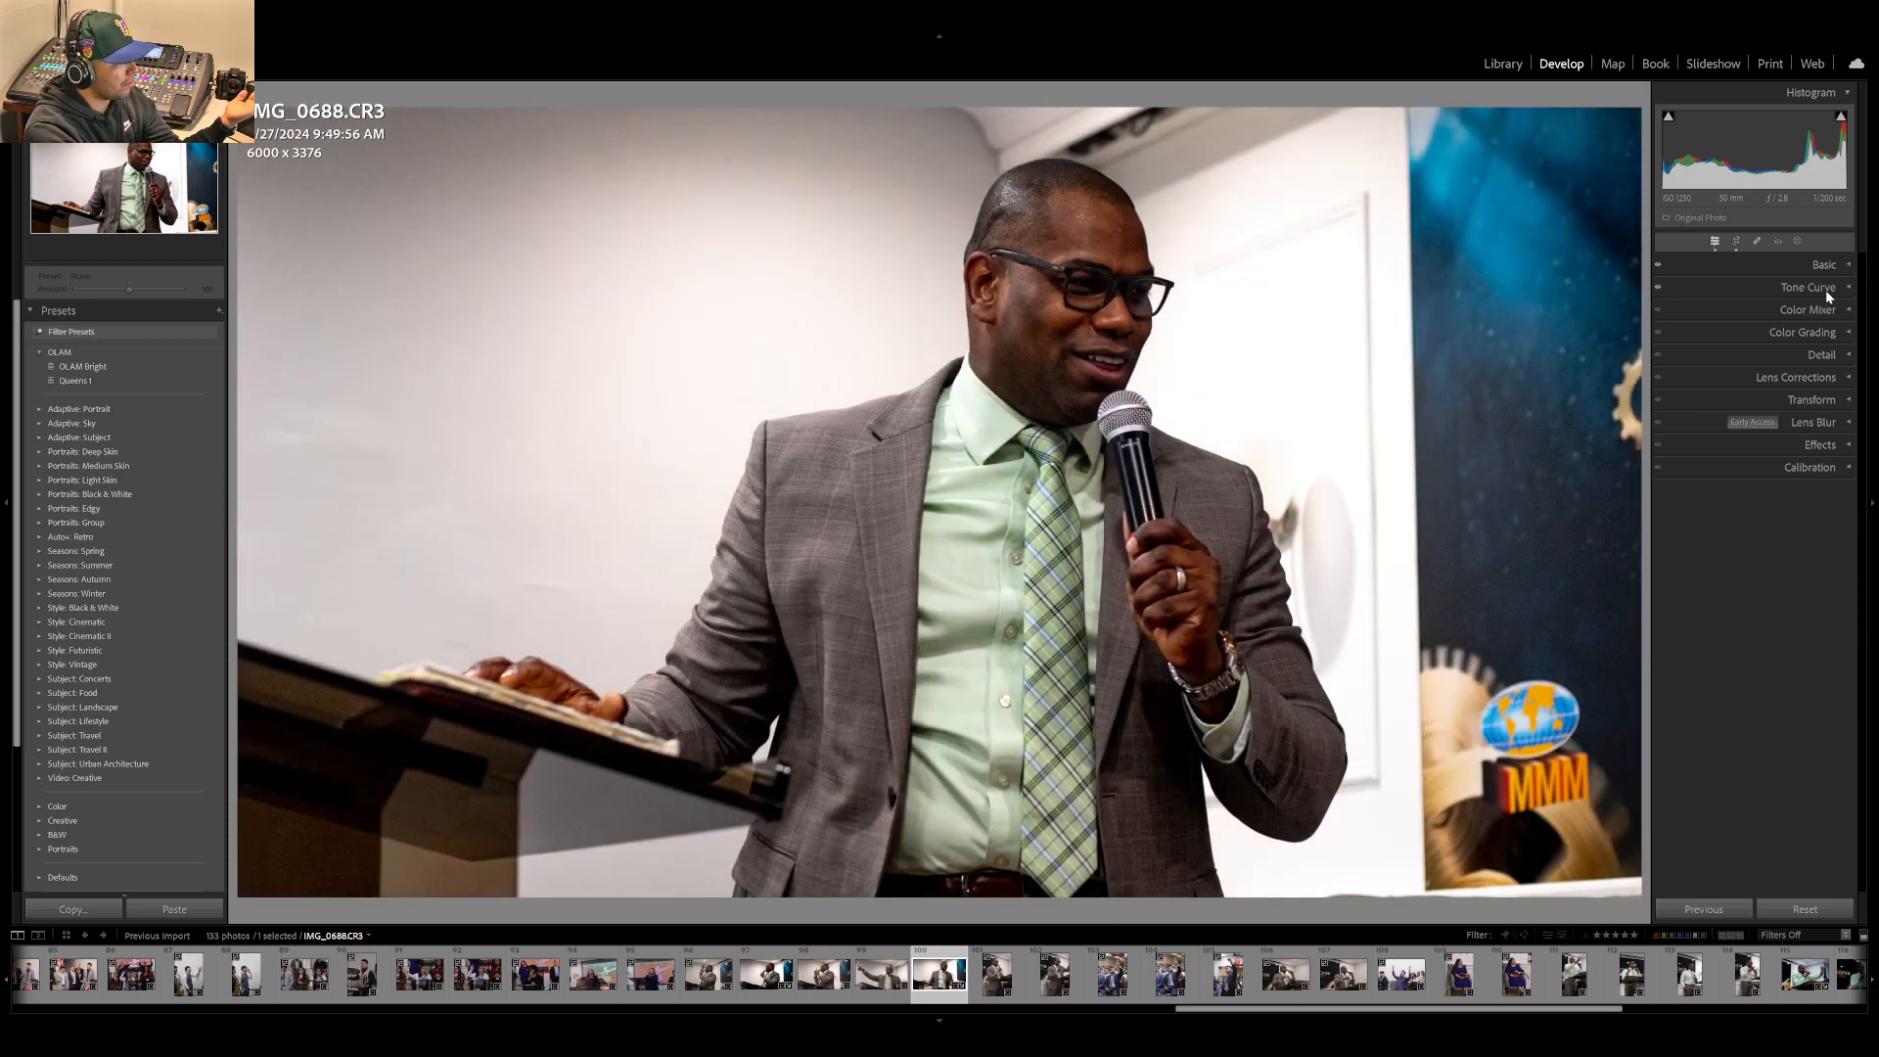
key("backslash")
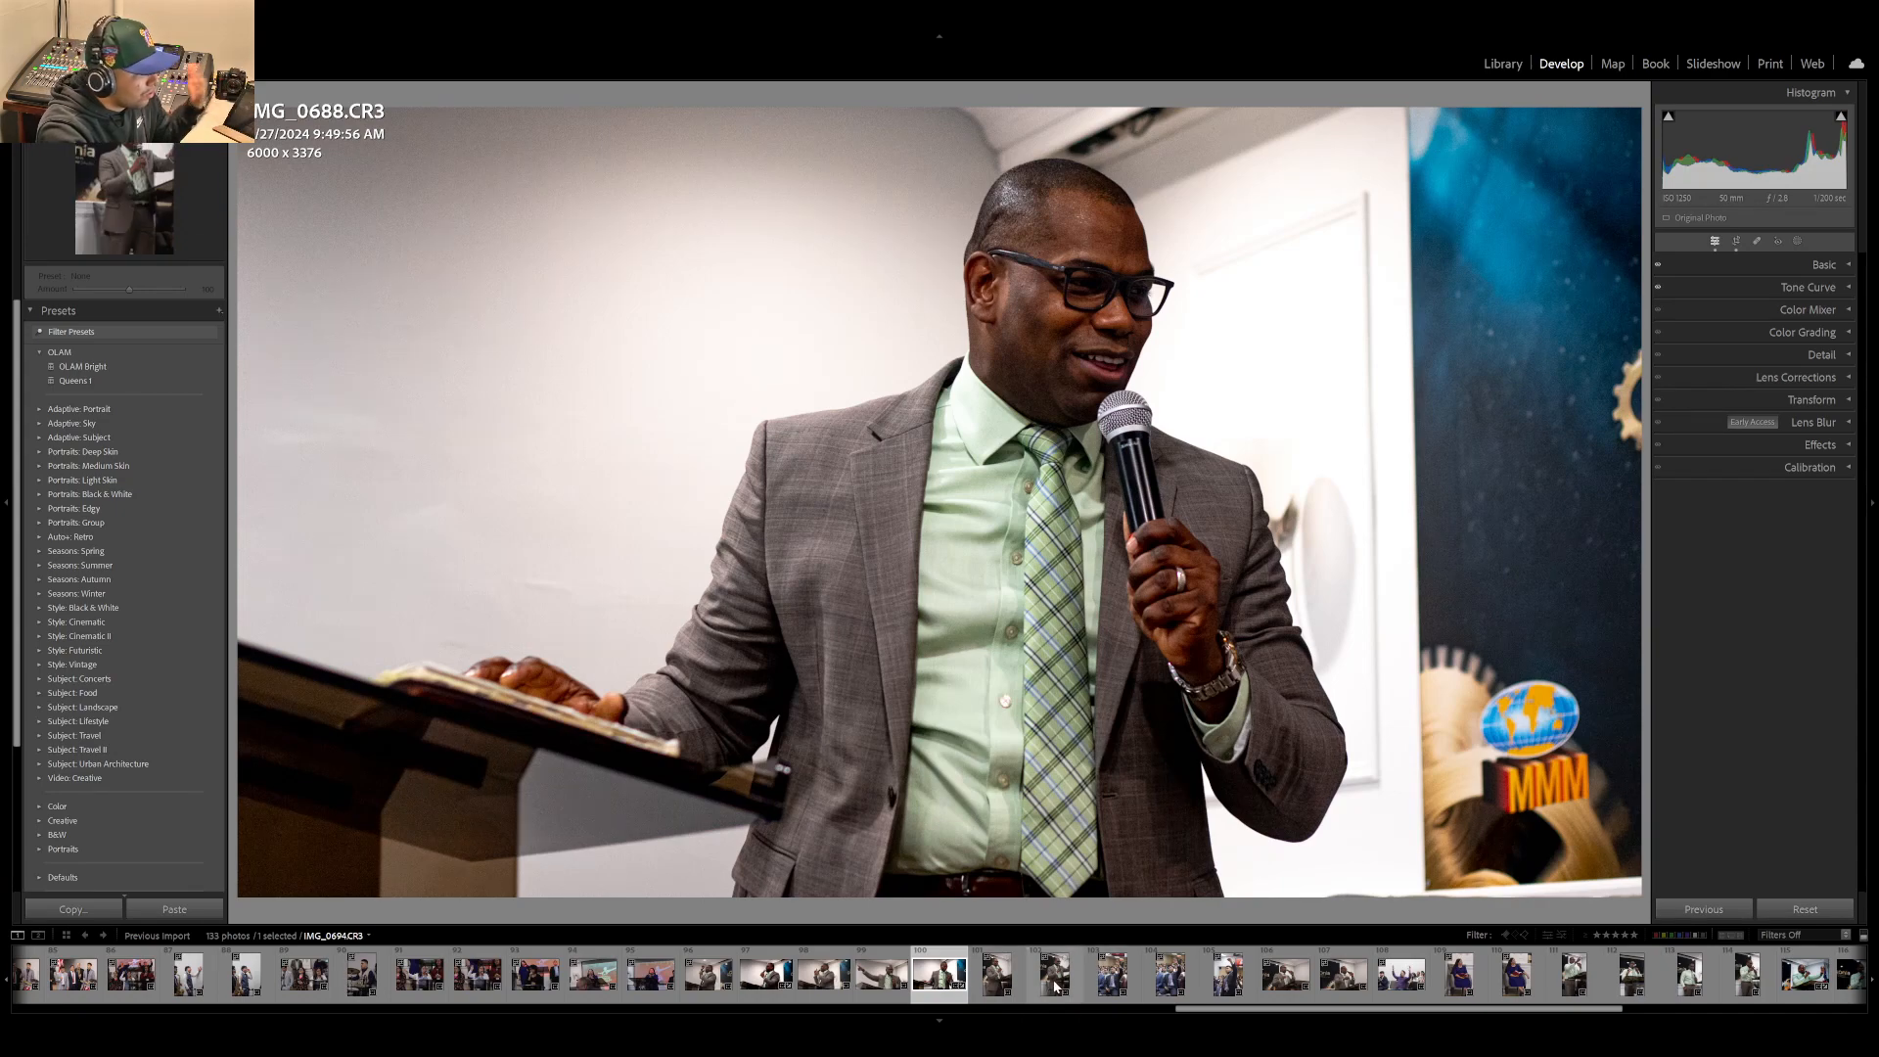
- View IMG_0694.CR3, IMG_0704.CR3 and IMG_0701.CR3, and check the speaker's moving hand up close in IMG_0704.CR3
left_click(1057, 986)
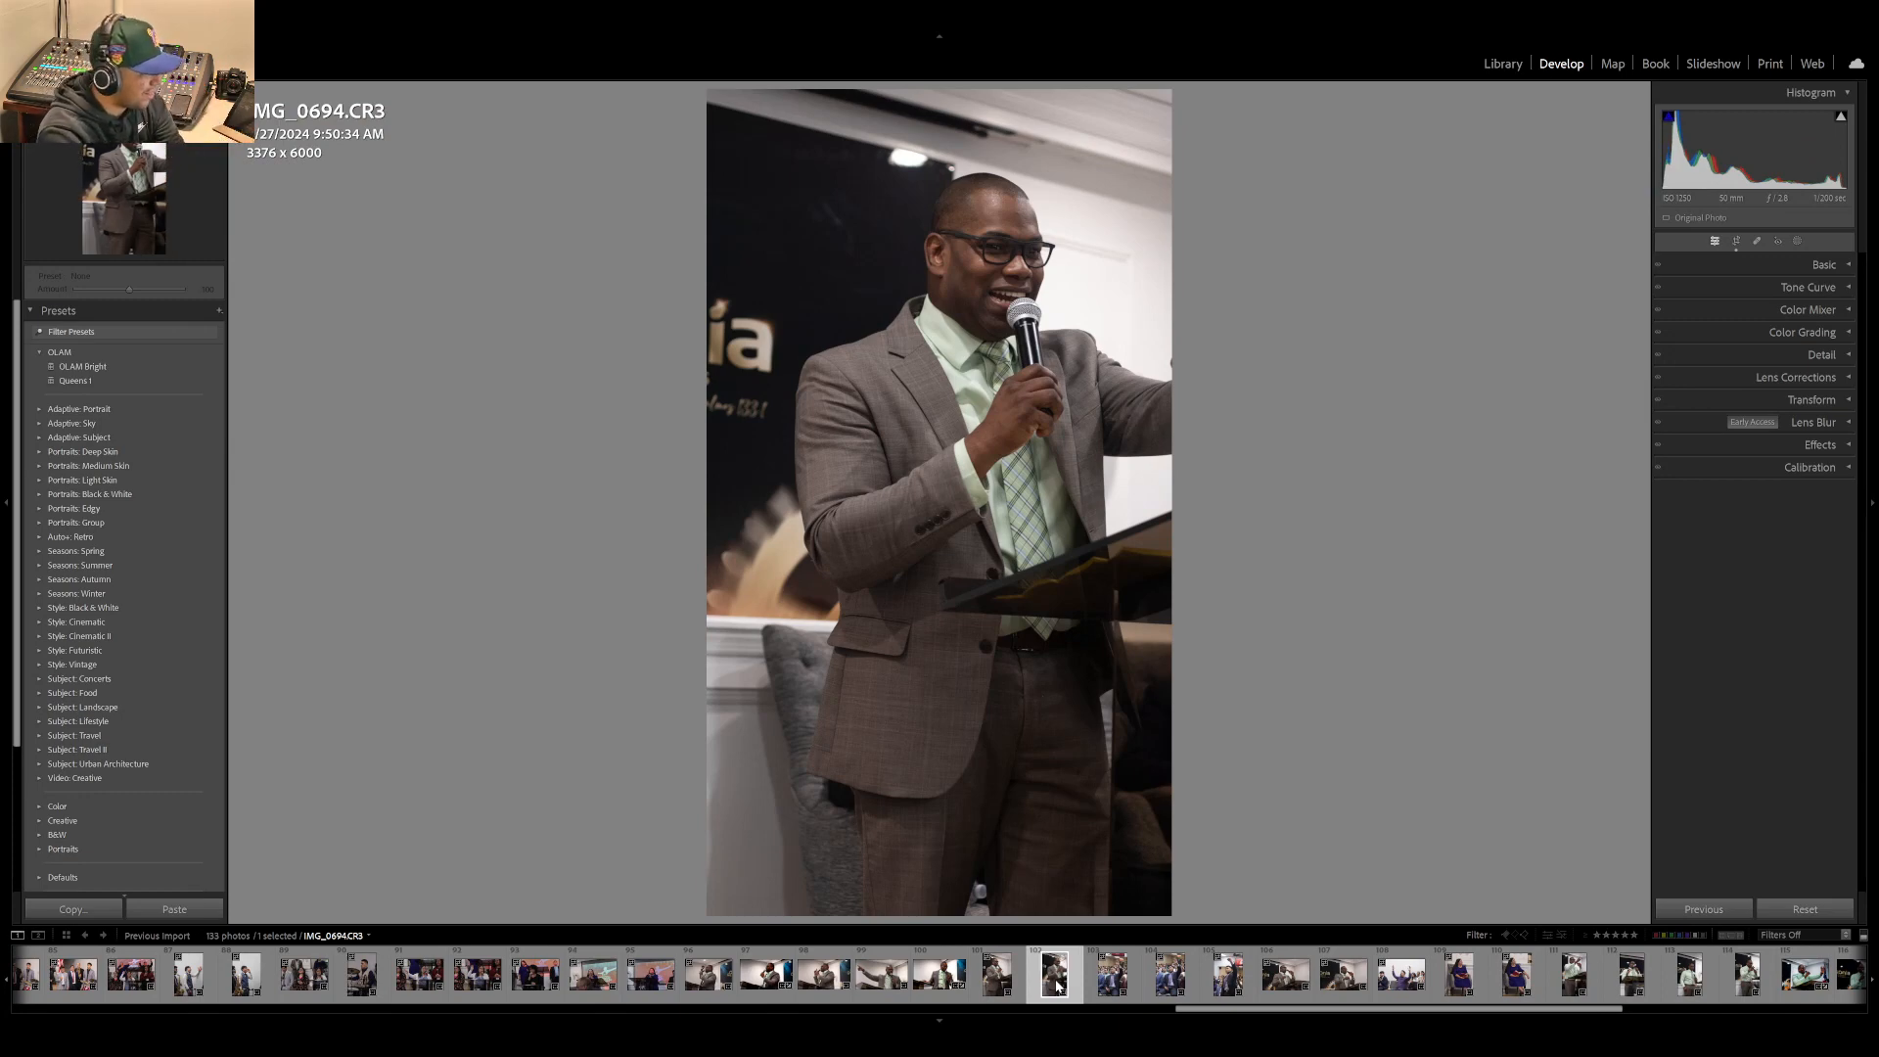
left_click(1348, 986)
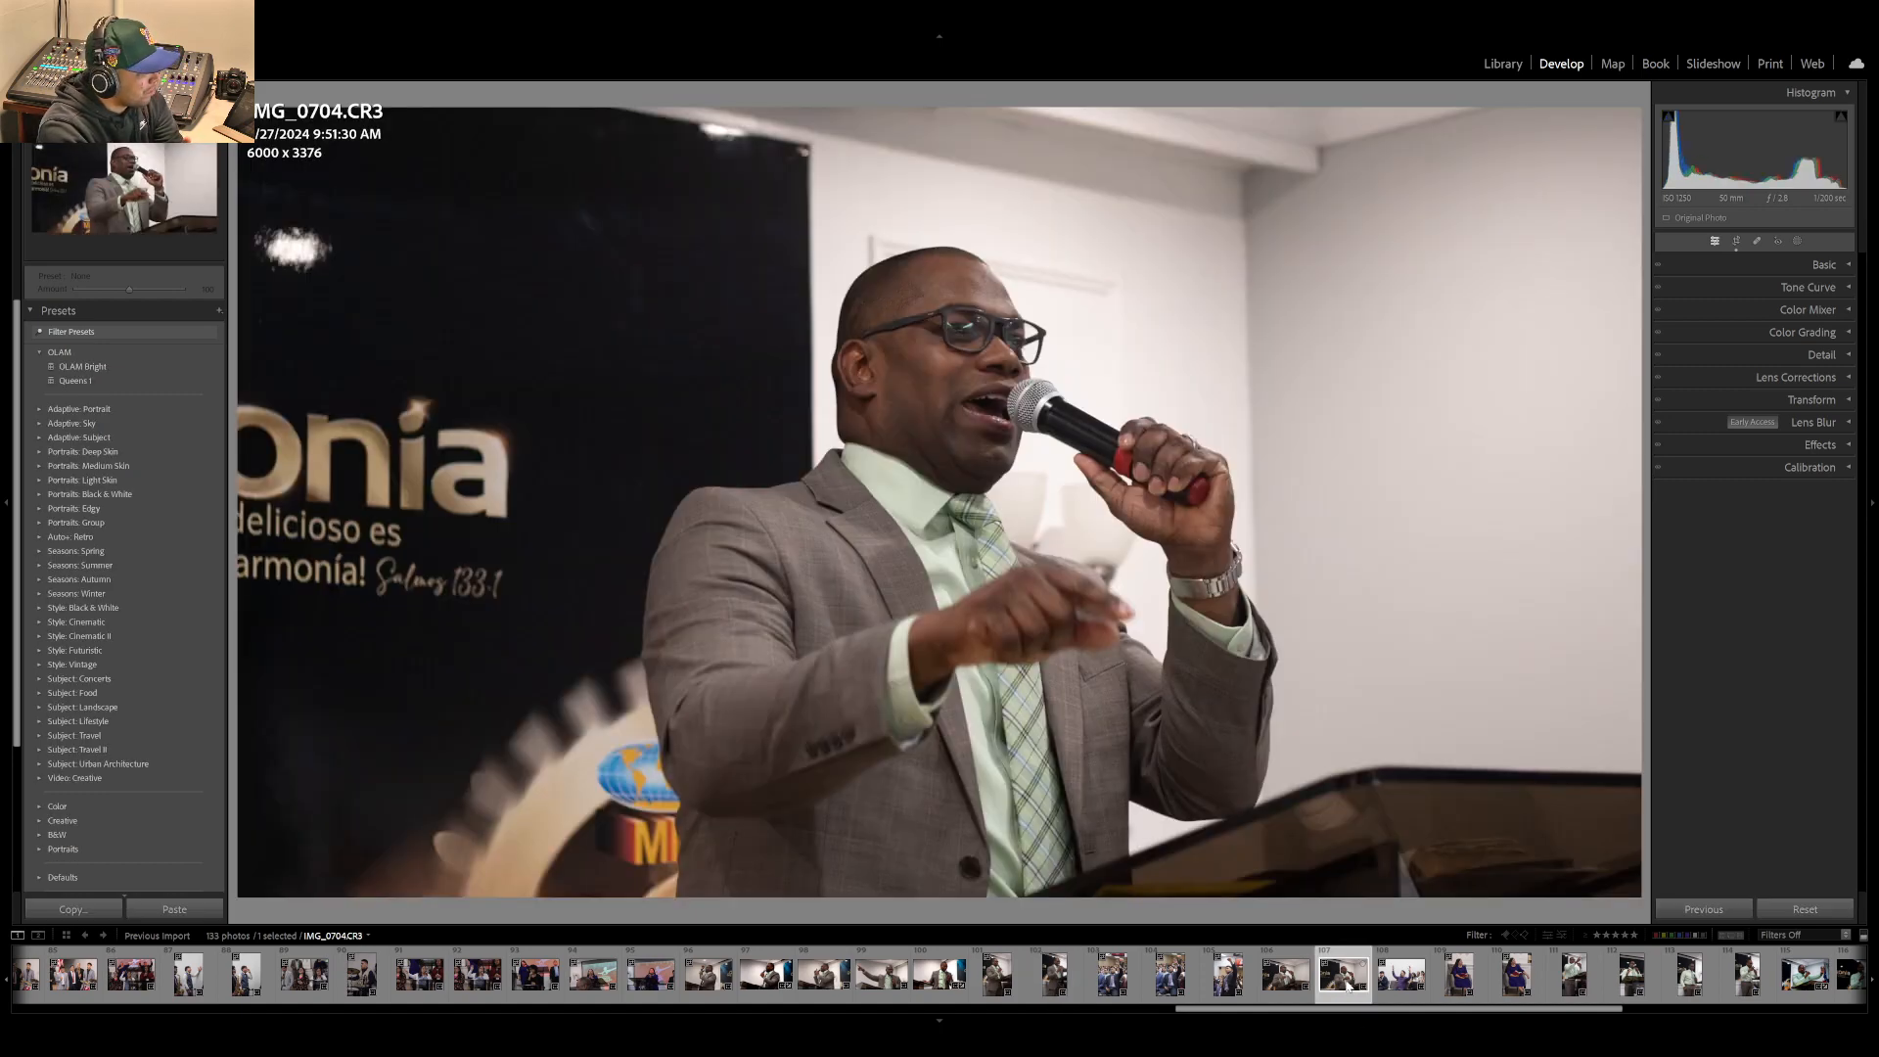
left_click(1033, 633)
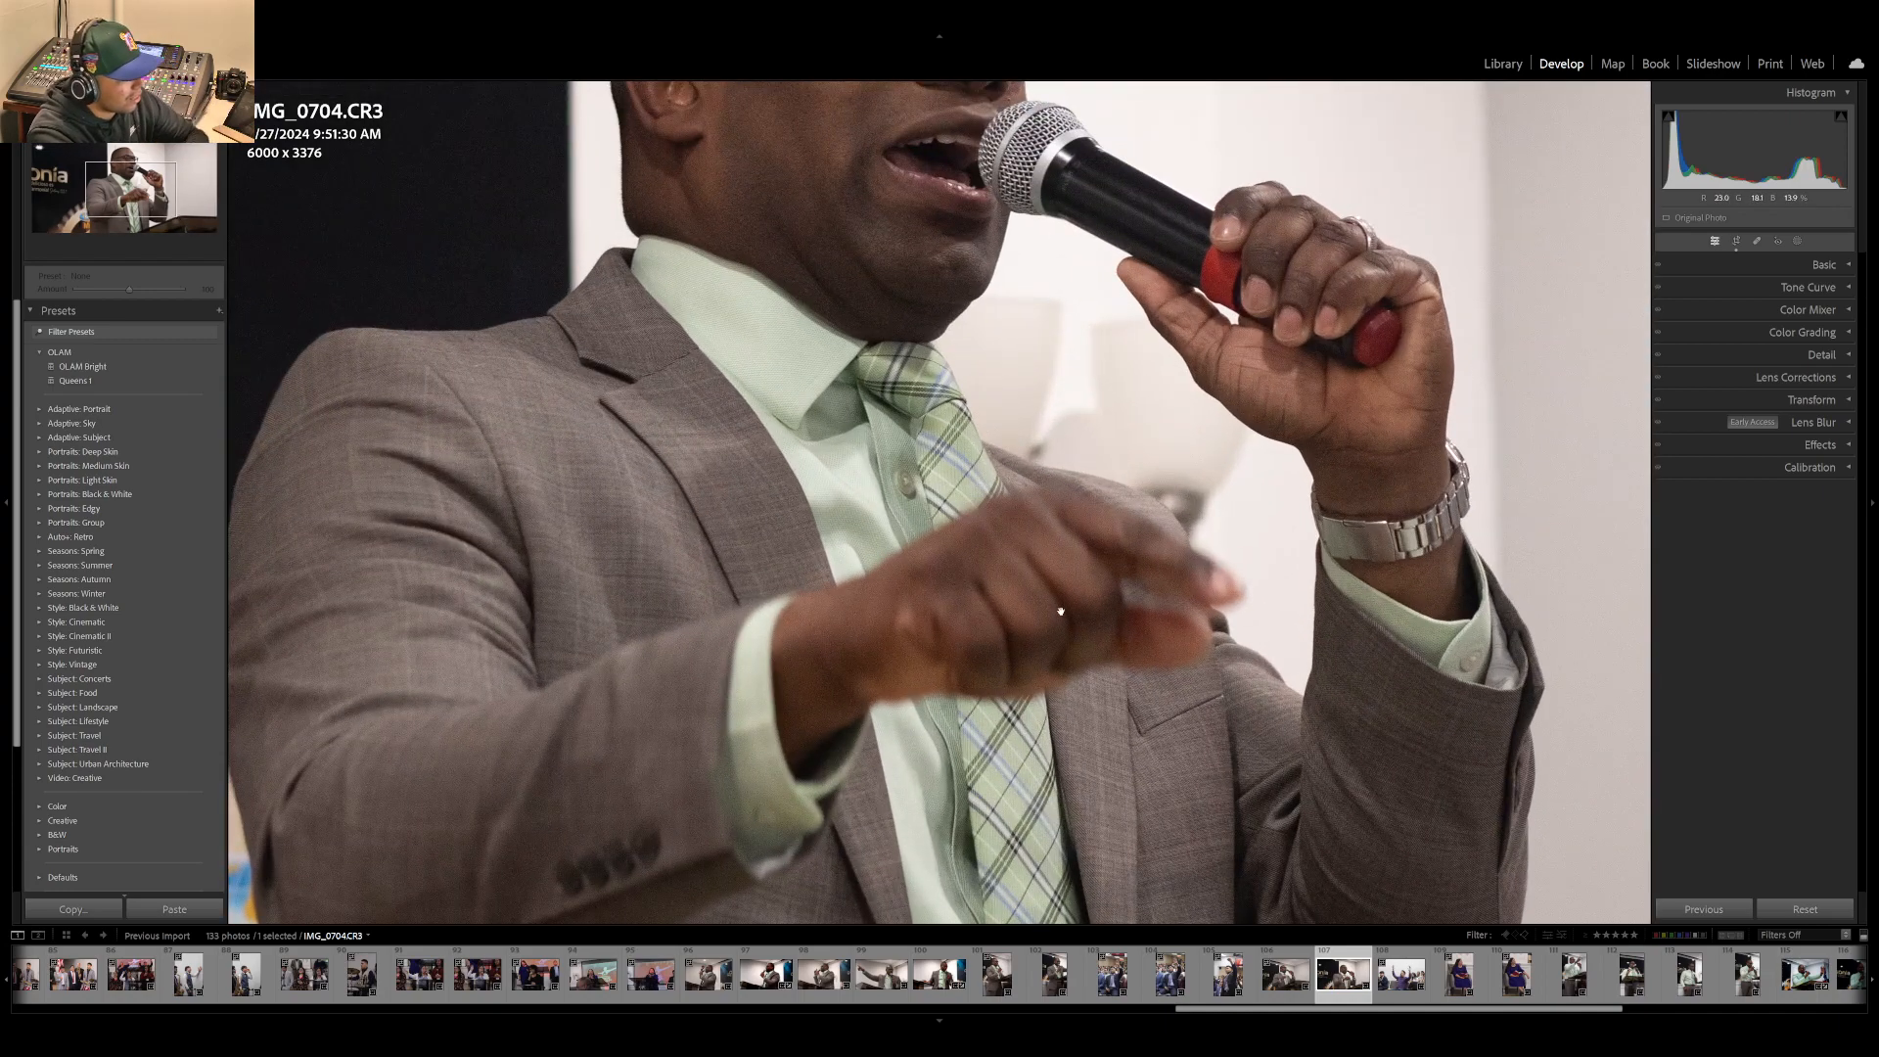
left_click(1062, 613)
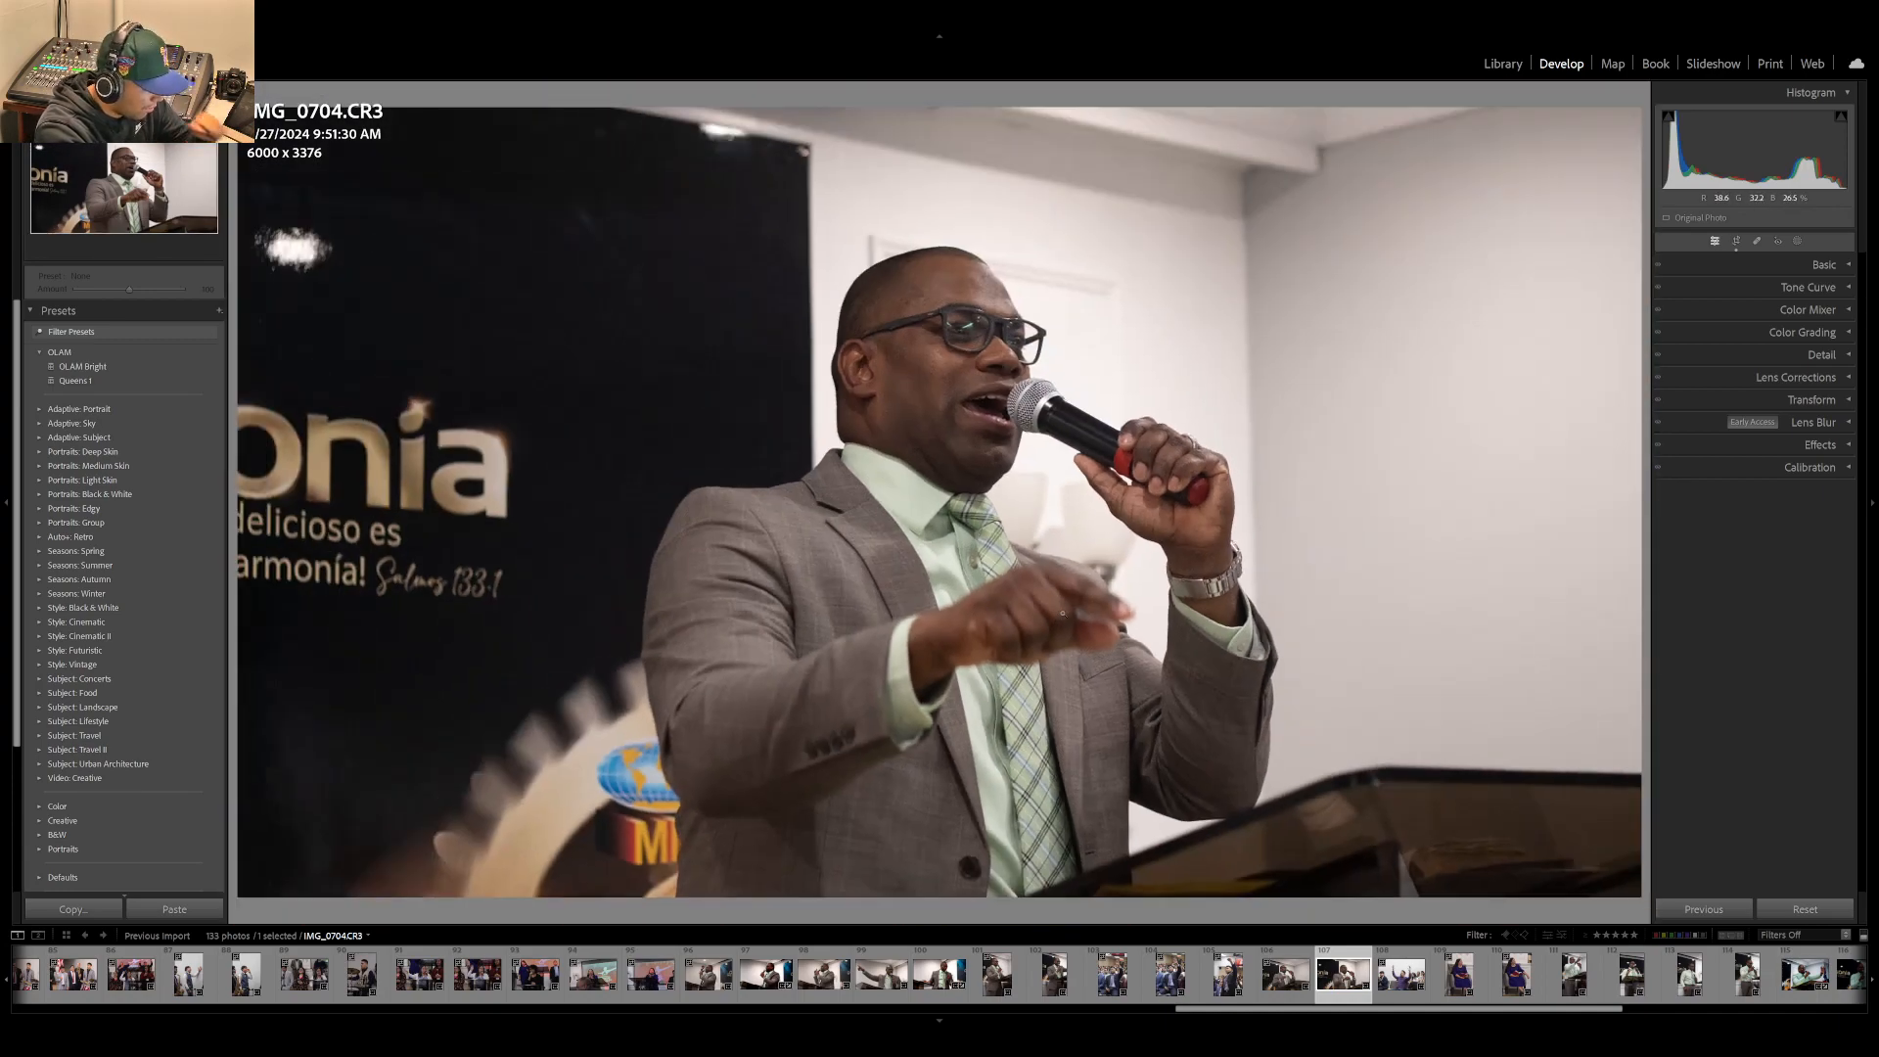
left_click(1285, 973)
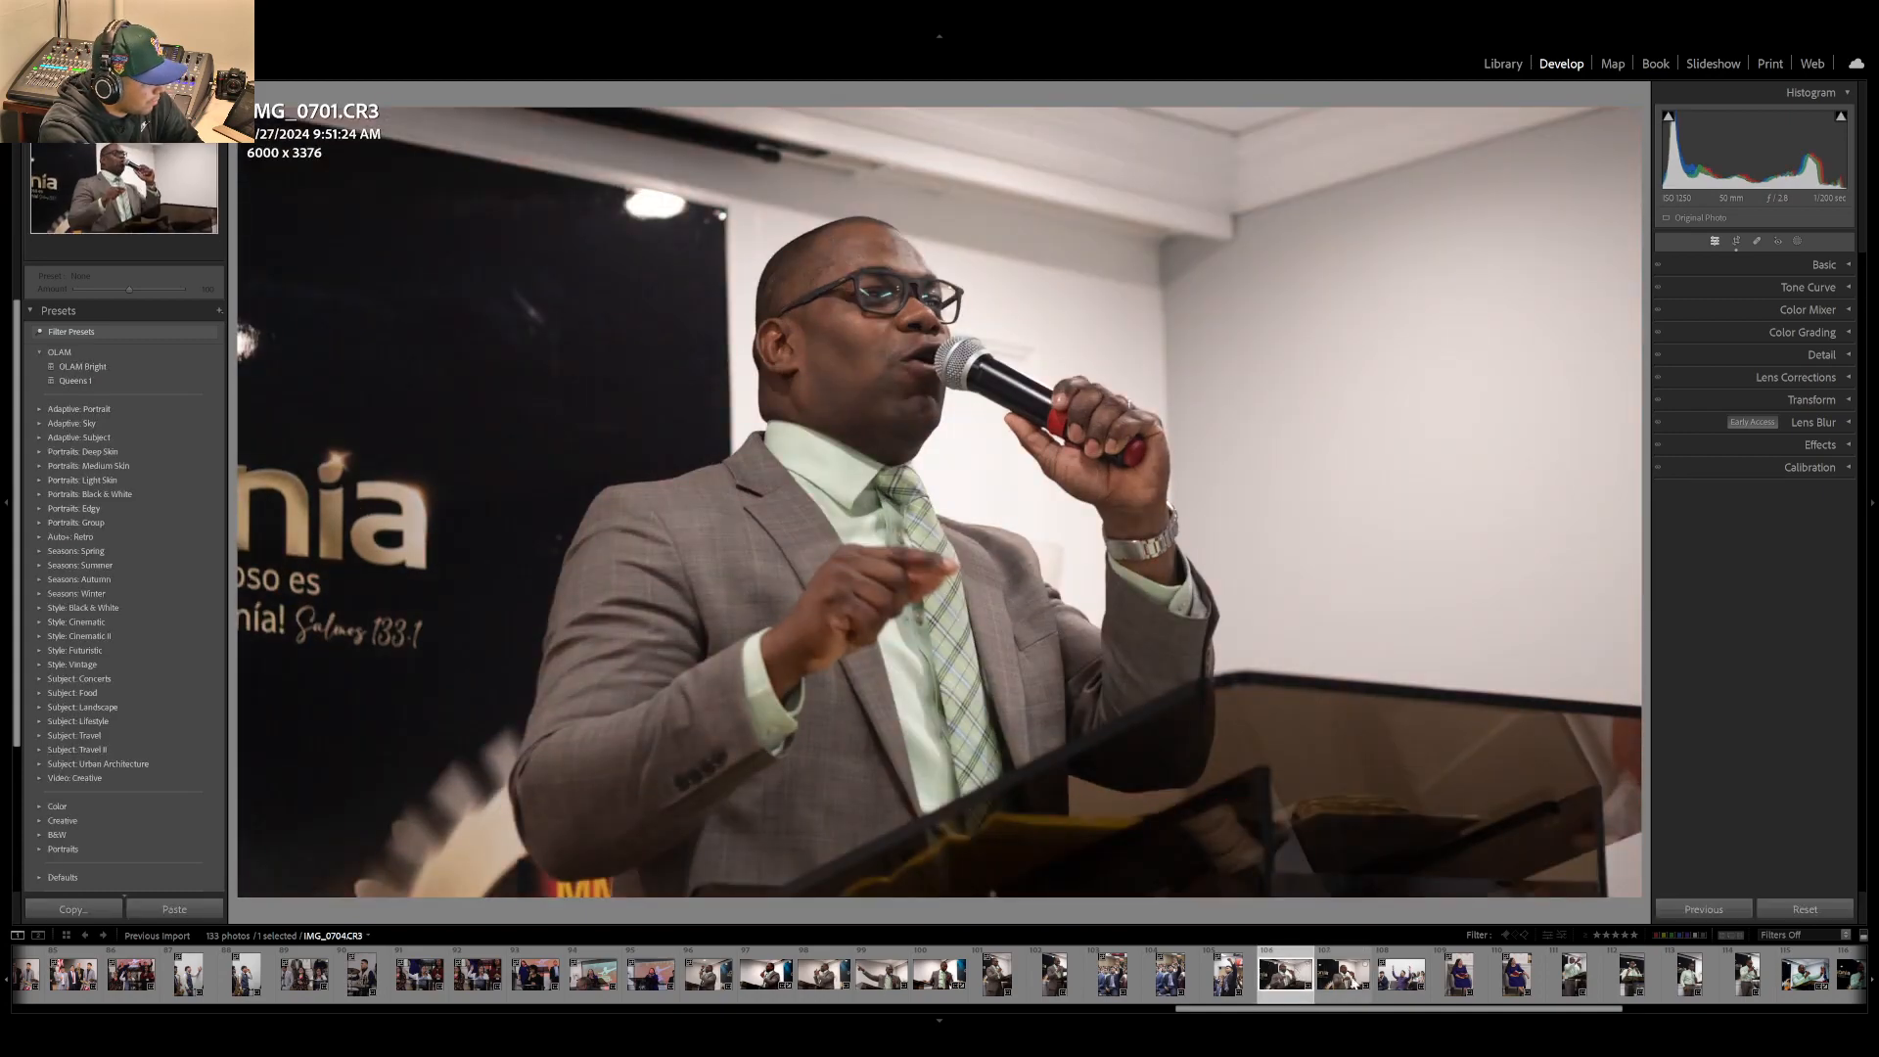
- Open IMG_0721.CR3, the already edited photo of the speaker with a raised hand, and show its Basic adjustments
left_click_drag(1529, 1010, 1671, 1010)
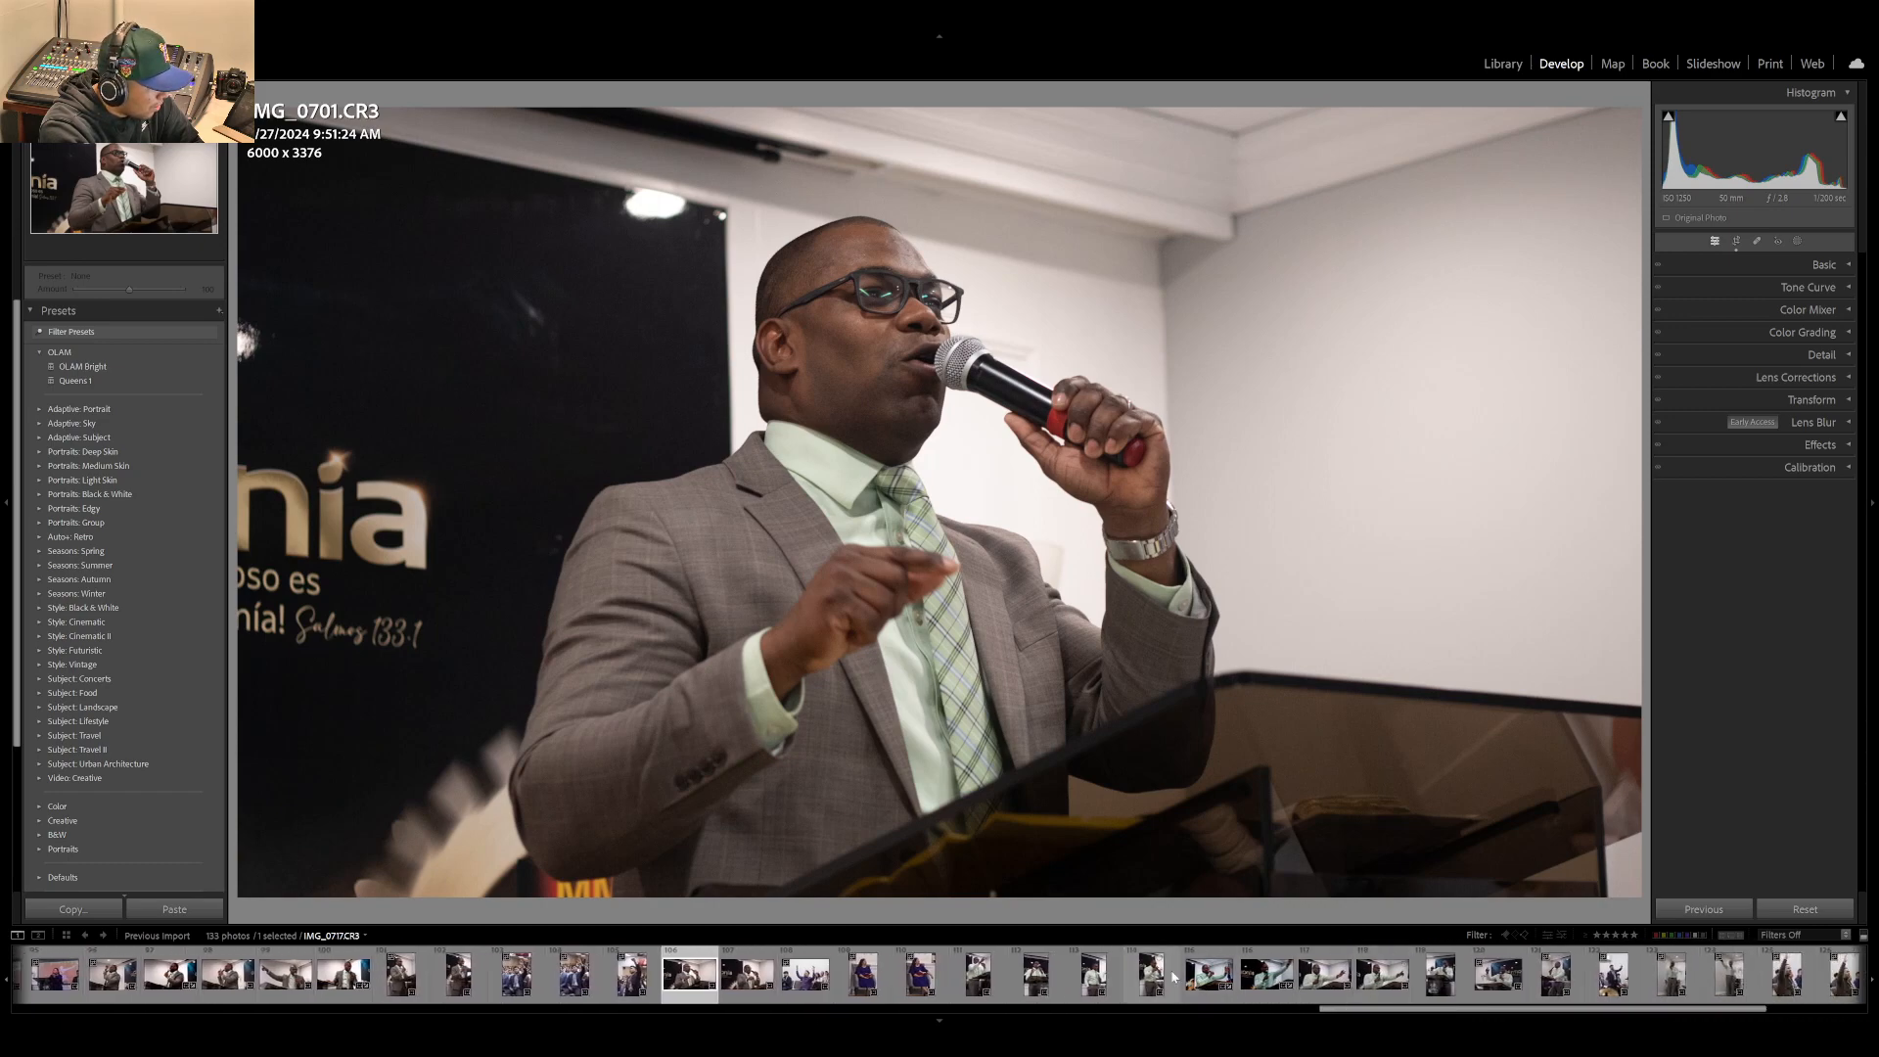
left_click(1209, 974)
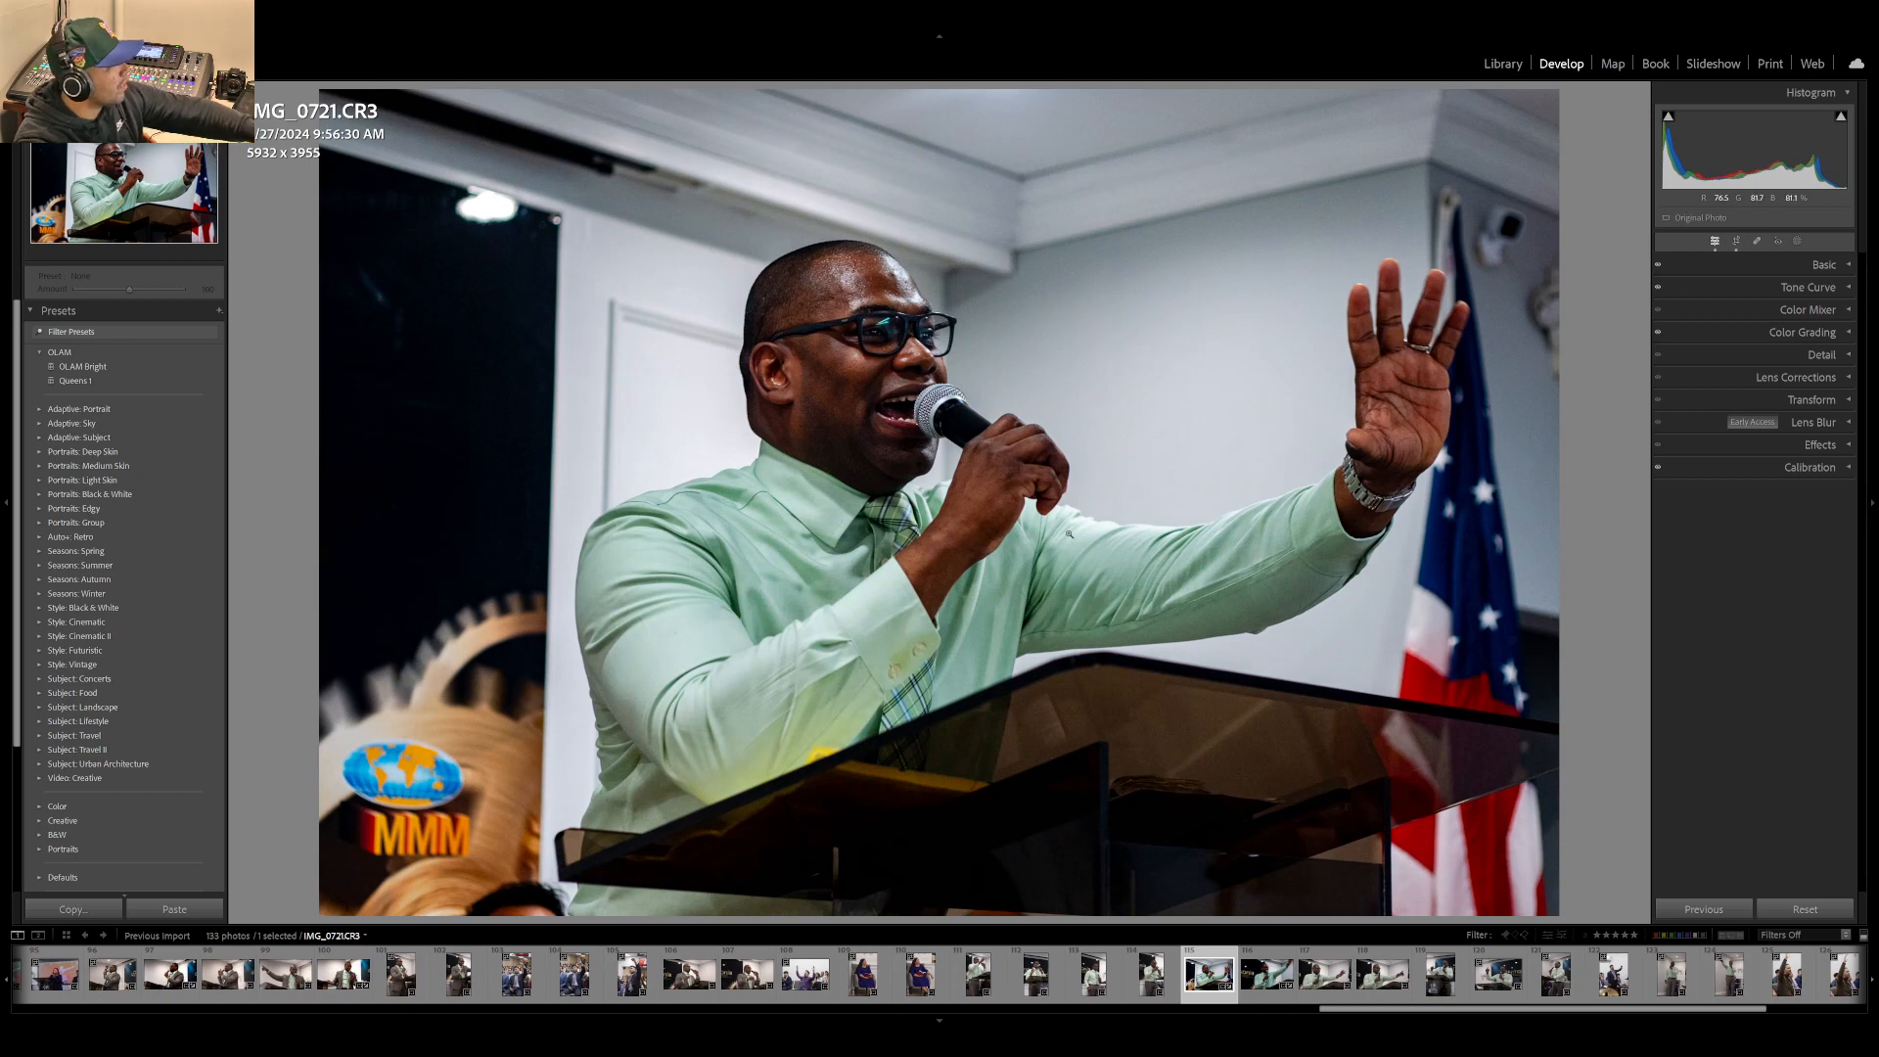
left_click(1813, 264)
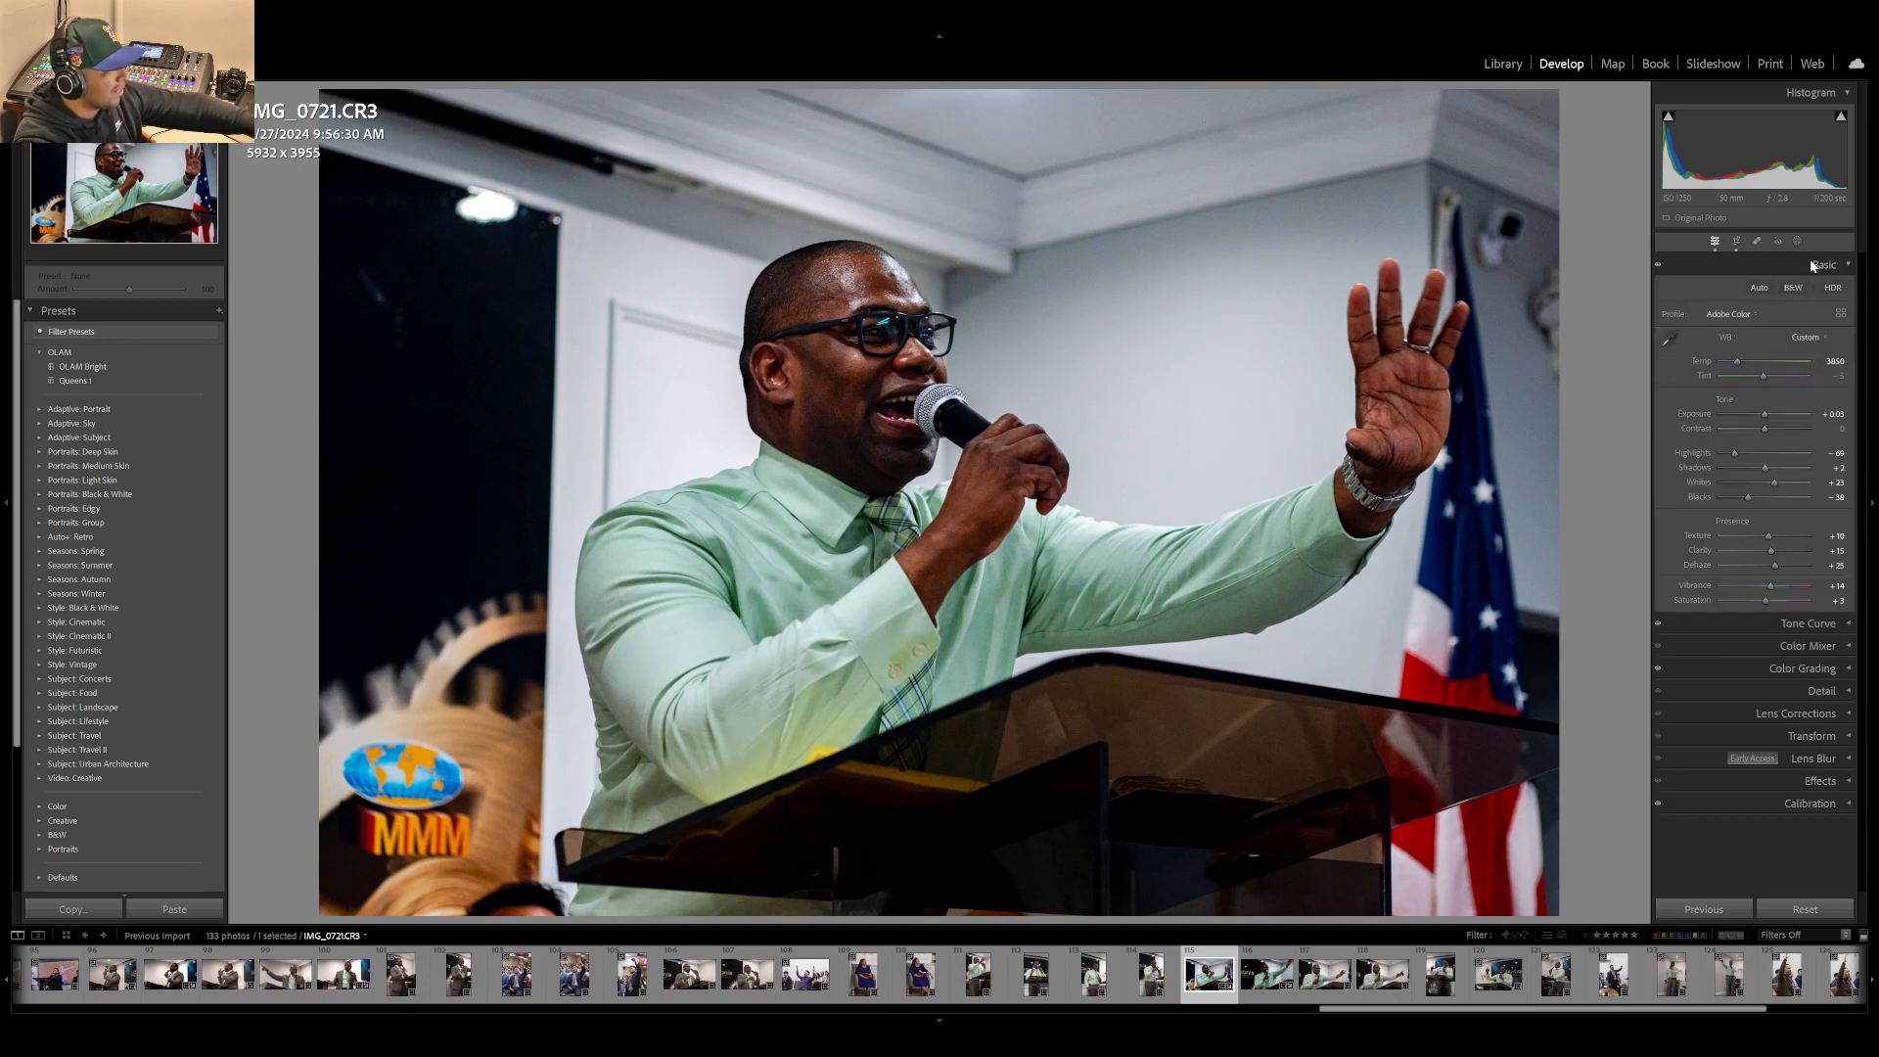
- Compare the edited IMG_0721.CR3 with its unedited version
key("backslash")
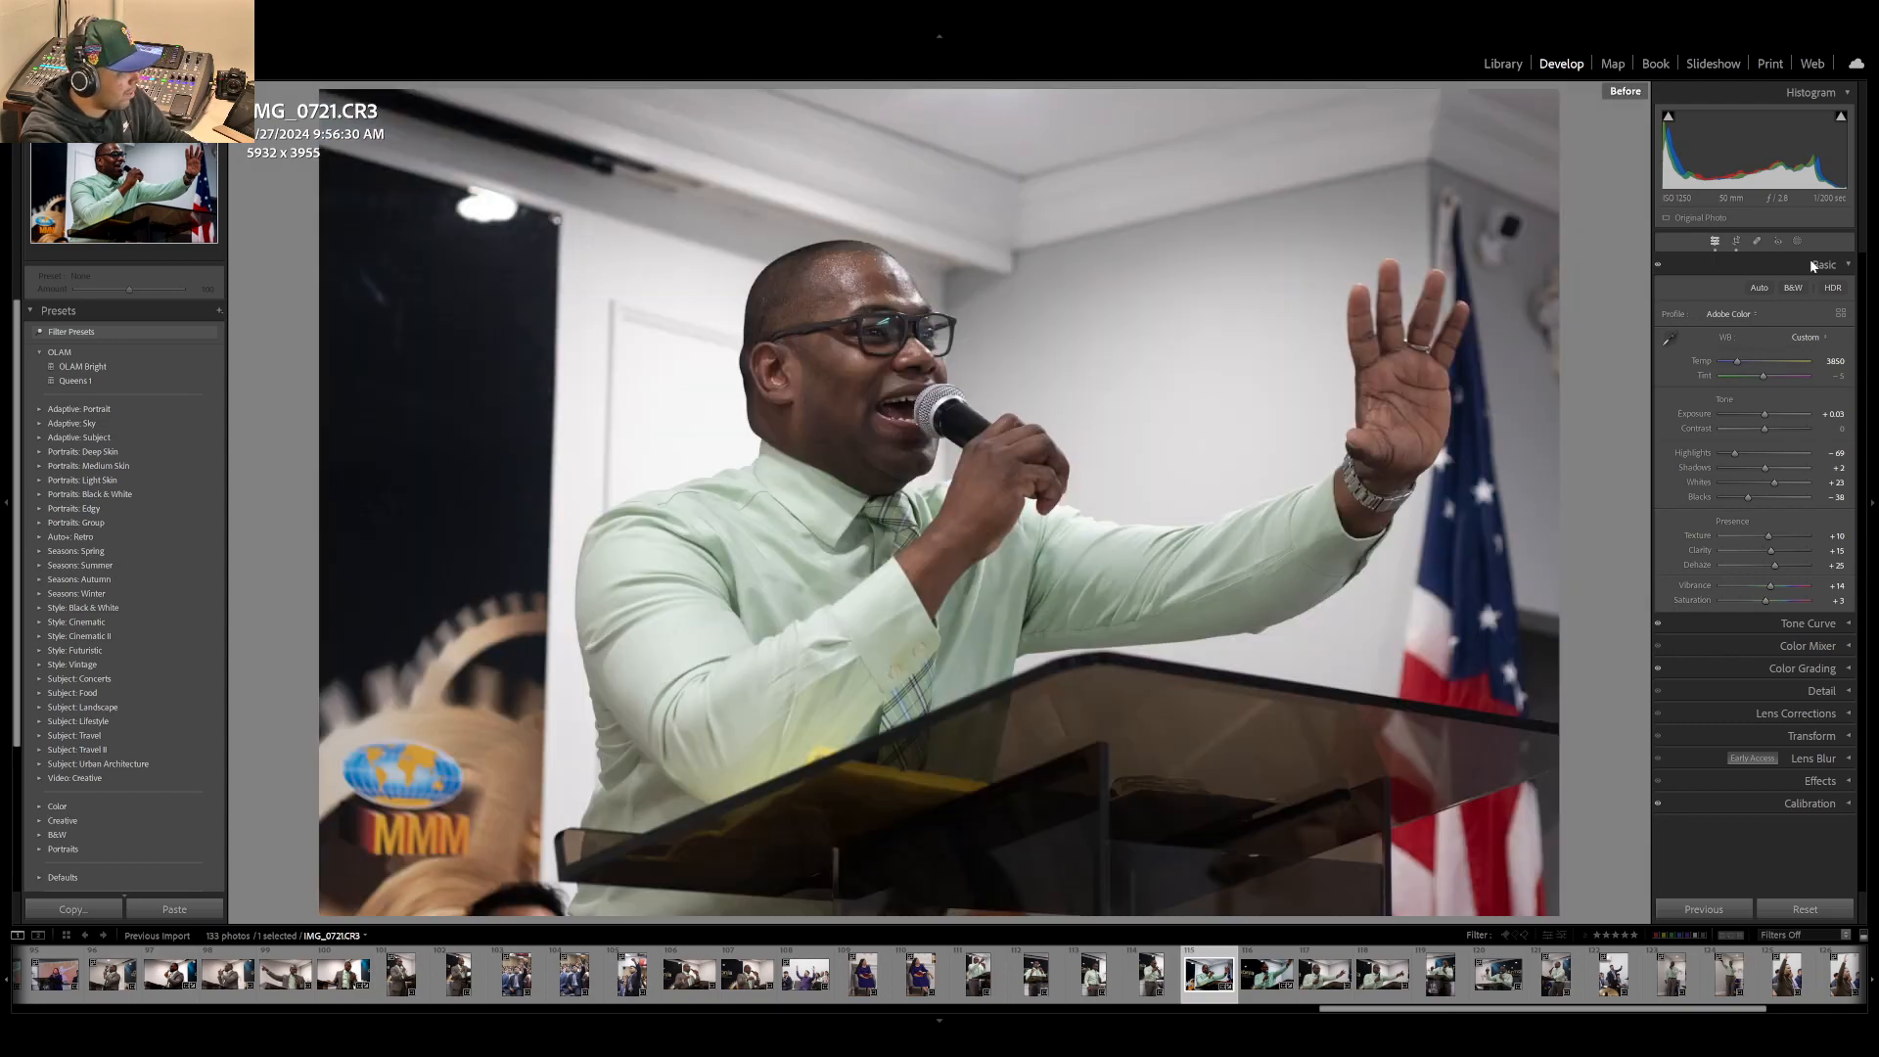
key("backslash")
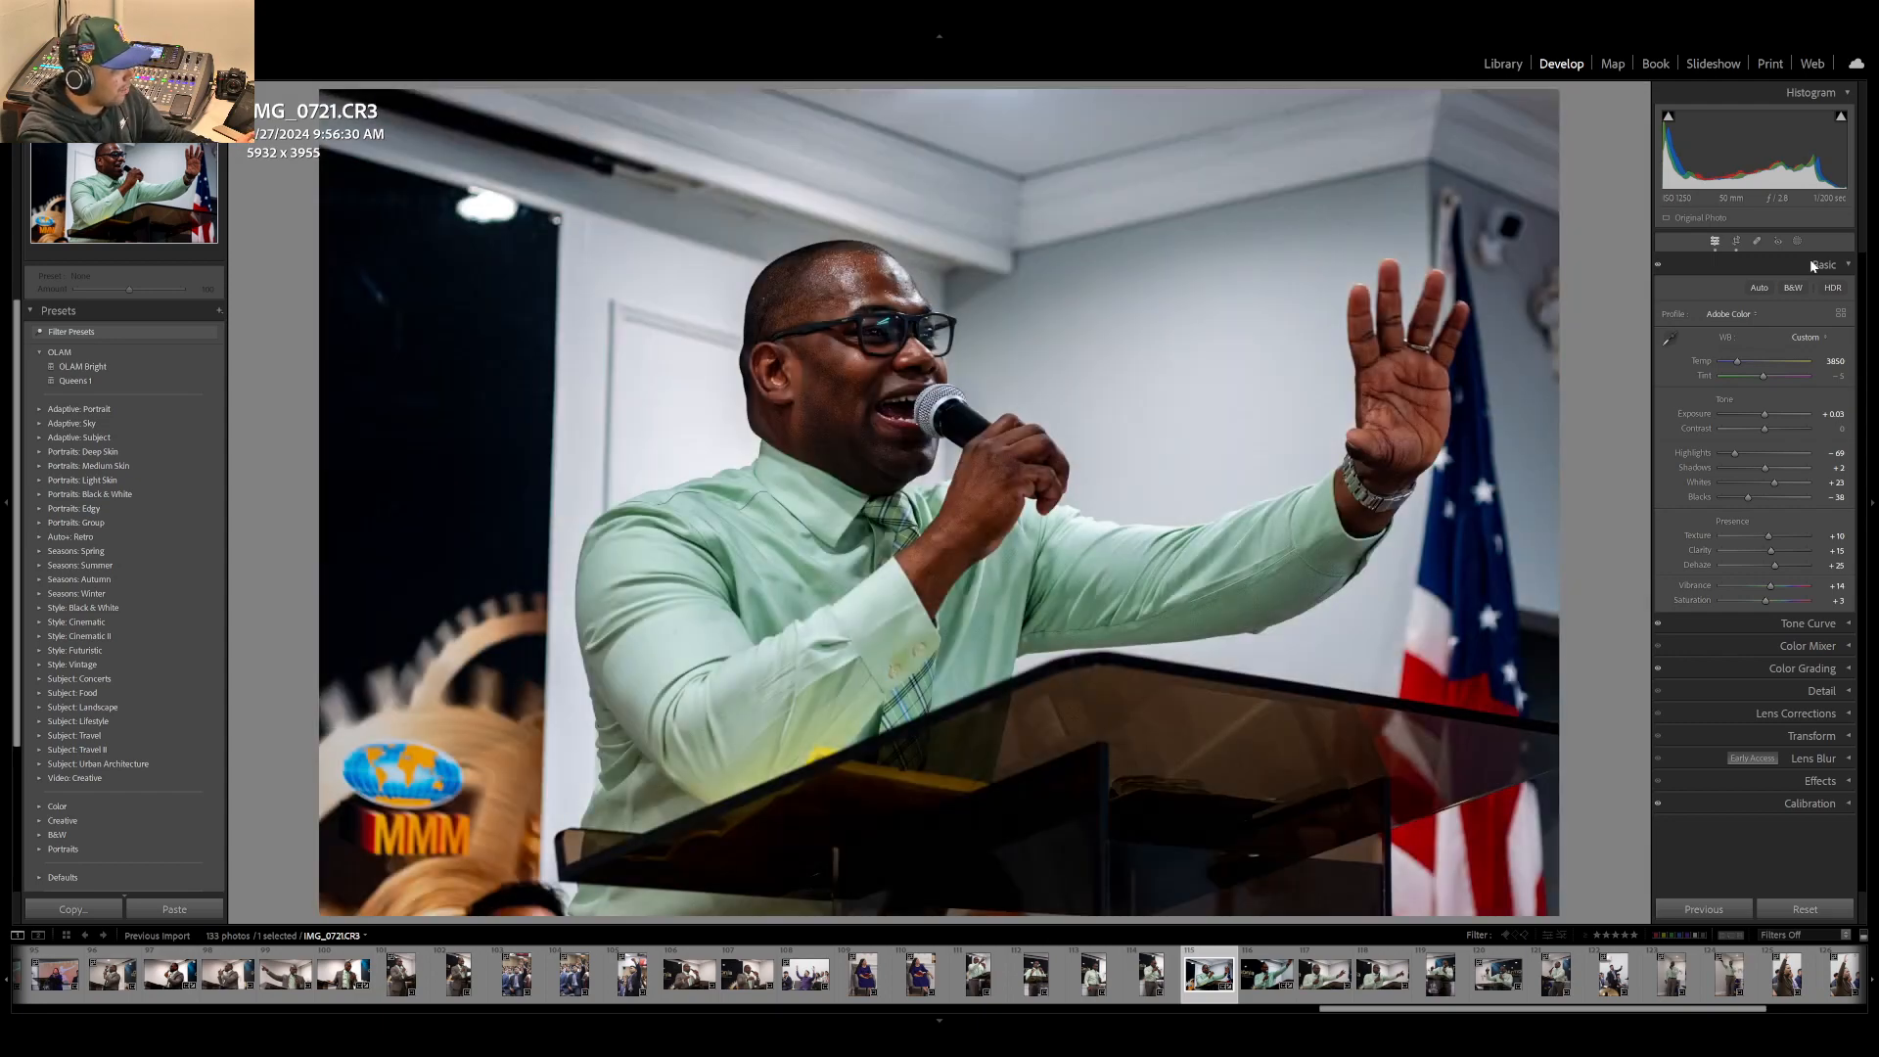
key("backslash")
key("backslash")
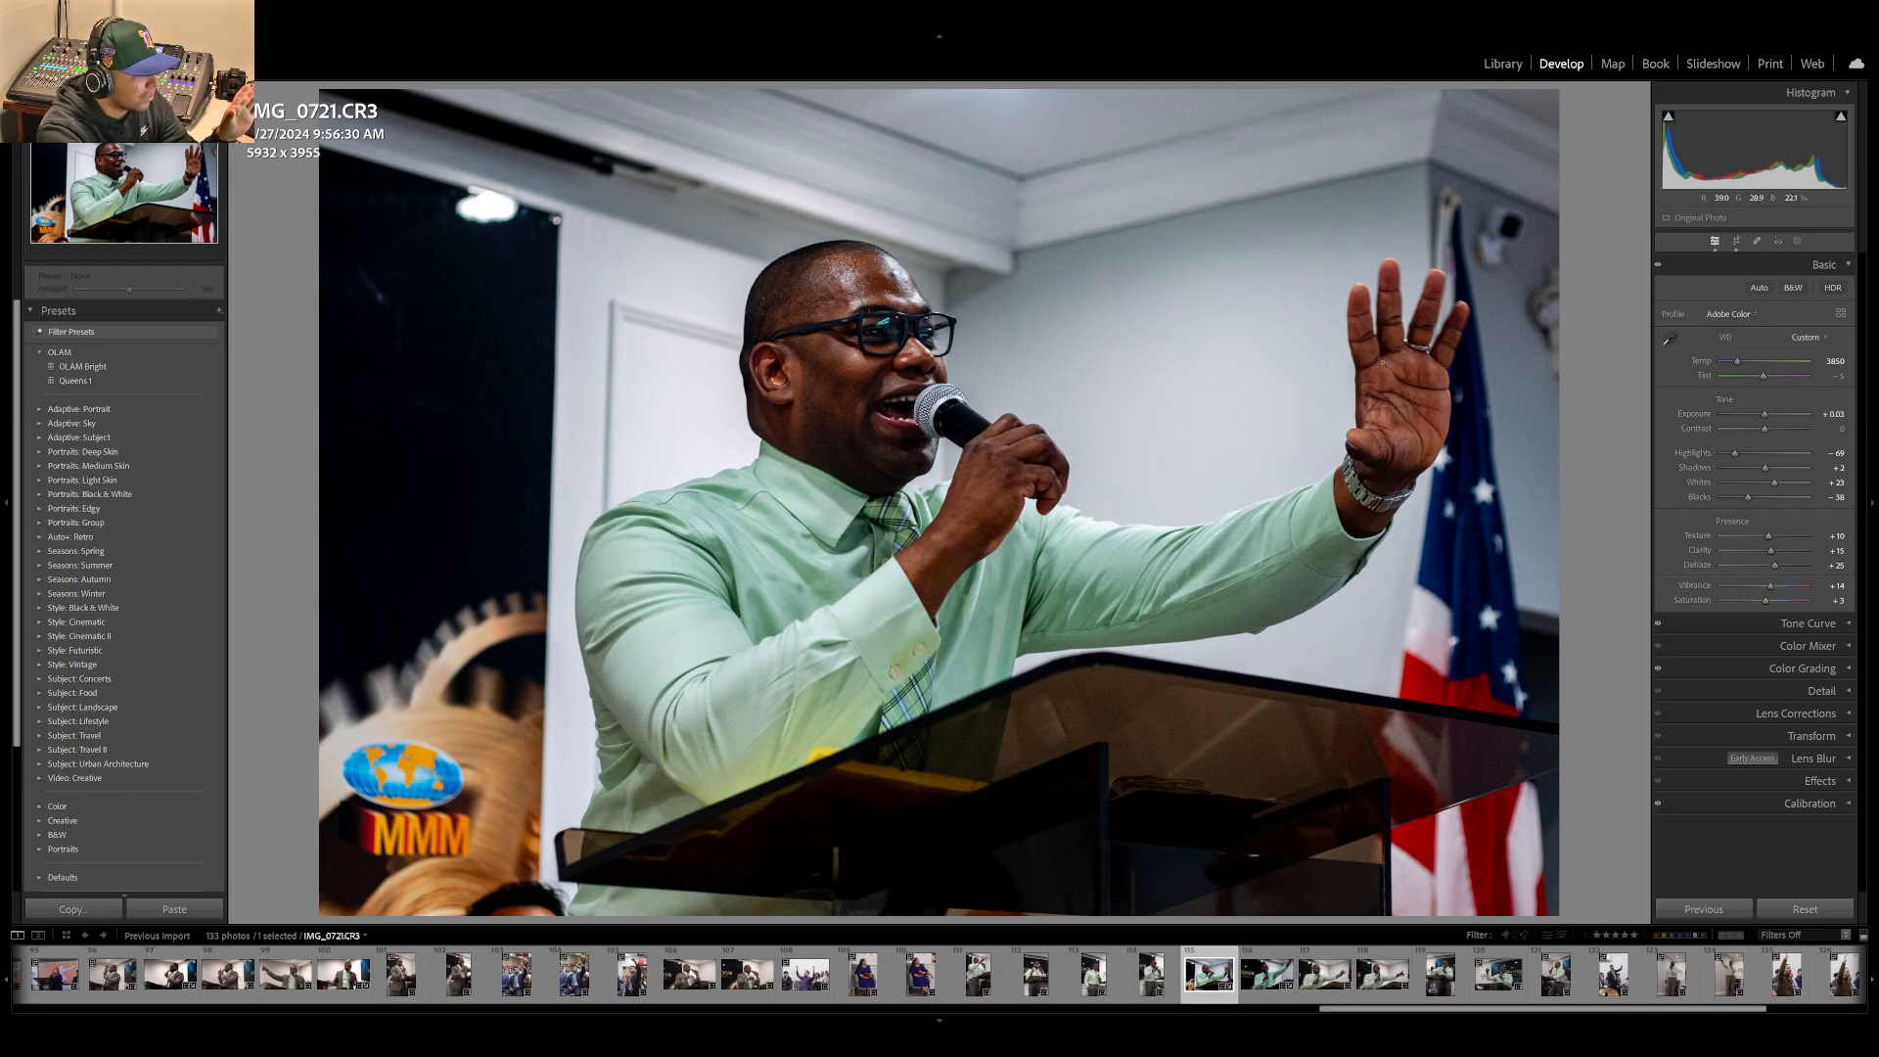
- Examine the speaker's raised hand and then his face up close in IMG_0721.CR3
left_click(1381, 363)
left_click_drag(1390, 370, 1259, 378)
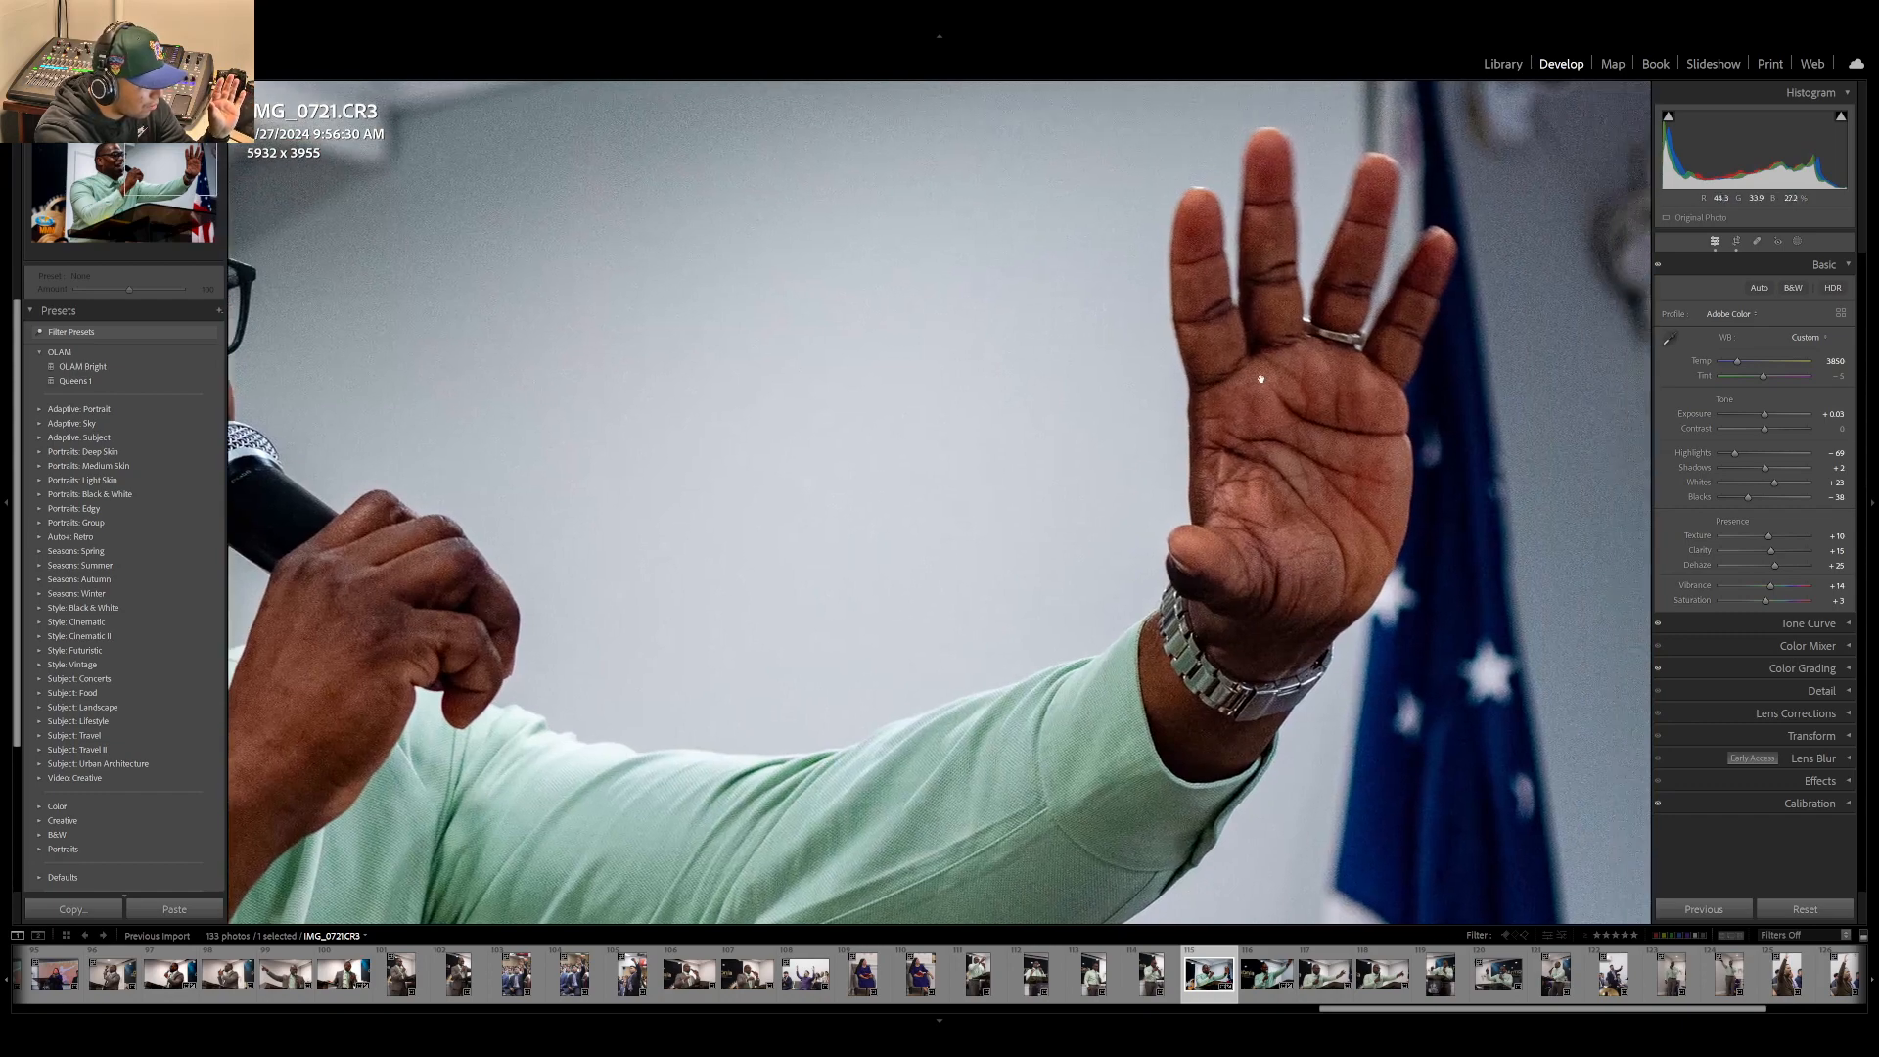
left_click(1357, 381)
left_click(1404, 385)
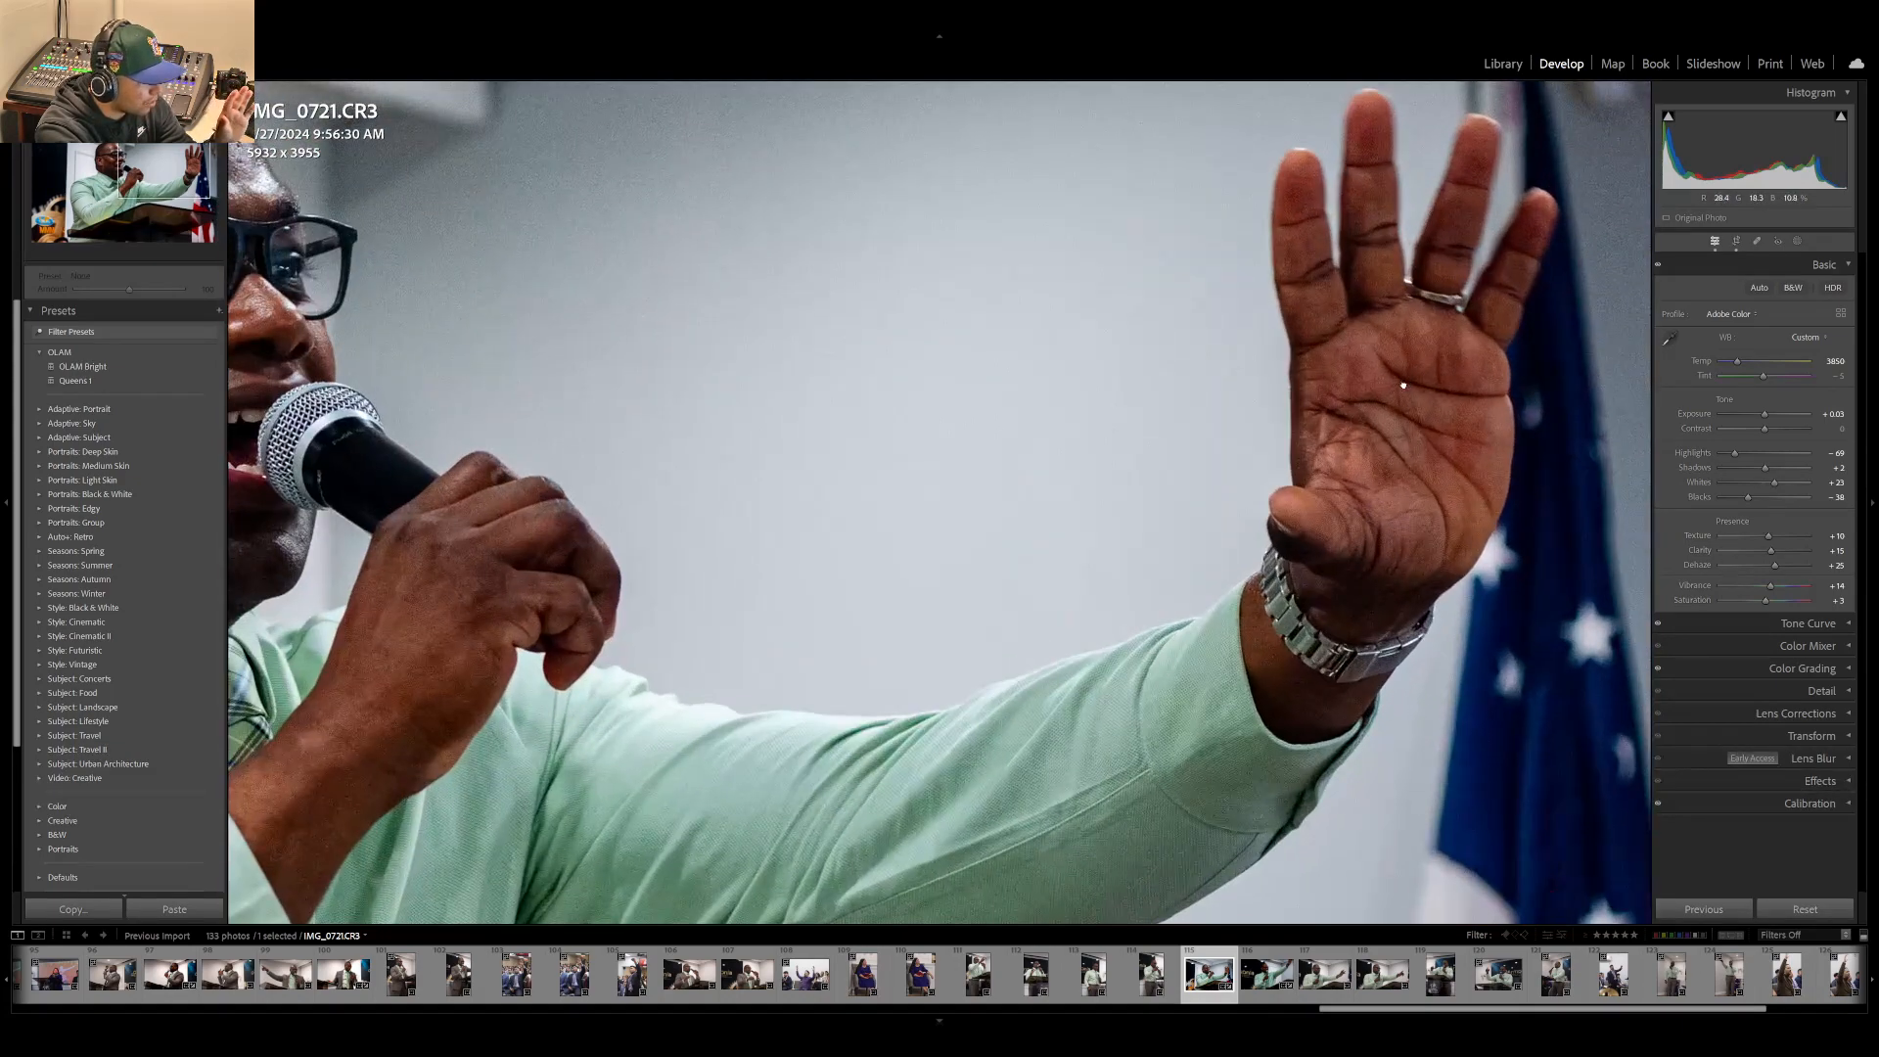
left_click(1404, 388)
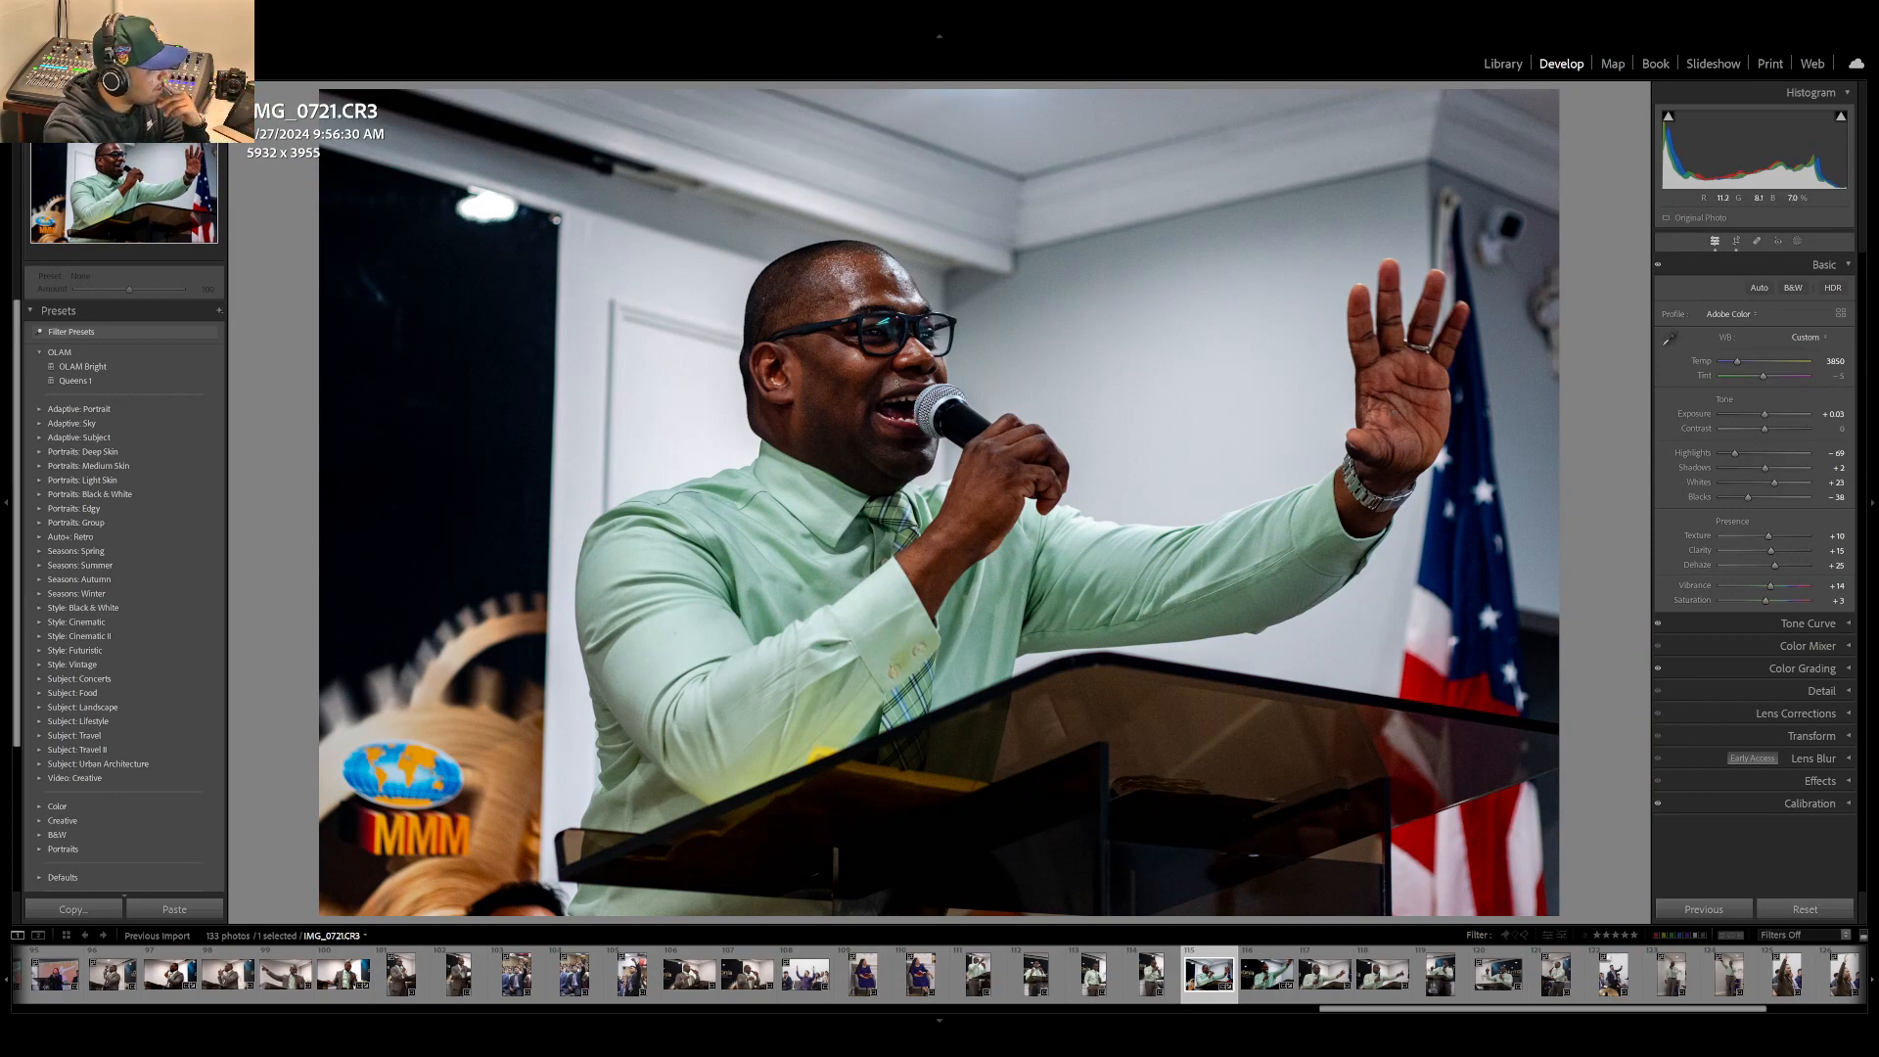
left_click(849, 266)
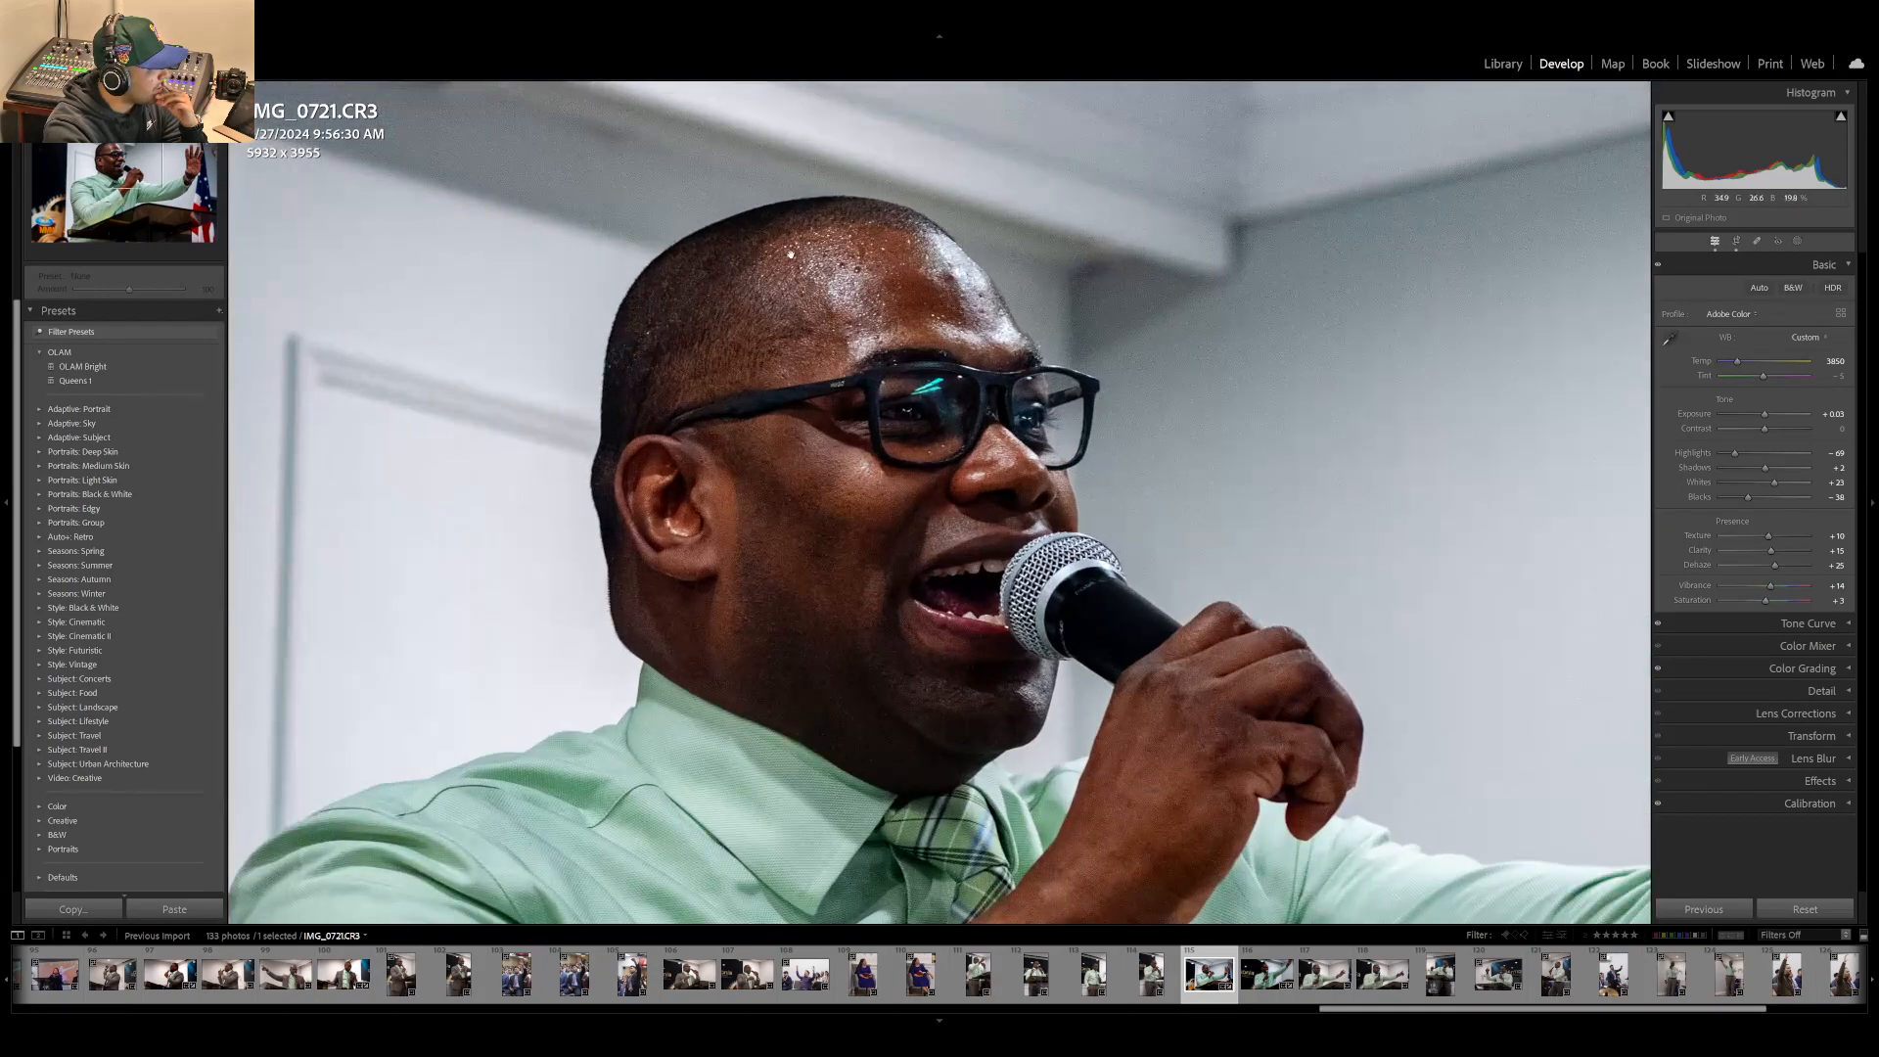
left_click(849, 267)
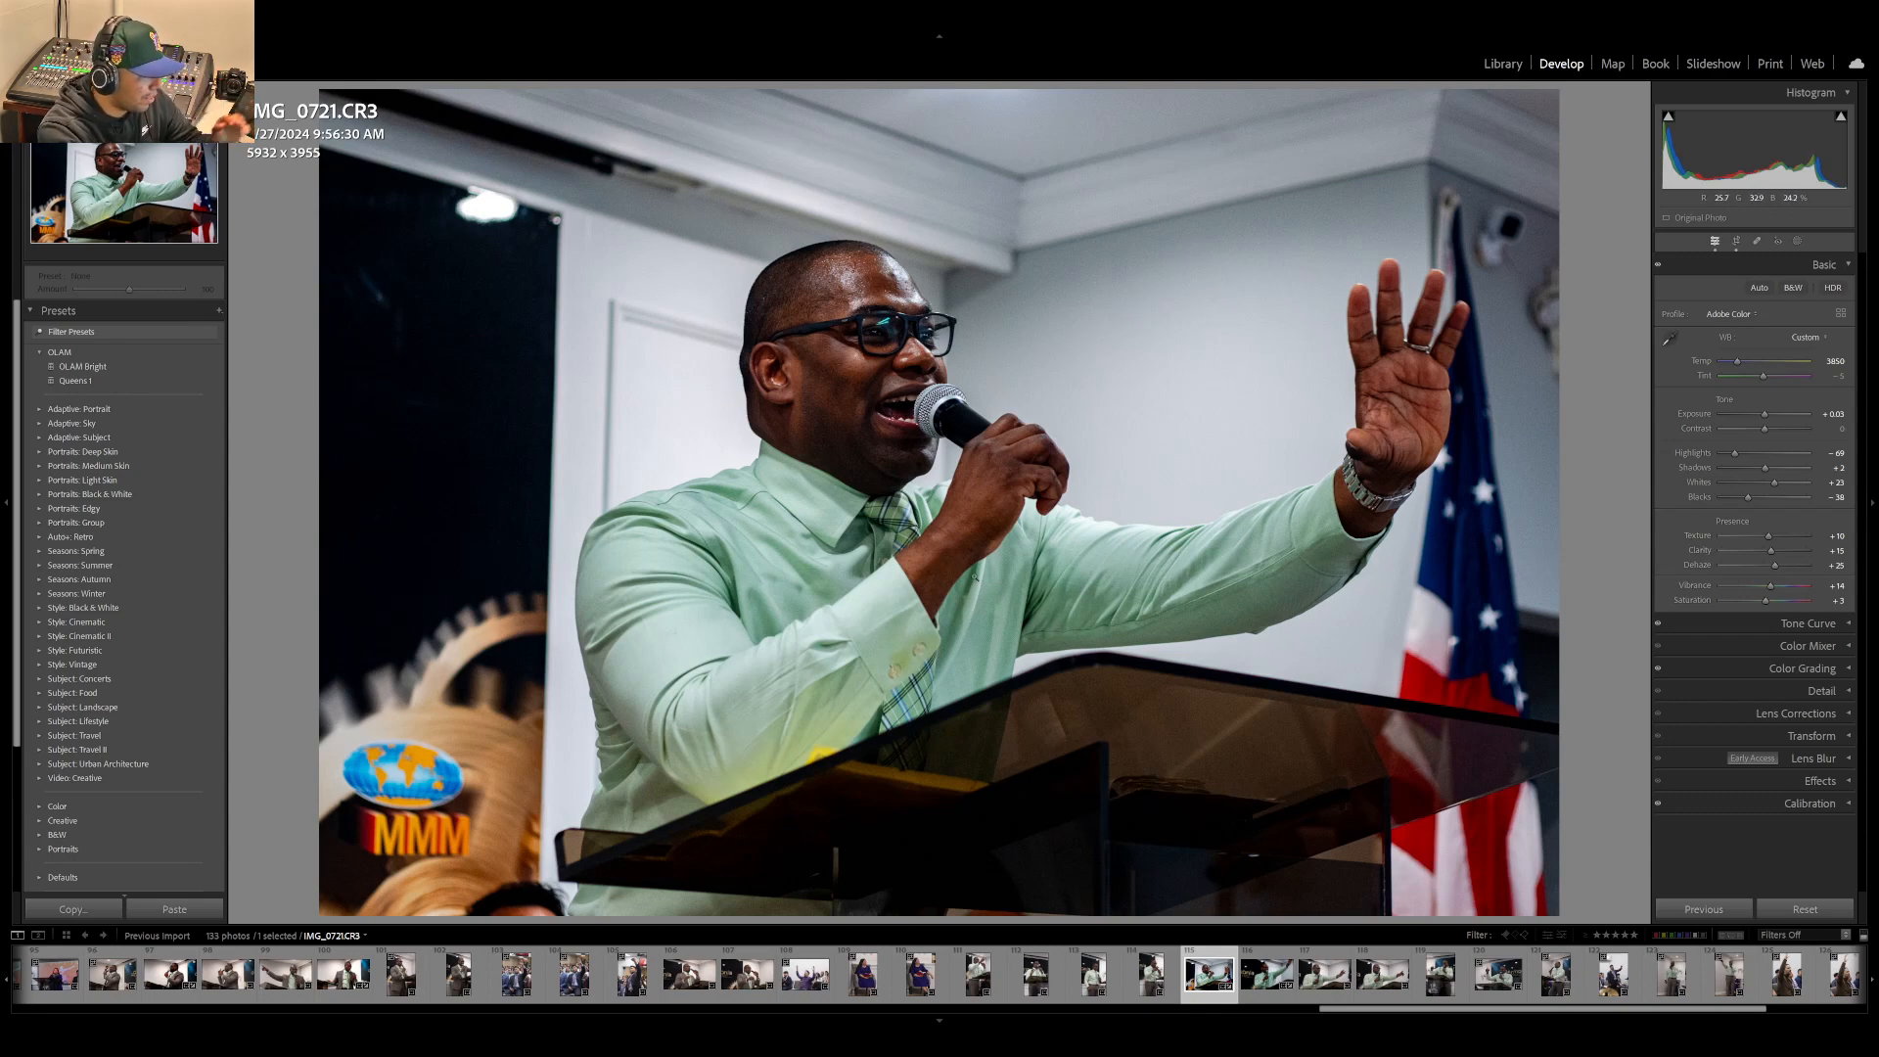
- Switch IMG_0721.CR3 repeatedly between its before and after views to review the overall effect of the edit
key("backslash")
key("backslash")
key("backslash")
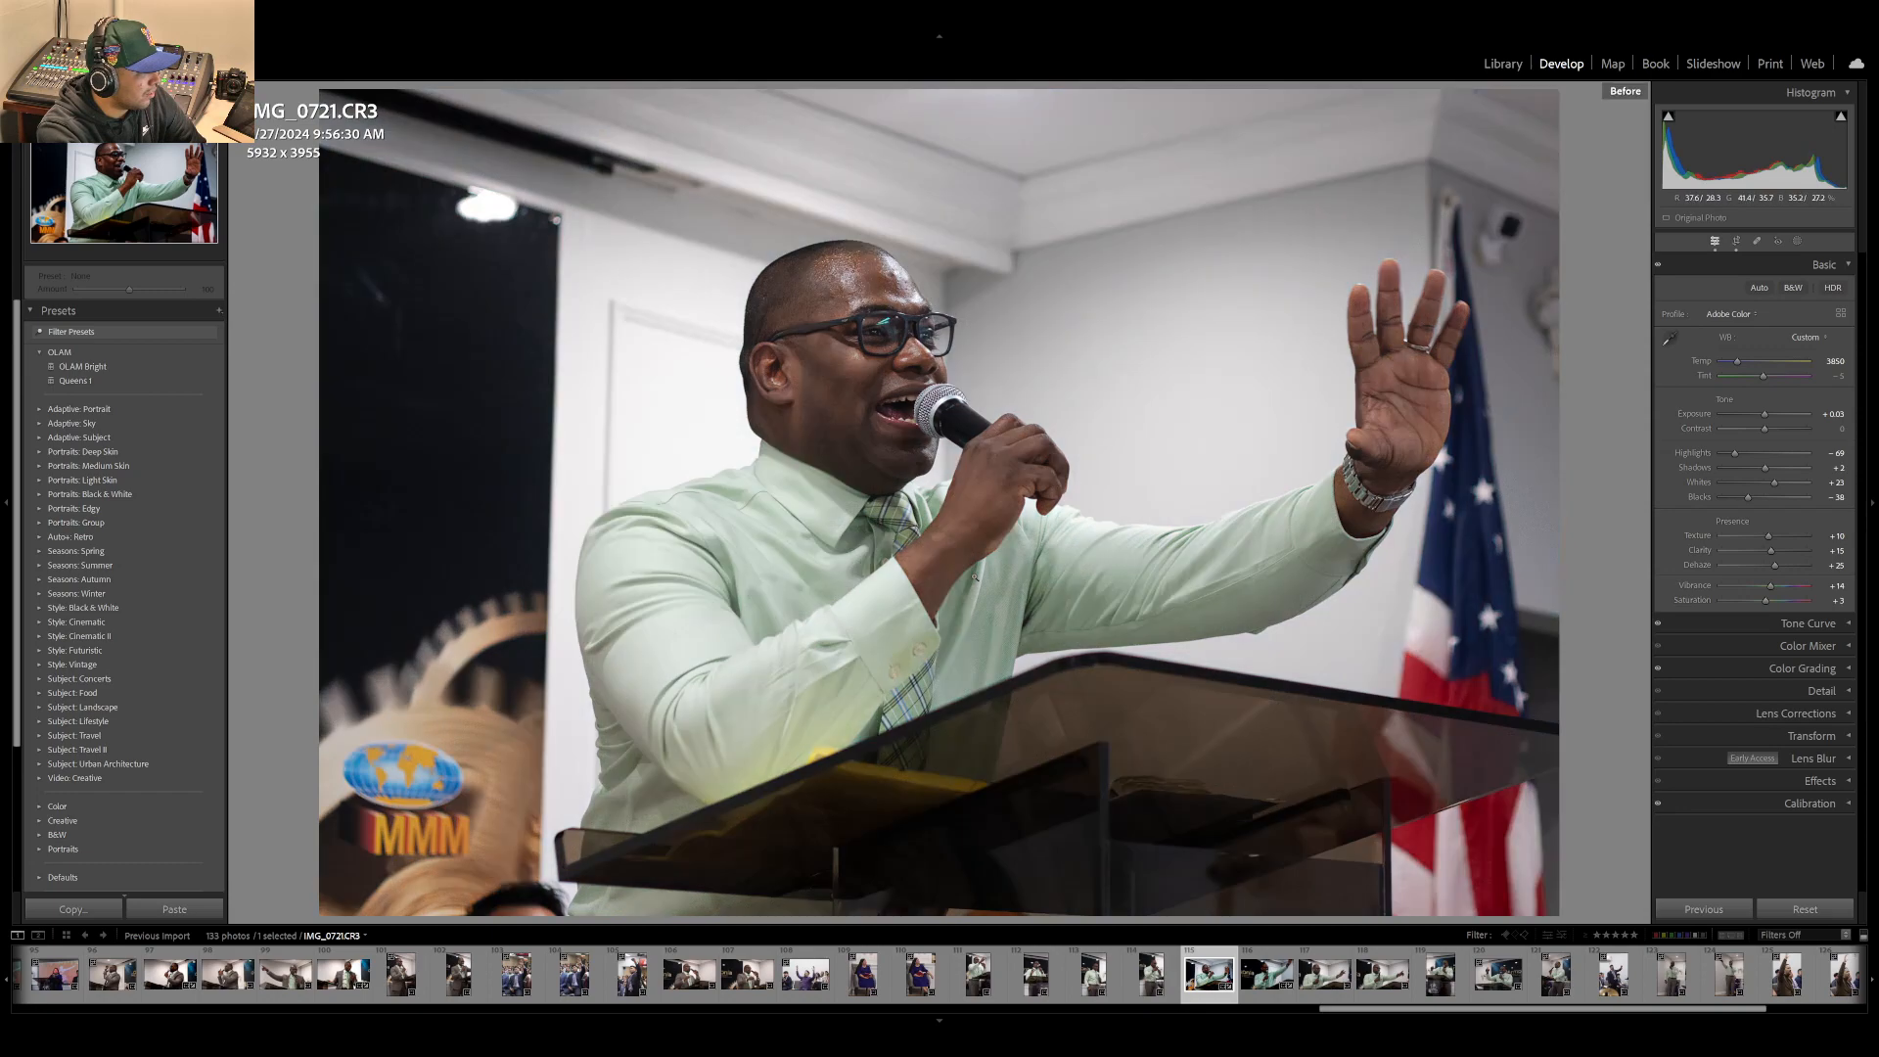
key("backslash")
key("backslash")
key("backslash")
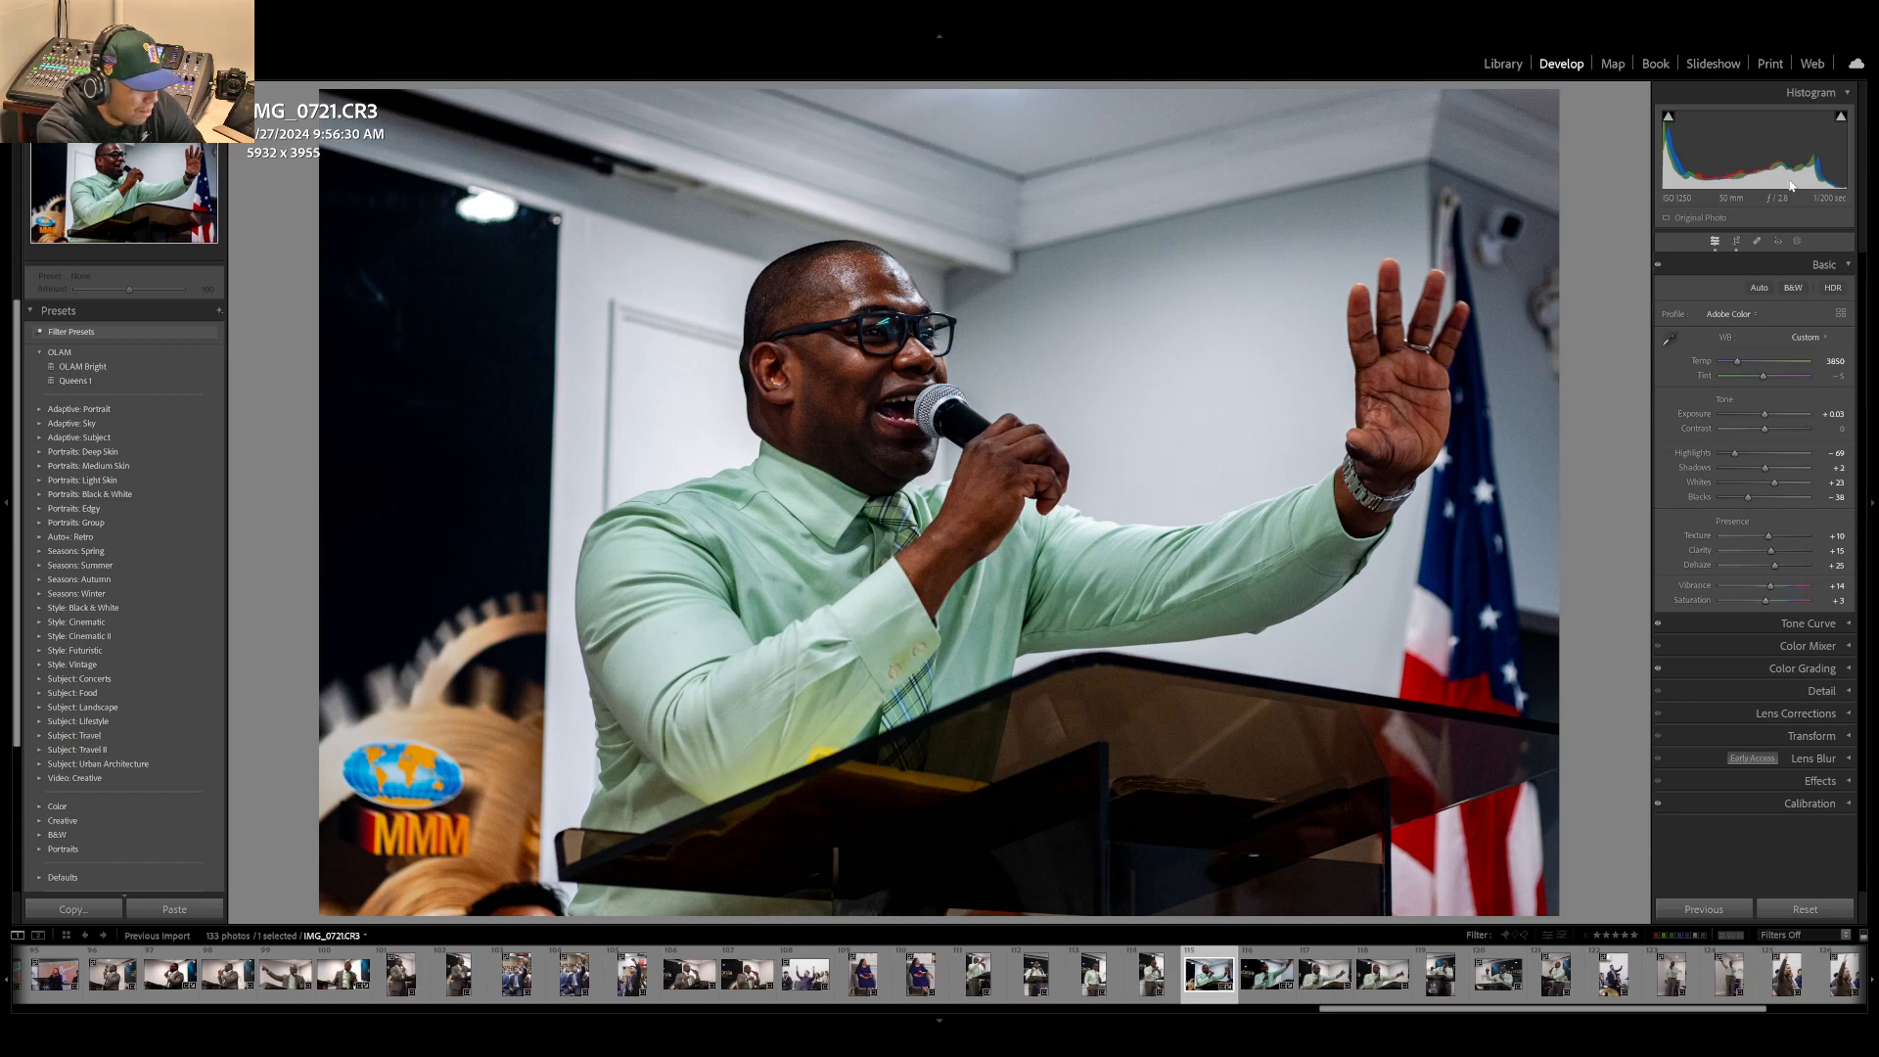
key("backslash")
key("backslash")
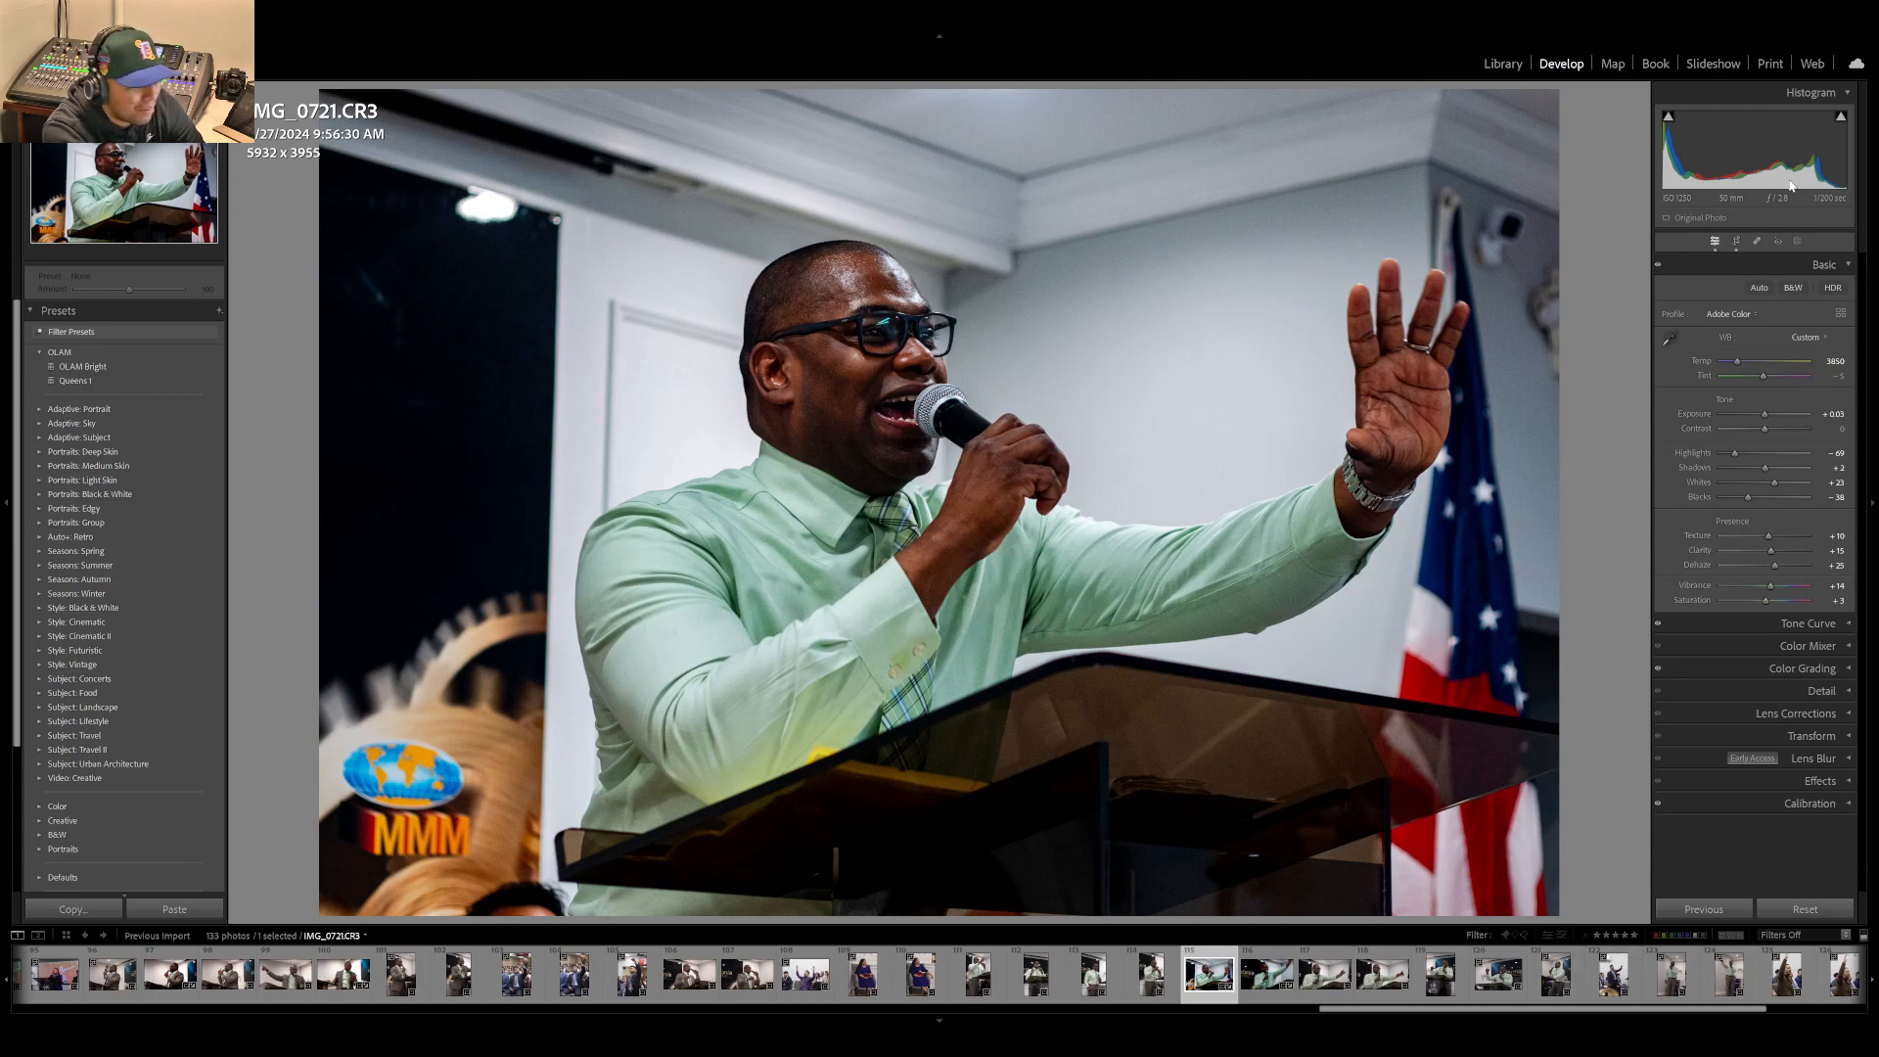
key("backslash")
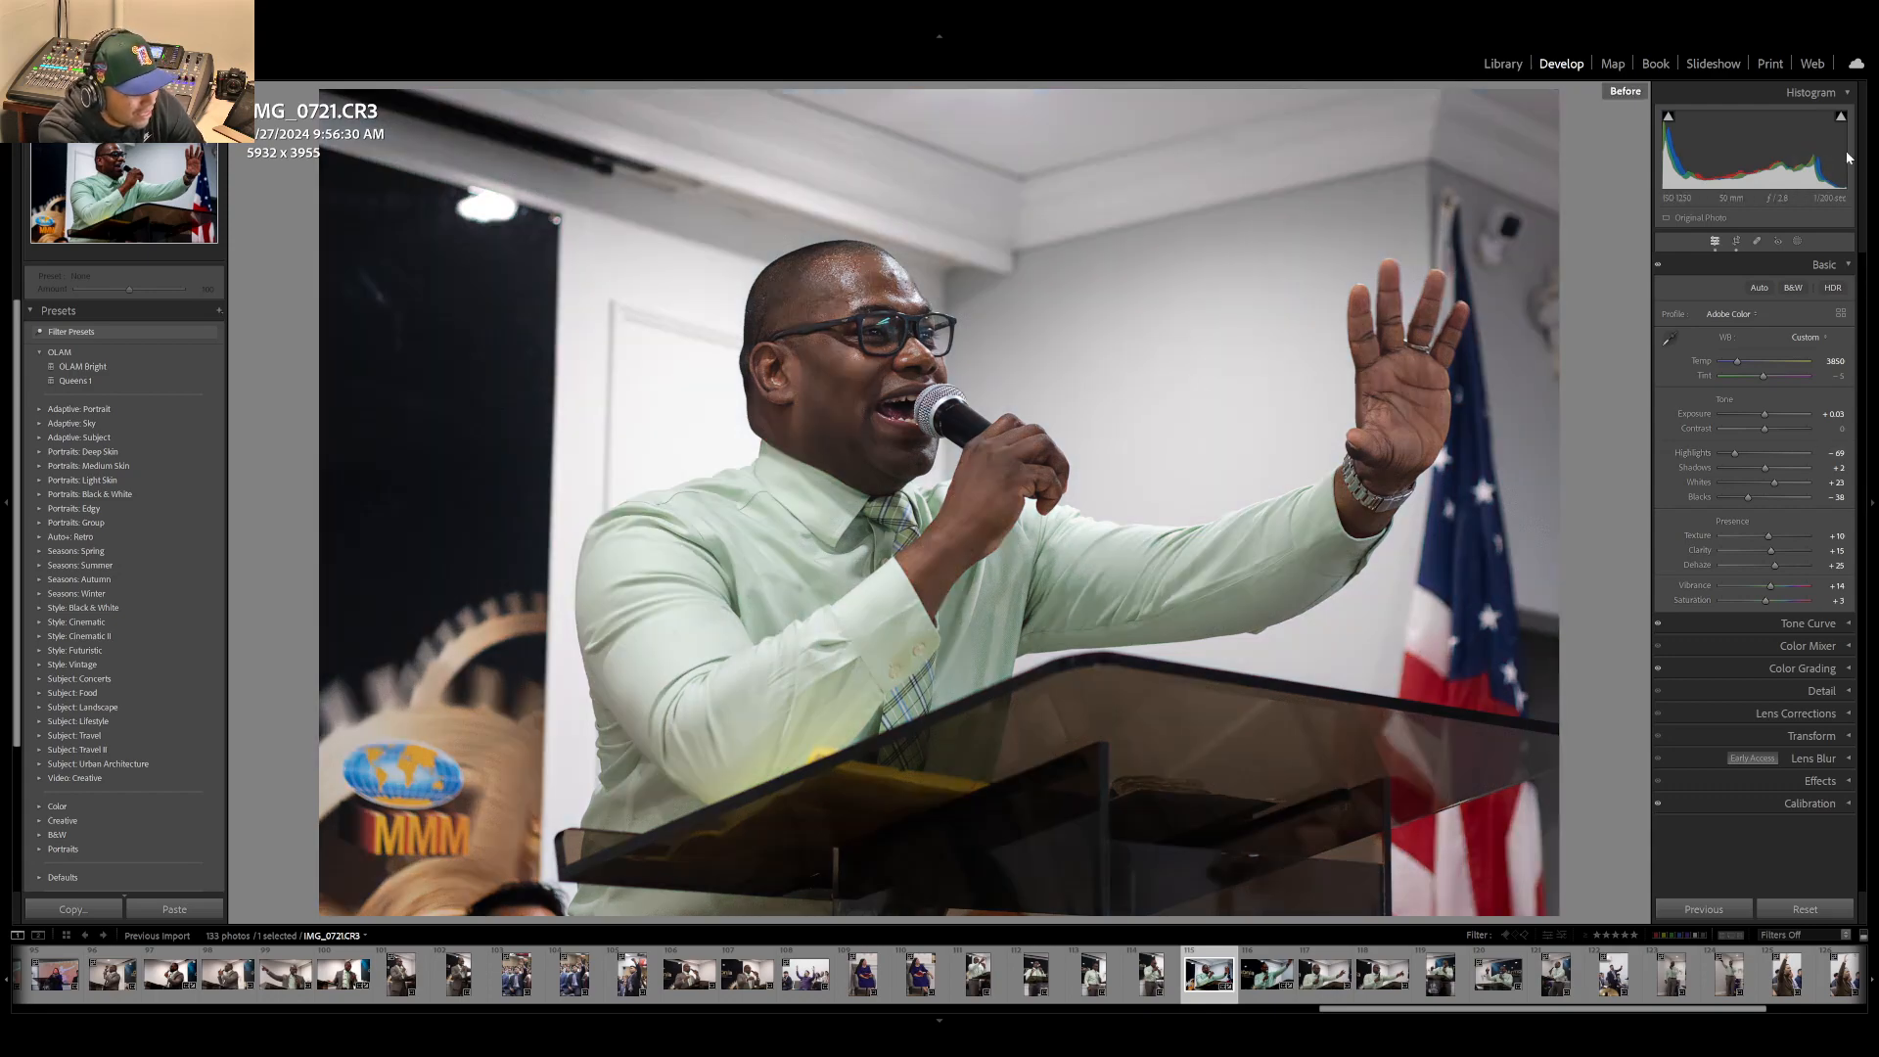
key("backslash")
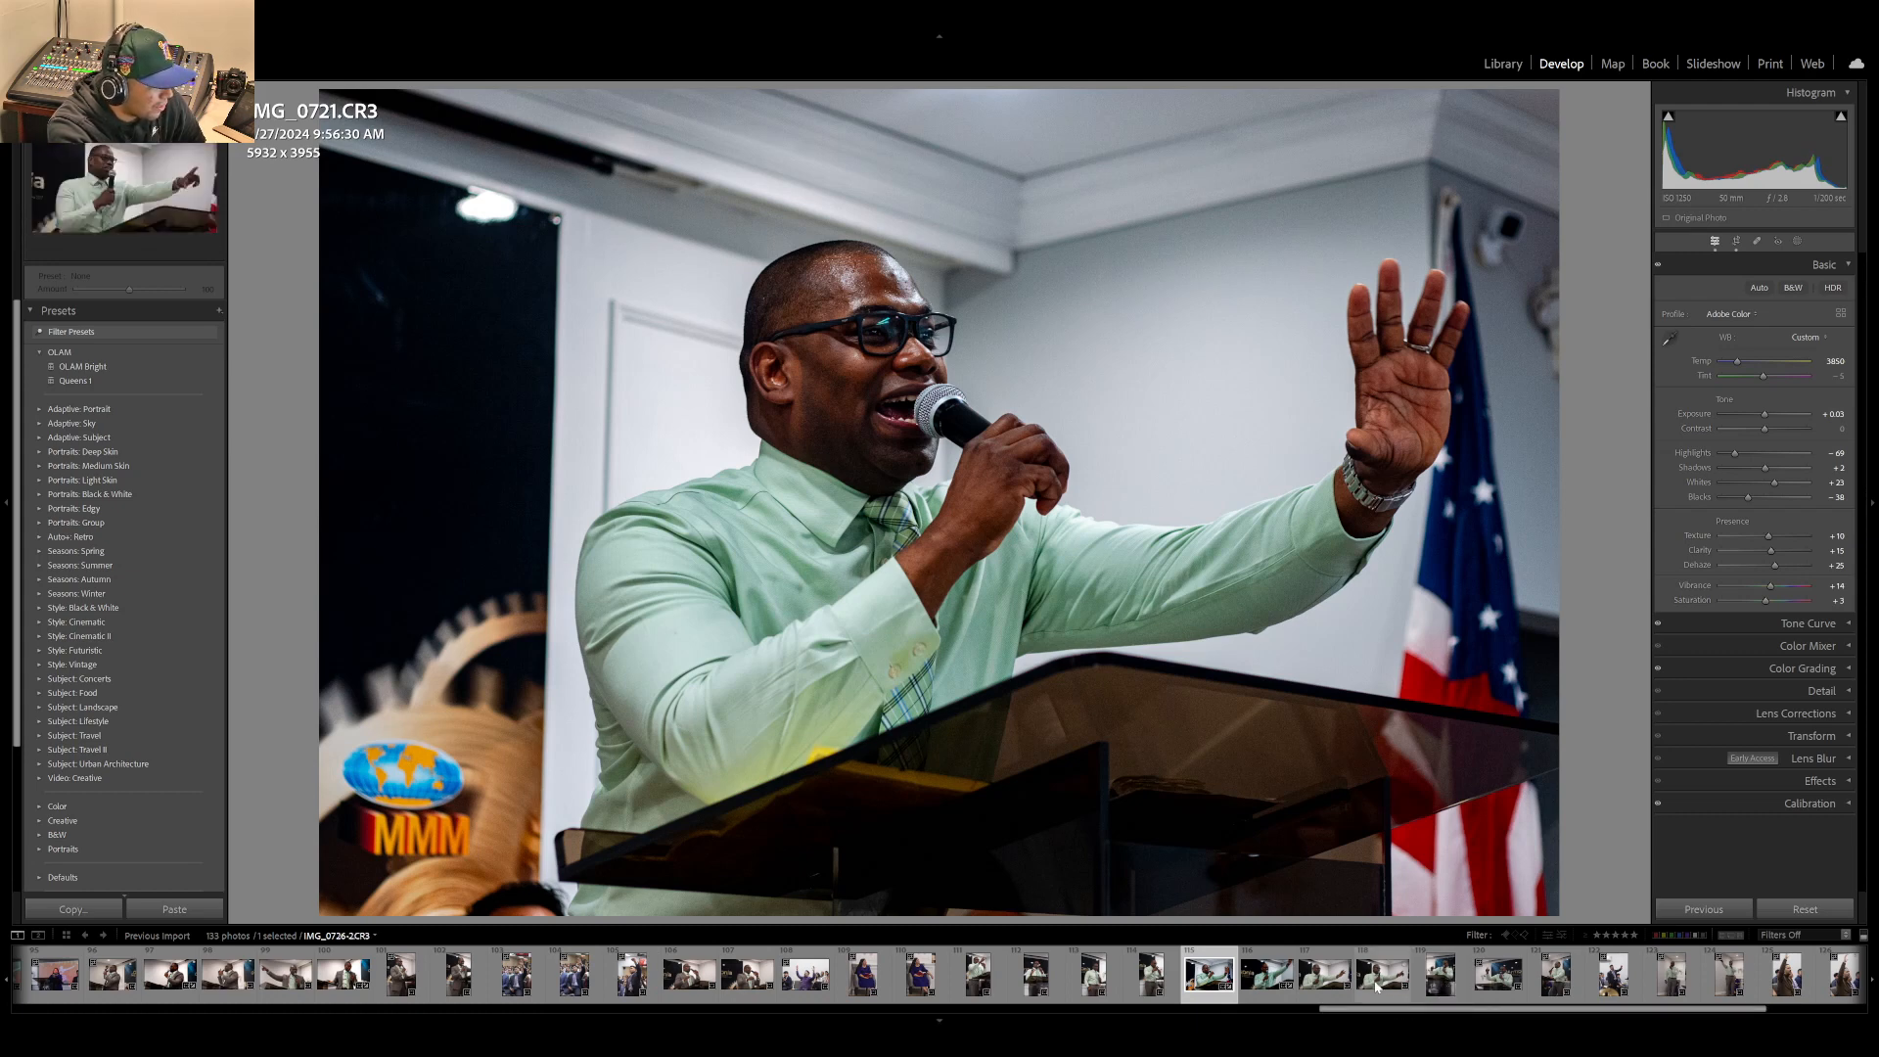
- Try the previously copied develop settings on IMG_0738.CR3
left_click(1434, 985)
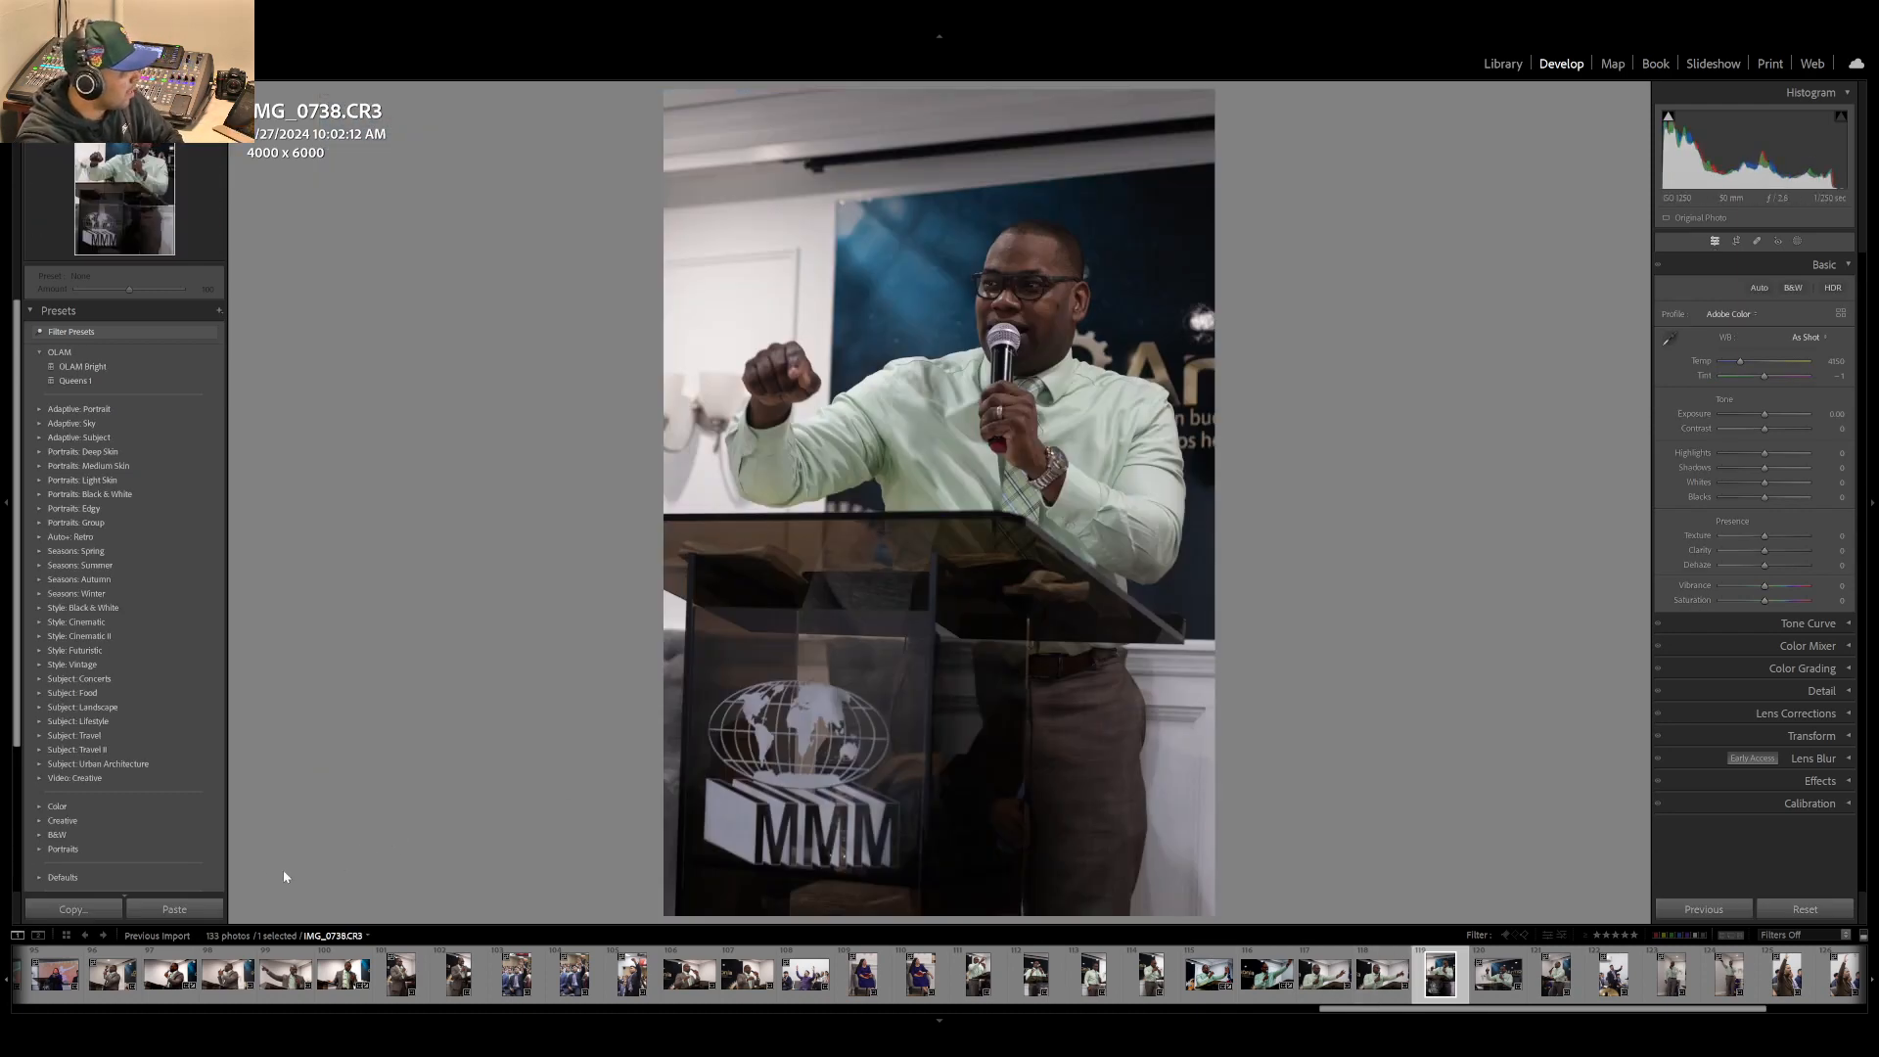
left_click(186, 902)
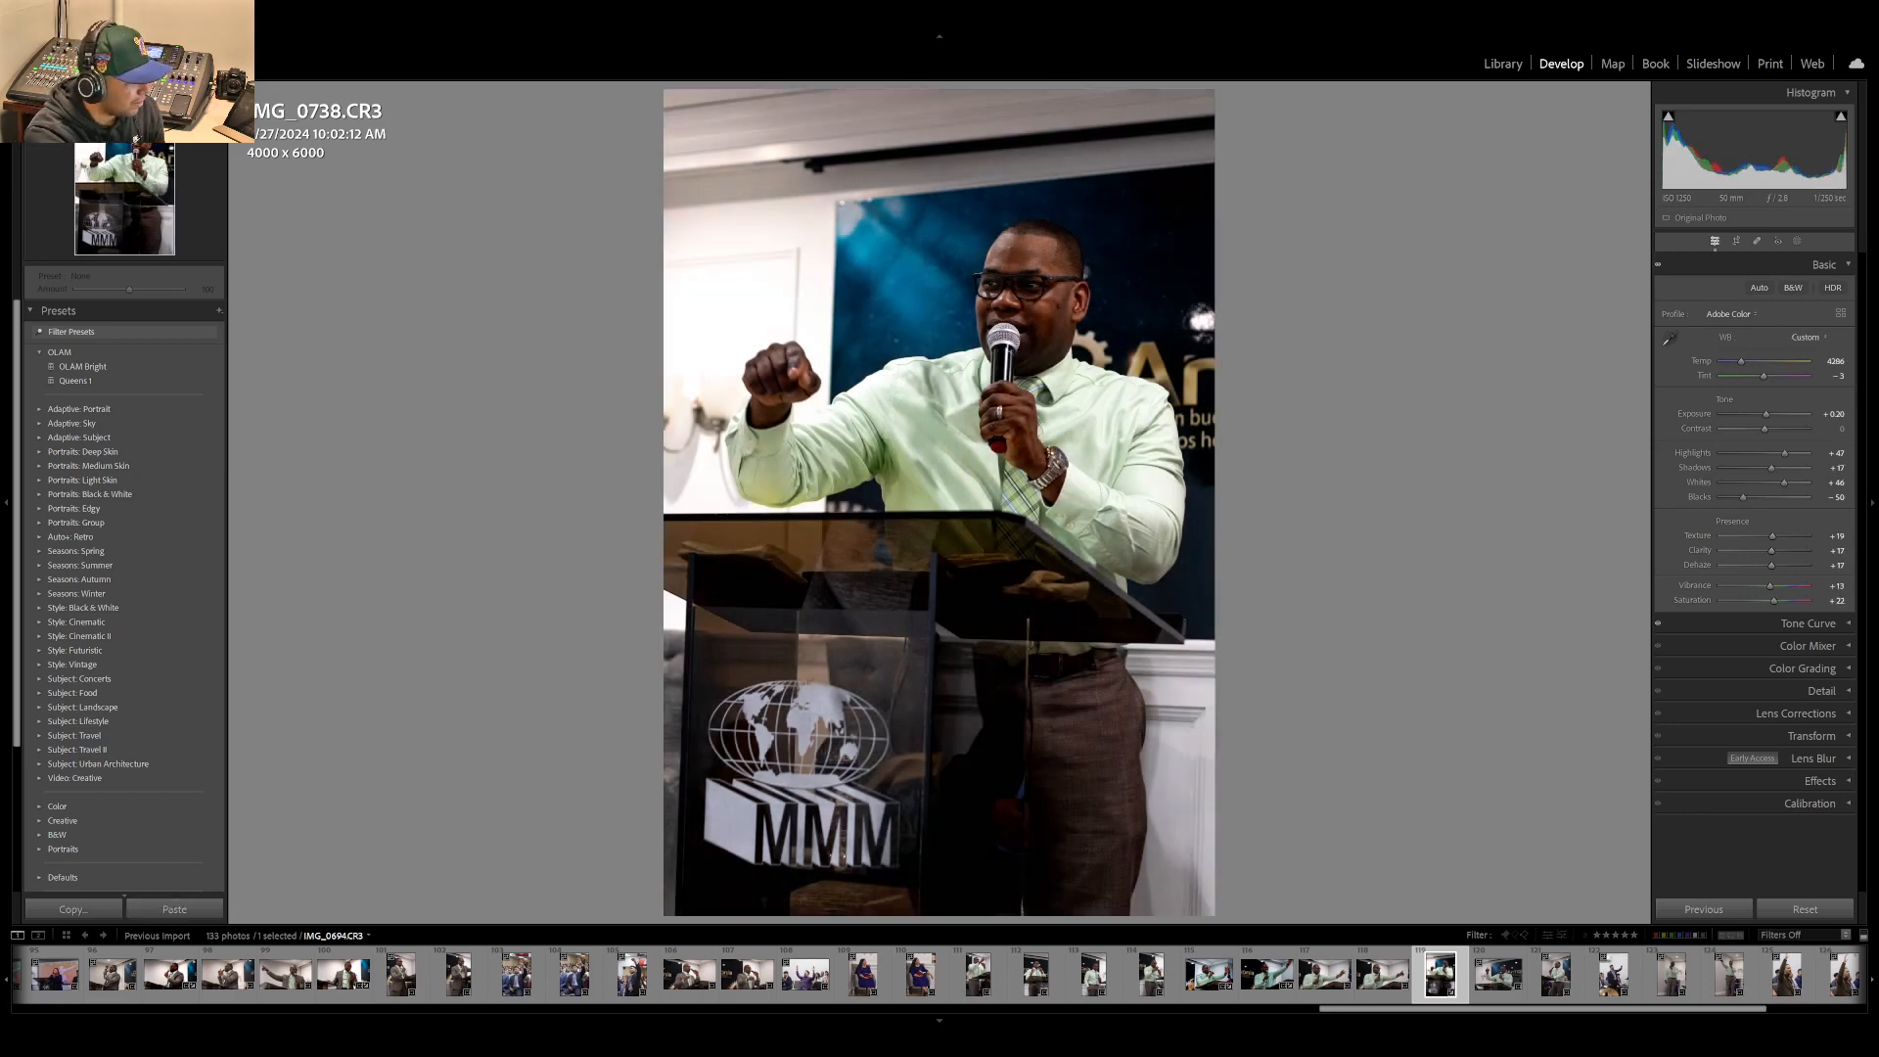
- Copy the develop settings of IMG_0721.CR3, try them on IMG_0738.CR3, and reset IMG_0738.CR3 to its original state
left_click(1212, 978)
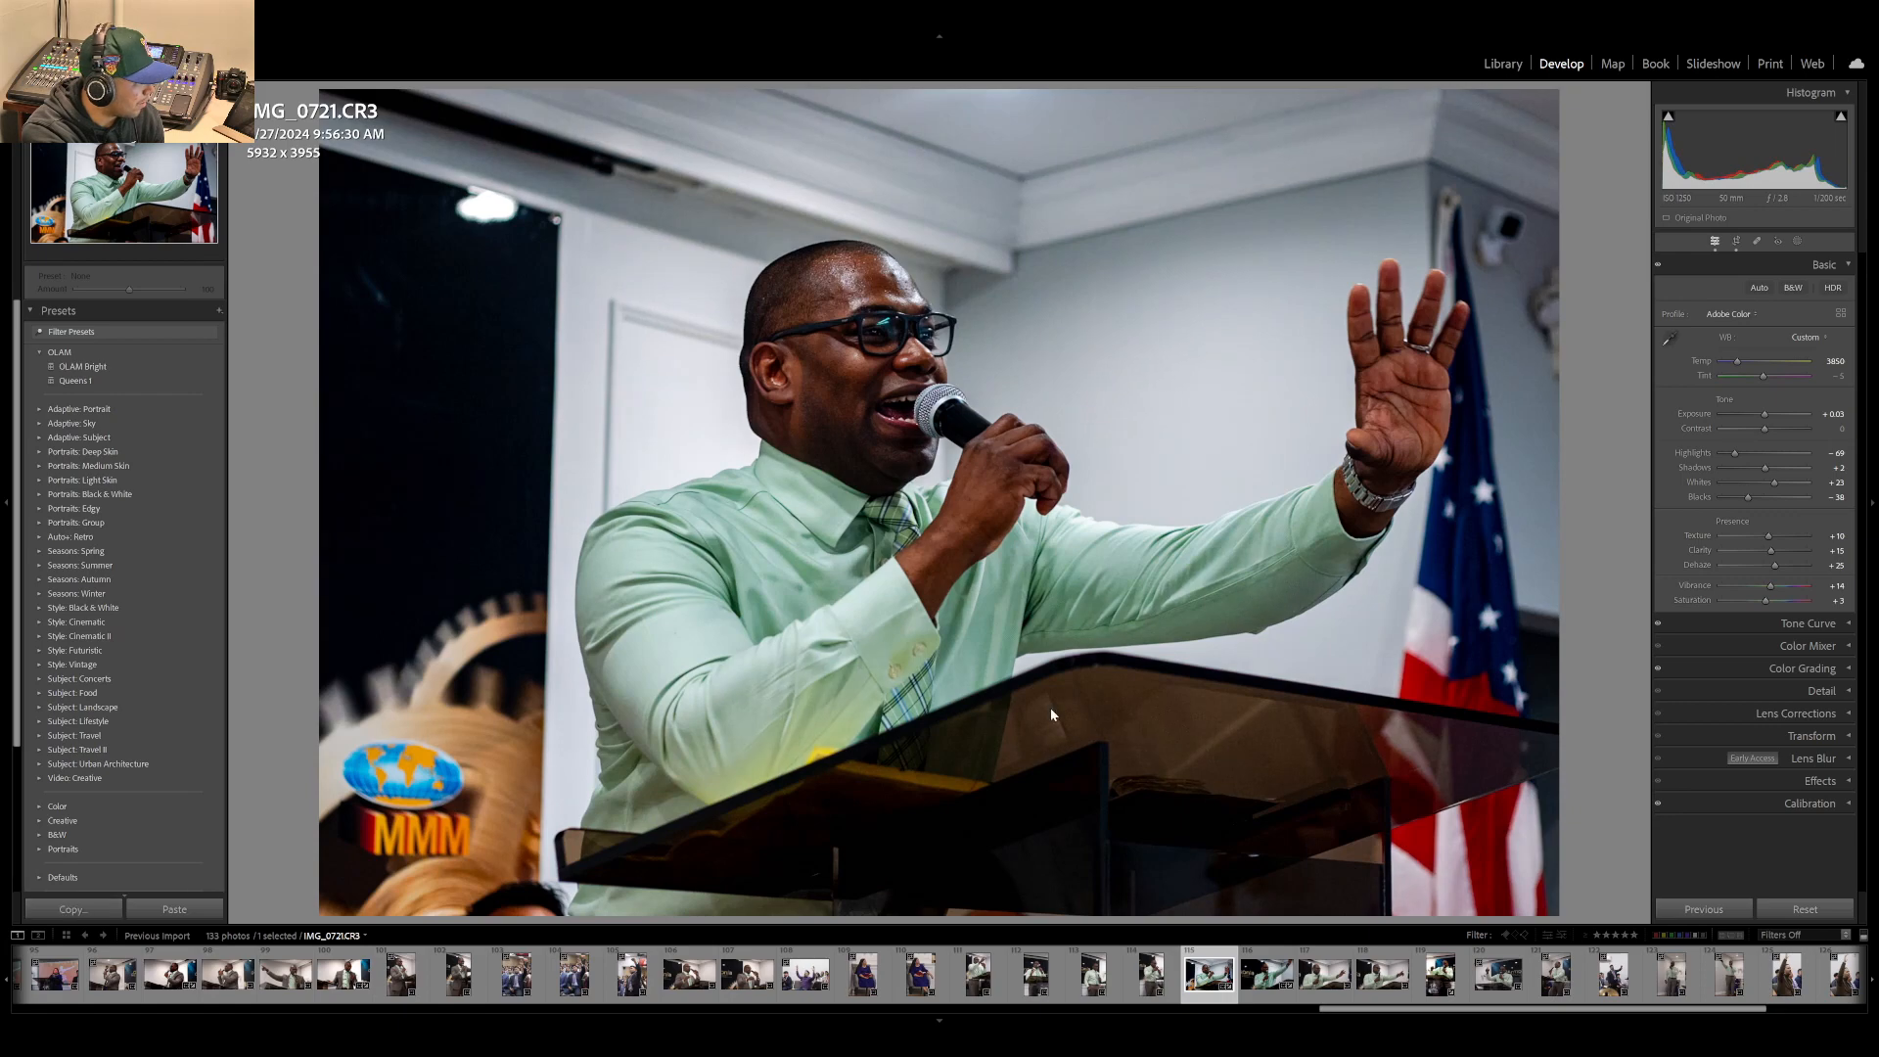
left_click(1441, 973)
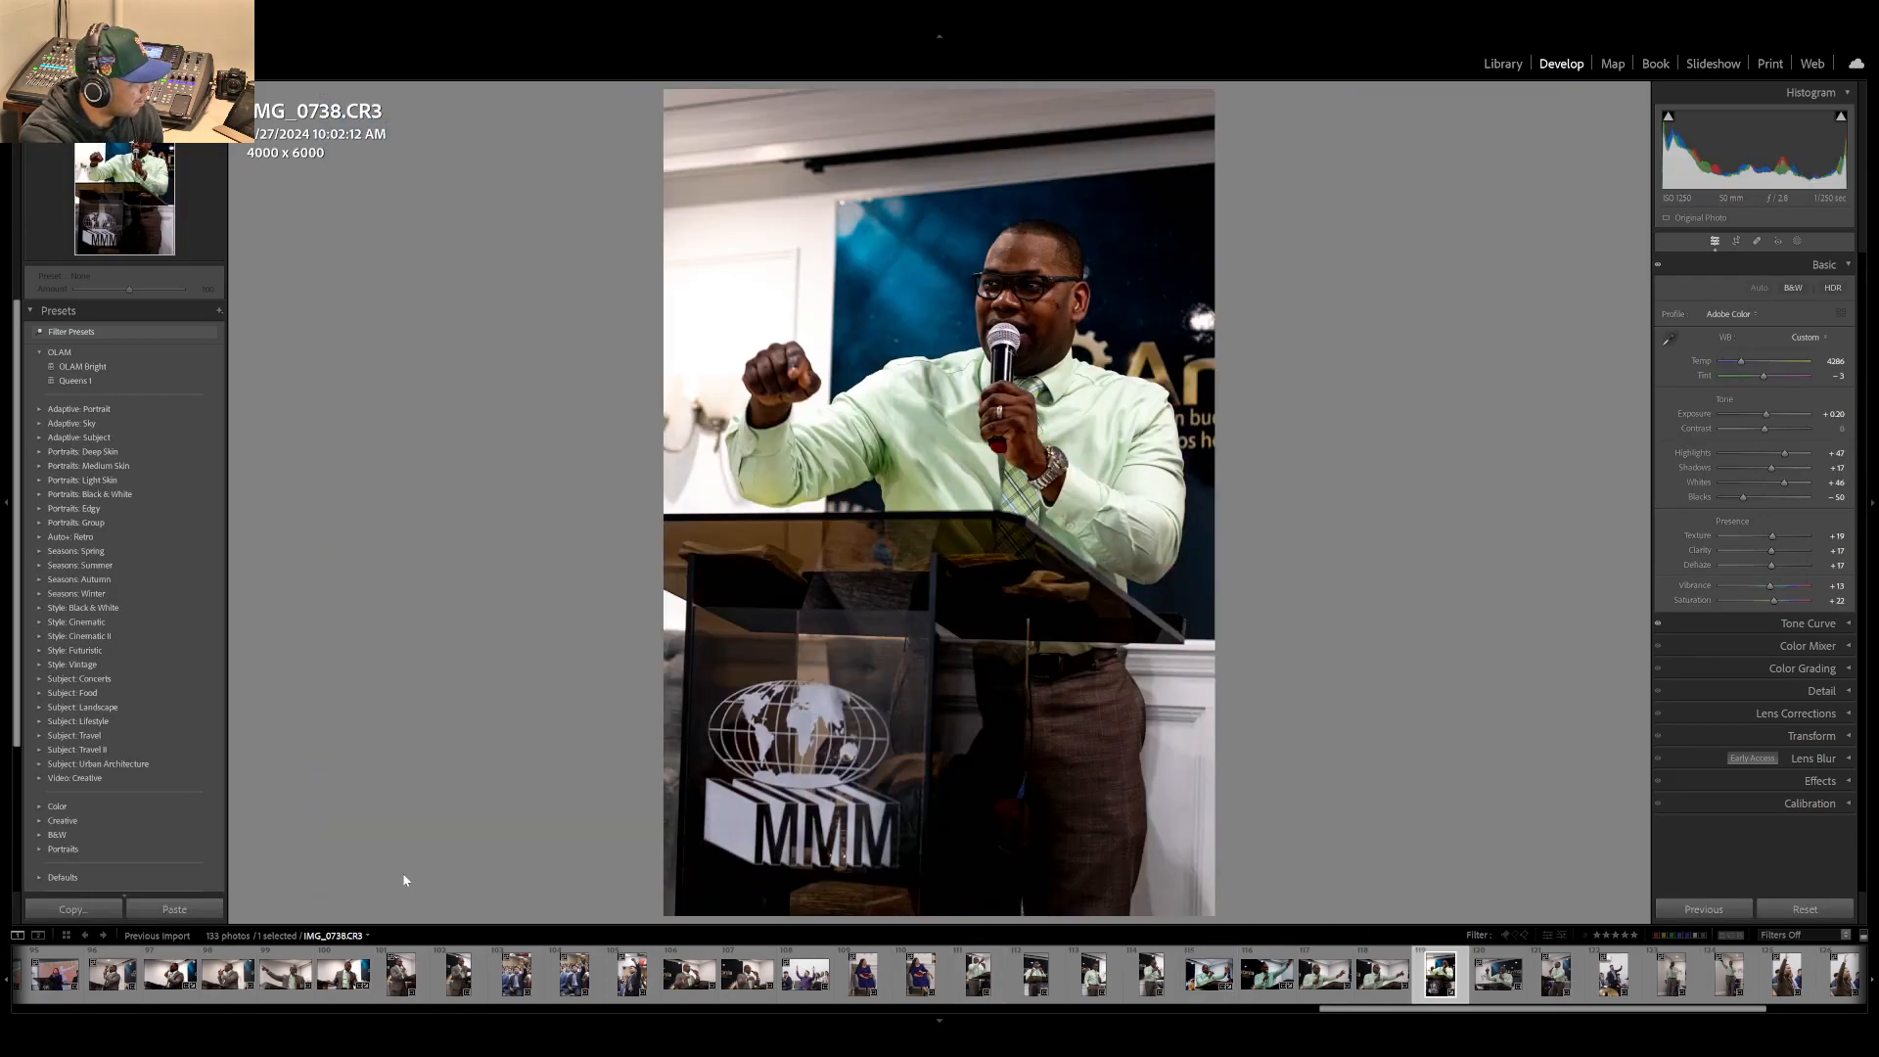
left_click(170, 911)
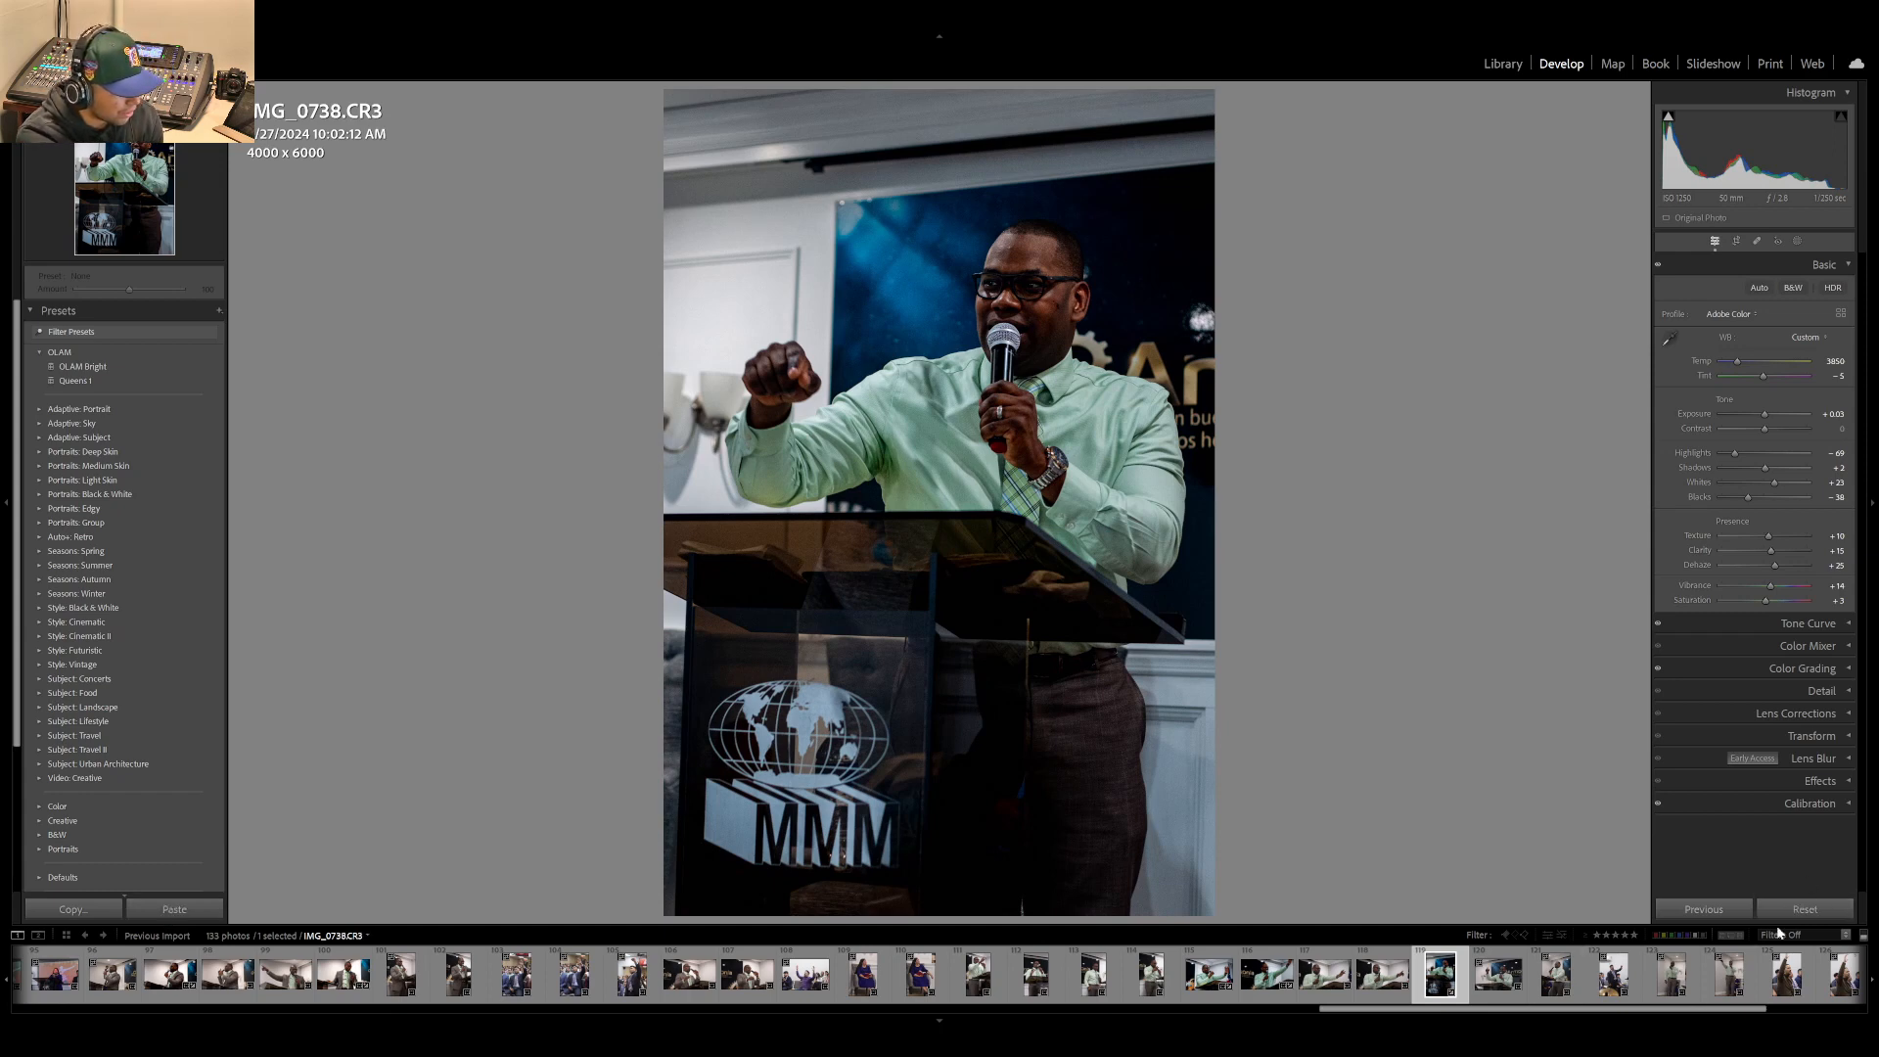
left_click(1805, 910)
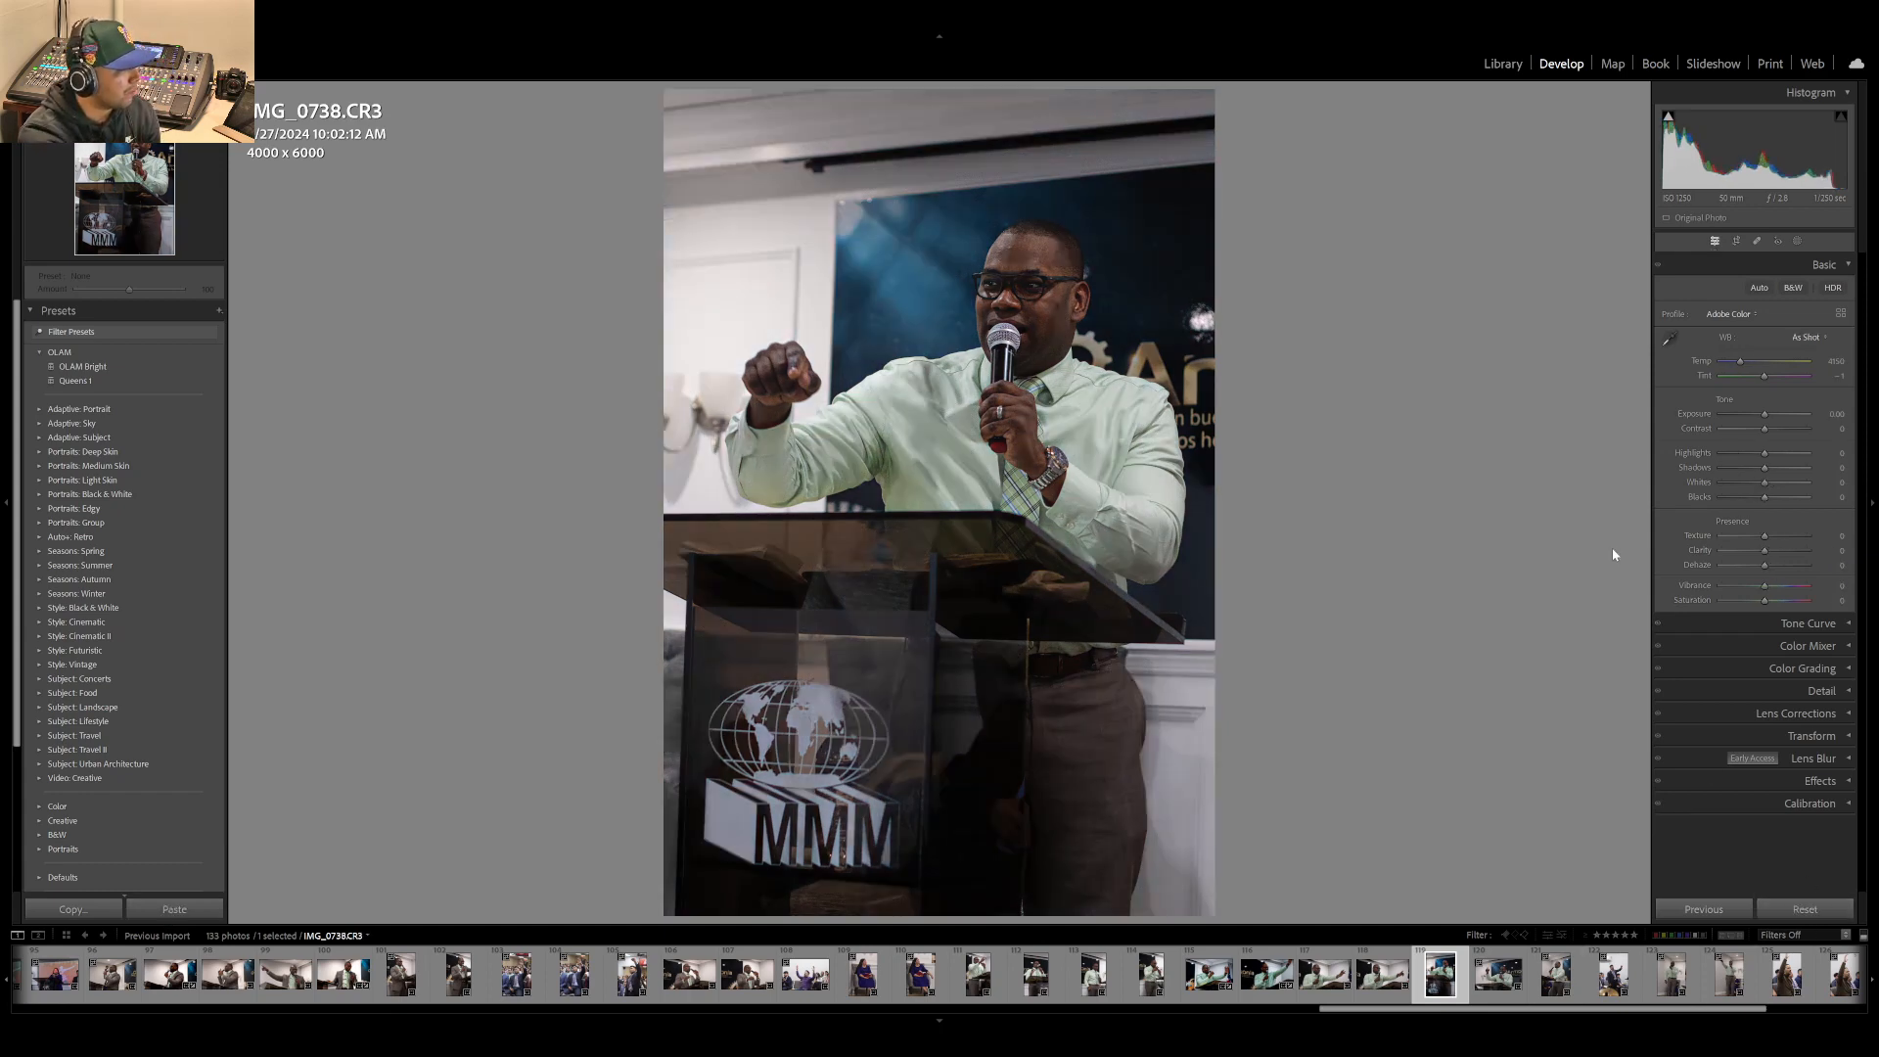
- Paste the copied settings onto IMG_0740.CR3 and refine them with Highlights -30, Shadows +11 and Blacks -26
left_click(1508, 978)
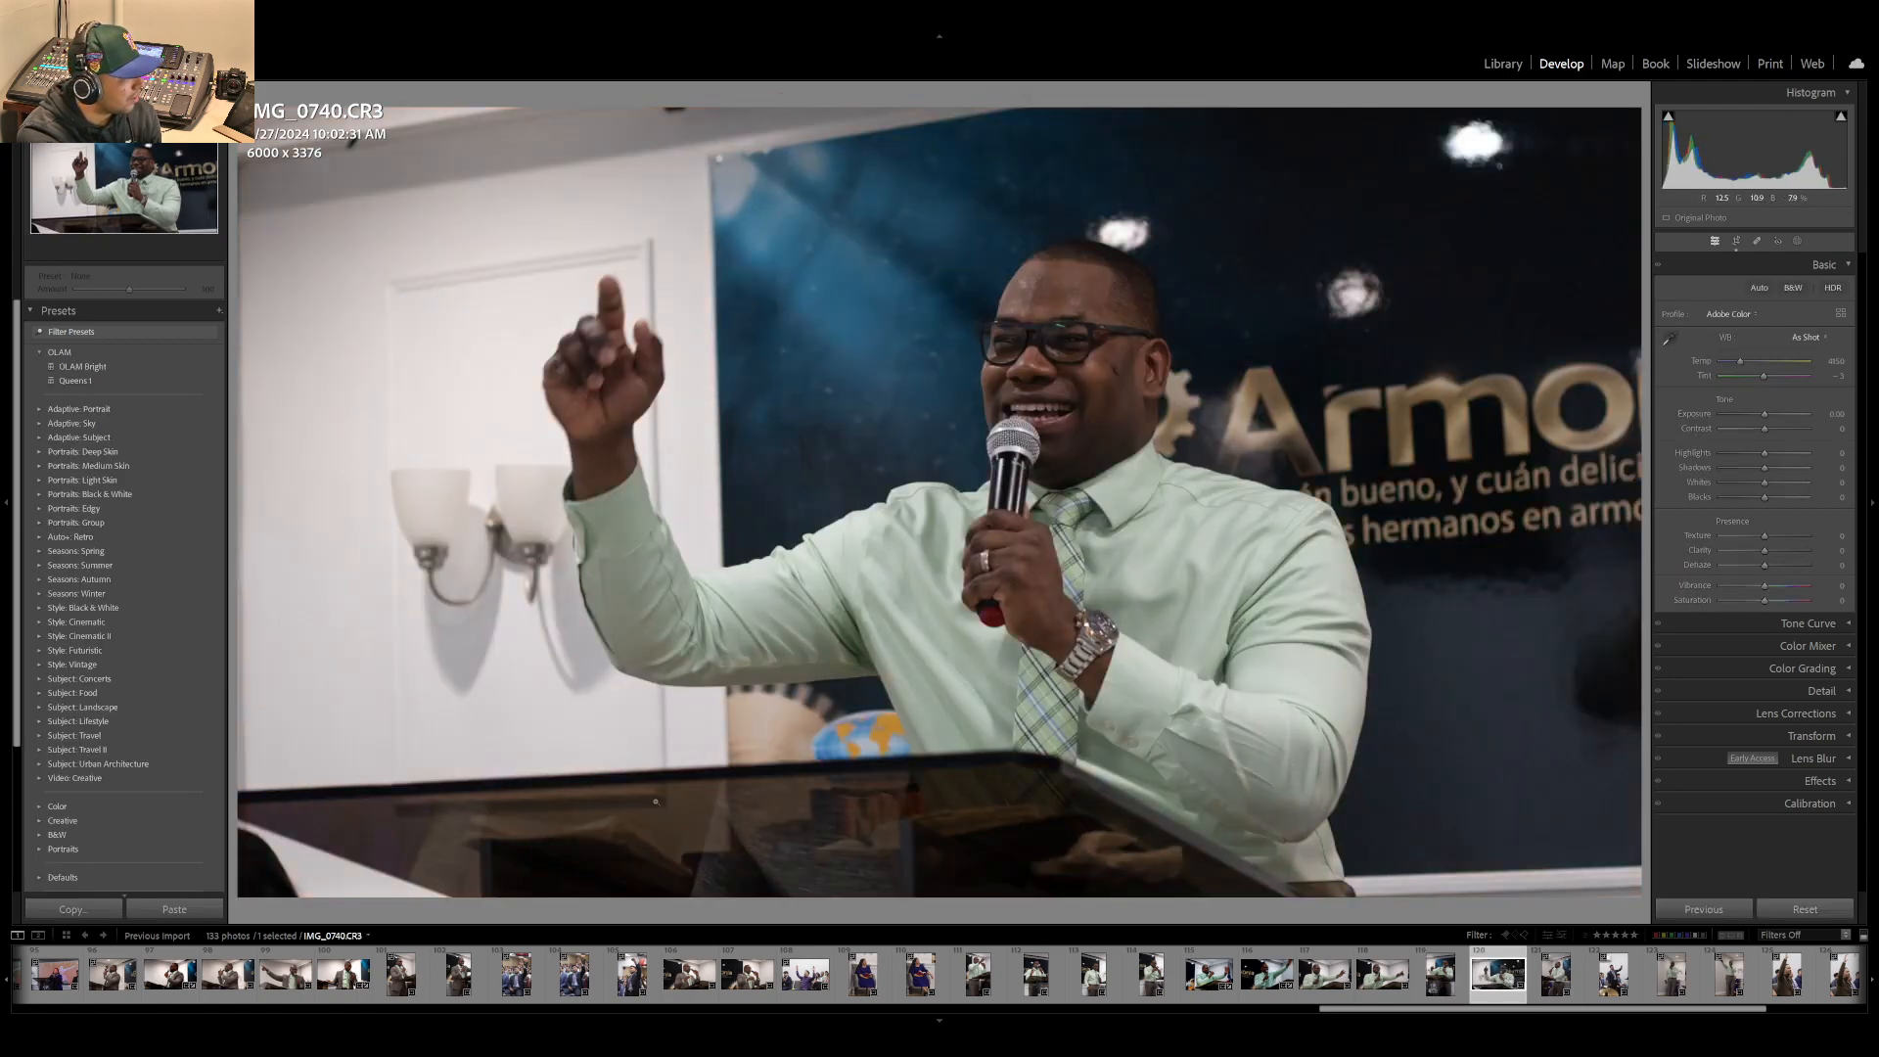
left_click(174, 910)
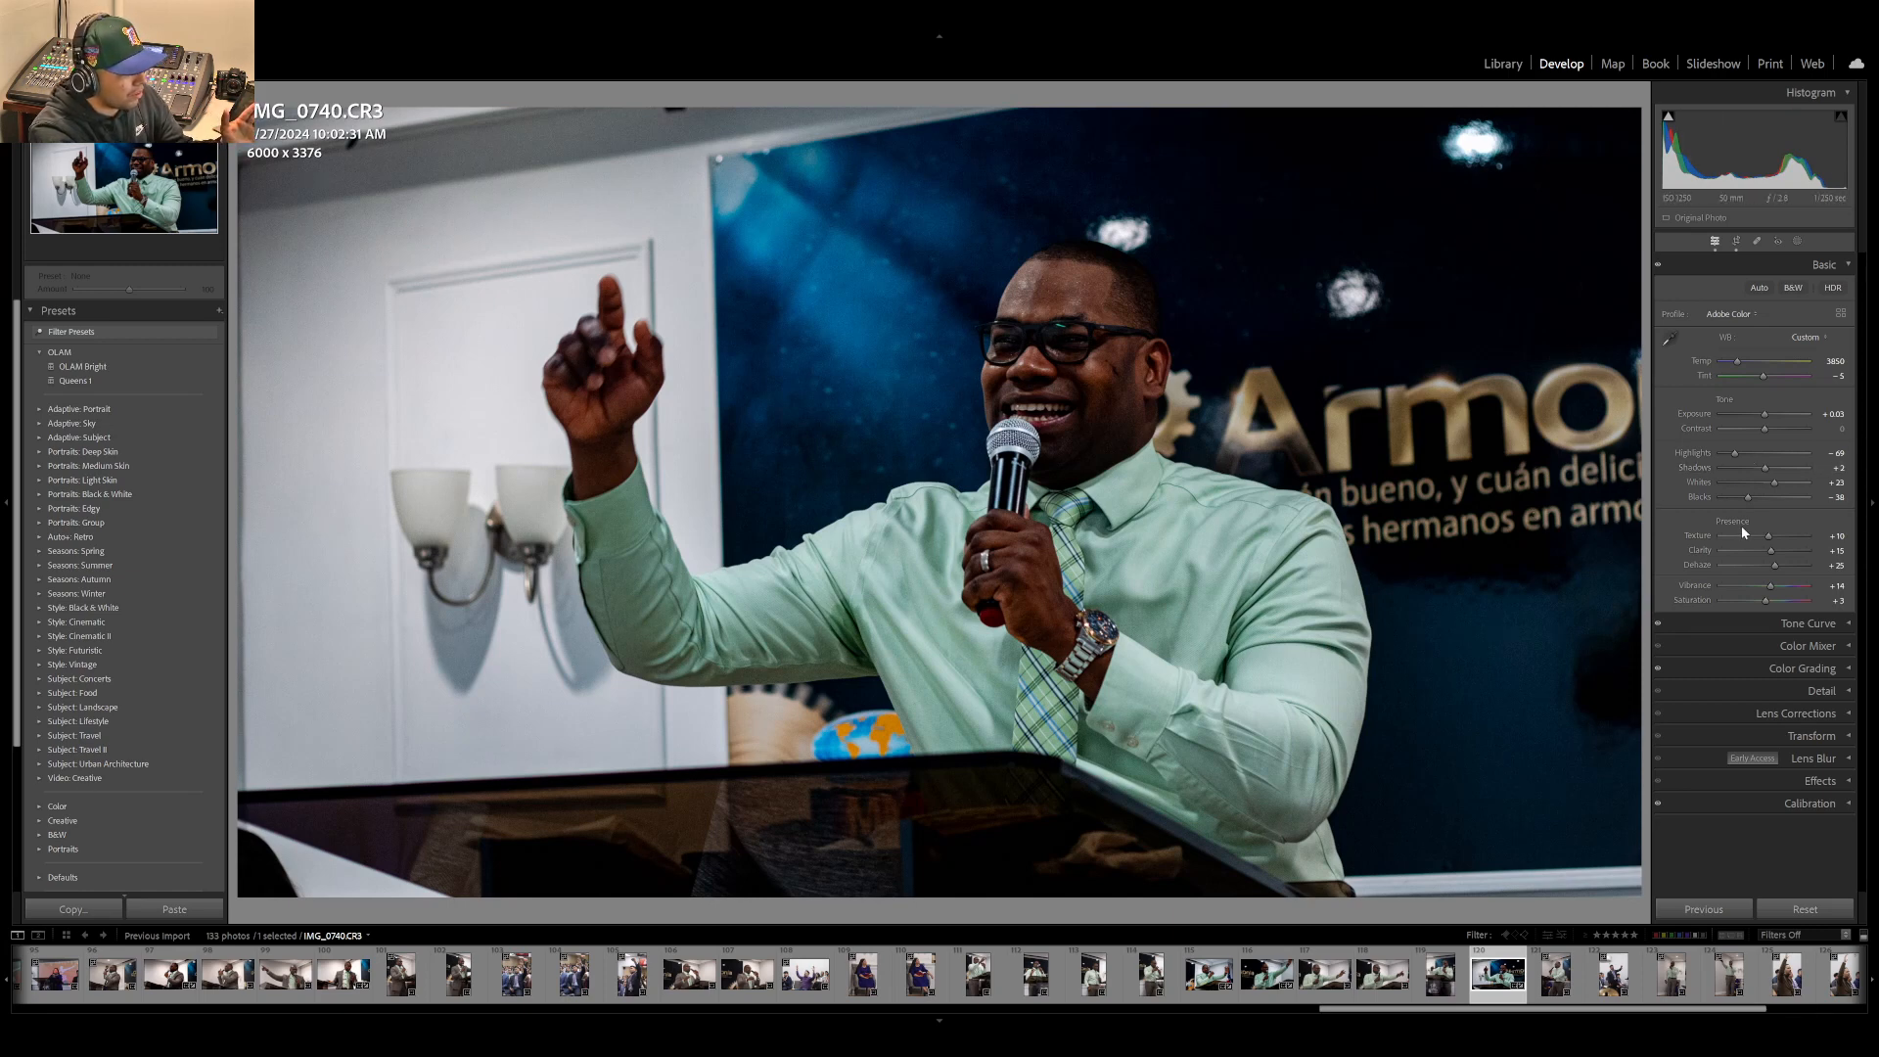
mouse_move(1771, 472)
left_mouse_down()
mouse_move(1752, 458)
mouse_move(1755, 497)
left_mouse_up()
left_click(1759, 453)
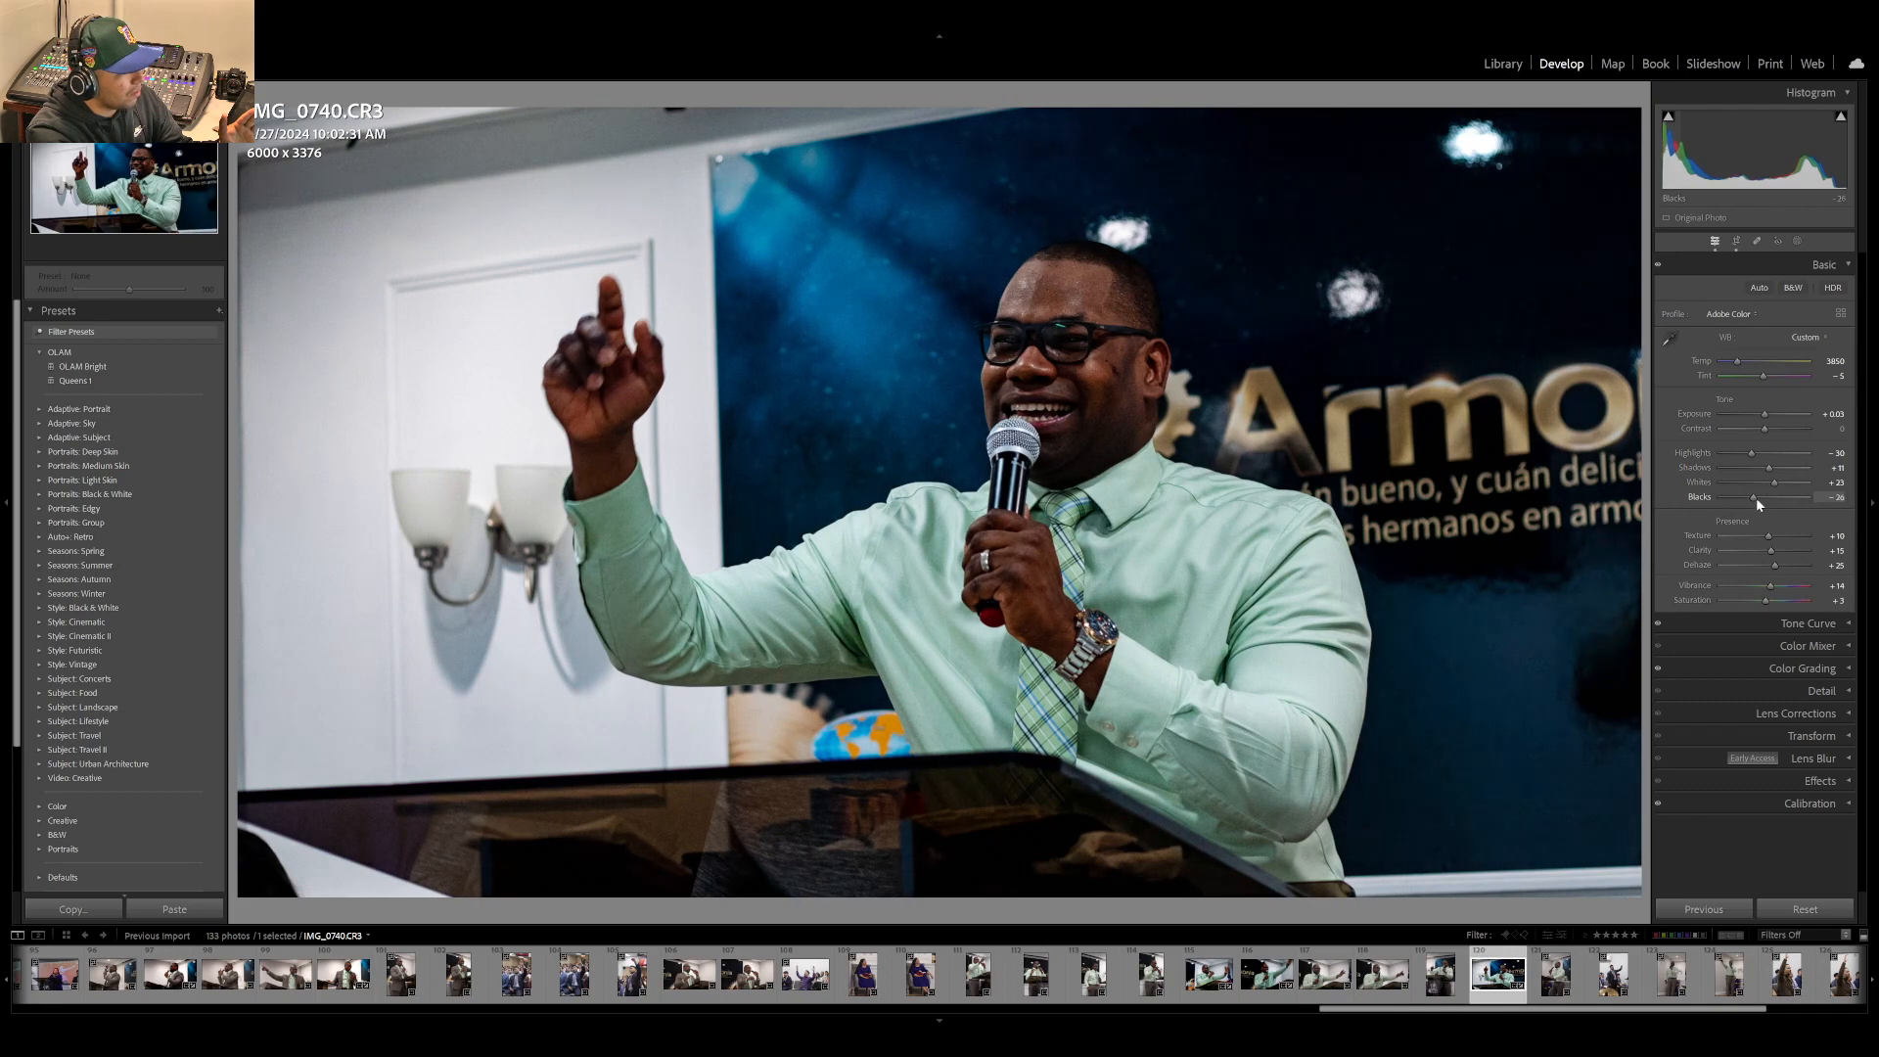
- Set the Exposure of IMG_0740.CR3 to +0.21 and collapse the Basic adjustments
left_click(1769, 415)
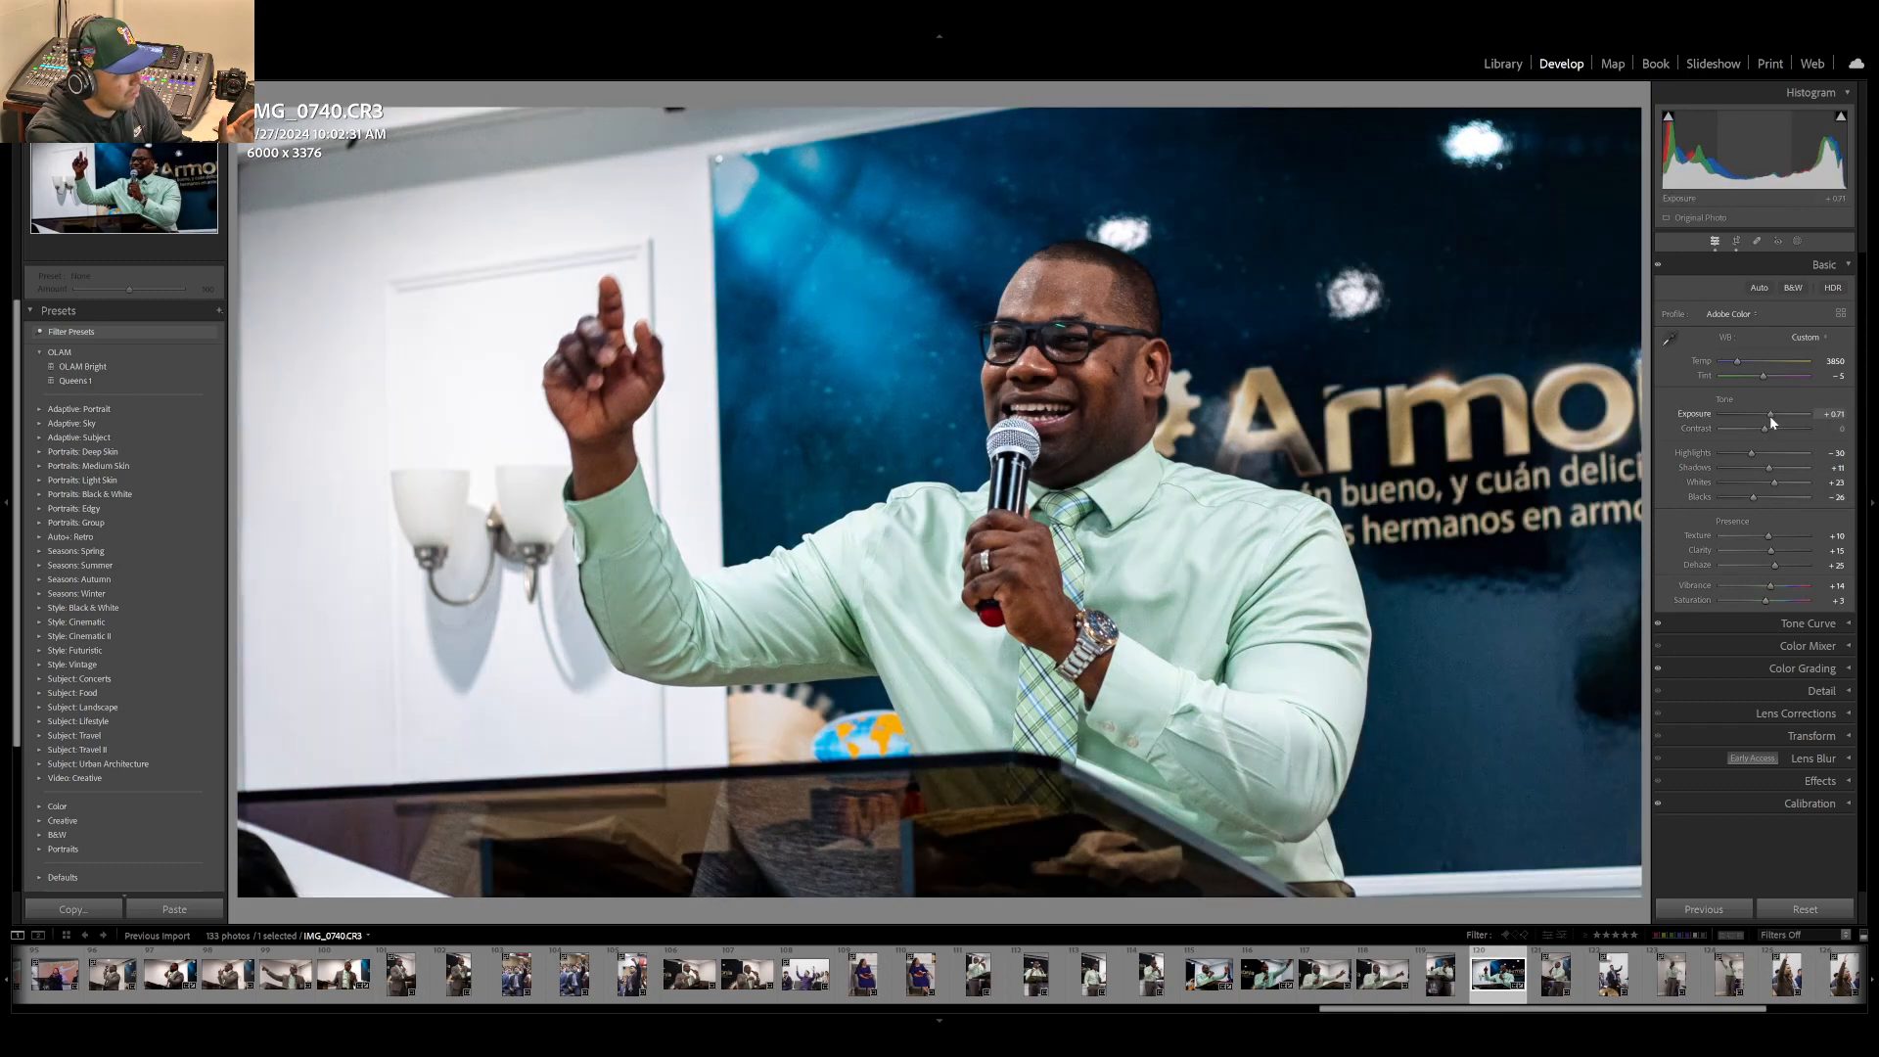
key("Down")
key("Down")
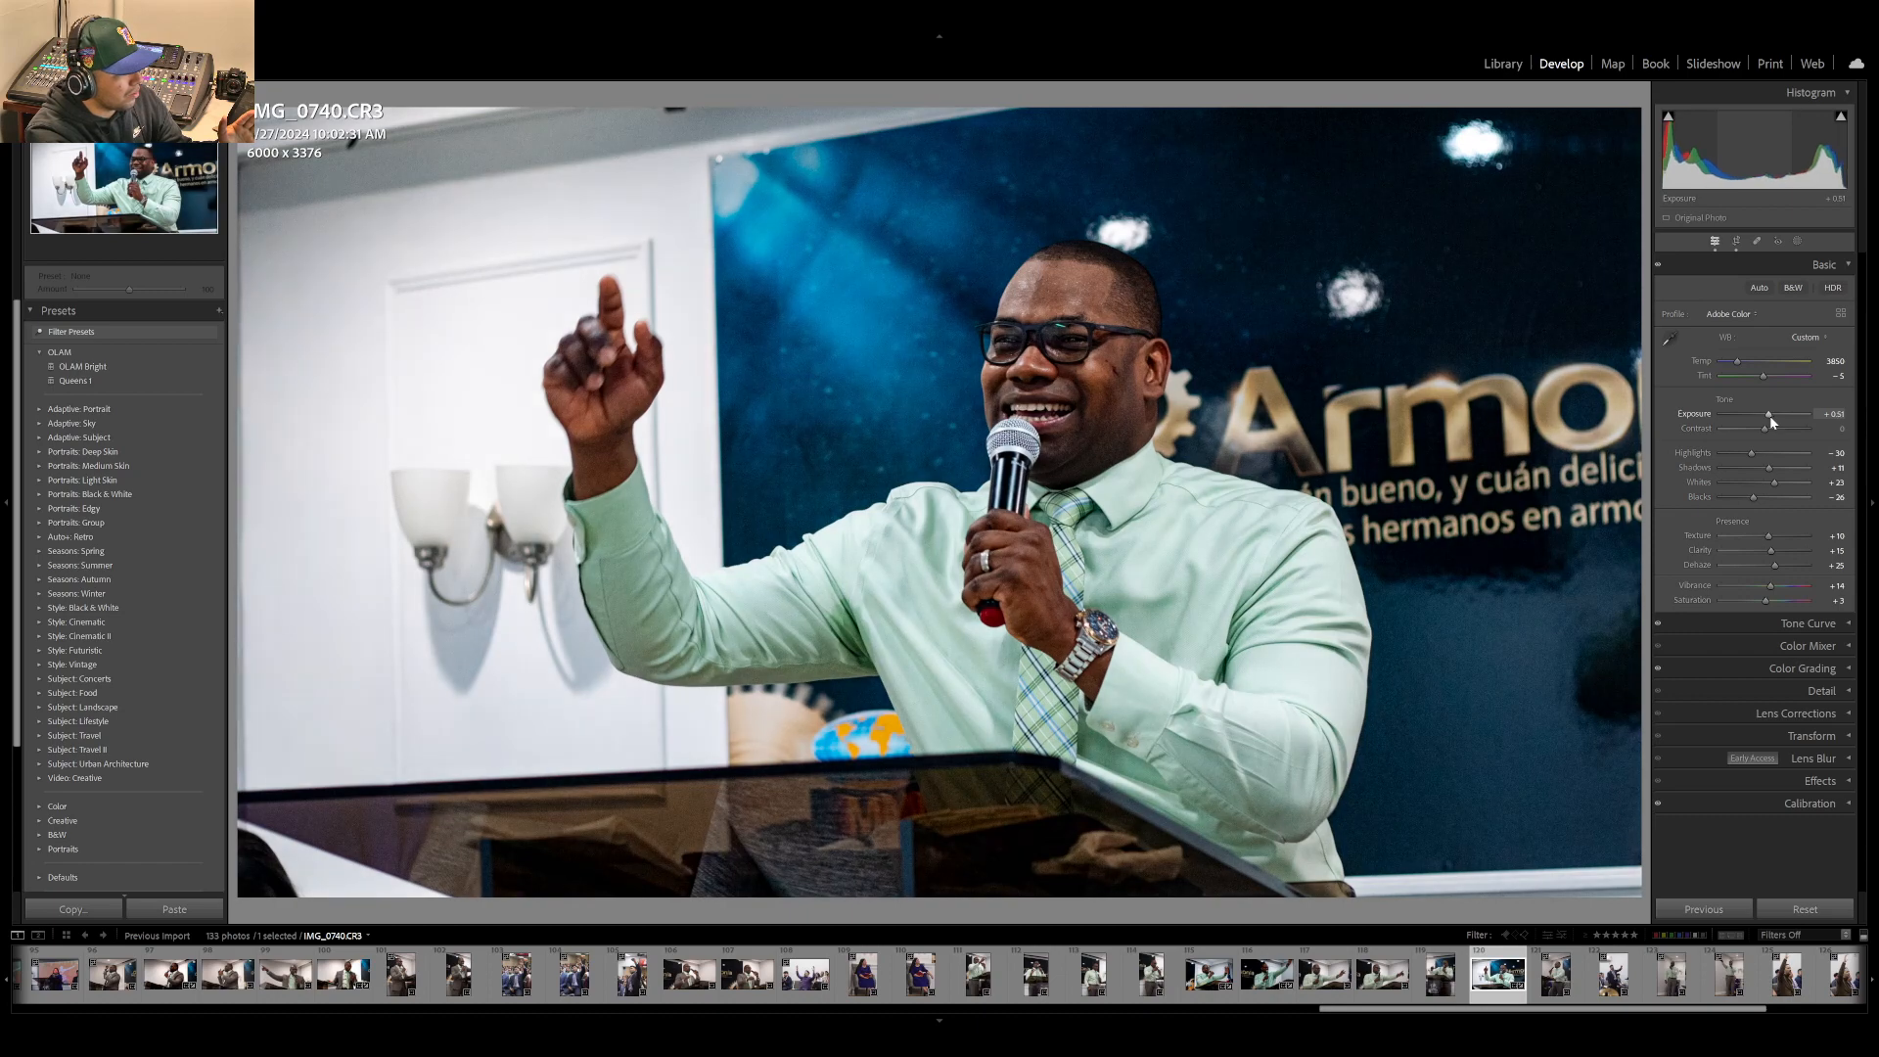
key("Down")
key("Down")
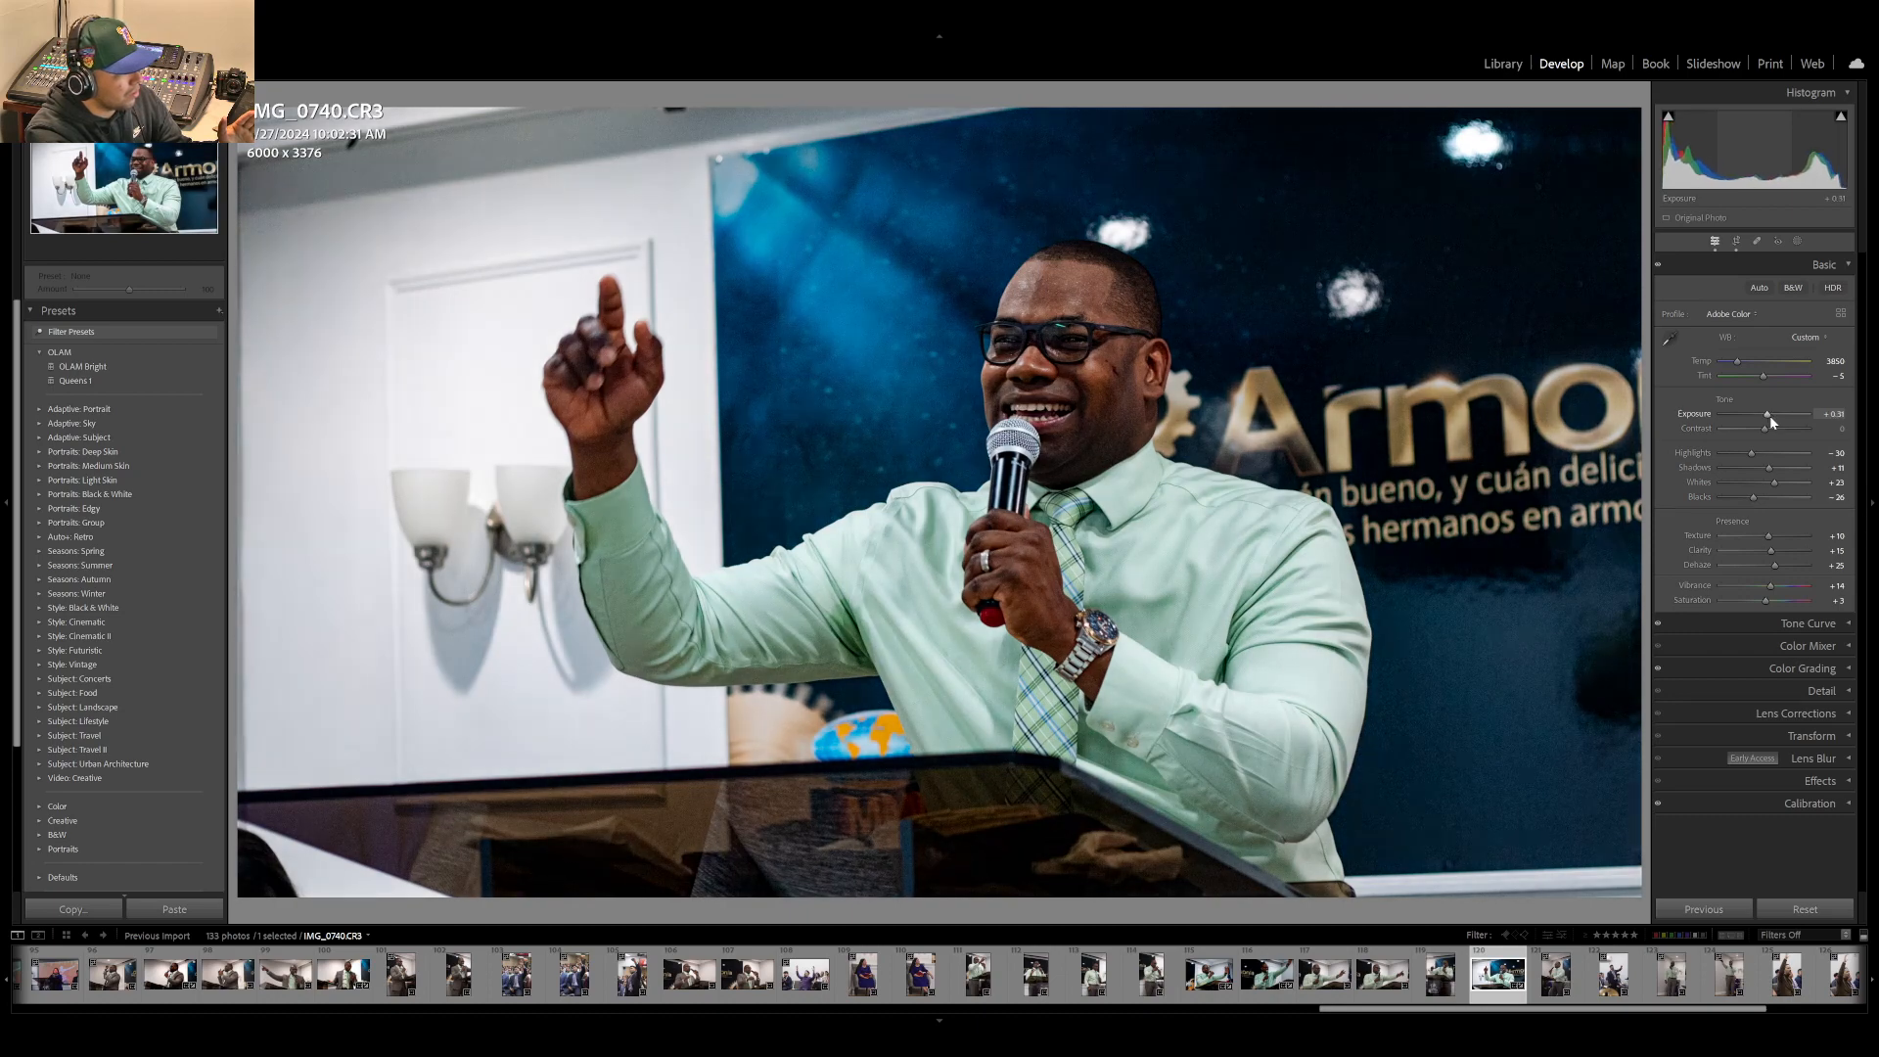
key("Down")
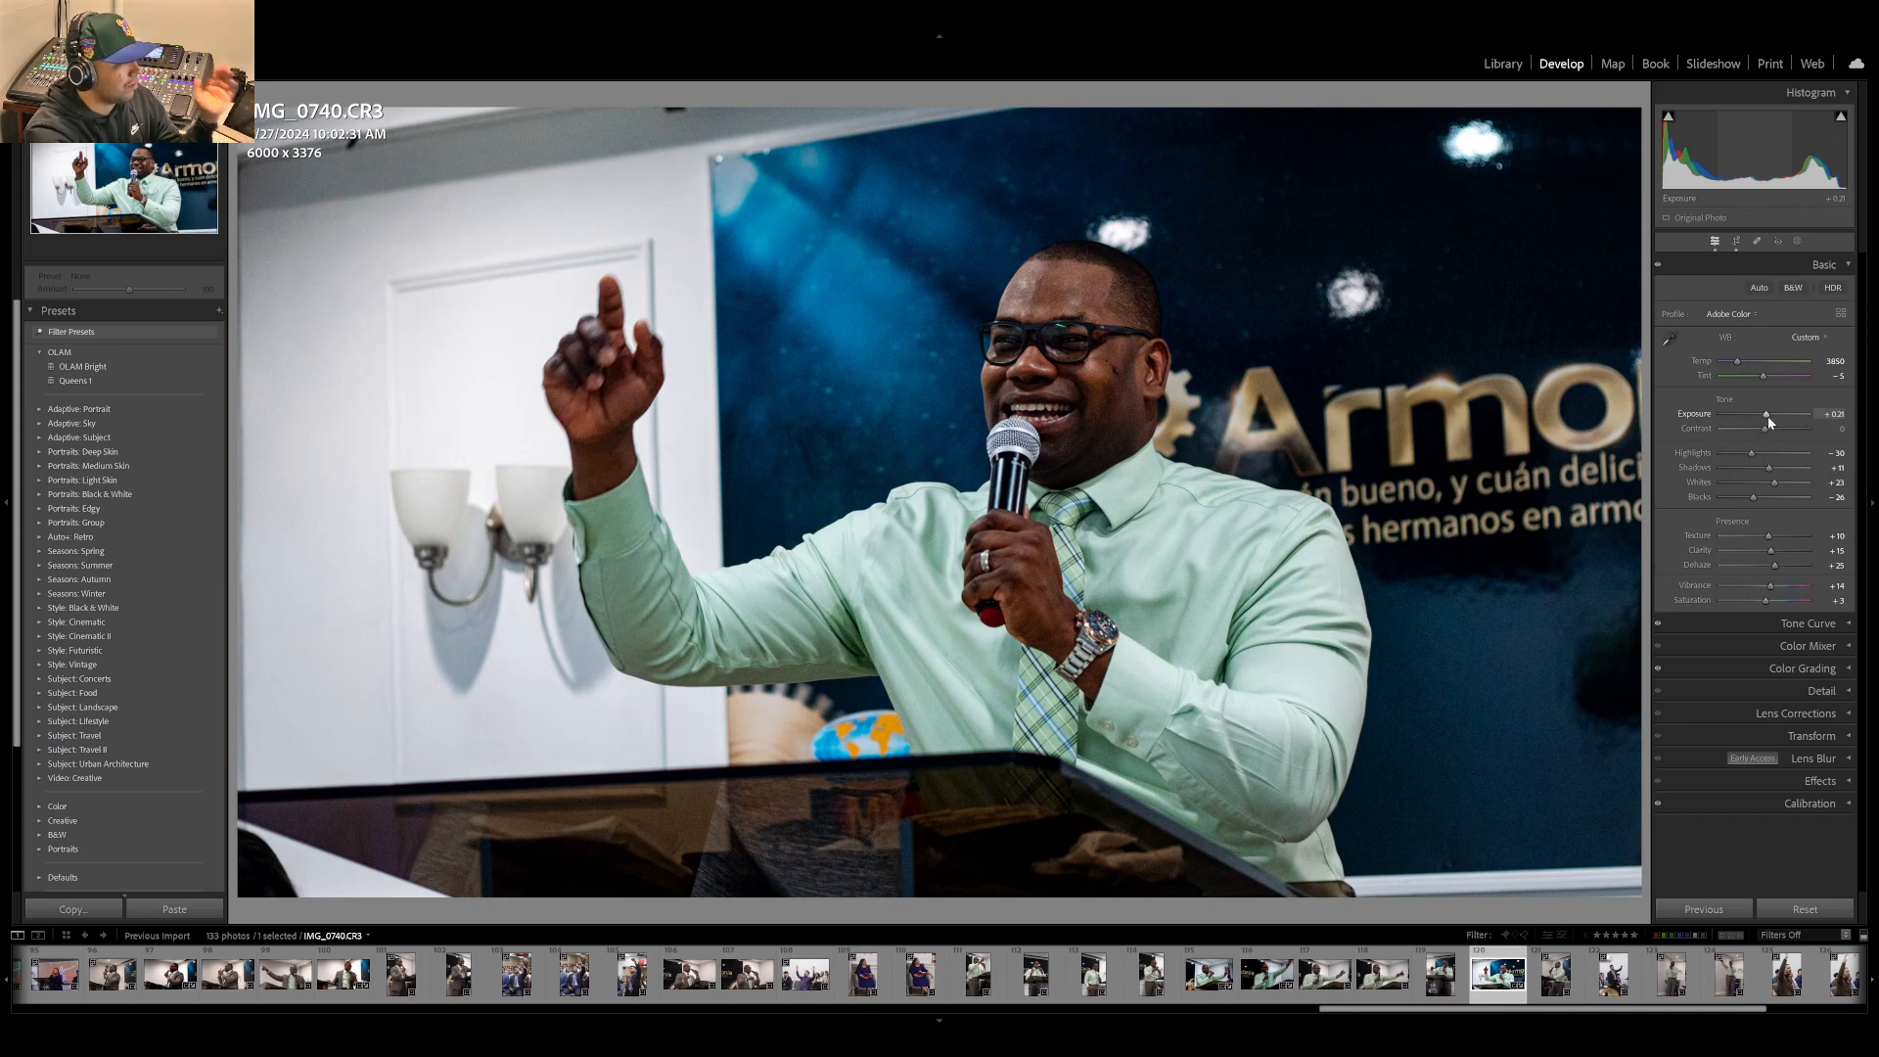
left_click(1848, 272)
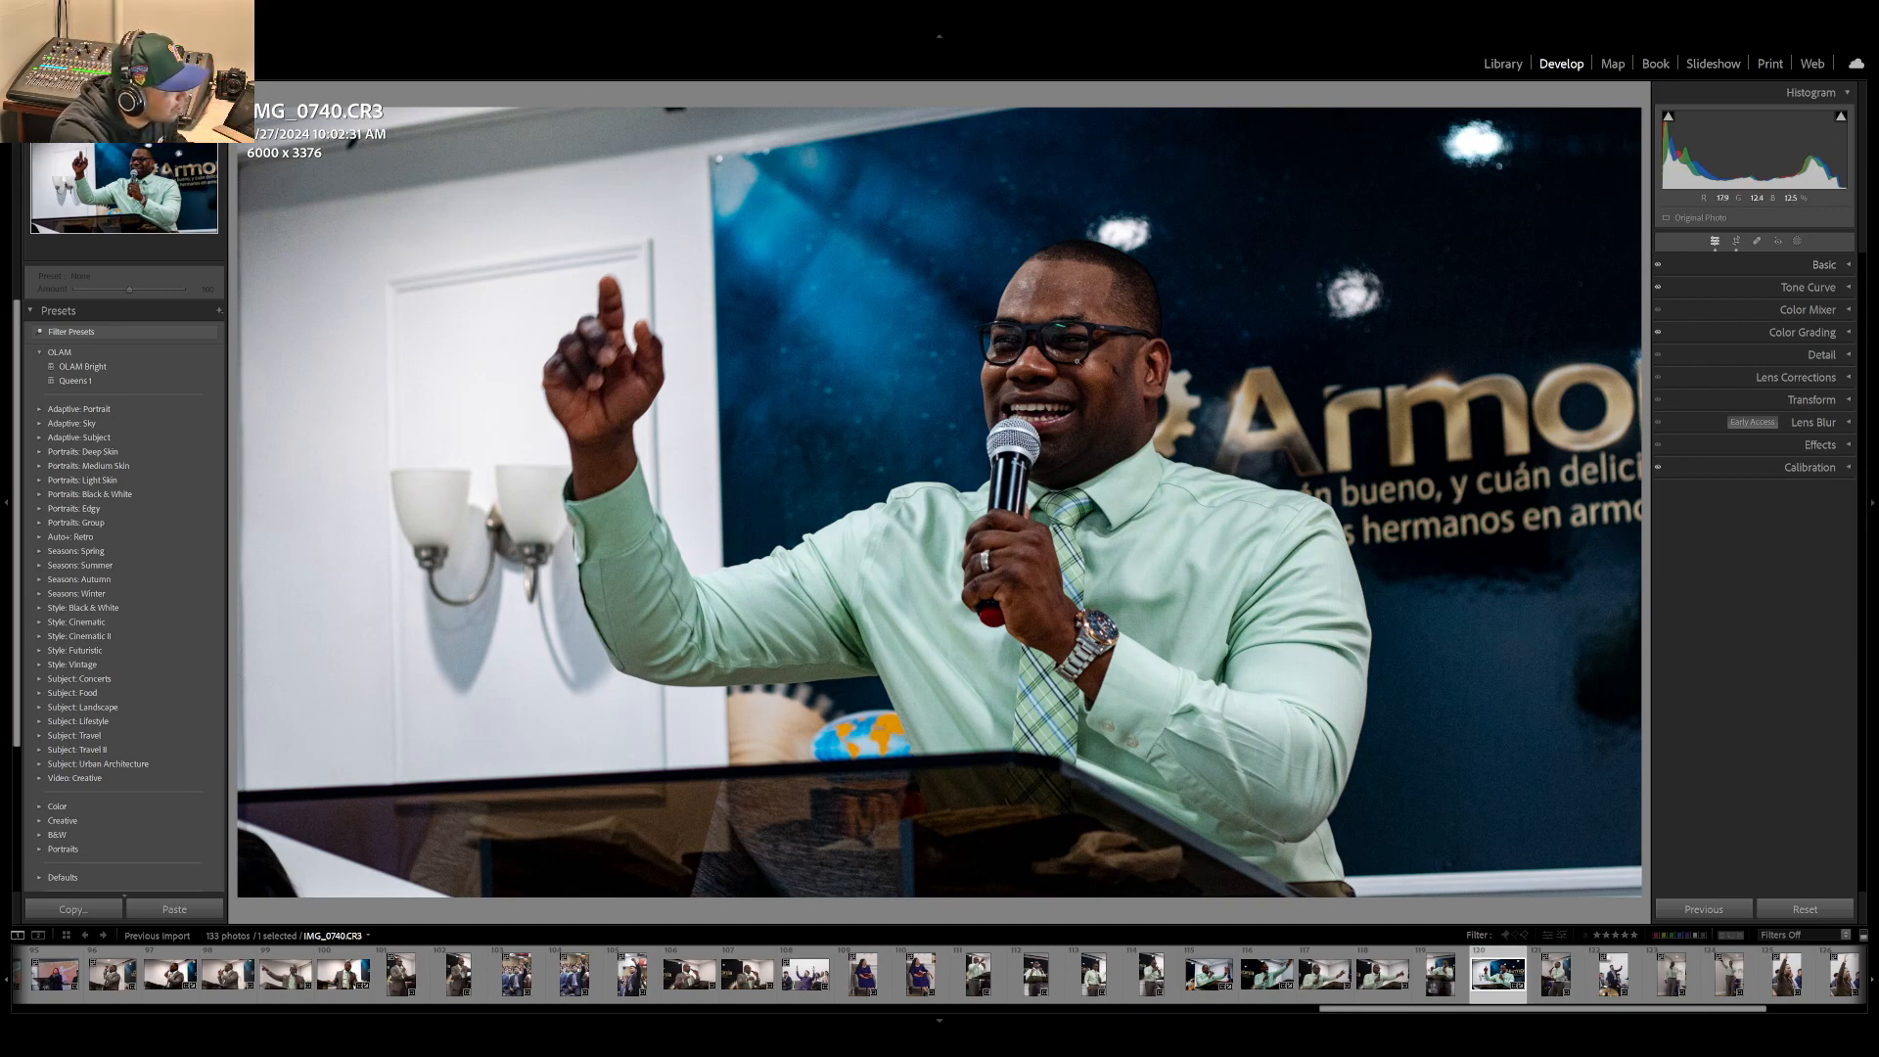
- Check the speaker's face and the dark backdrop beside him up close in IMG_0740.CR3
left_click(1076, 360)
left_click(1076, 360)
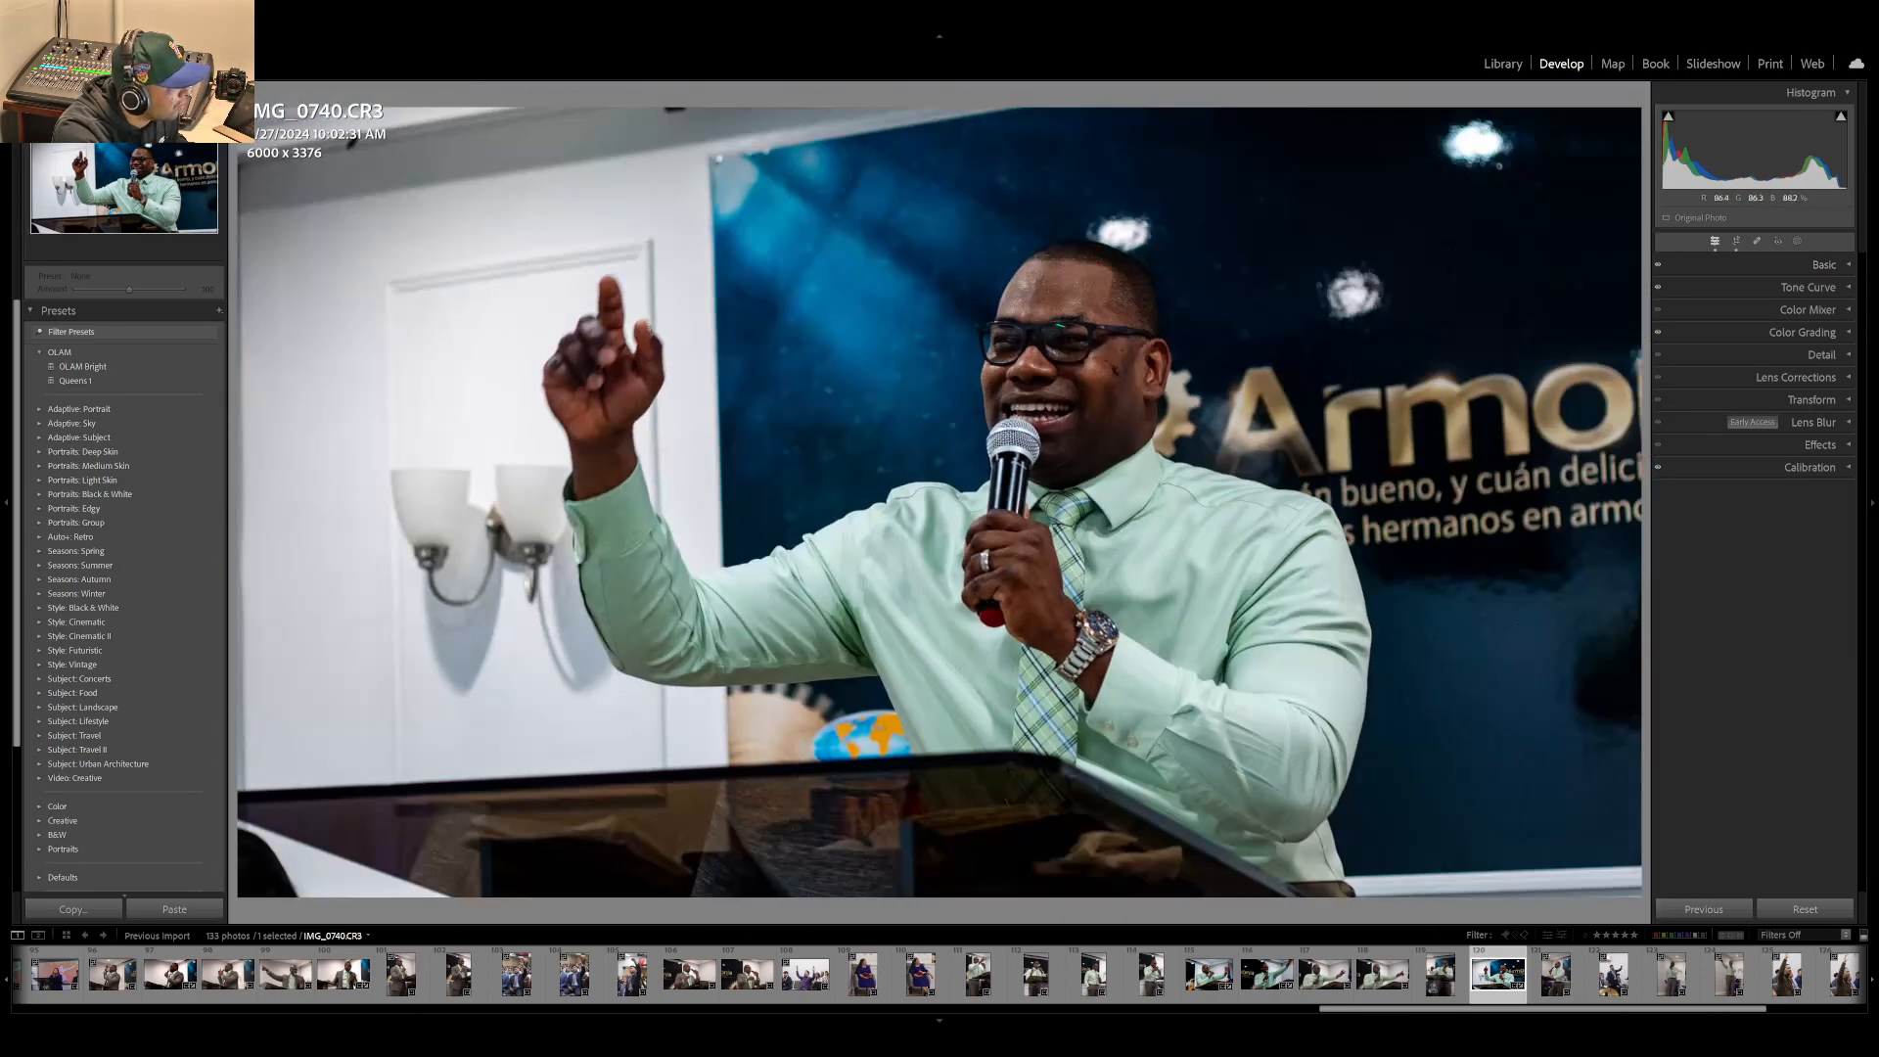
left_click(1432, 460)
left_click(1432, 460)
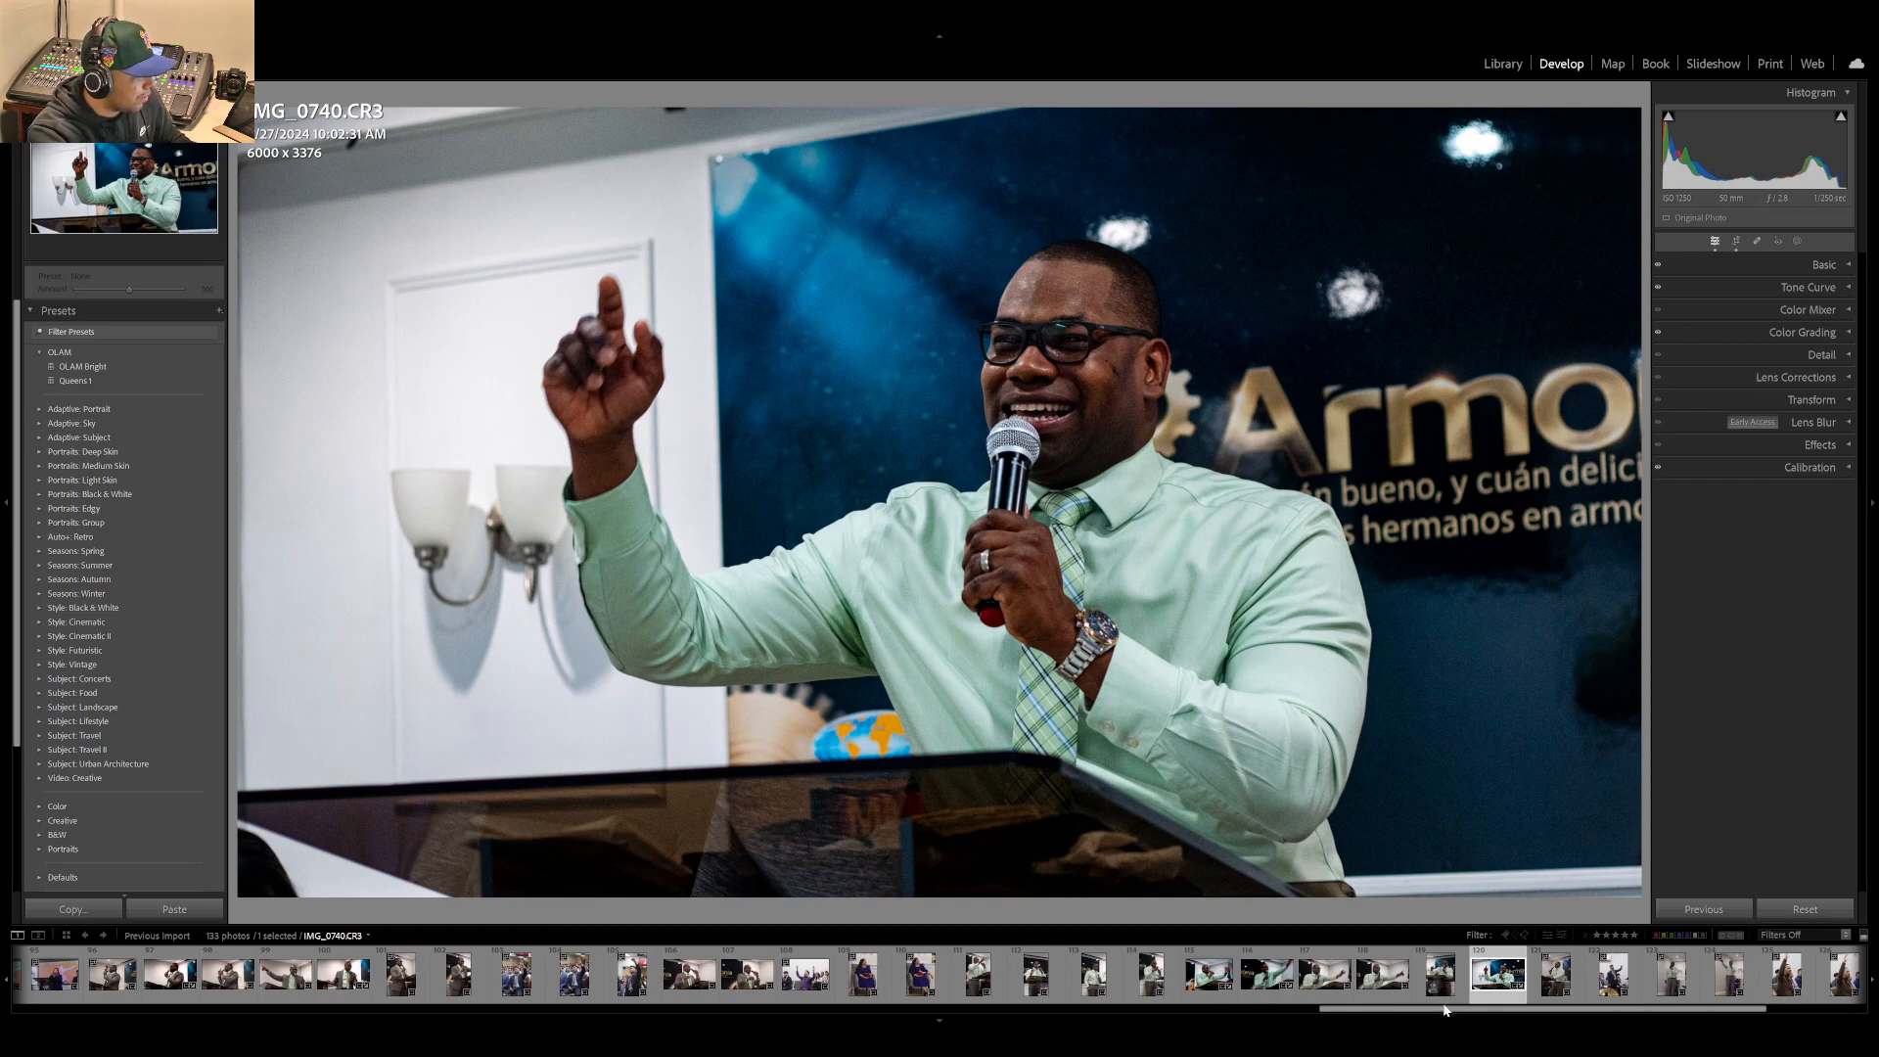
- Go back to the earlier photos and open IMG_0666.CR3, the woman singing behind the lectern
left_click_drag(1446, 1011, 1258, 1018)
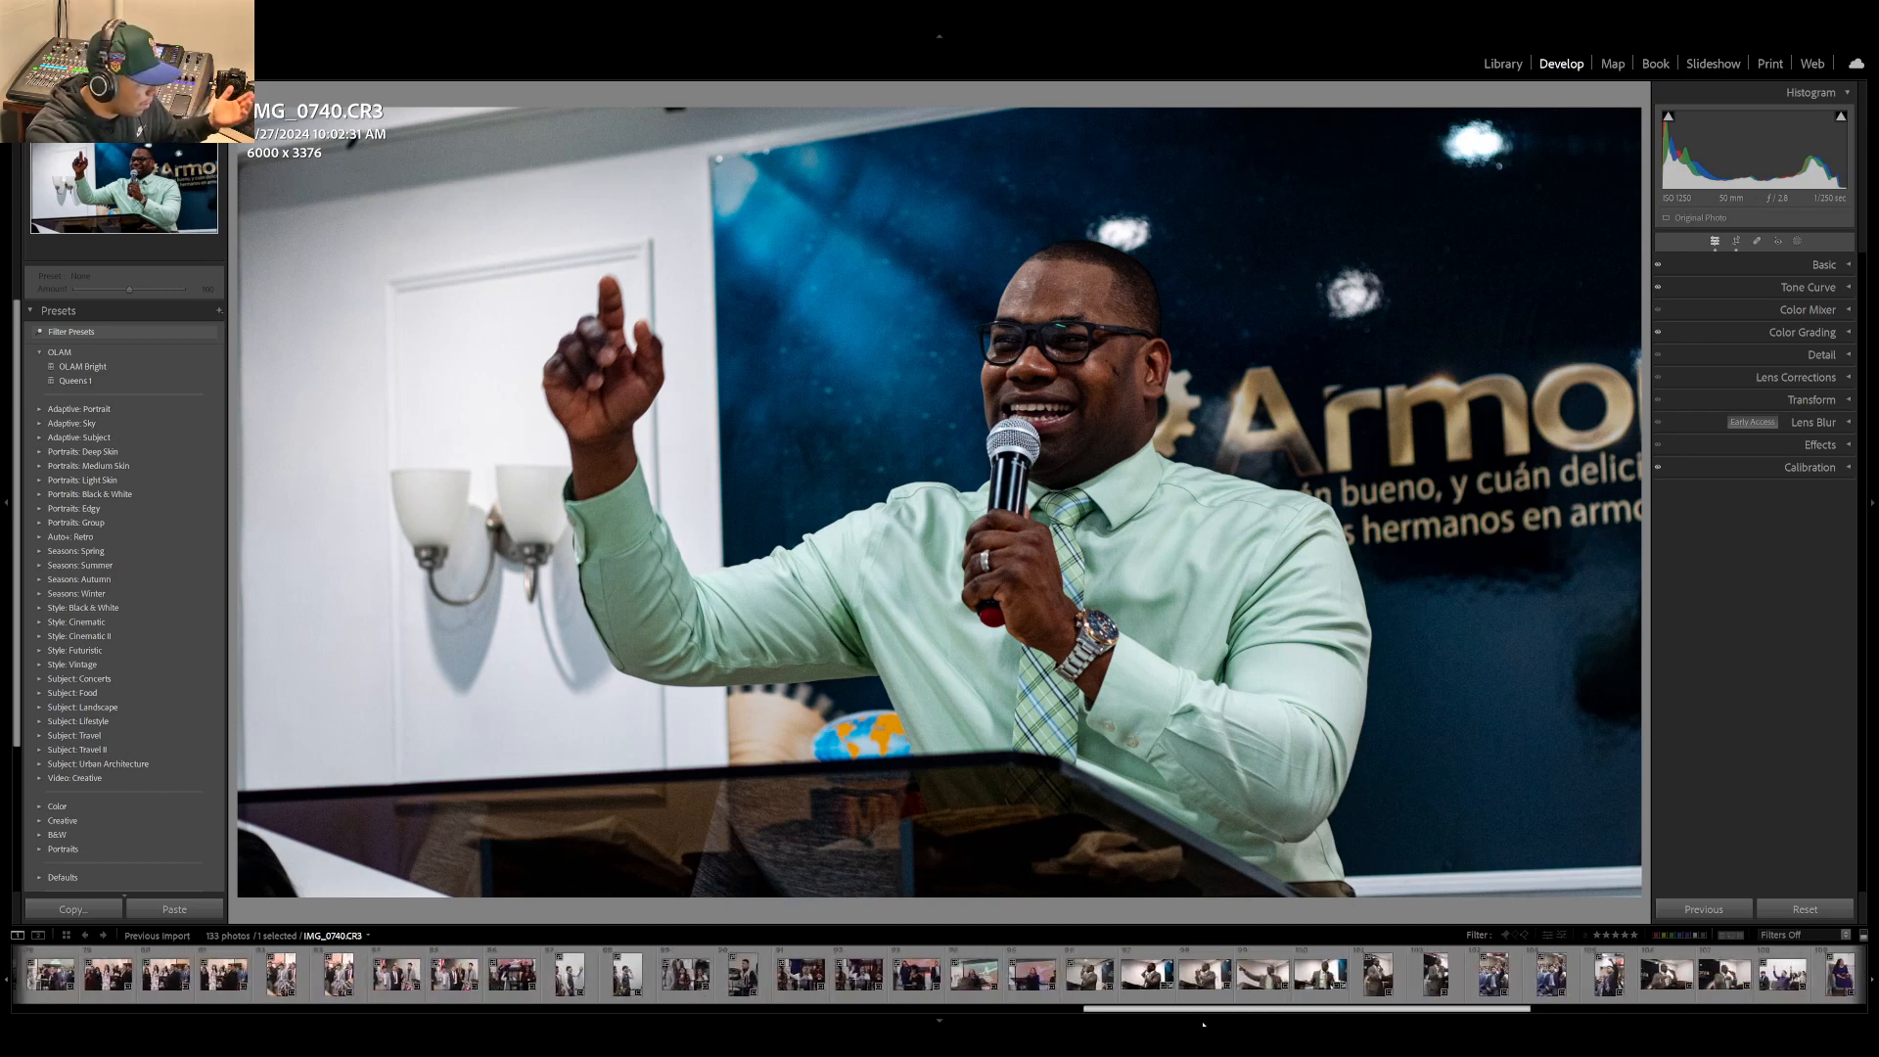
left_click_drag(1202, 1023, 1135, 1021)
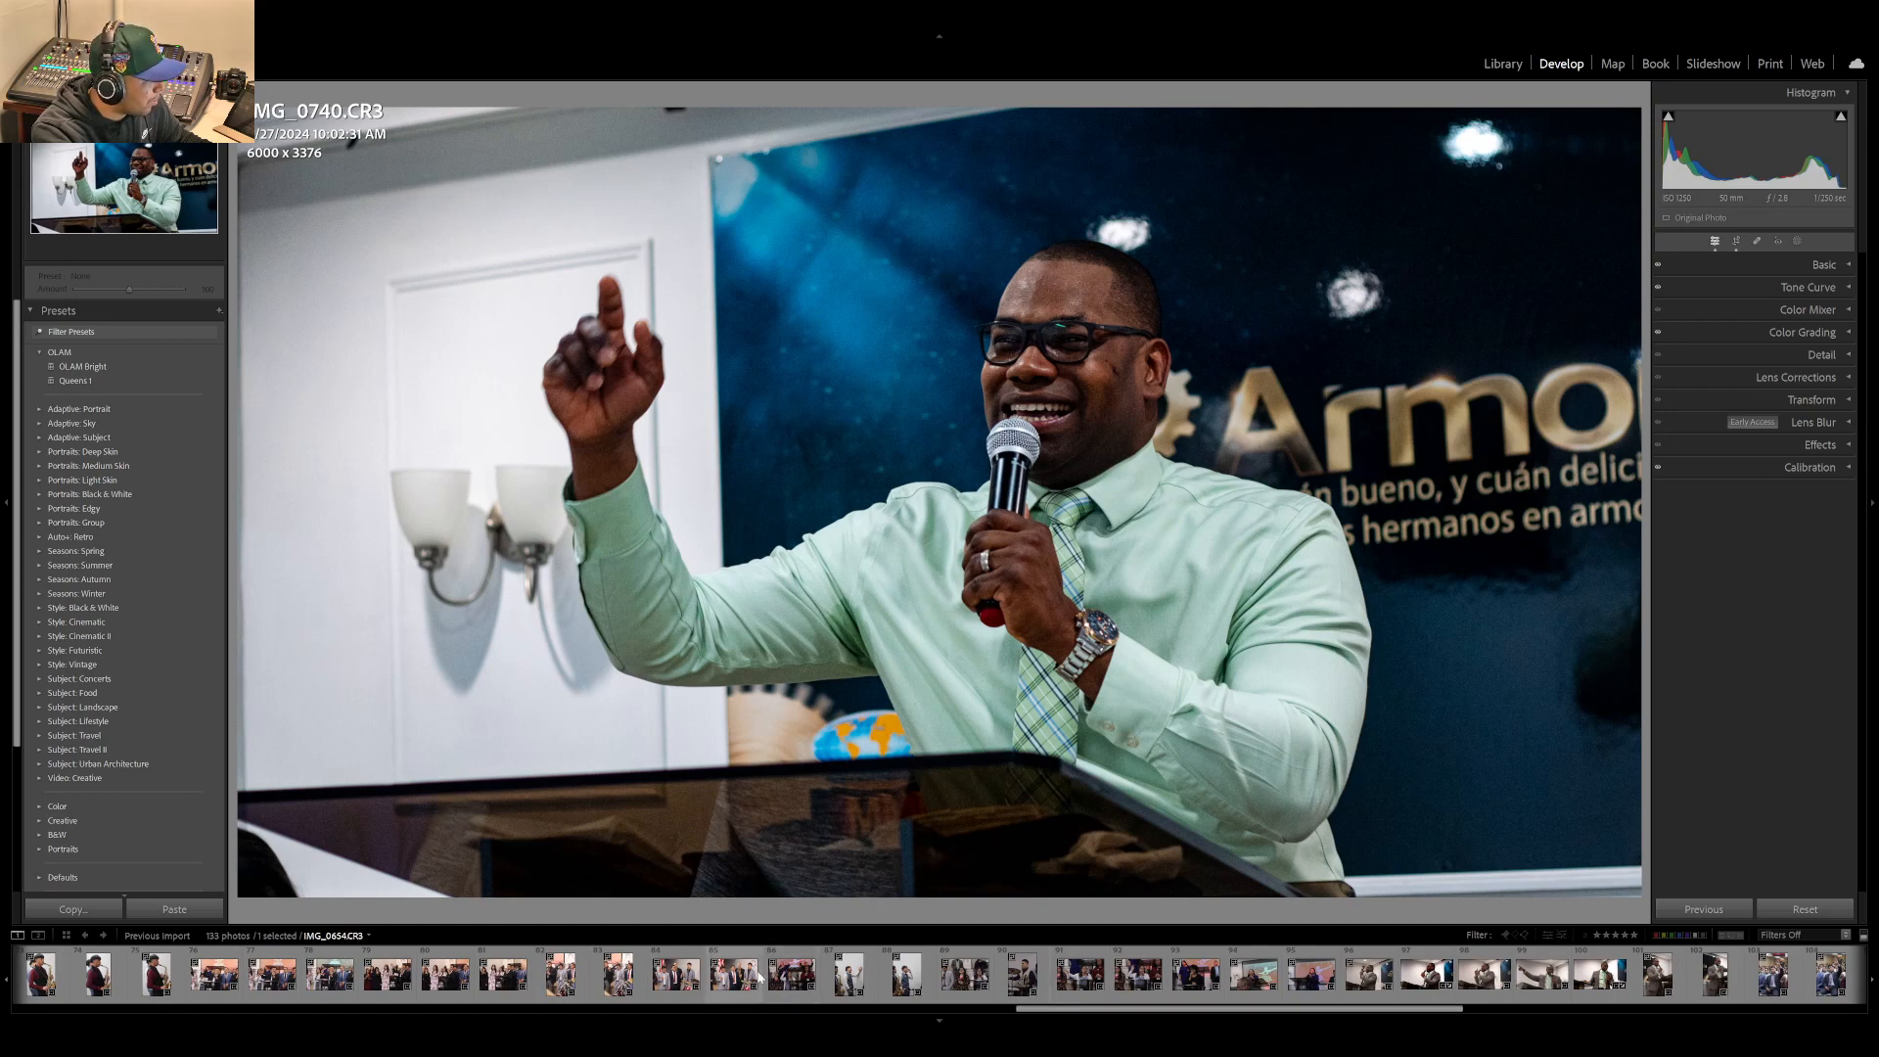
left_click(1020, 974)
left_click(1078, 973)
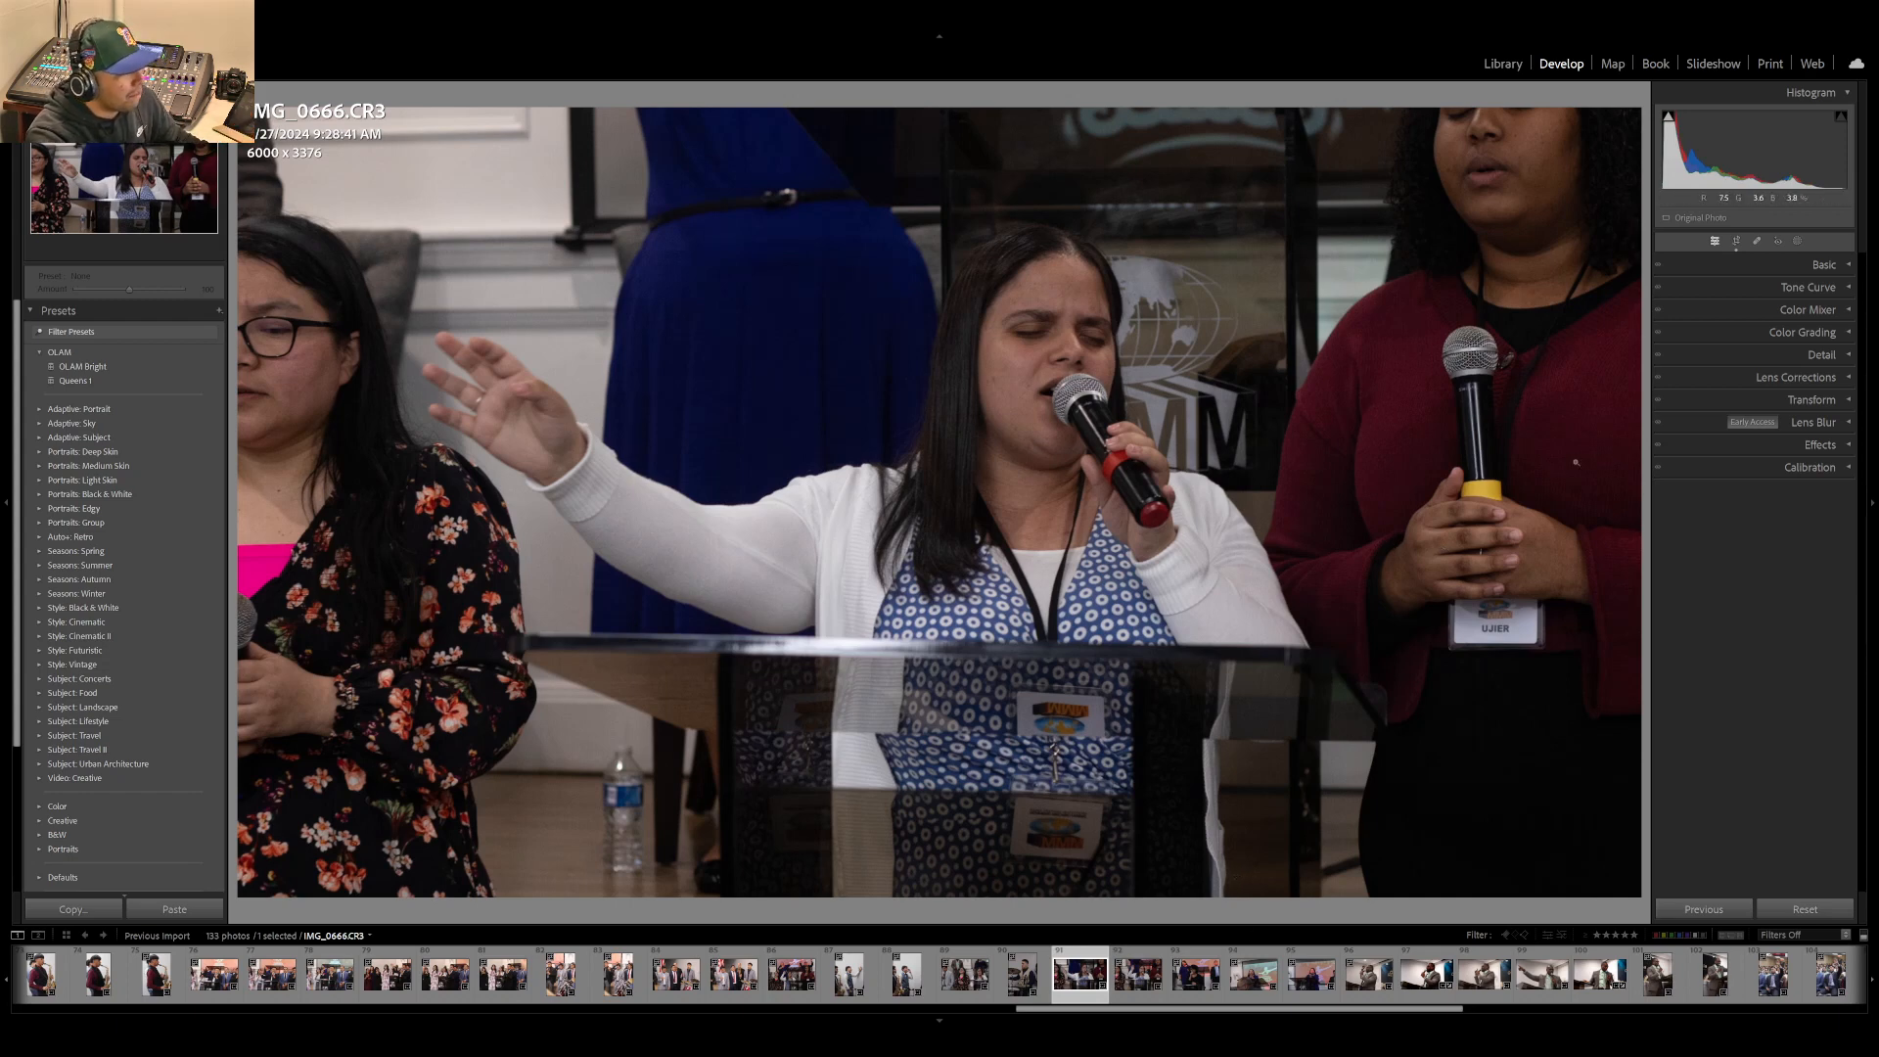
- Set the Basic tone of IMG_0666.CR3 to Highlights +33, Shadows +33, Whites +37 and Blacks -34
left_click(1812, 266)
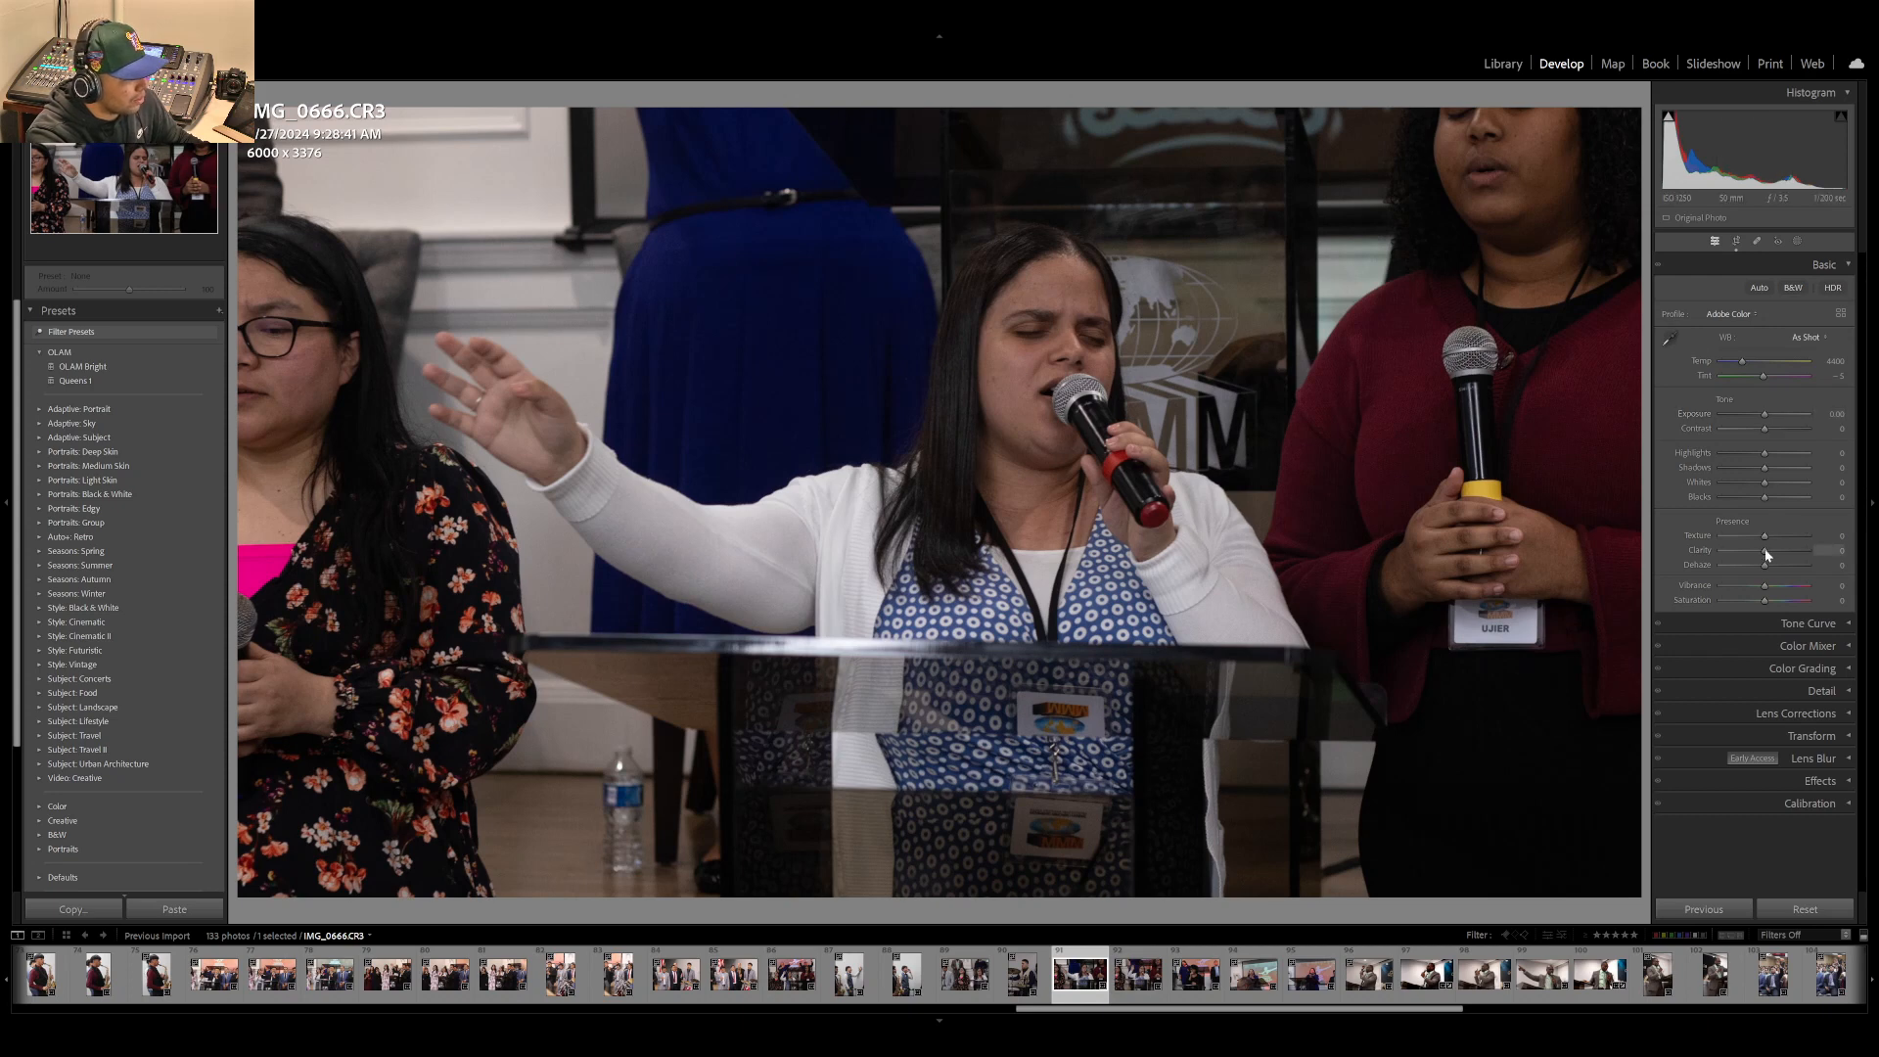
mouse_move(1764, 497)
left_mouse_down()
mouse_move(1748, 499)
mouse_move(1779, 485)
left_mouse_up()
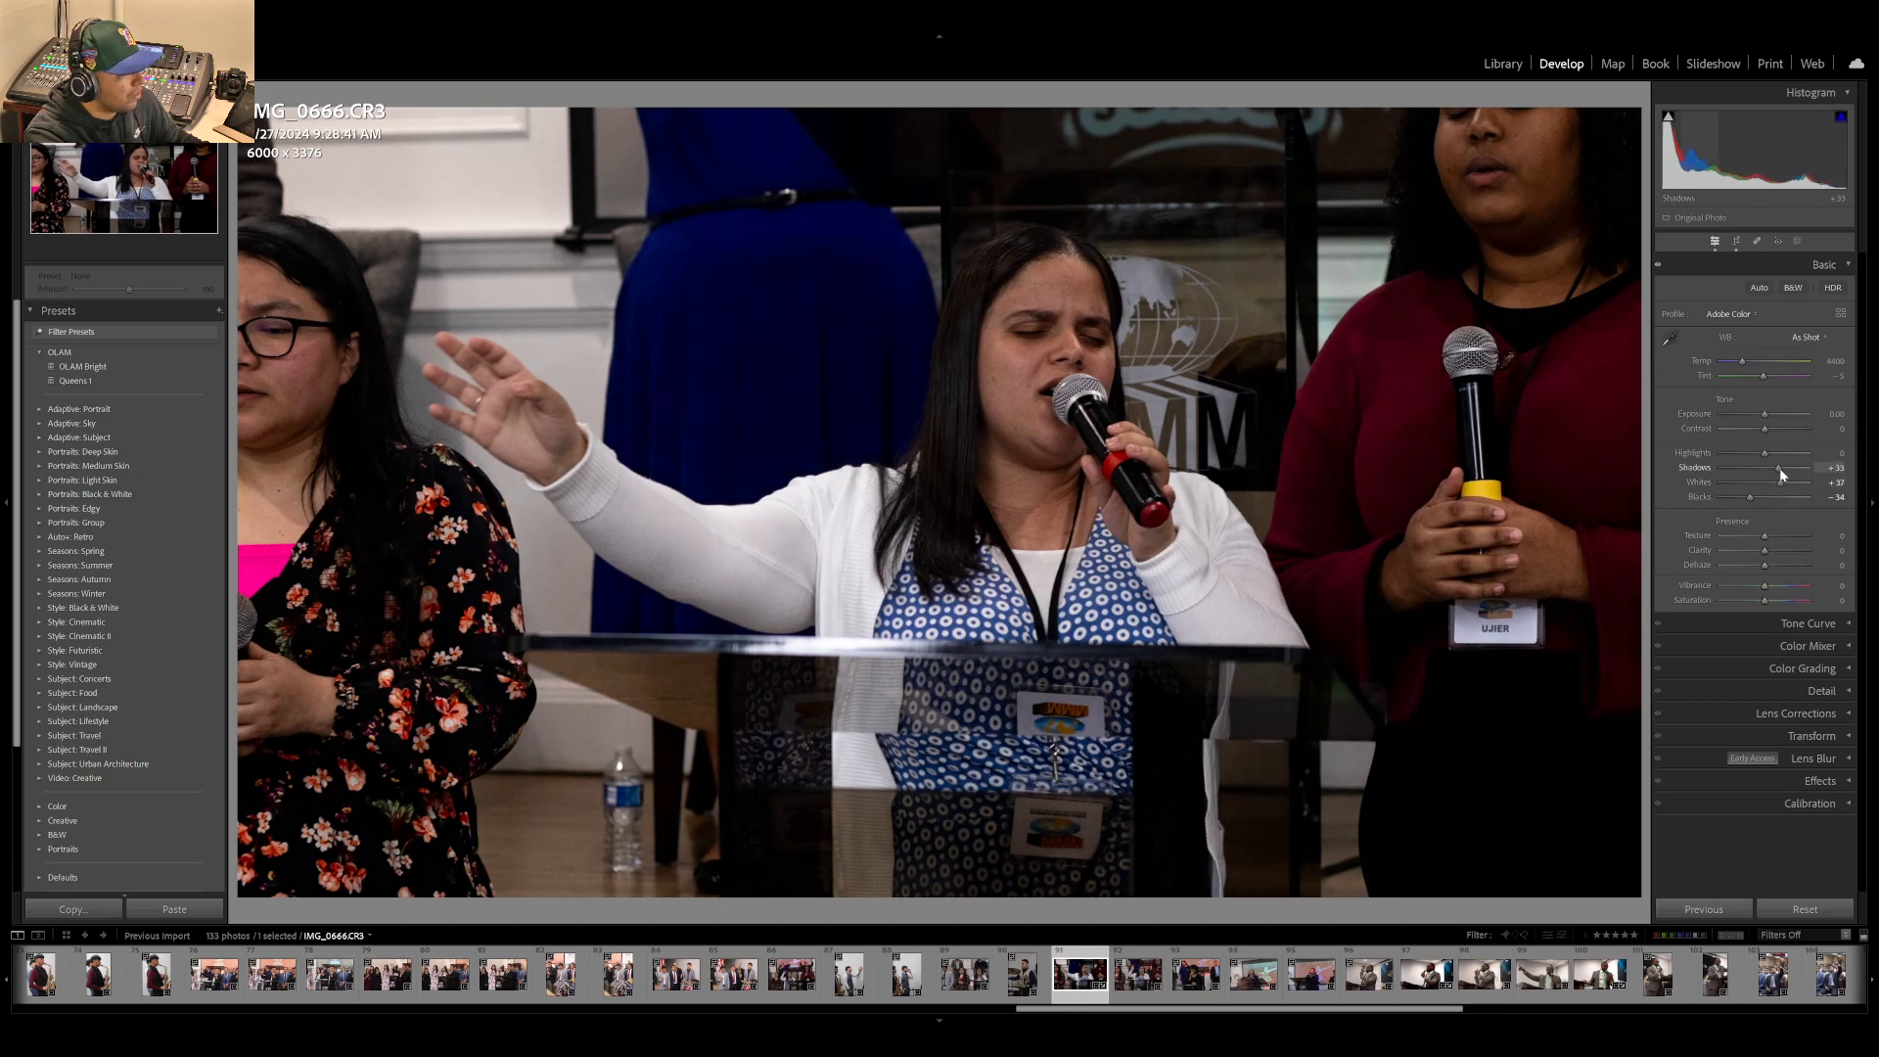
left_click_drag(1765, 453, 1780, 454)
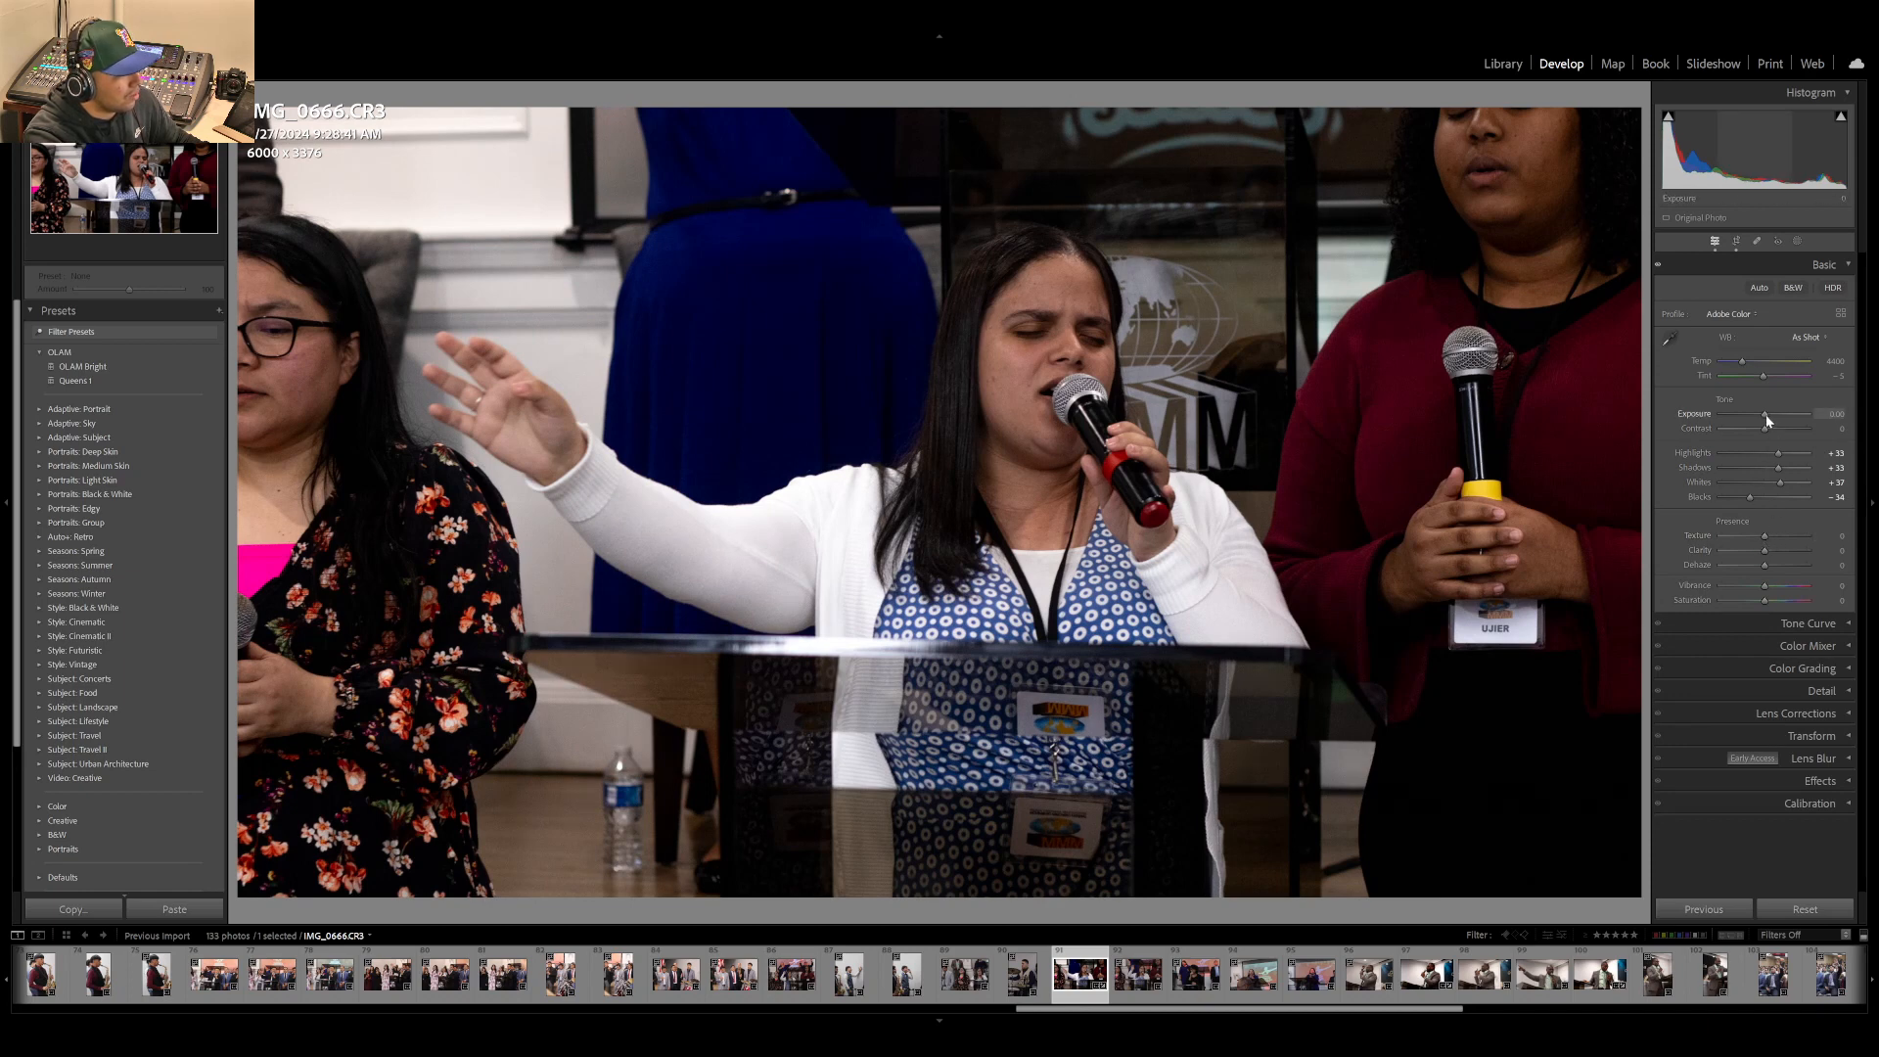
- Set Exposure to +0.20, Texture to +15, Clarity to +10 and Dehaze to +3 in IMG_0666.CR3
key("Up")
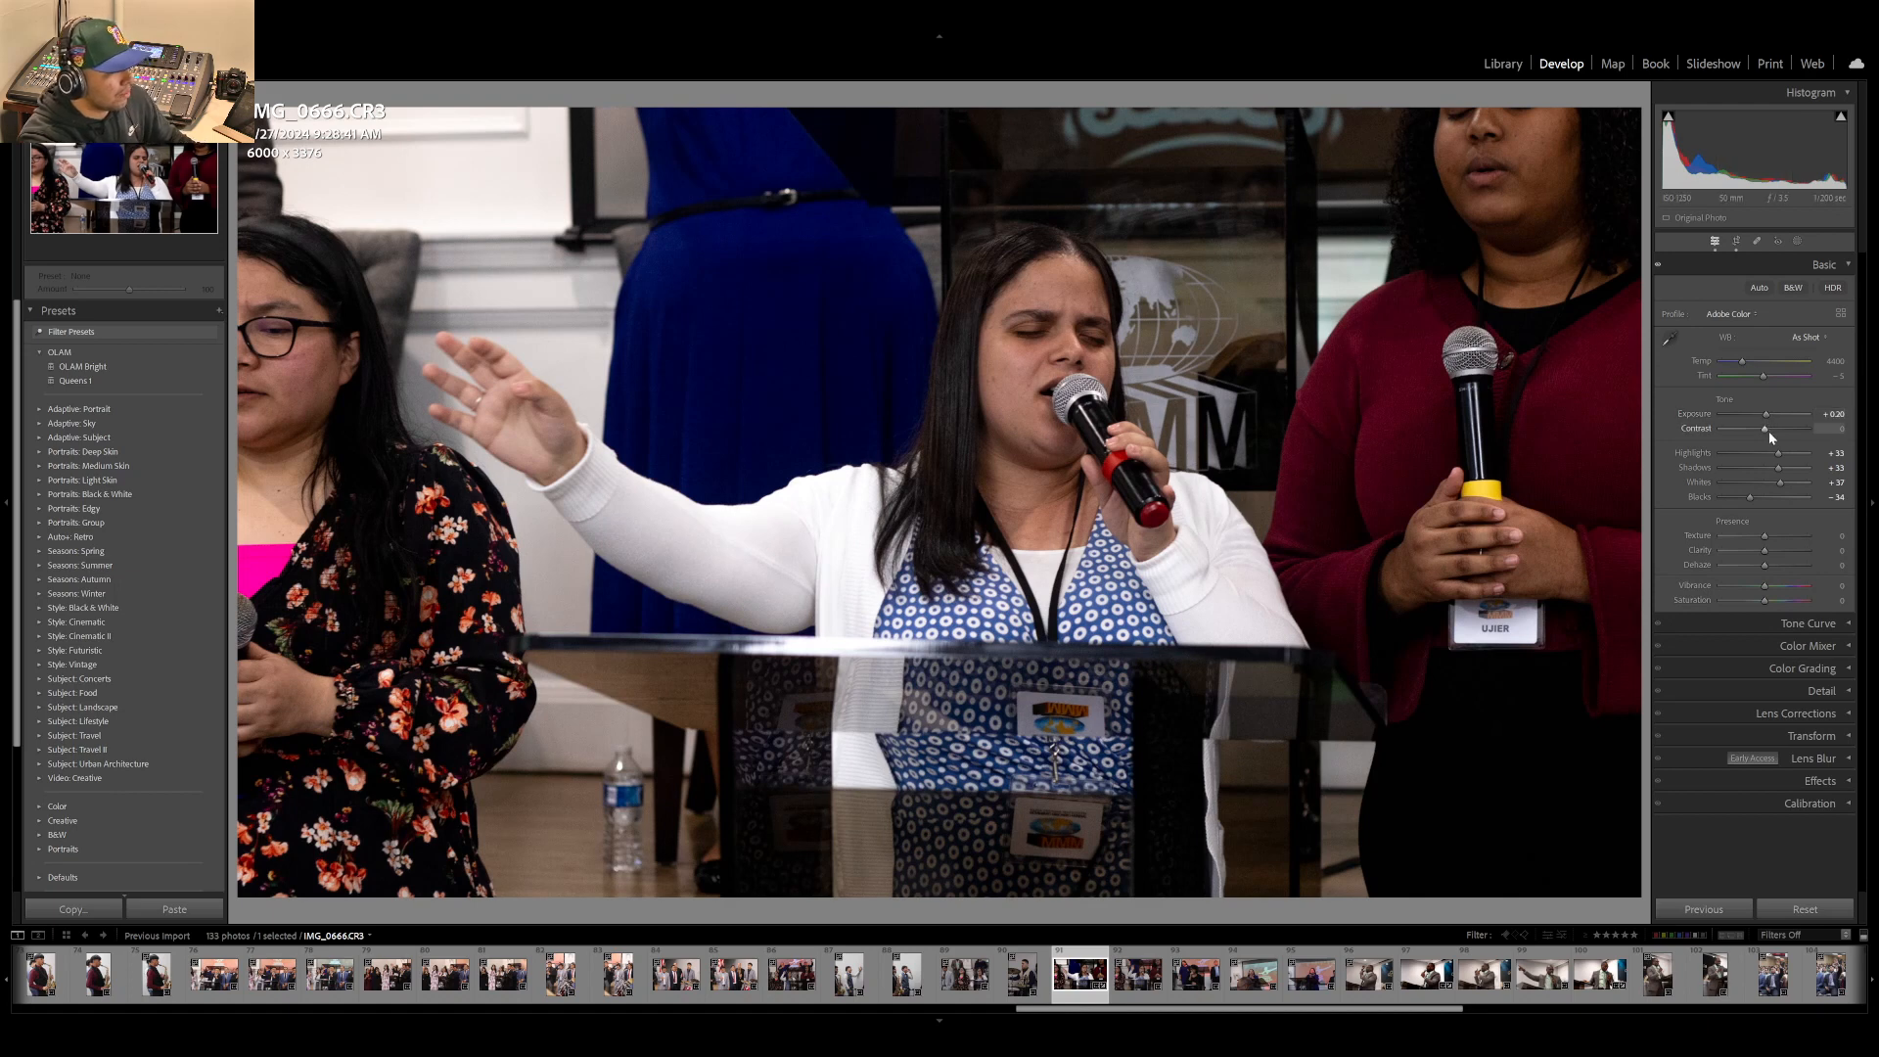
key("Up")
key("Up")
key("Up")
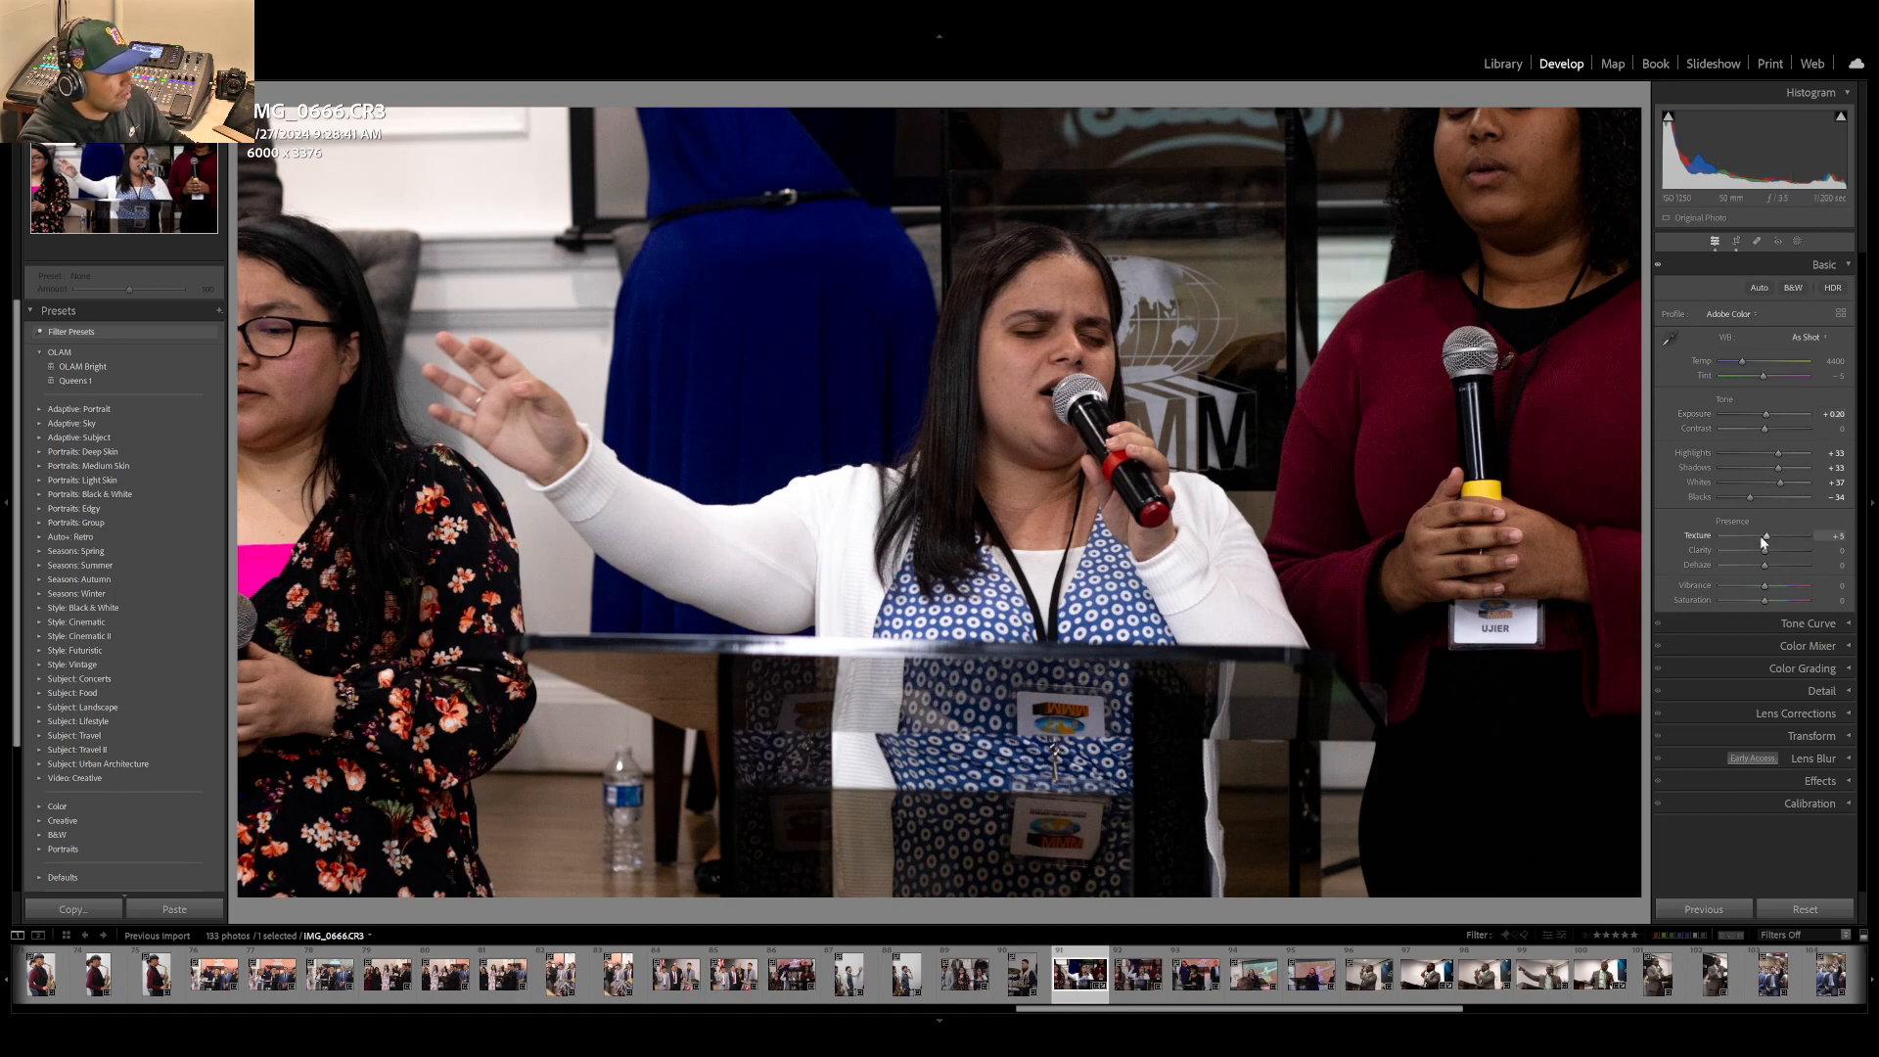
key("Up")
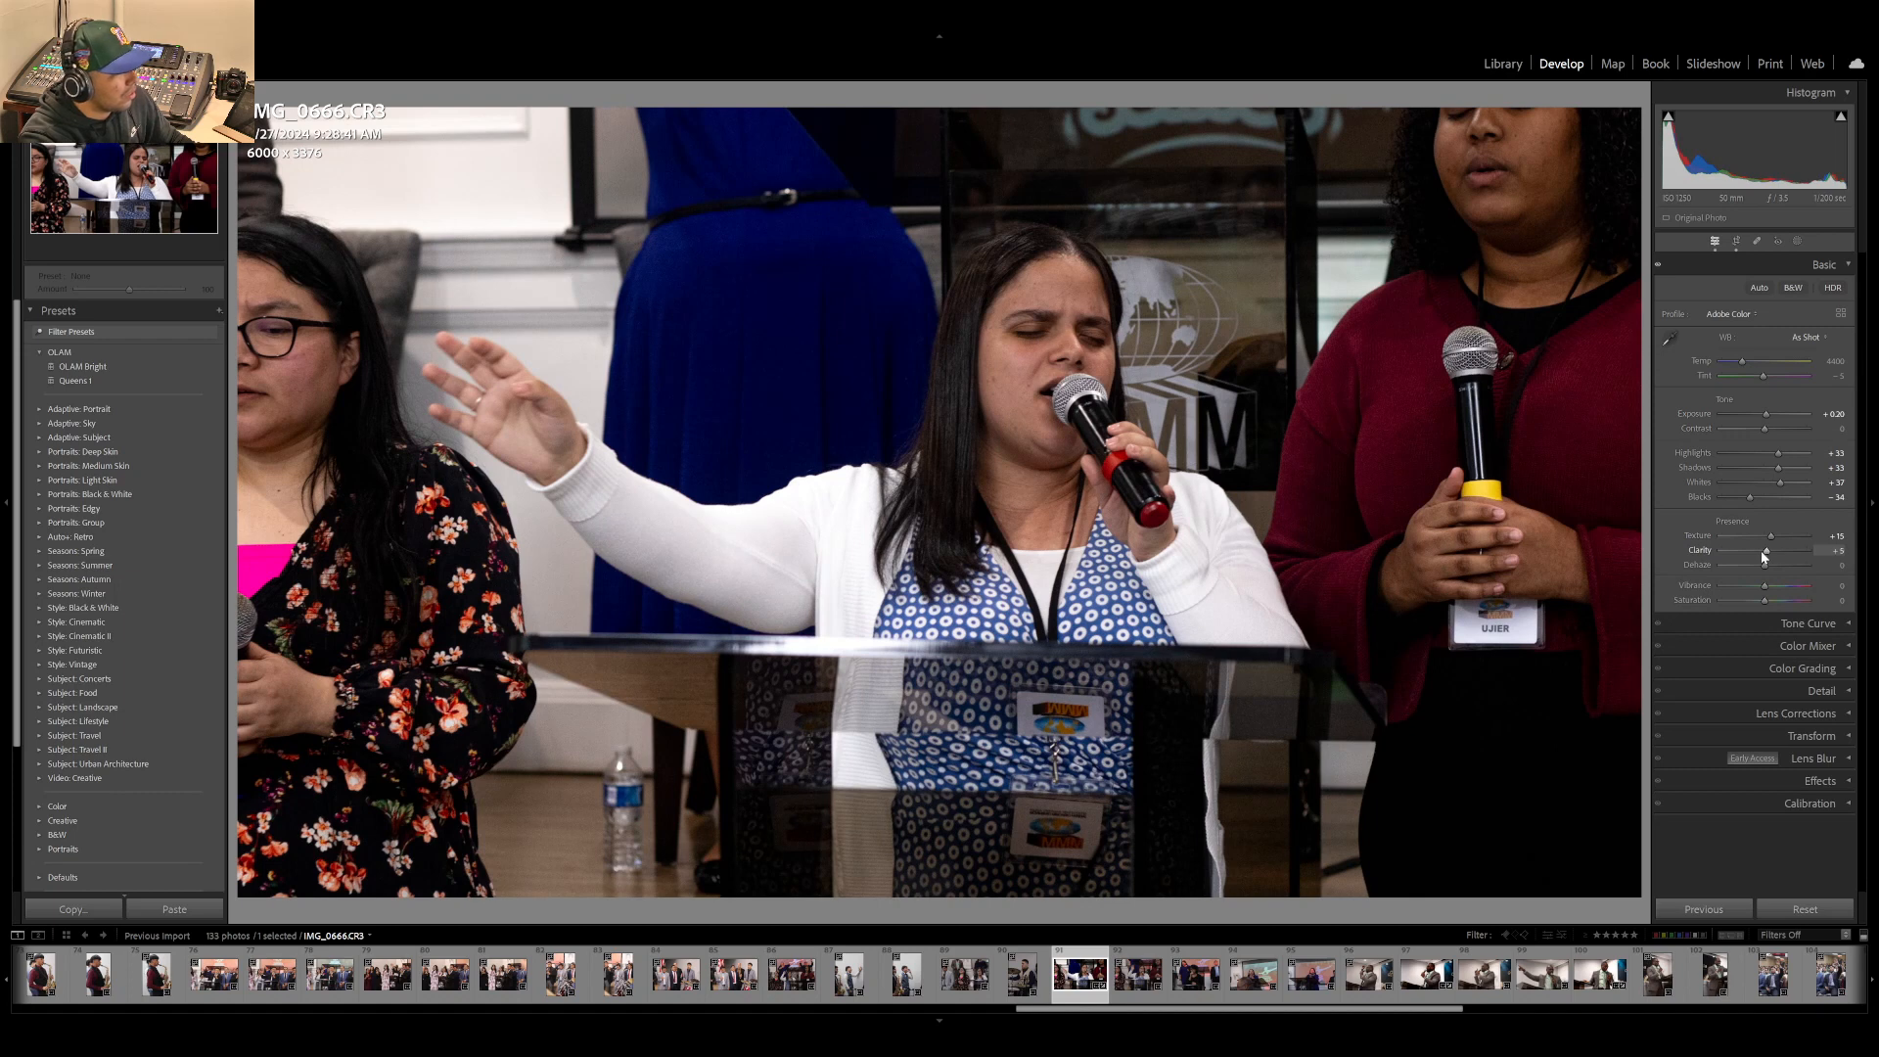
key("Up")
key("Up")
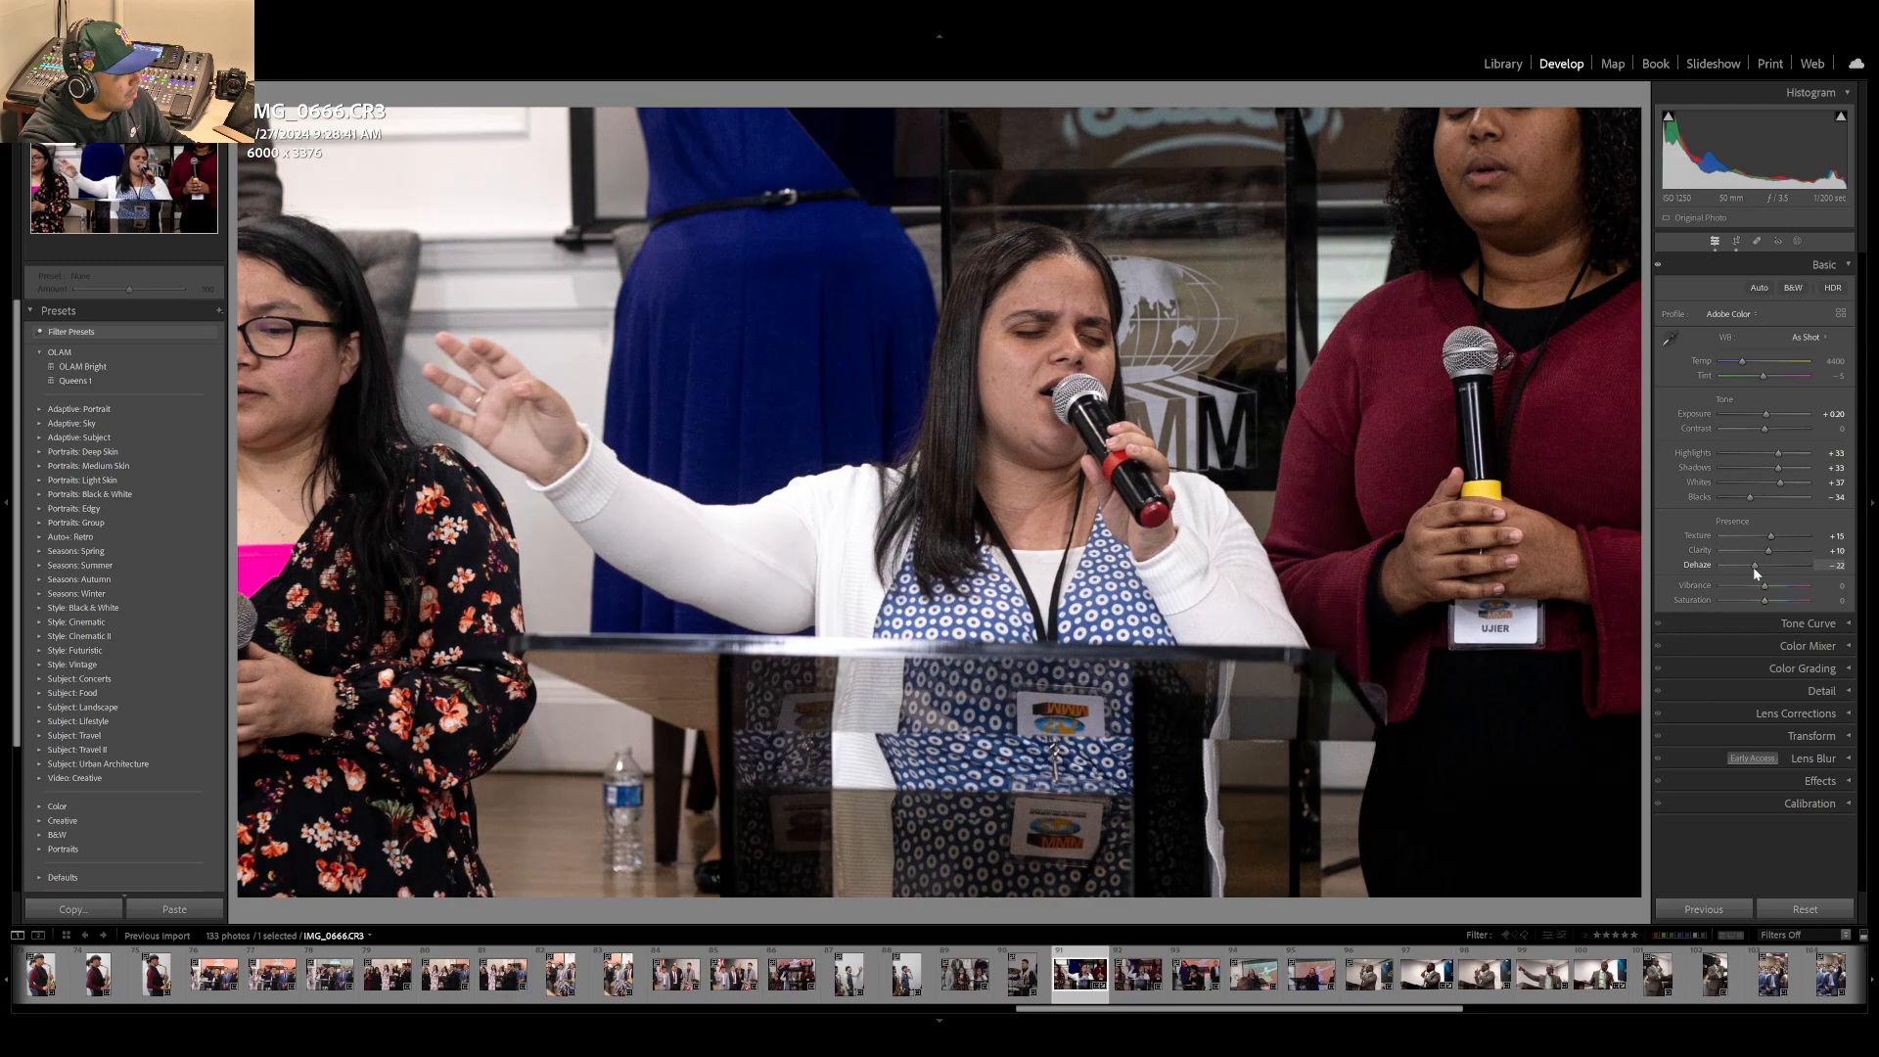
left_click_drag(1752, 567, 1763, 566)
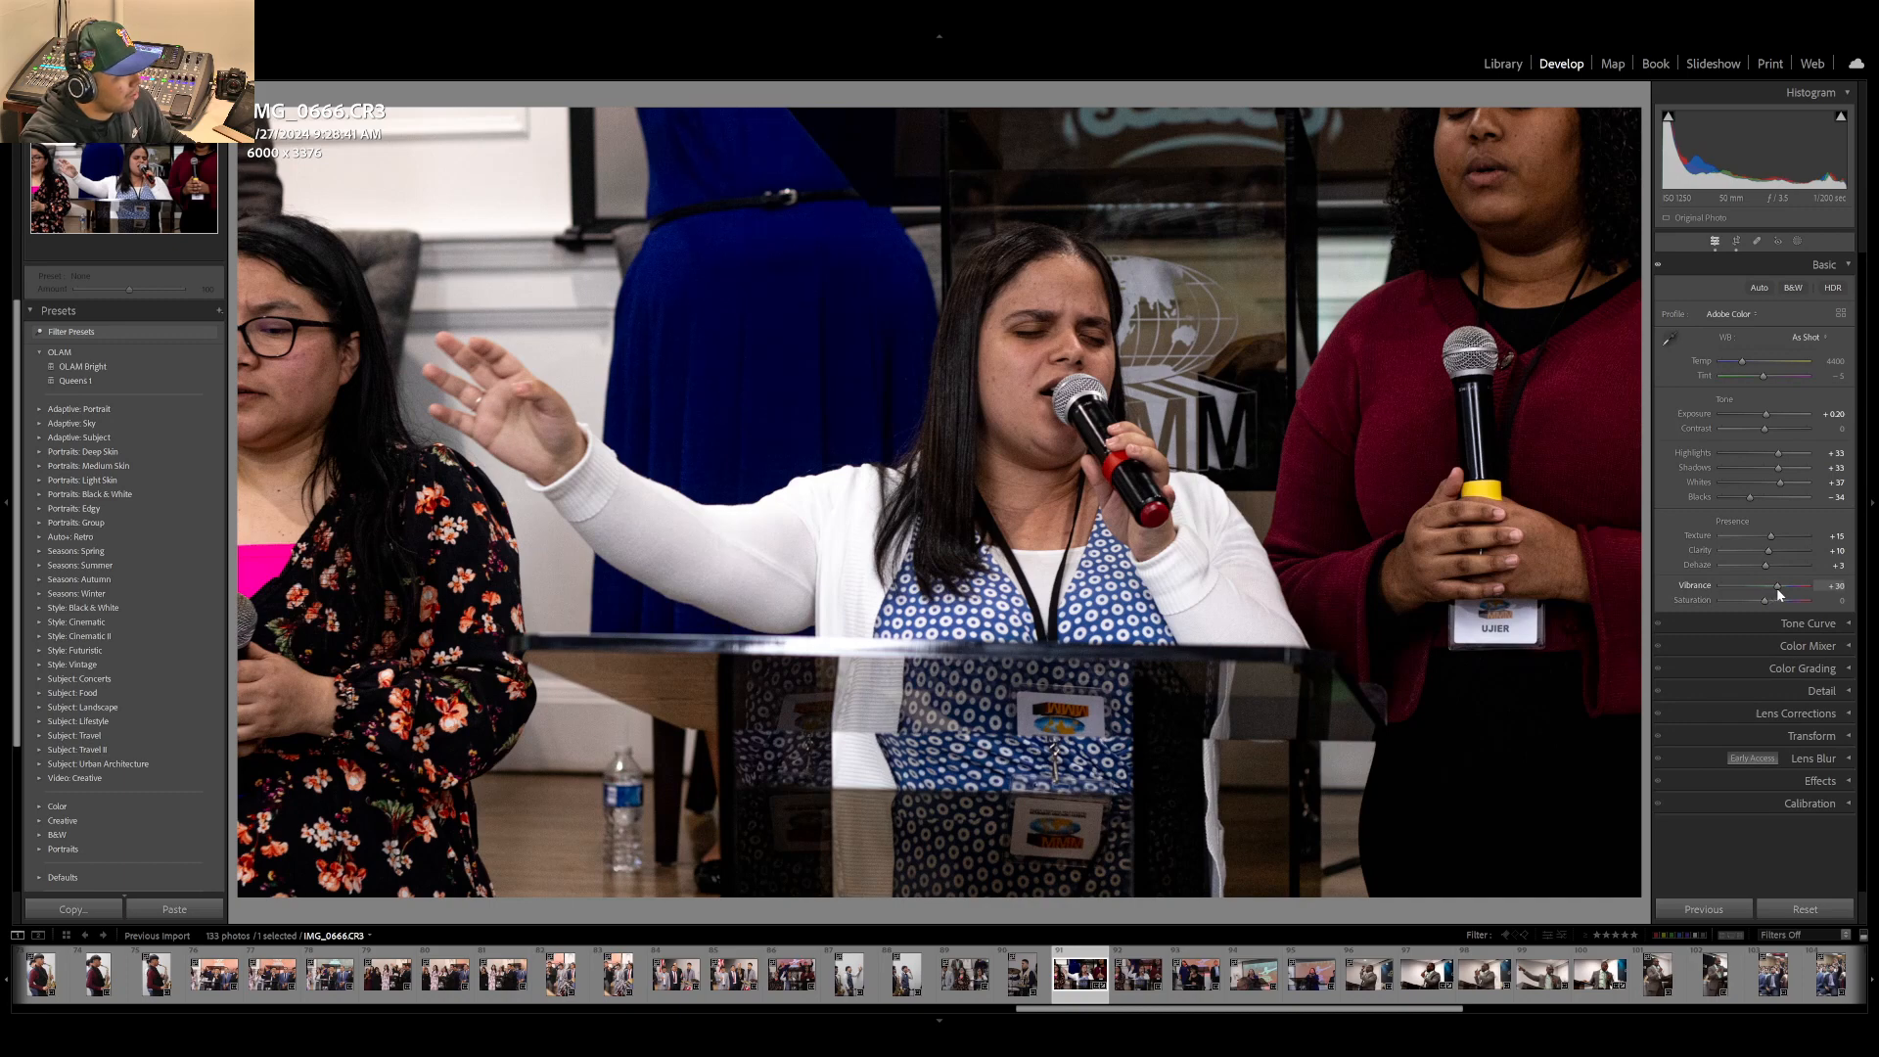
- Set the Vibrance of IMG_0666.CR3 to +21 and Saturation to +9, and collapse the Basic adjustments
left_click_drag(1780, 590, 1798, 584)
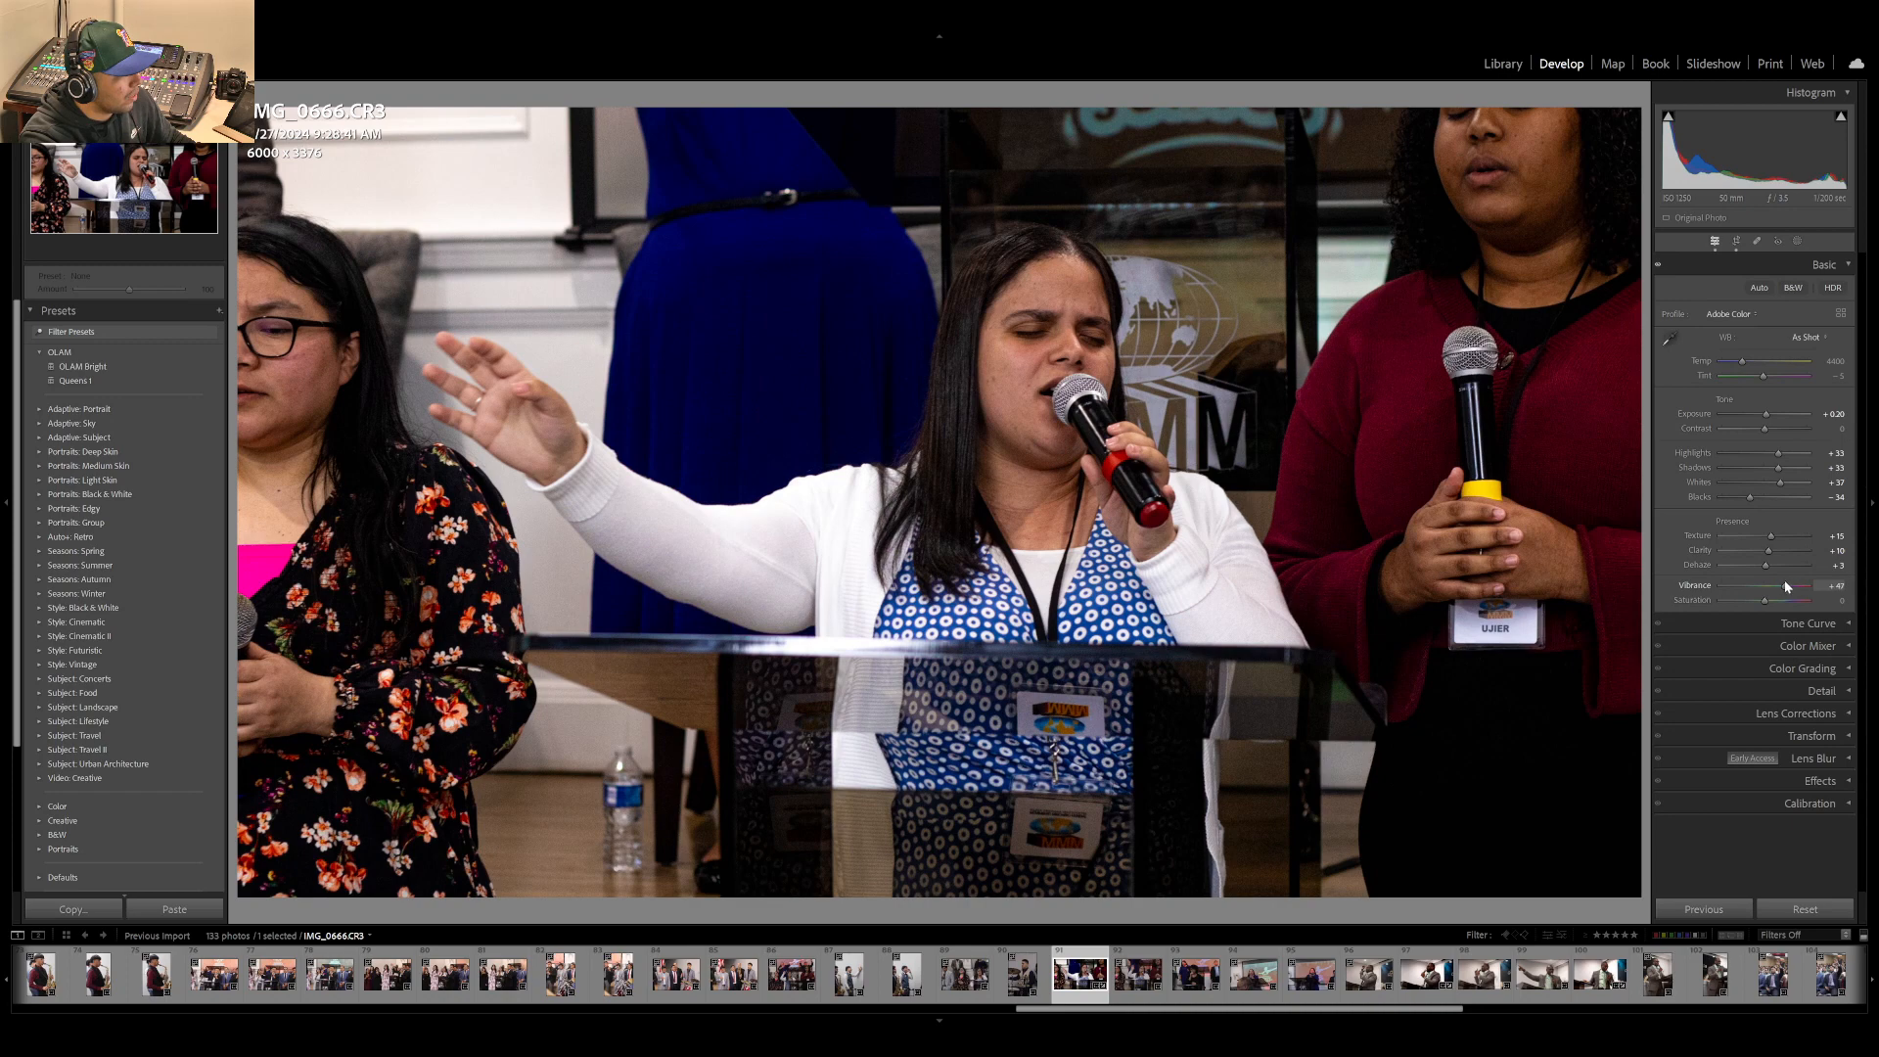
left_click_drag(1789, 578, 1839, 573)
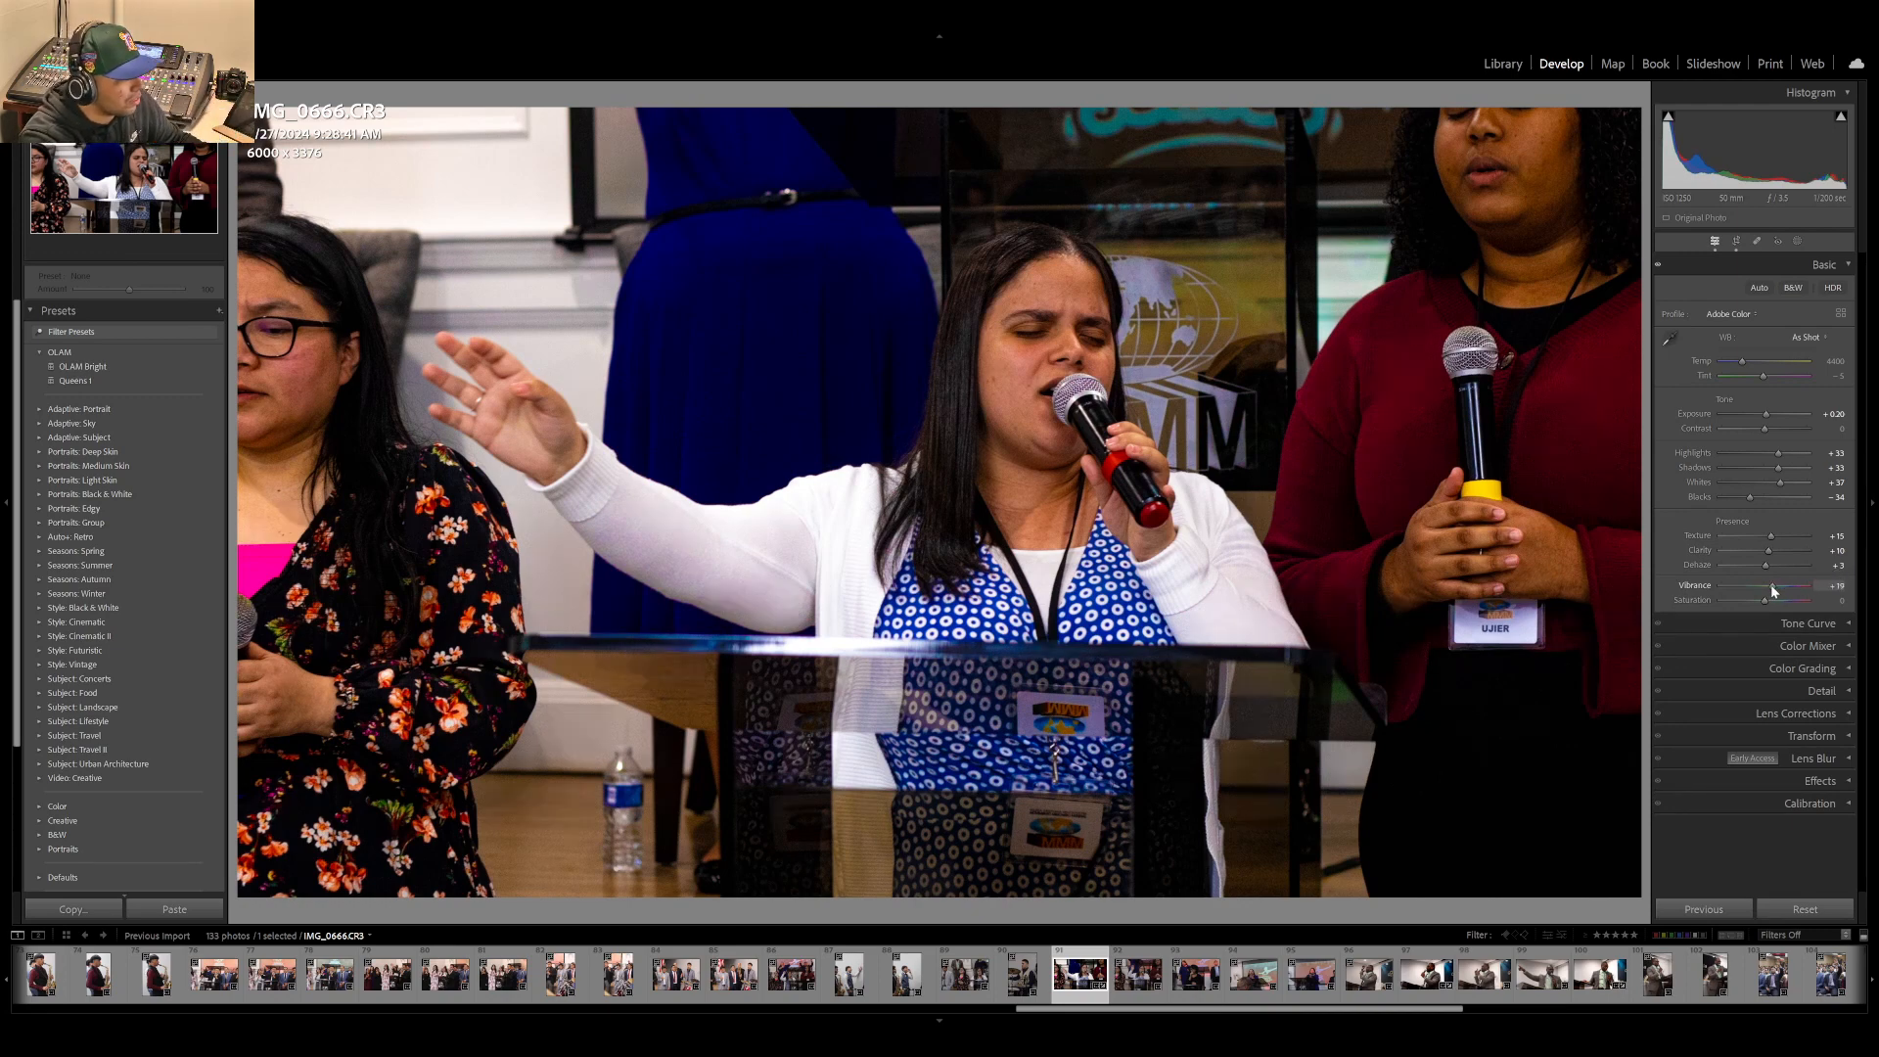
mouse_move(1773, 585)
left_mouse_down()
mouse_move(1791, 605)
mouse_move(1768, 604)
left_mouse_up()
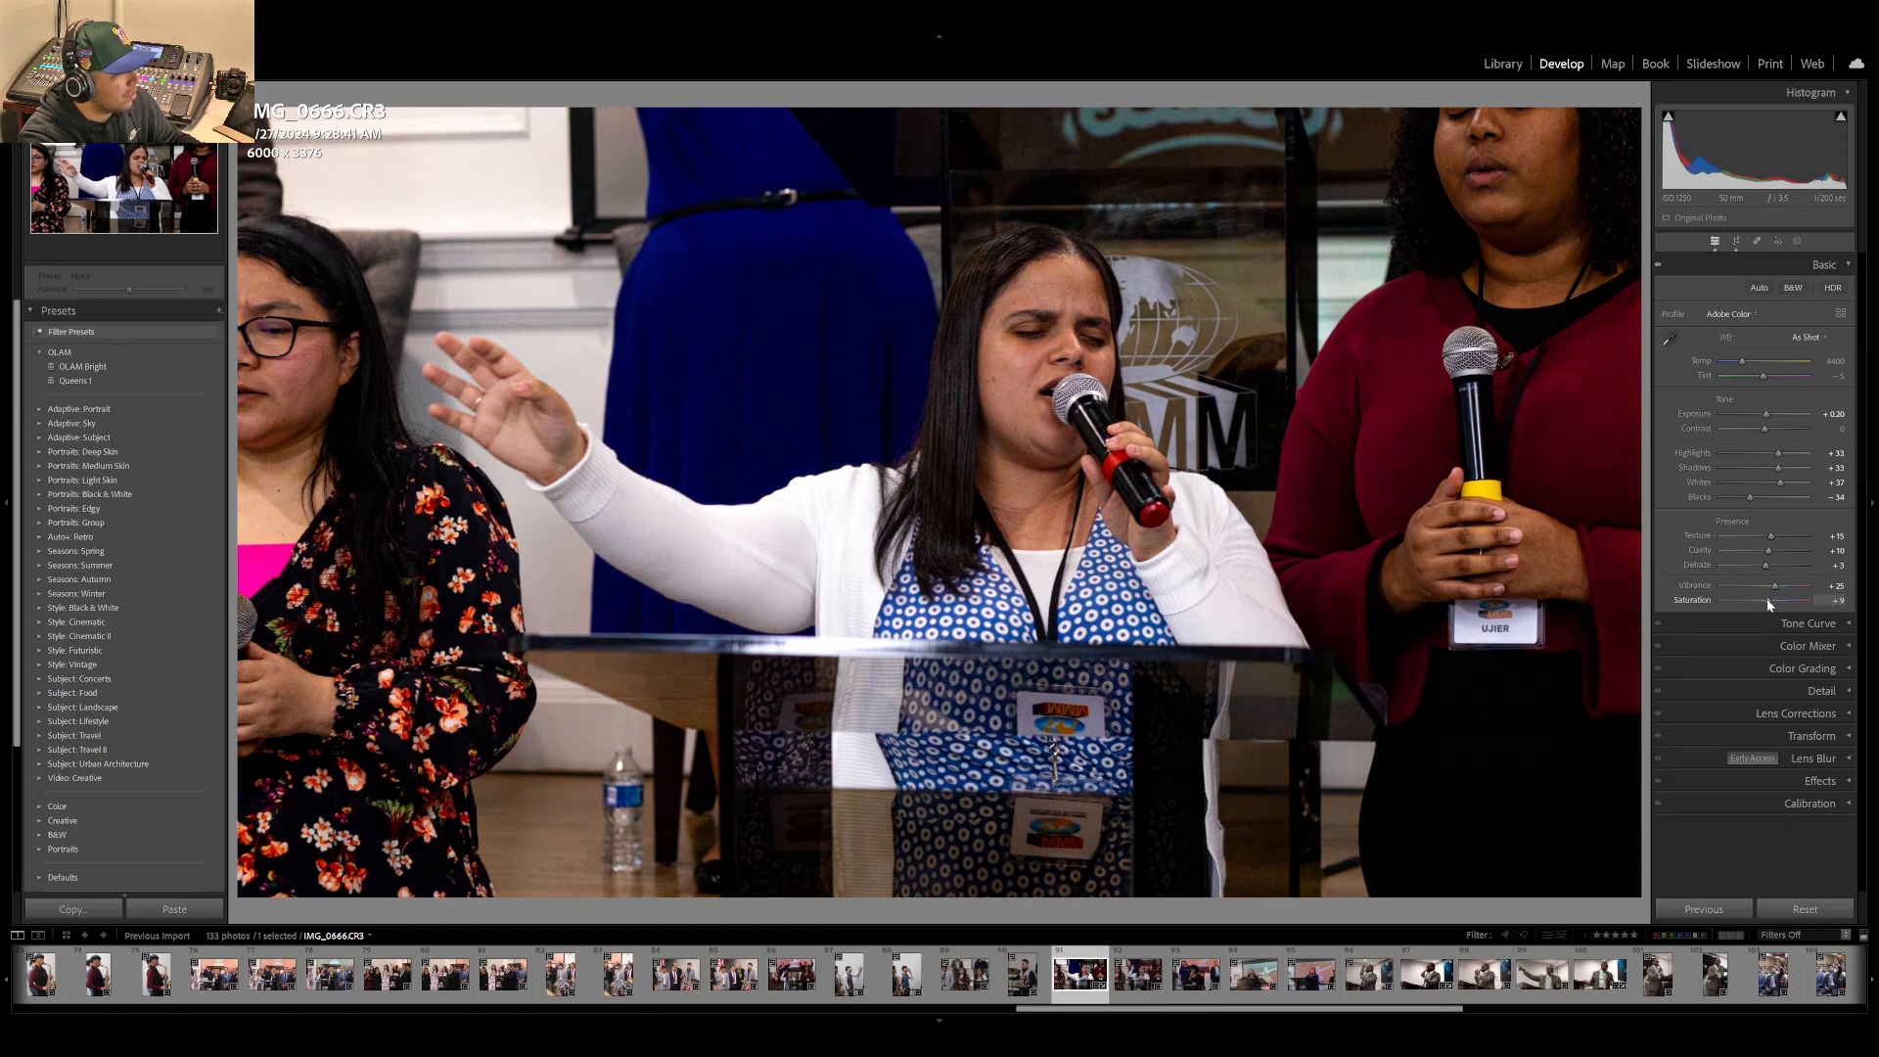
left_click(1821, 266)
- Compare the unedited and edited versions of IMG_0666.CR3 several times, ending on the edited one
key("backslash")
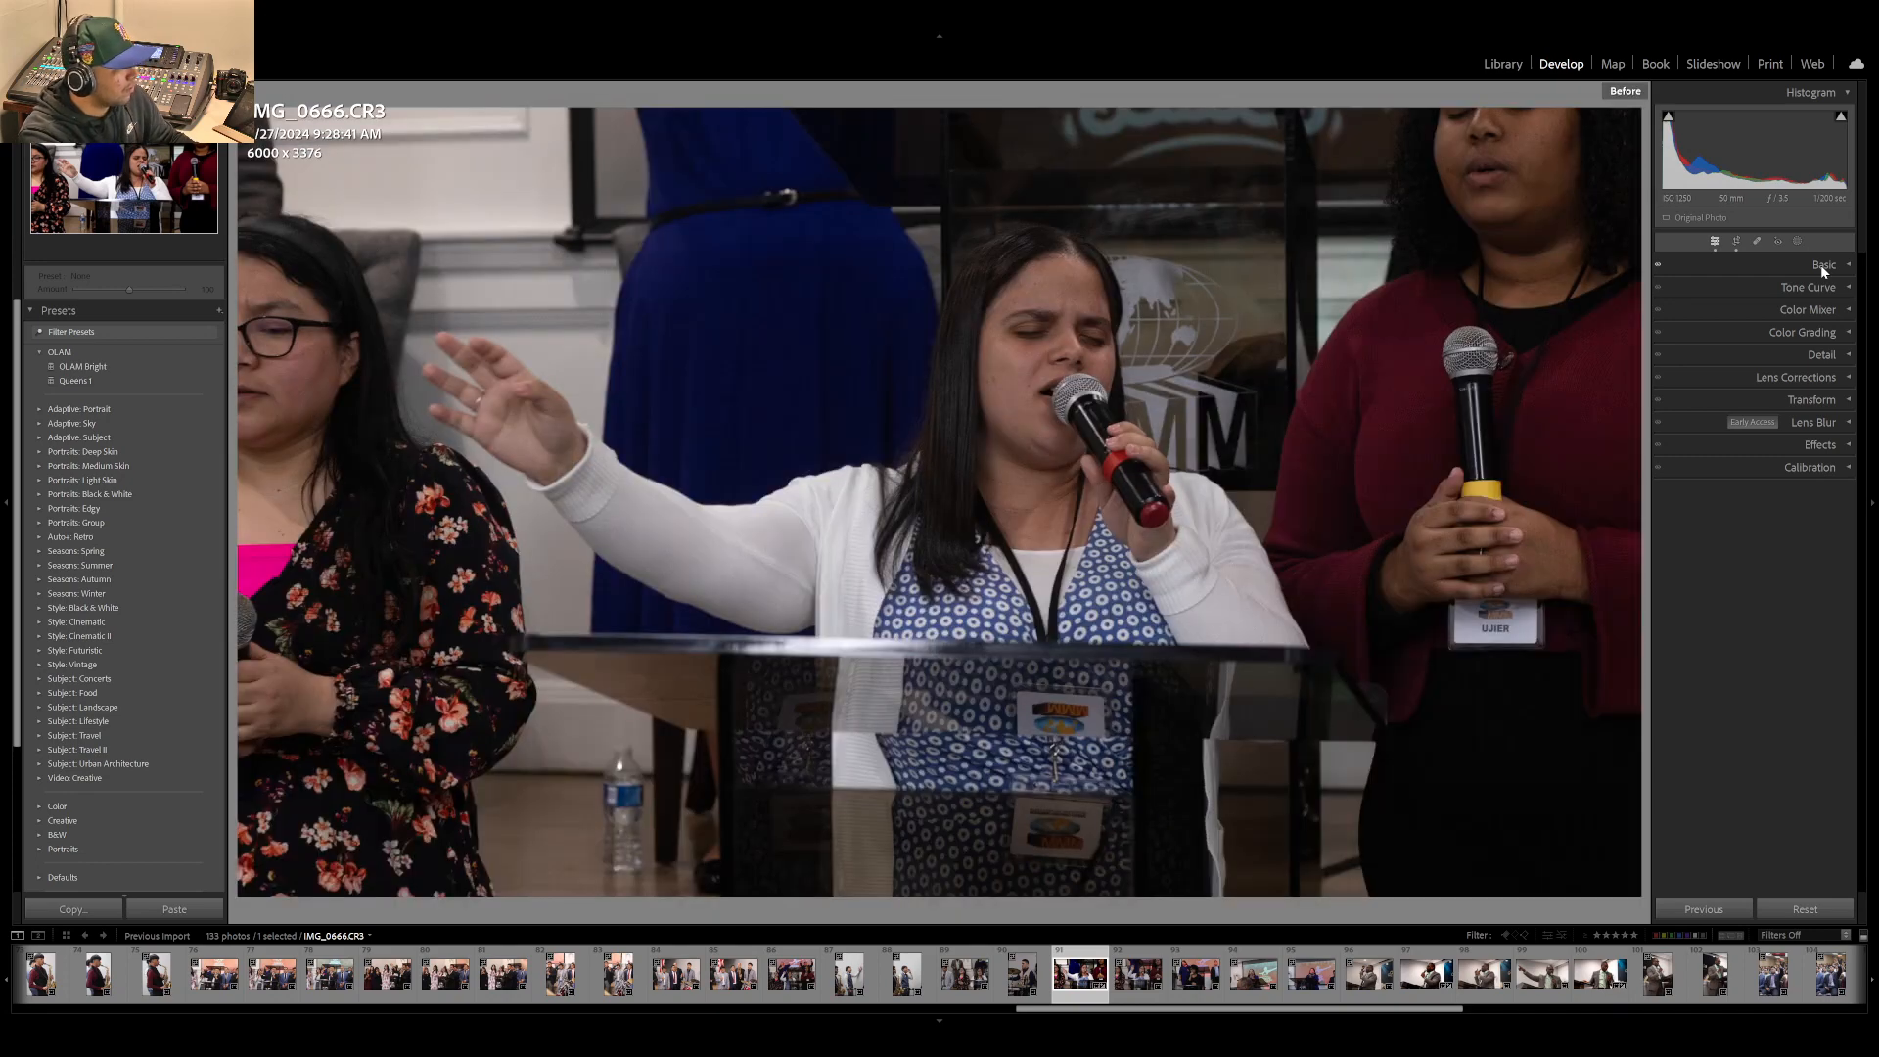
key("backslash")
key("backslash")
key("backslash")
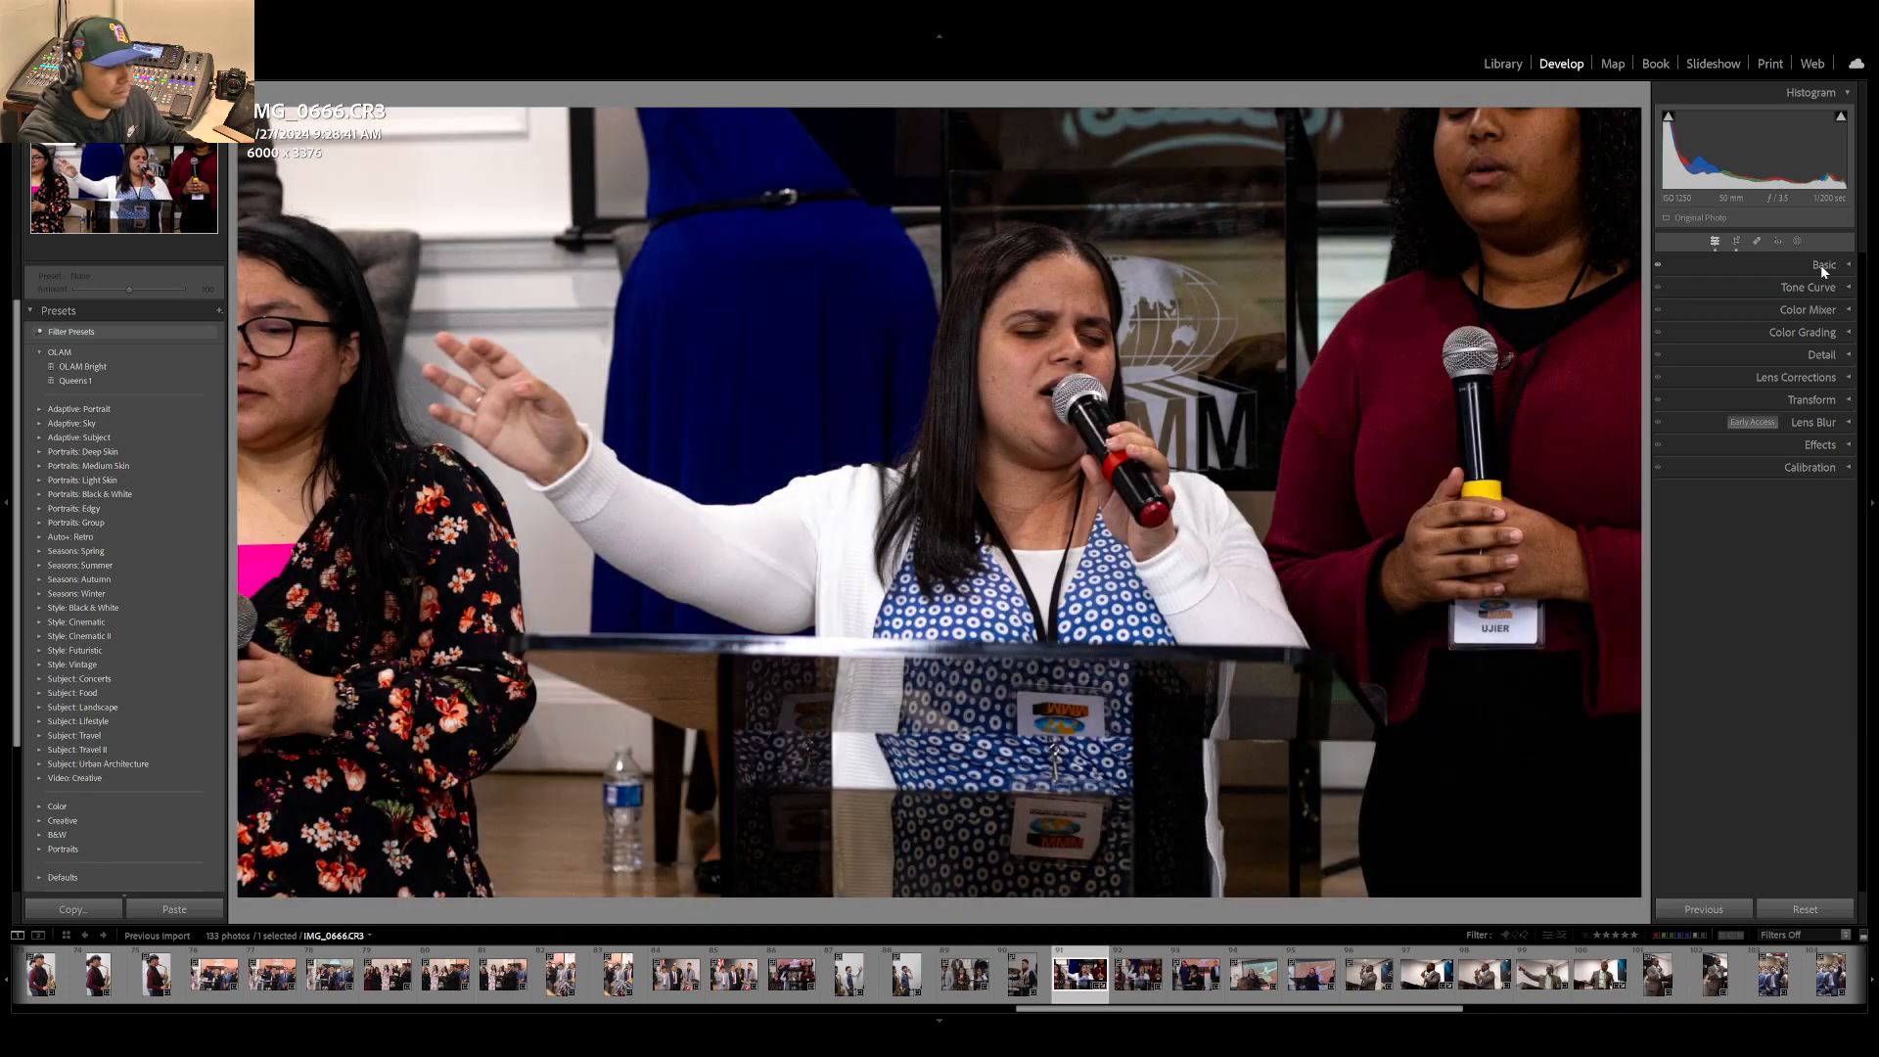
key("backslash")
key("backslash")
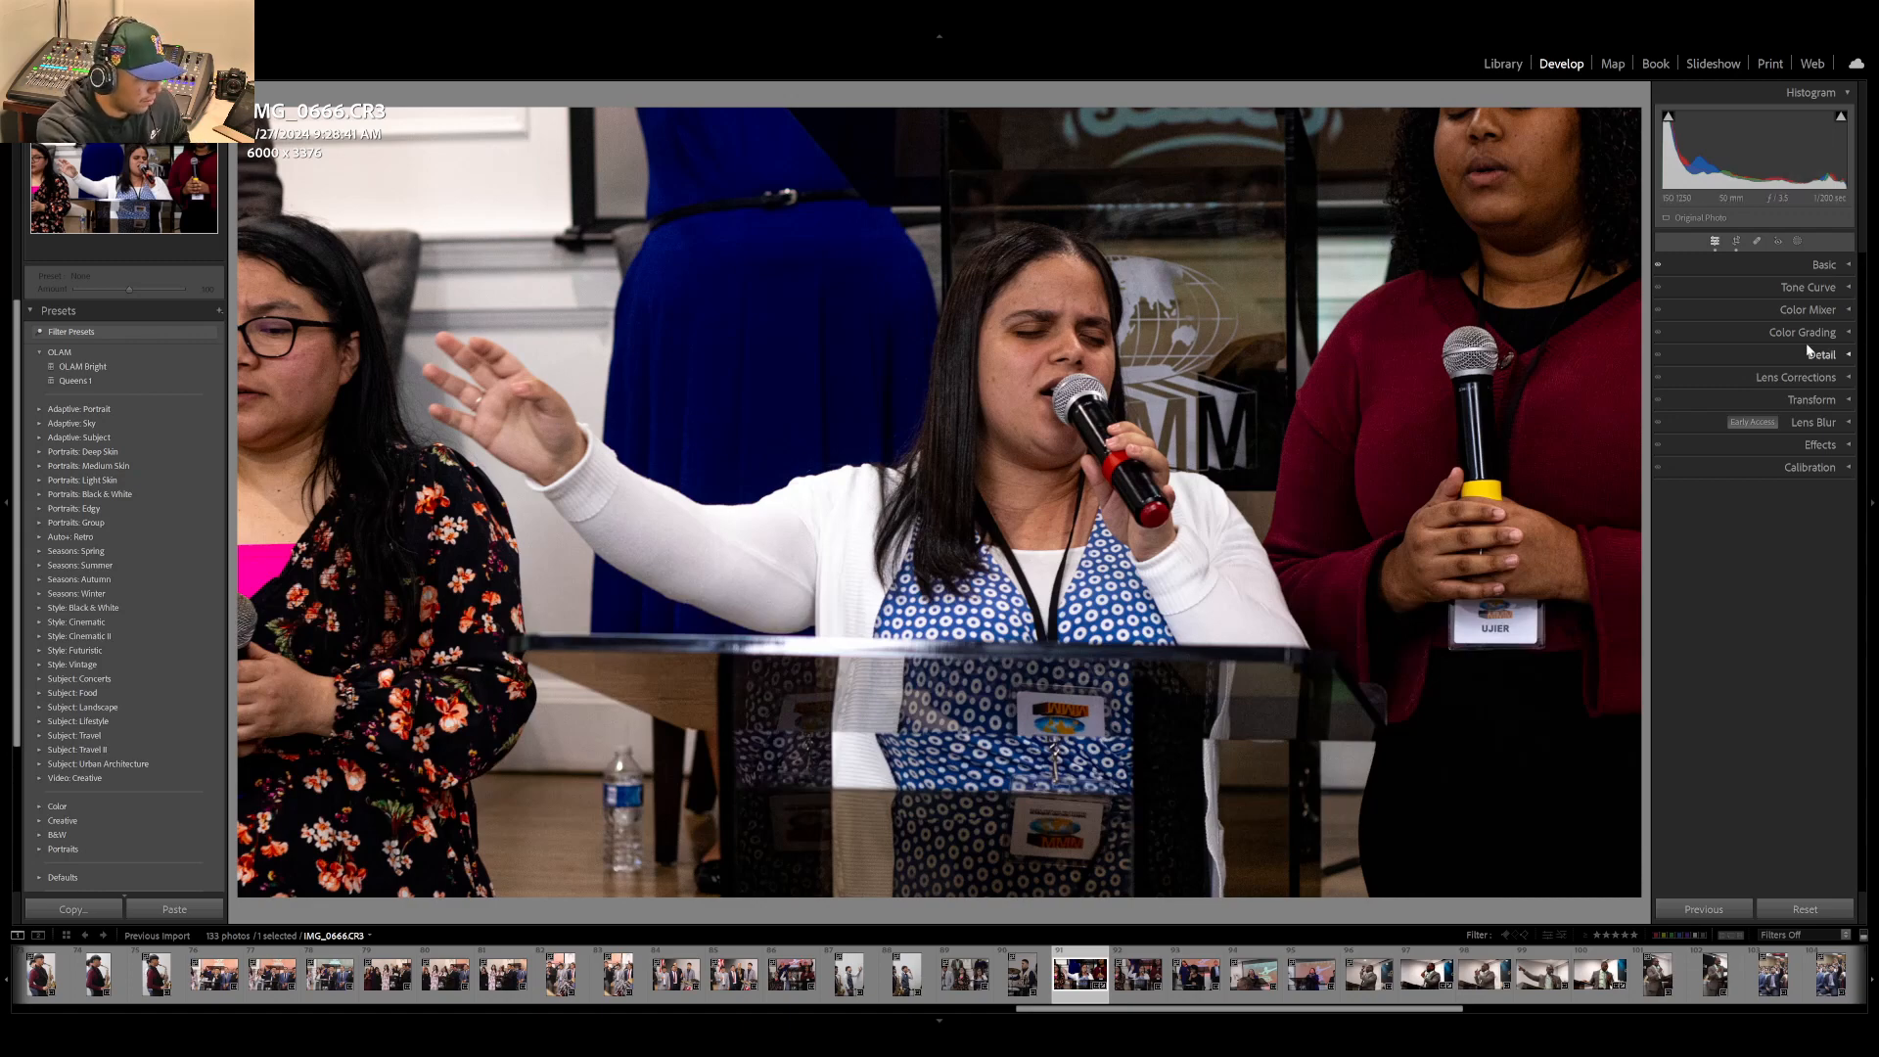
key("backslash")
key("backslash")
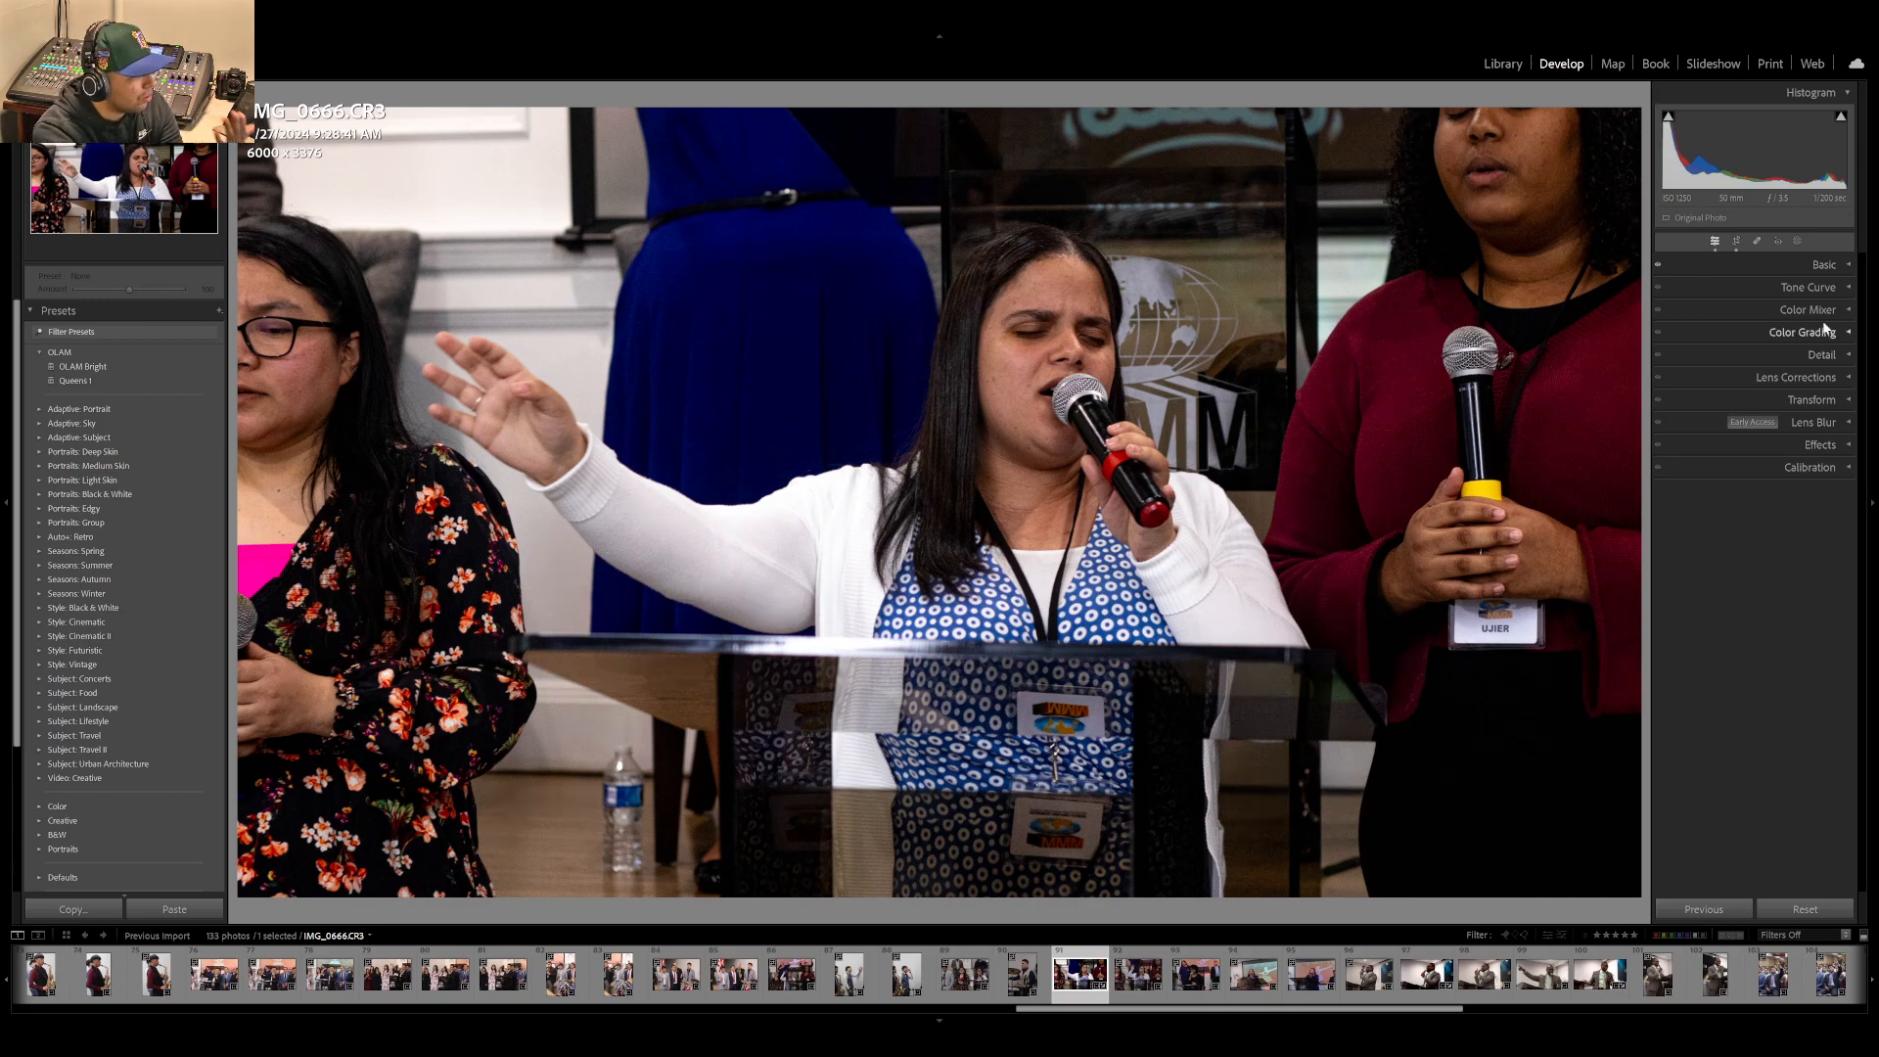
- Expand the Basic adjustments of IMG_0666.CR3 again to review the slider settings
left_click(1829, 268)
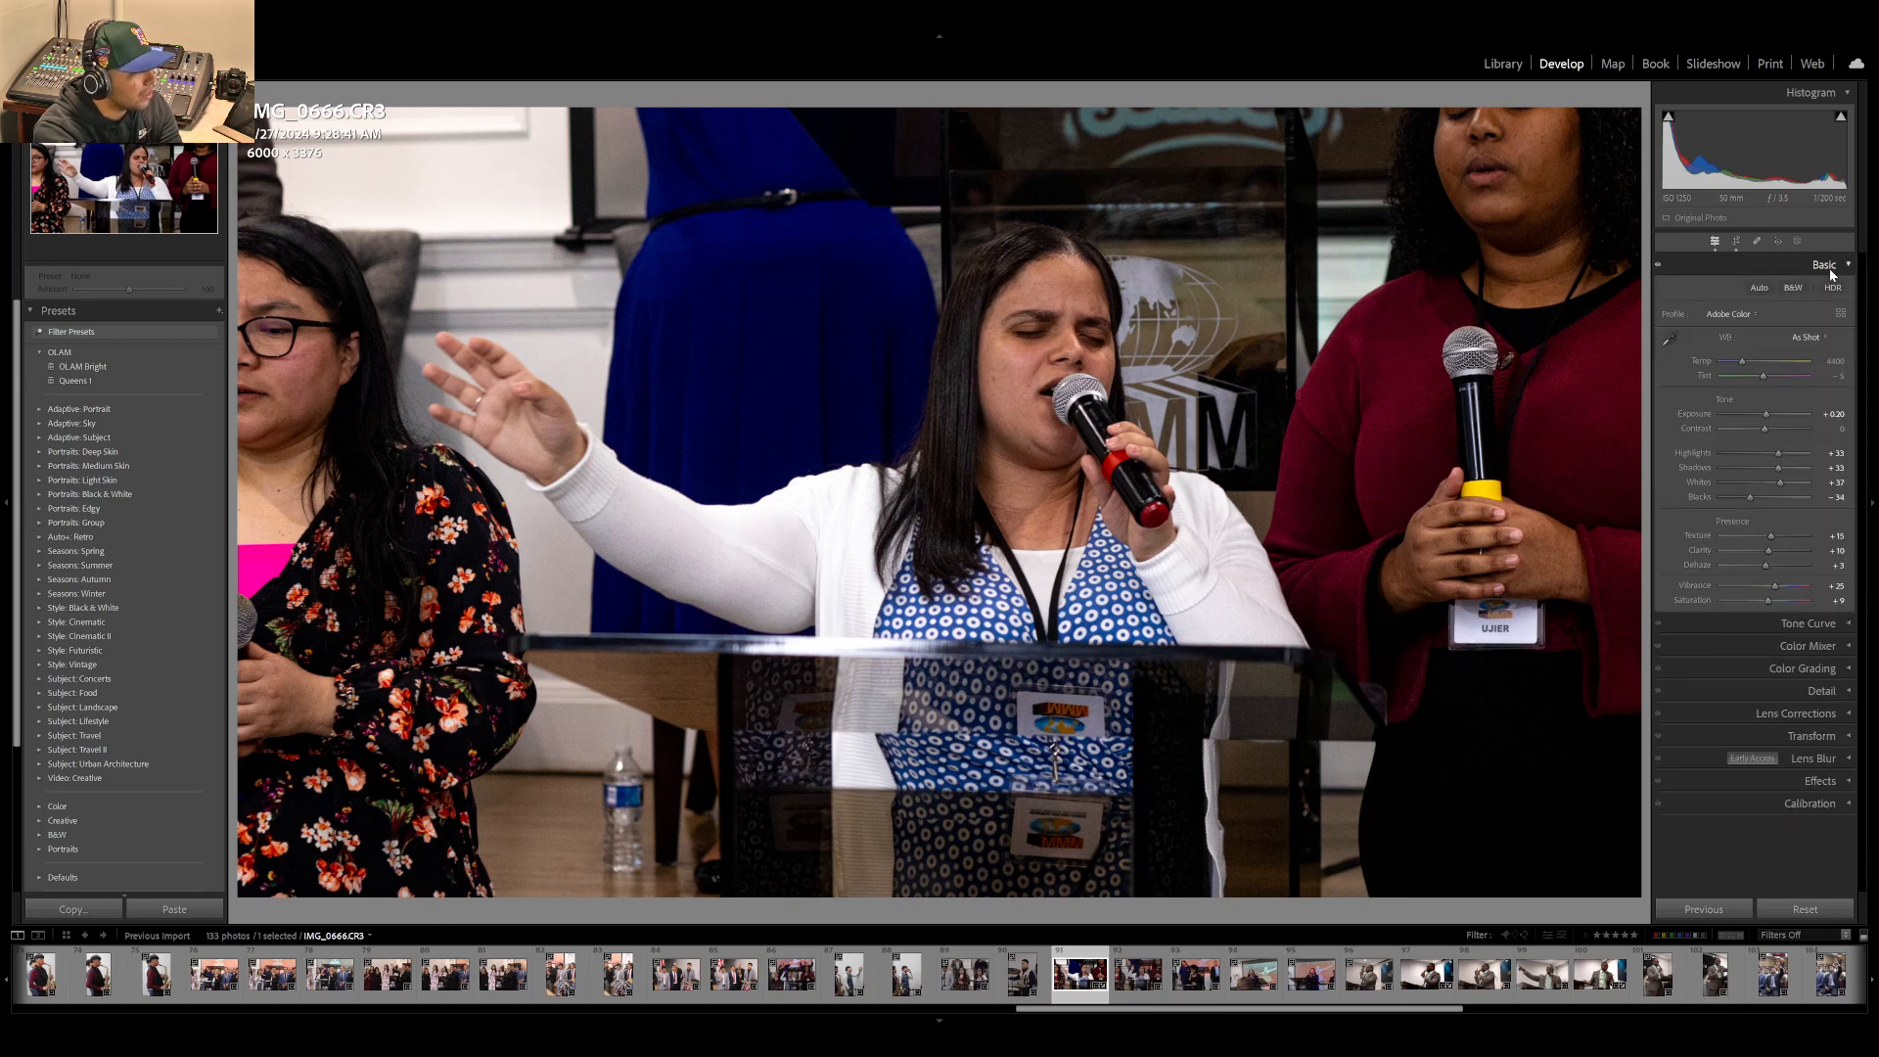
left_click(1829, 269)
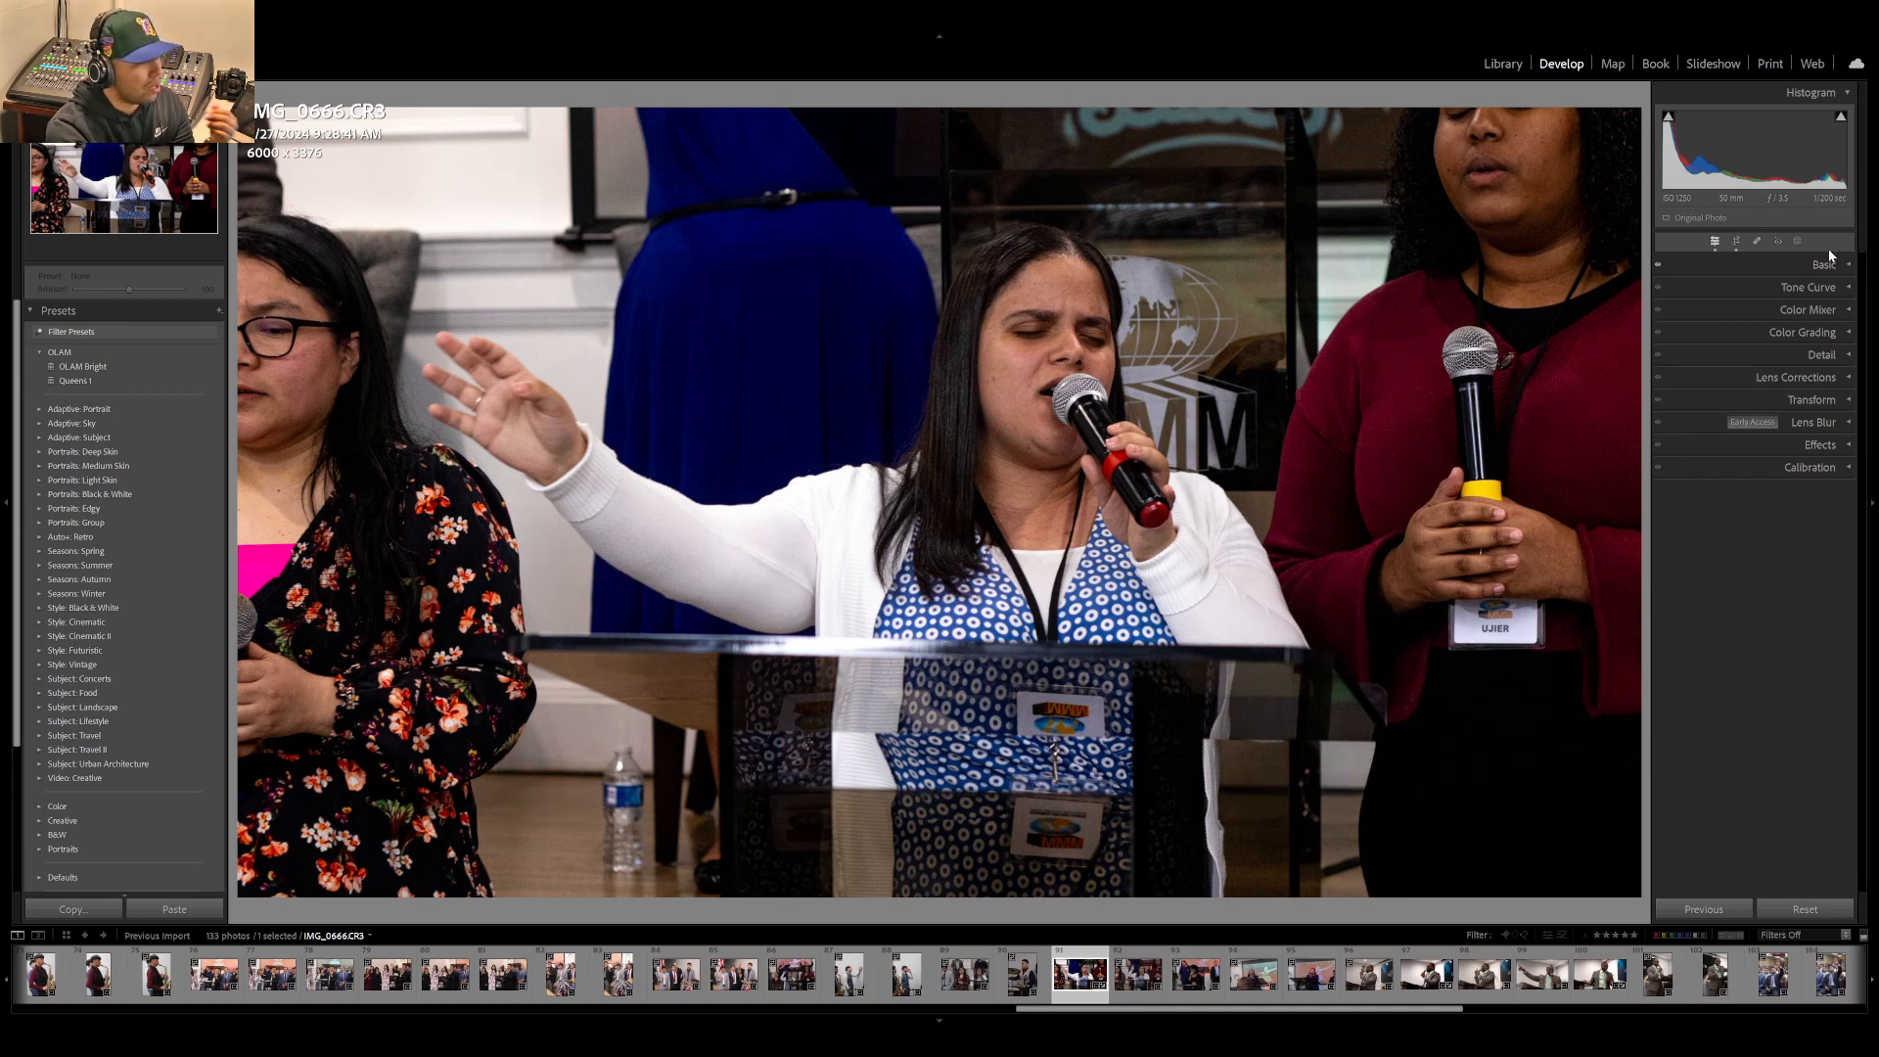
left_click(1834, 267)
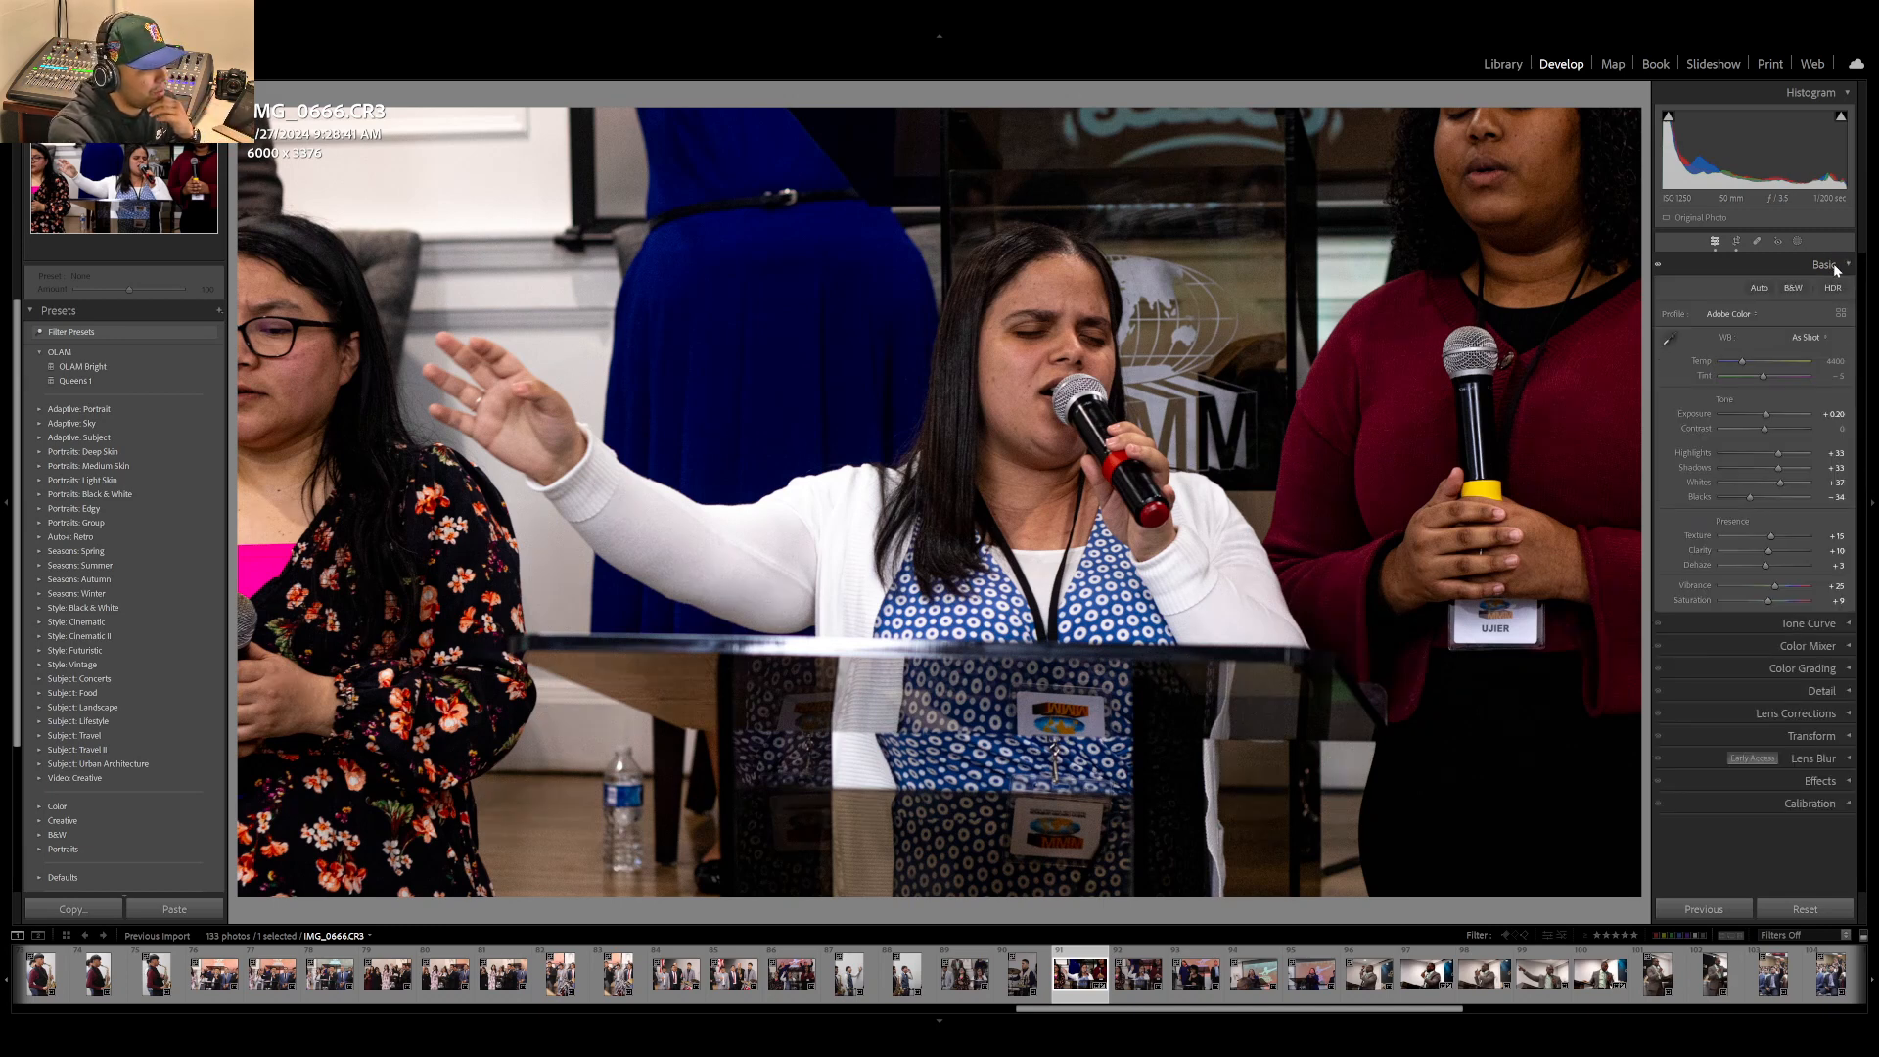